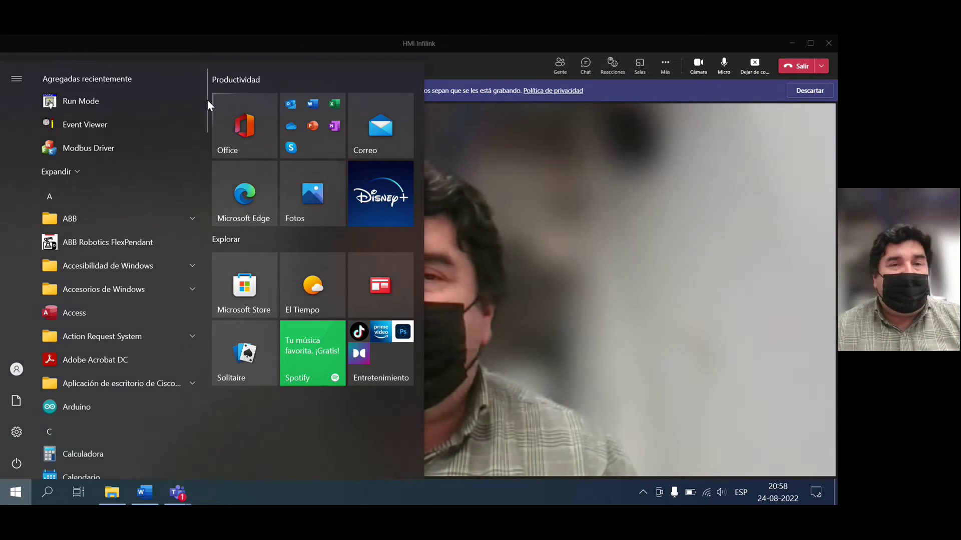
Launch INFILINK Design Mode from the INFILINK program group and dismiss the startup project selection
{"action": "left_click_drag", "start_coordinate": [207, 100], "coordinate": [196, 265]}
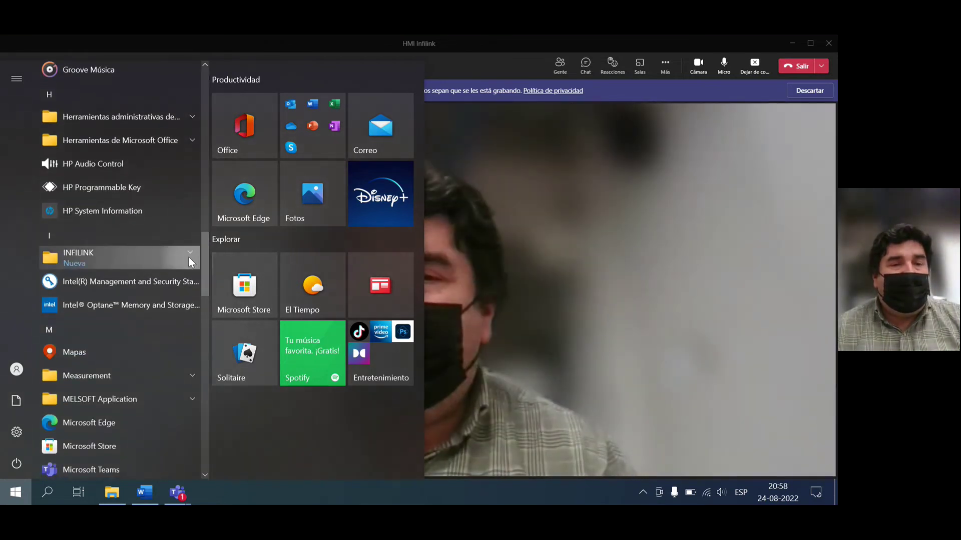
{"action": "left_click", "coordinate": [188, 257]}
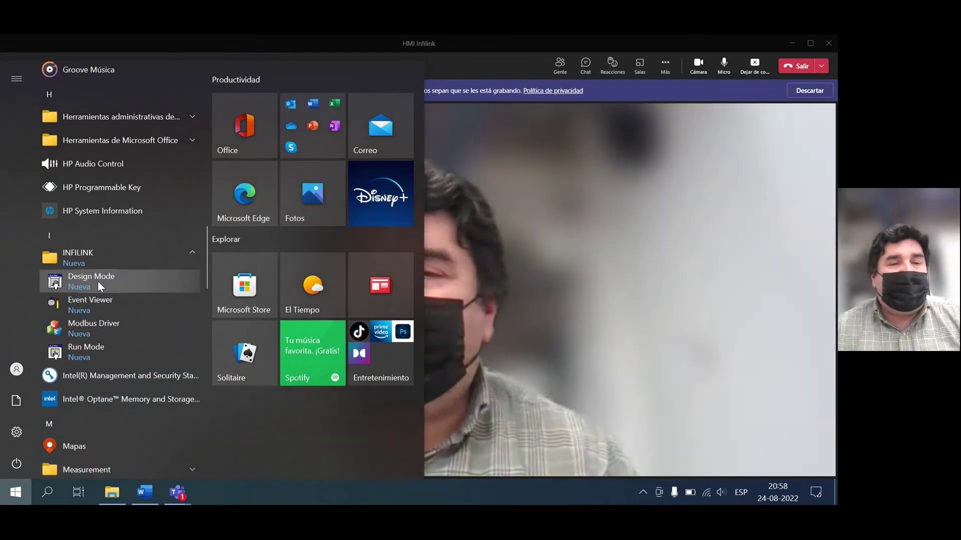
{"action": "left_click", "coordinate": [97, 281]}
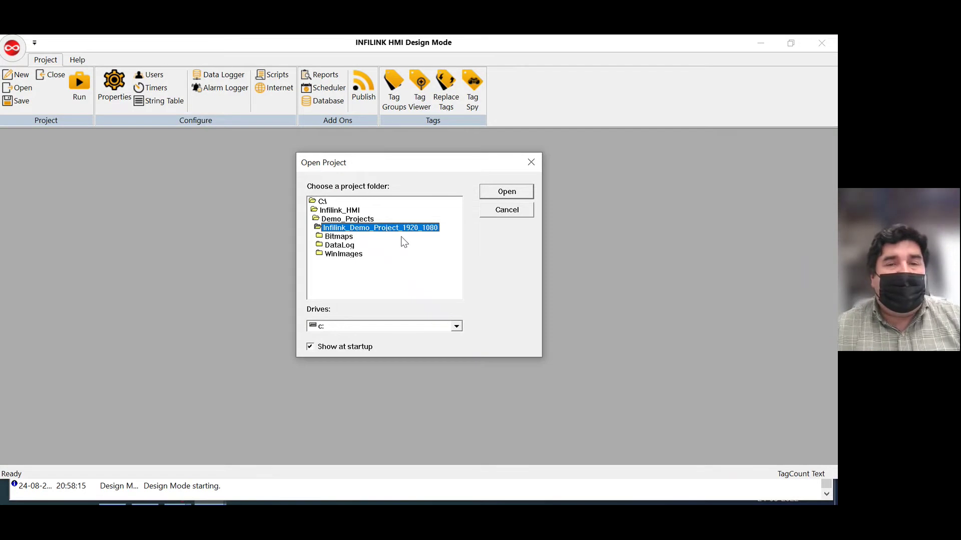
{"action": "left_click", "coordinate": [496, 213]}
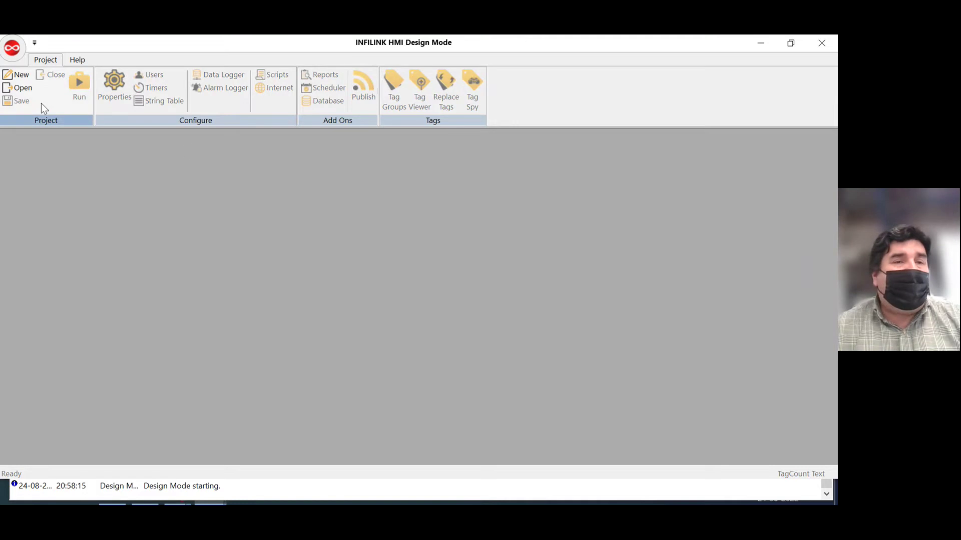
Create a new project in a folder named Control_nivel inside C:\Infilink_HMI
{"action": "left_click", "coordinate": [22, 76]}
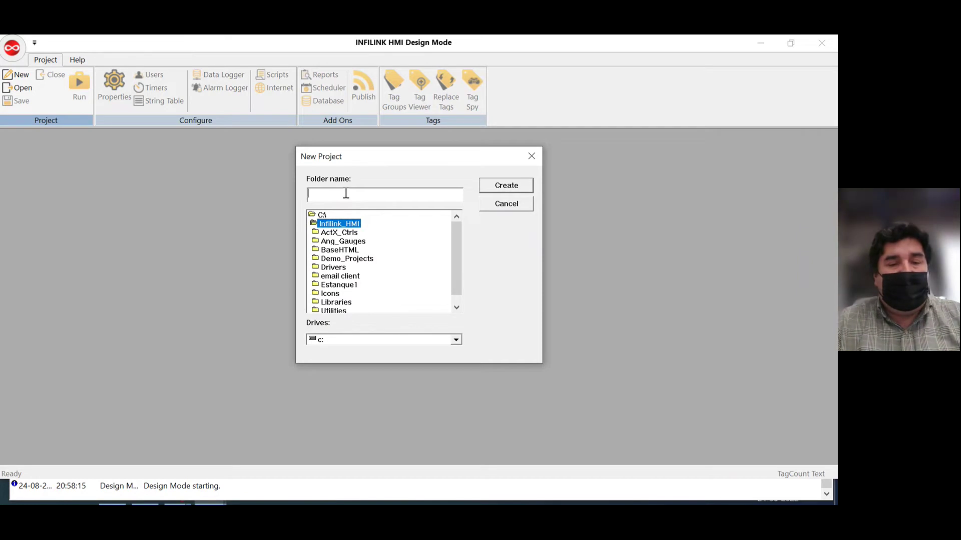
{"action": "type", "text": "Contro"}
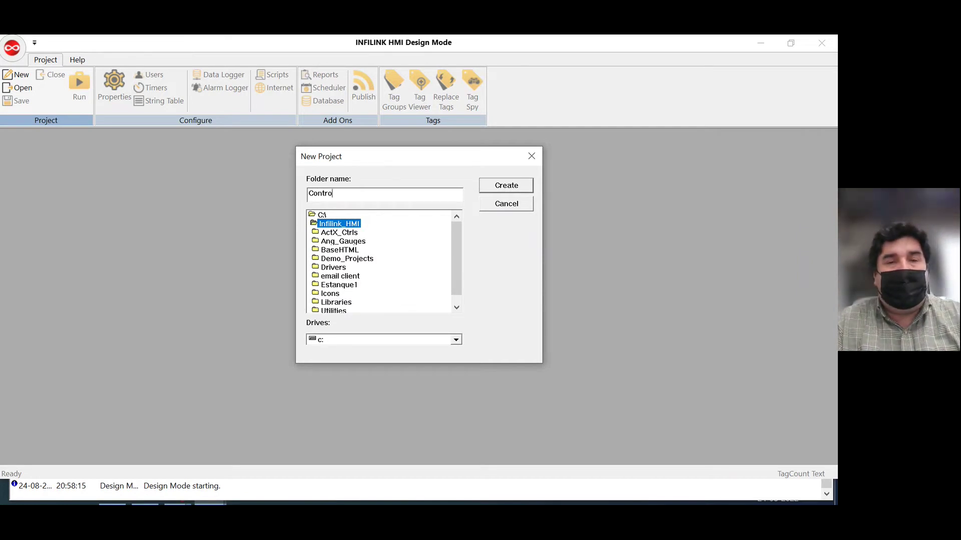
{"action": "type", "text": "l_nov"}
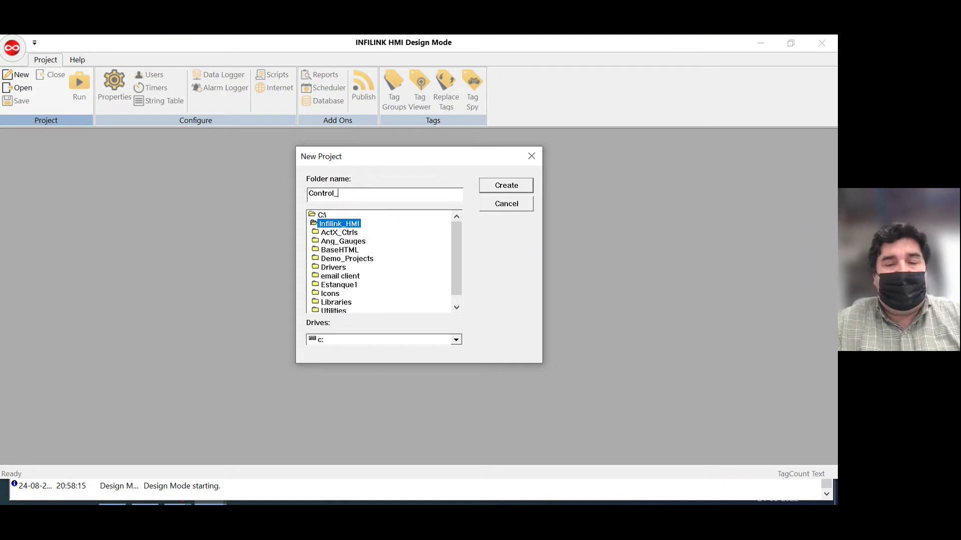
{"action": "key", "text": "BackSpace"}
{"action": "key", "text": "BackSpace"}
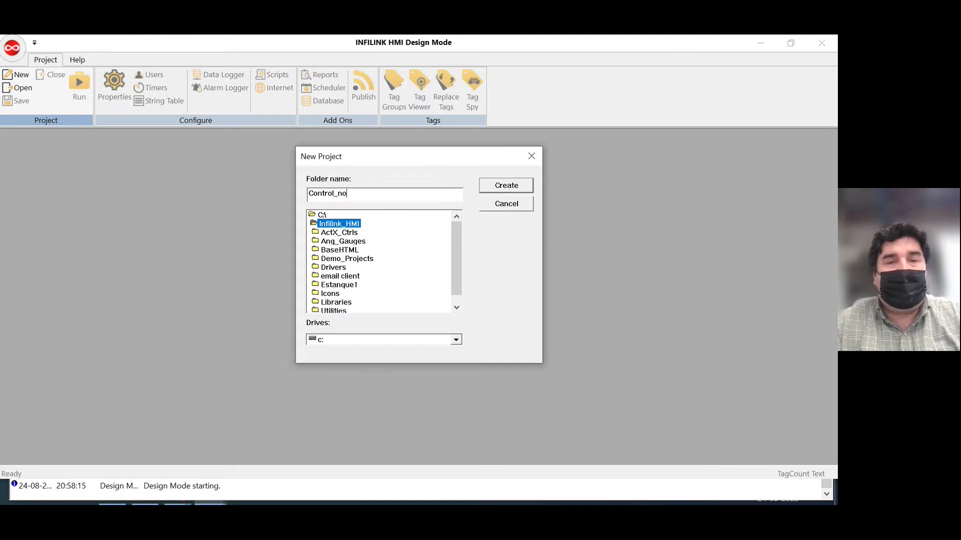
{"action": "type", "text": "ivel"}
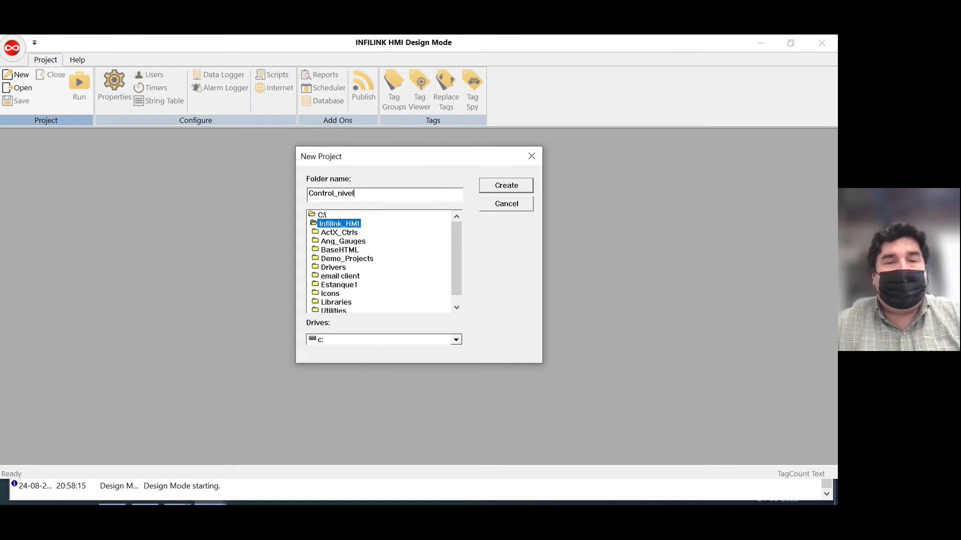
{"action": "left_click", "coordinate": [506, 188]}
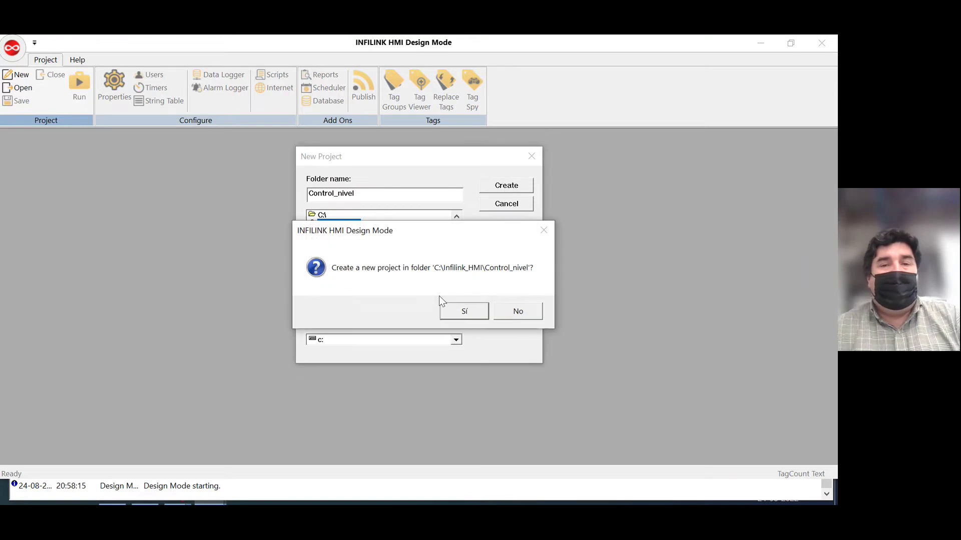
{"action": "left_click", "coordinate": [463, 311]}
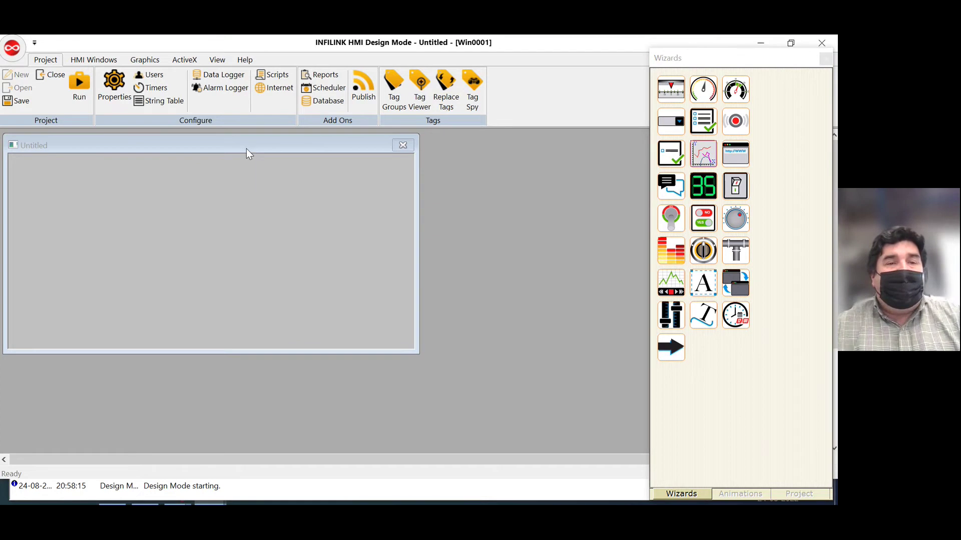
Enlarge and reposition the untitled HMI window so it fills most of the workspace beside the Wizards palette
{"action": "left_click_drag", "start_coordinate": [246, 149], "coordinate": [358, 164]}
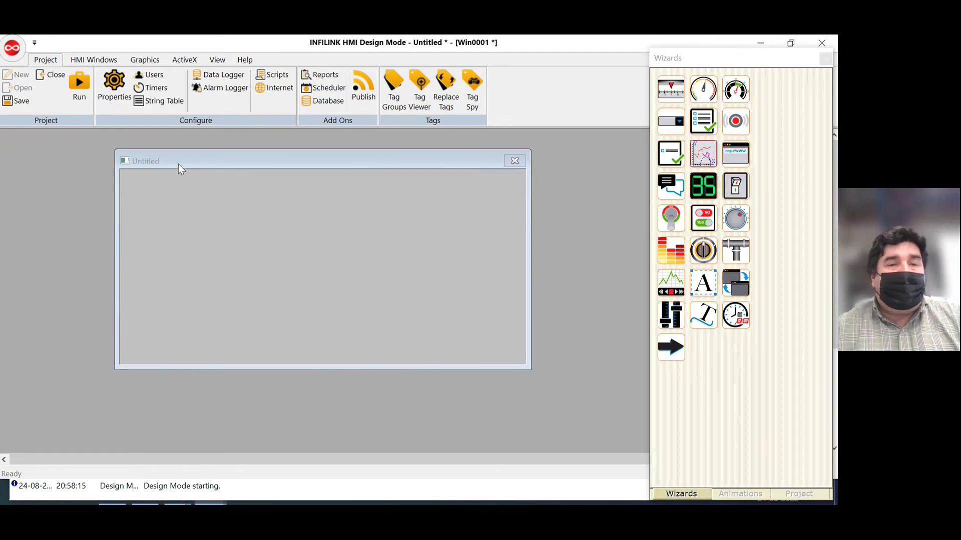
{"action": "left_click_drag", "start_coordinate": [116, 153], "coordinate": [33, 150]}
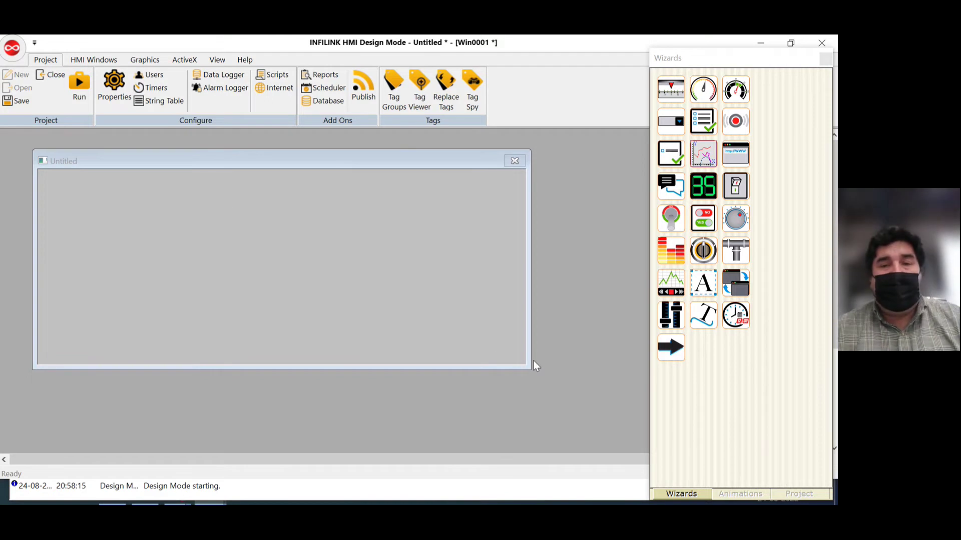
{"action": "left_click_drag", "start_coordinate": [530, 364], "coordinate": [616, 432]}
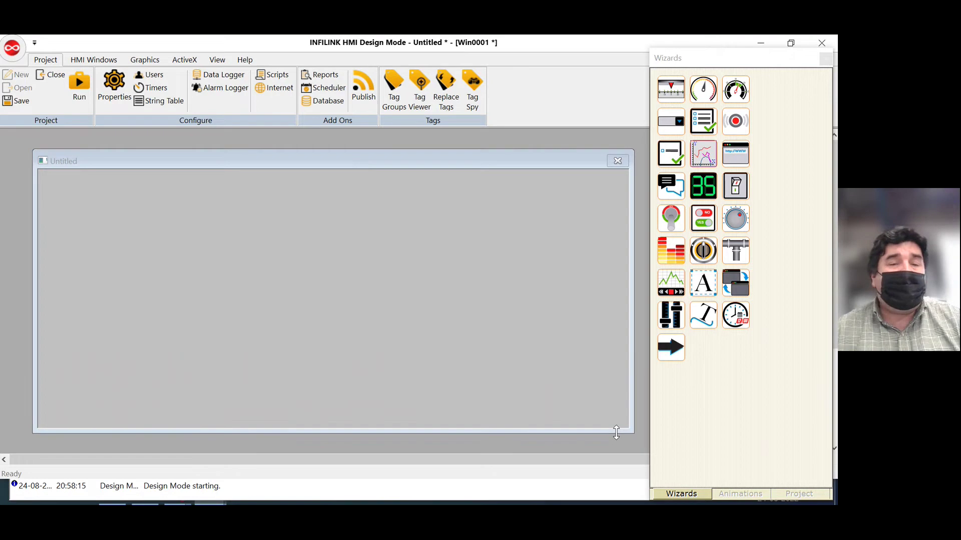
{"action": "left_click_drag", "start_coordinate": [338, 156], "coordinate": [329, 145]}
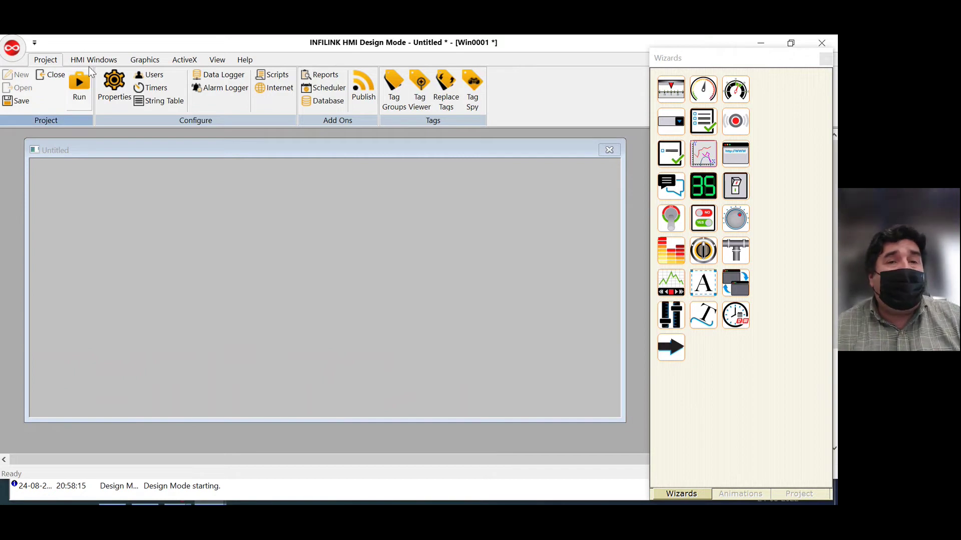
{"action": "left_click", "coordinate": [144, 60]}
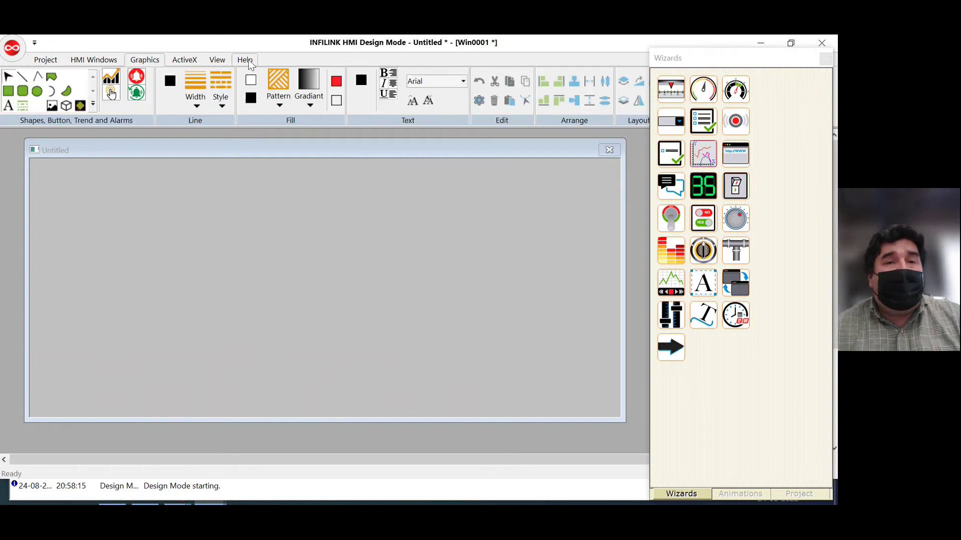
{"action": "left_click", "coordinate": [48, 60]}
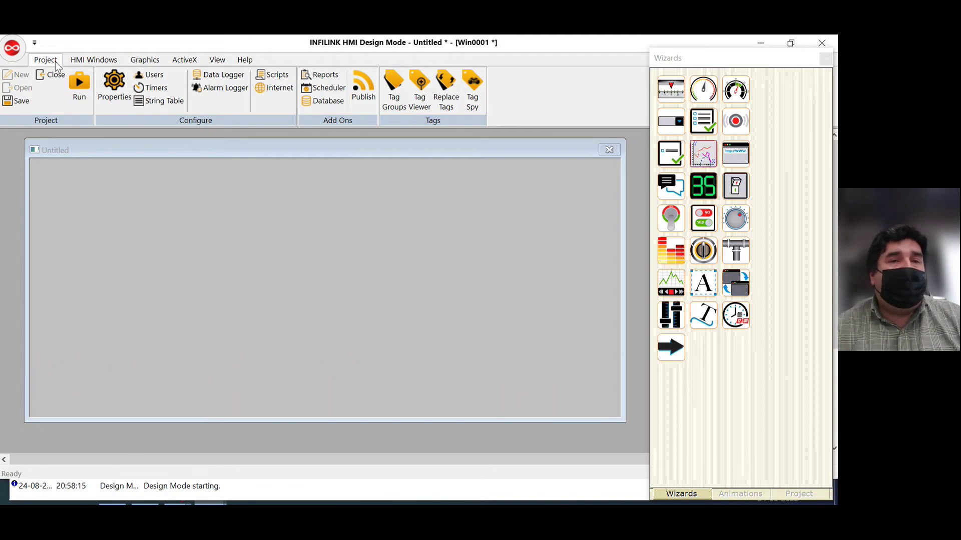
{"action": "left_click", "coordinate": [90, 63]}
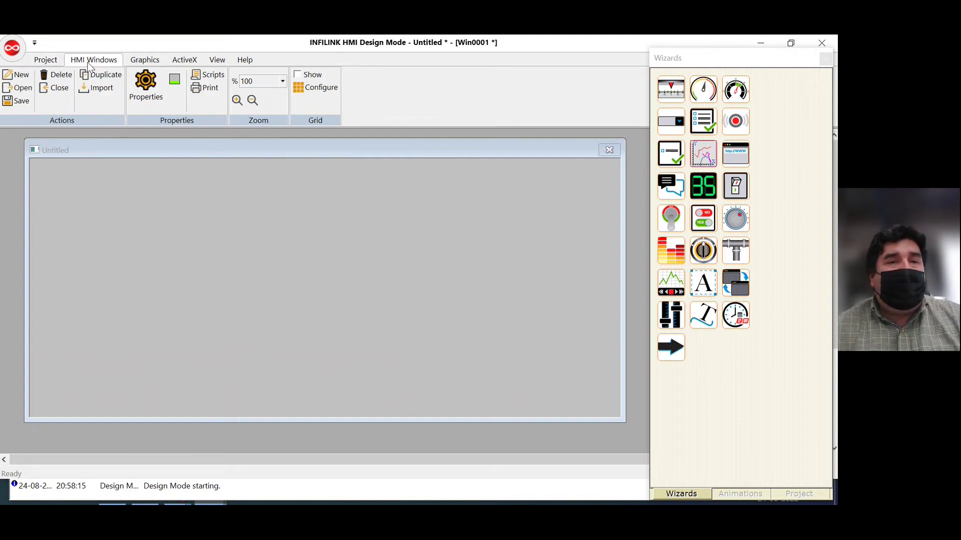
{"action": "left_click", "coordinate": [142, 63]}
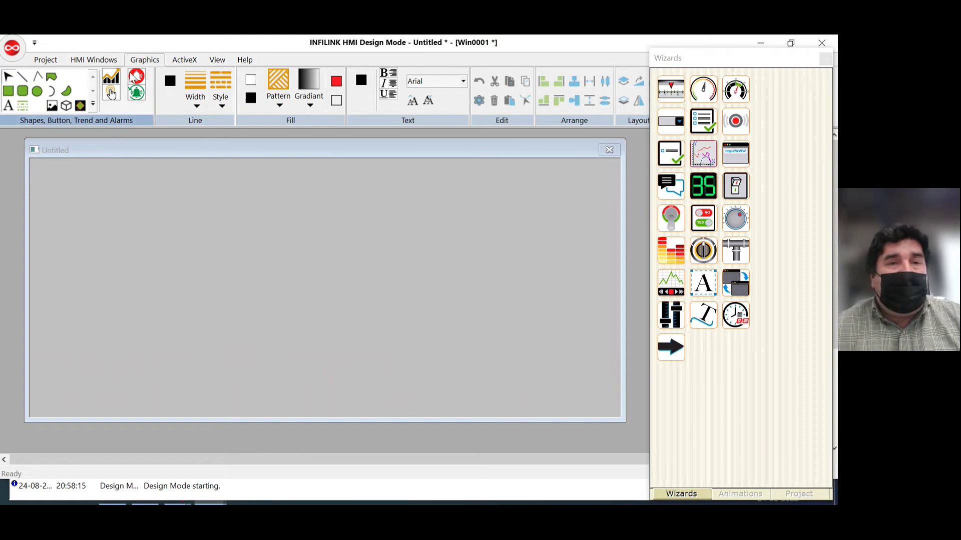
{"action": "left_click", "coordinate": [176, 62]}
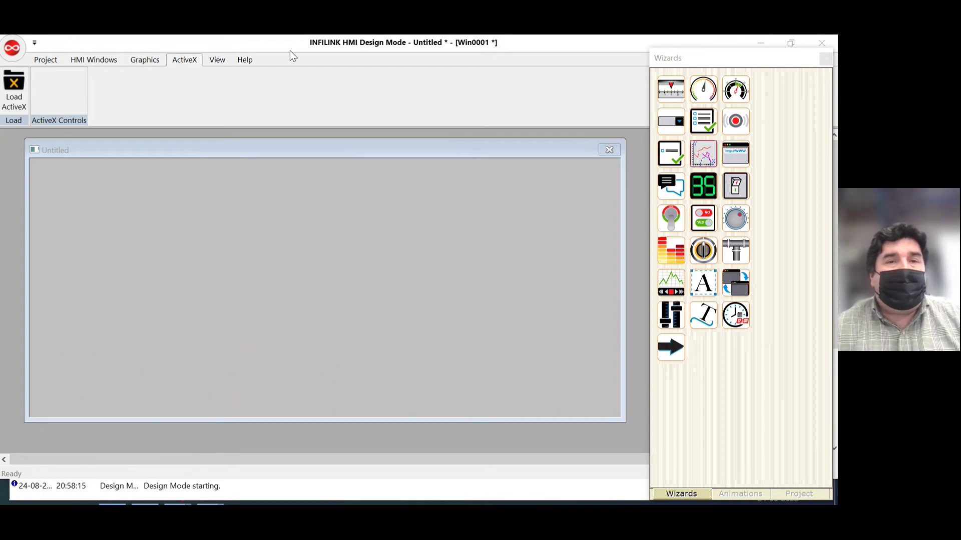
Minimize Design Mode and the other open application windows to reveal the desktop
{"action": "left_click", "coordinate": [762, 44]}
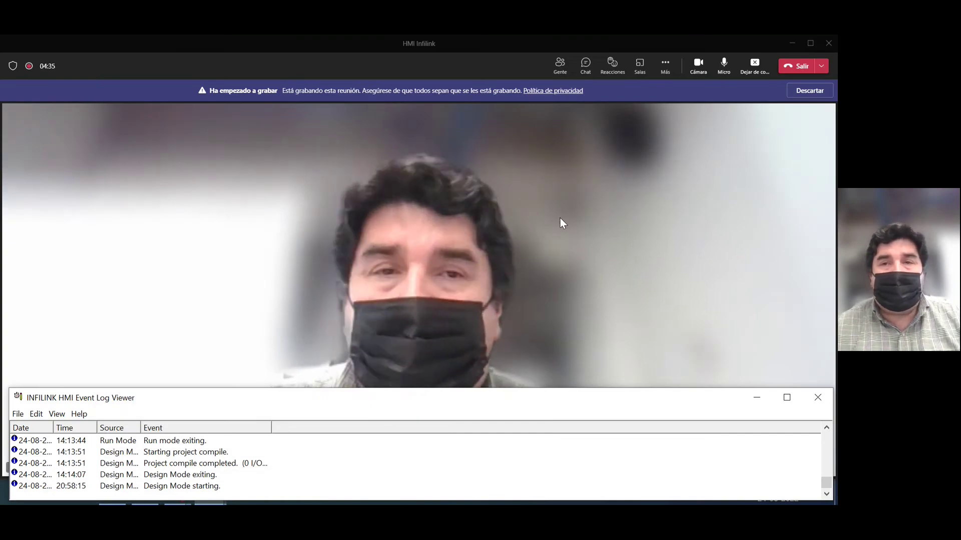
{"action": "left_click", "coordinate": [792, 43]}
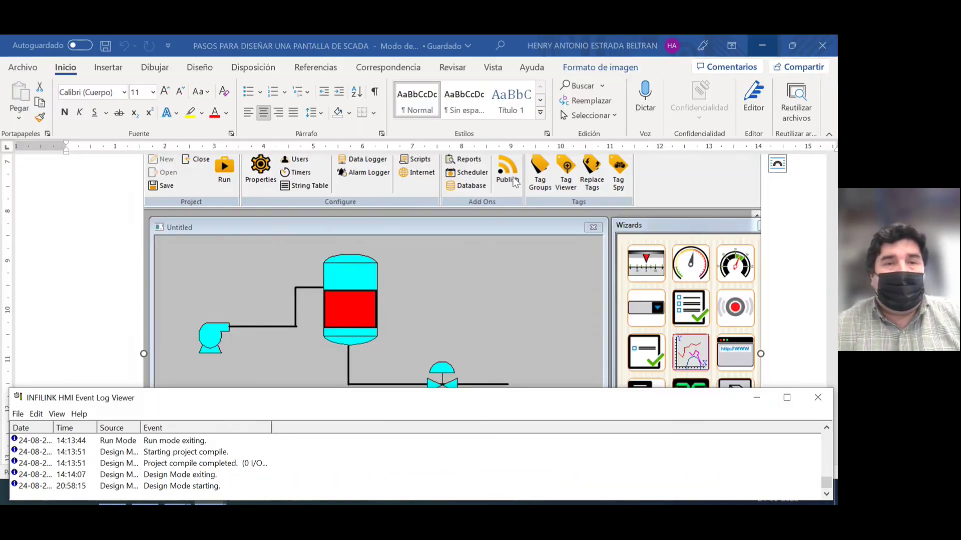
{"action": "left_click", "coordinate": [768, 41]}
{"action": "left_click", "coordinate": [765, 45]}
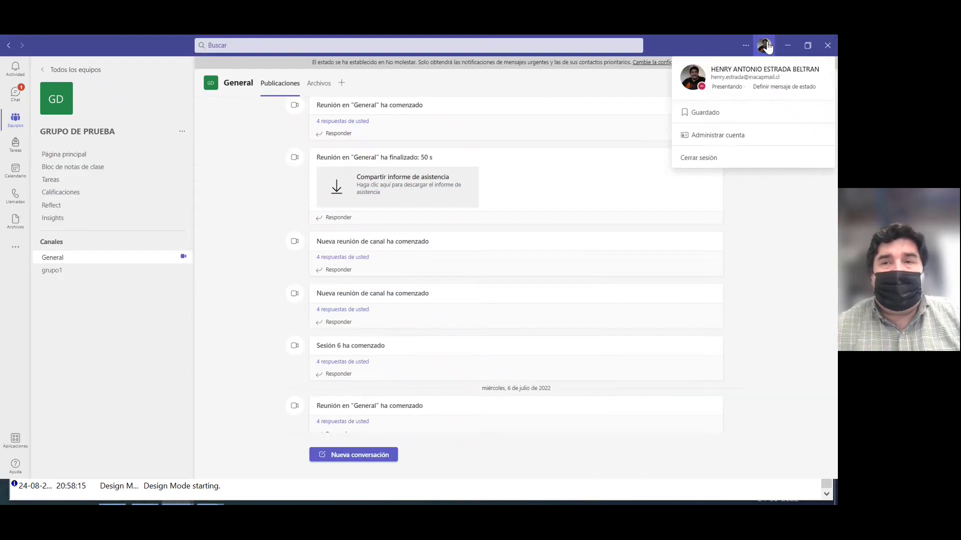
{"action": "left_click", "coordinate": [785, 44]}
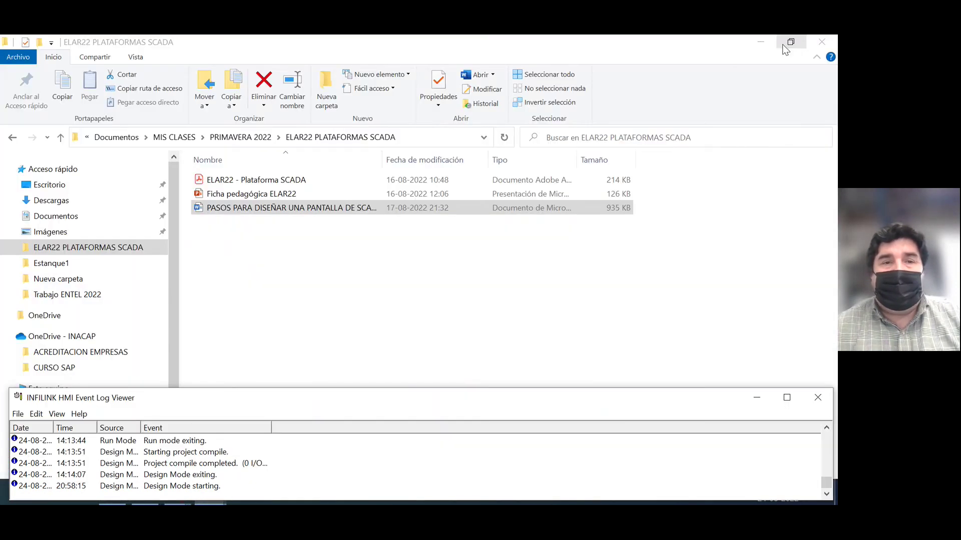
{"action": "left_click", "coordinate": [760, 41]}
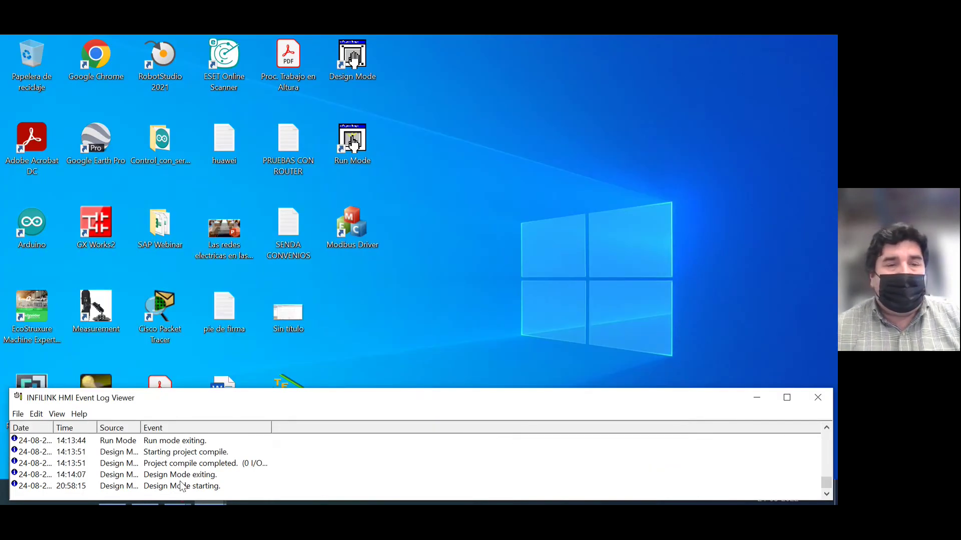
Move the Event Log Viewer clear of the taskbar and switch back to INFILINK HMI Design Mode
{"action": "left_click_drag", "start_coordinate": [145, 408], "coordinate": [259, 178]}
{"action": "mouse_move", "coordinate": [209, 498]}
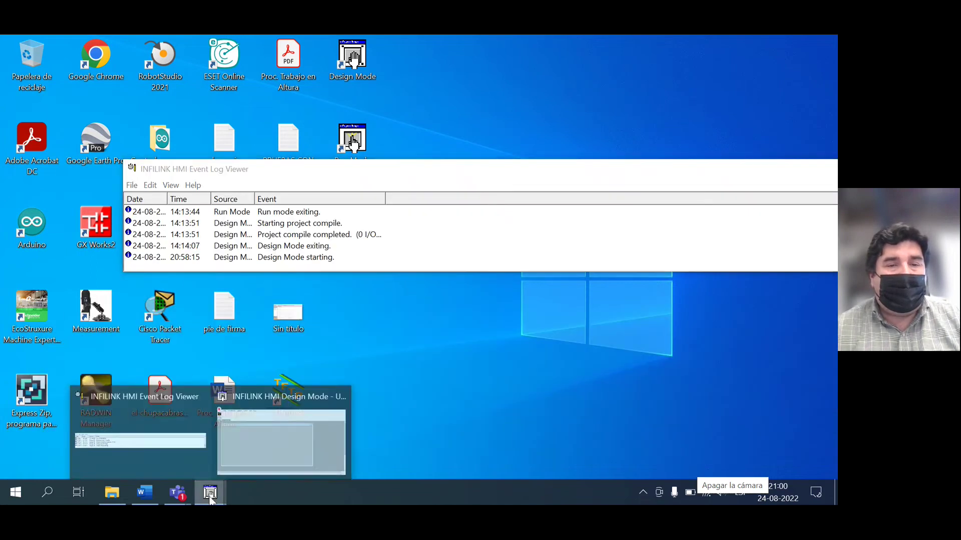
{"action": "left_click", "coordinate": [260, 407]}
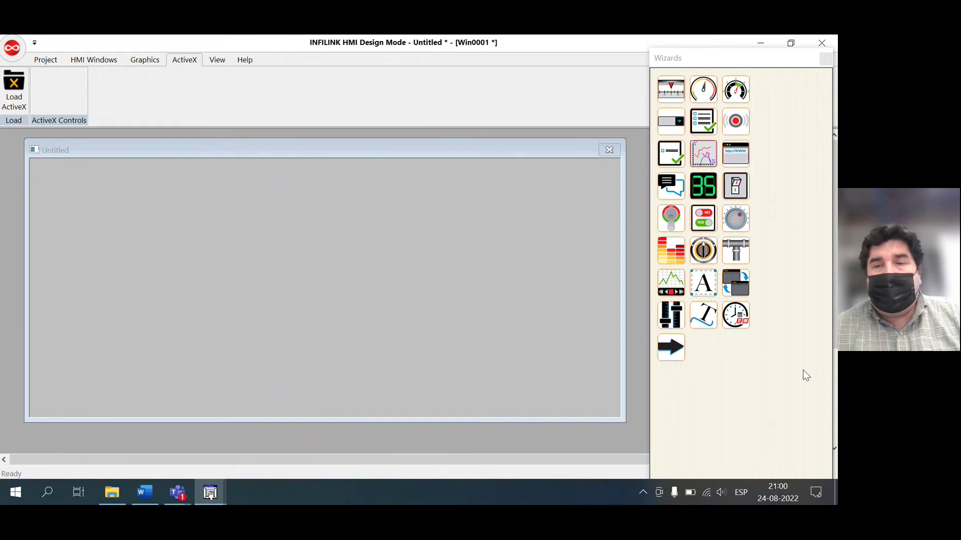
Open the component Library Manager and load System Library.kol from the Libraries folder
{"action": "left_click", "coordinate": [214, 60]}
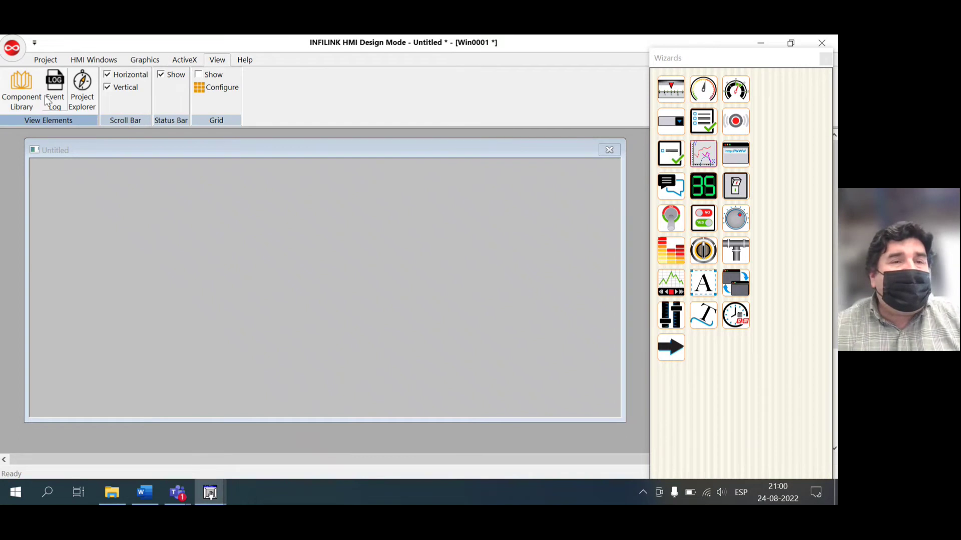
{"action": "left_click", "coordinate": [25, 97]}
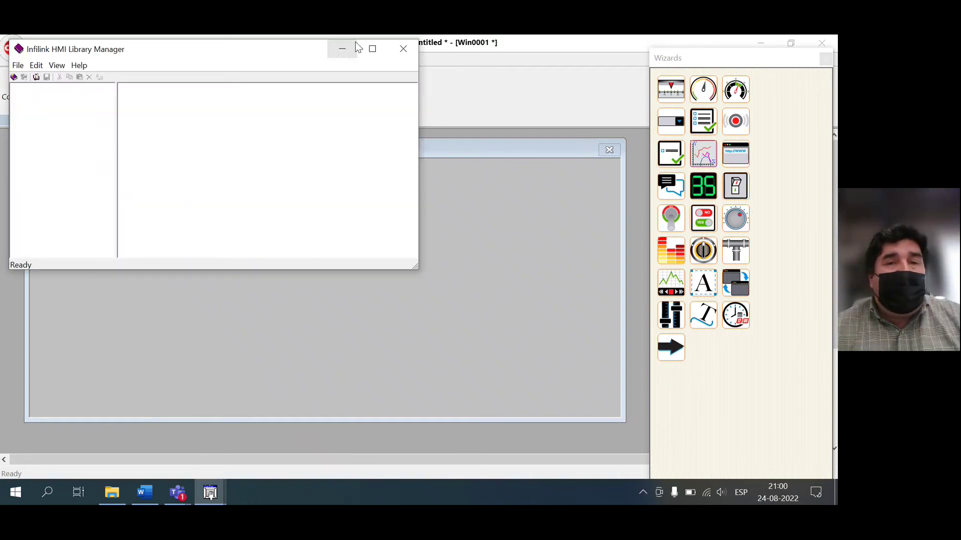
{"action": "left_click", "coordinate": [403, 48]}
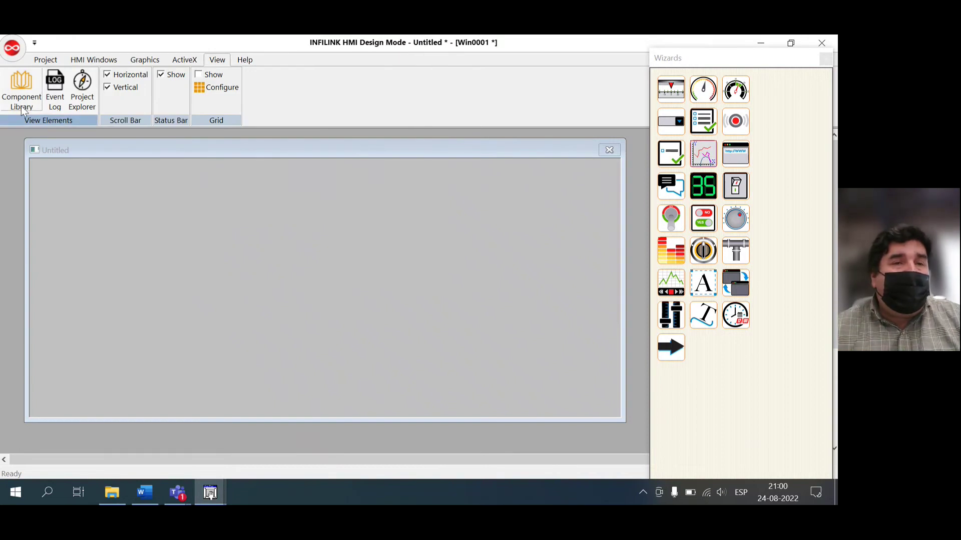
{"action": "left_click", "coordinate": [22, 108]}
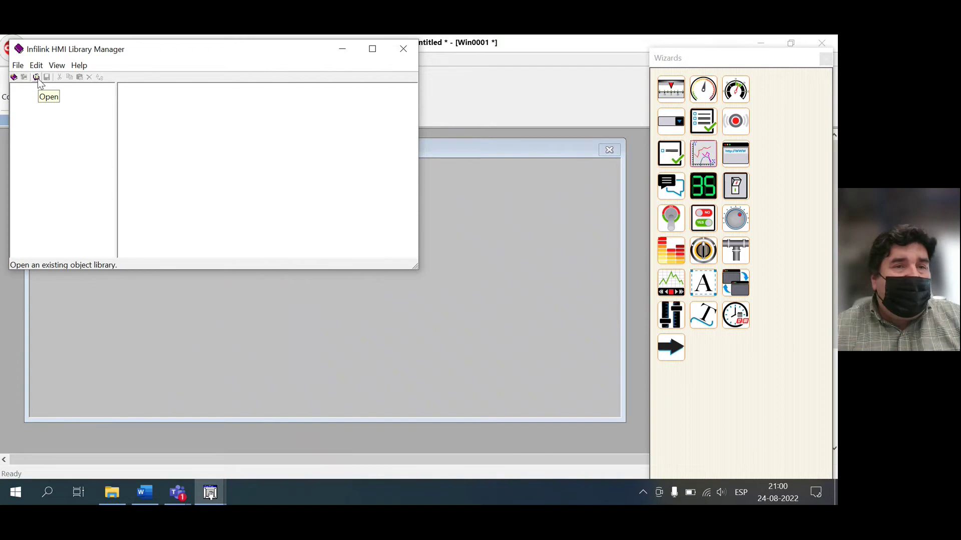
{"action": "left_click", "coordinate": [37, 78]}
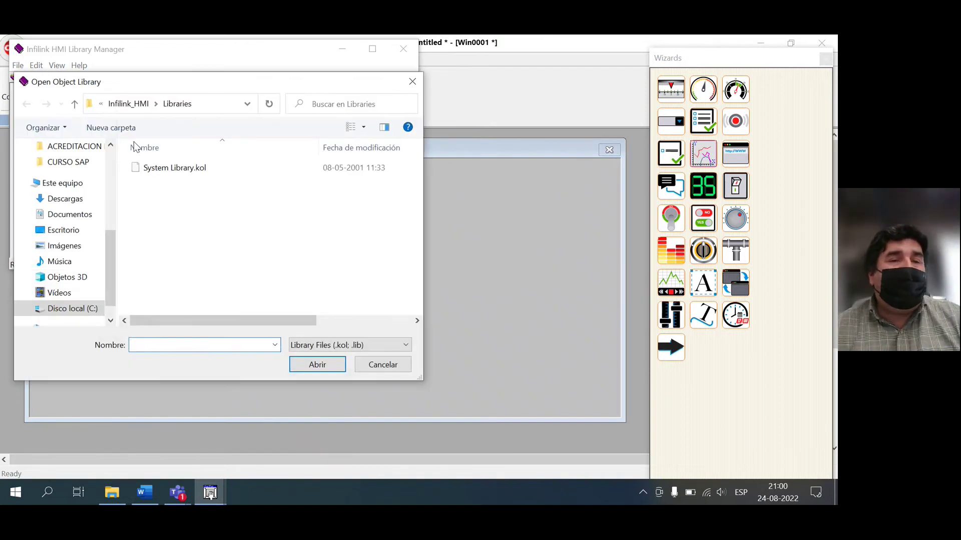
{"action": "double_click", "coordinate": [173, 169]}
{"action": "left_click", "coordinate": [511, 310]}
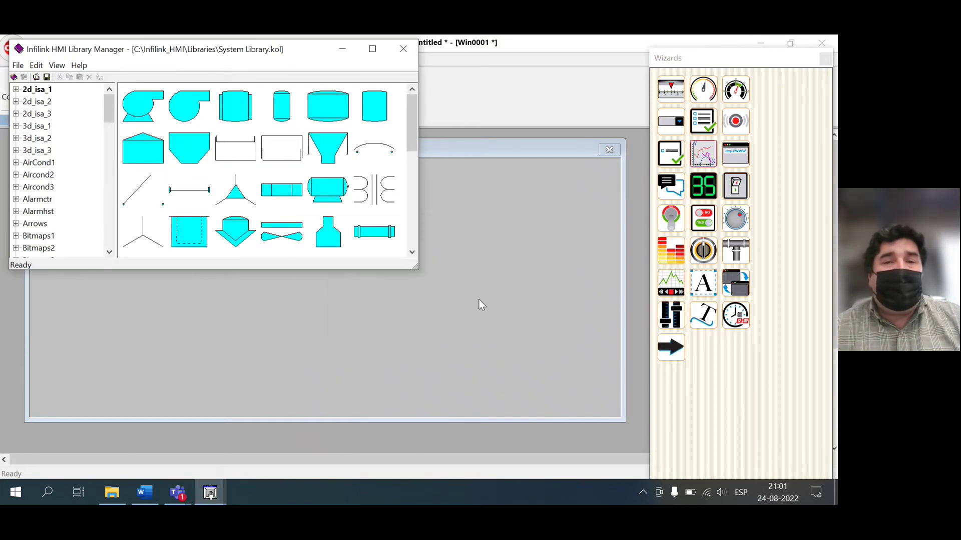
Enlarge the Library Manager window and view the symbols in the 2d_isa_2 and Aircond3 categories
{"action": "left_click_drag", "start_coordinate": [417, 267], "coordinate": [484, 365]}
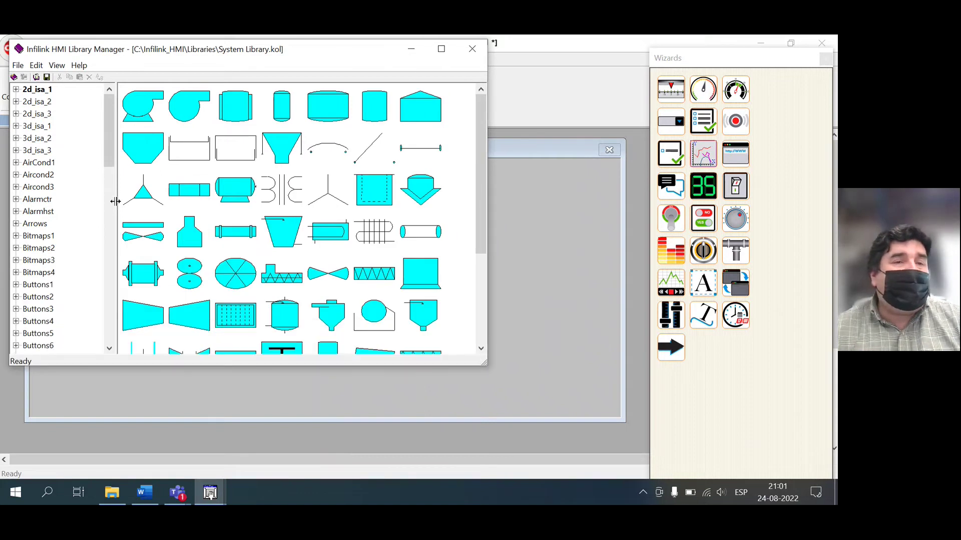
{"action": "left_click", "coordinate": [44, 105]}
{"action": "left_click", "coordinate": [47, 190]}
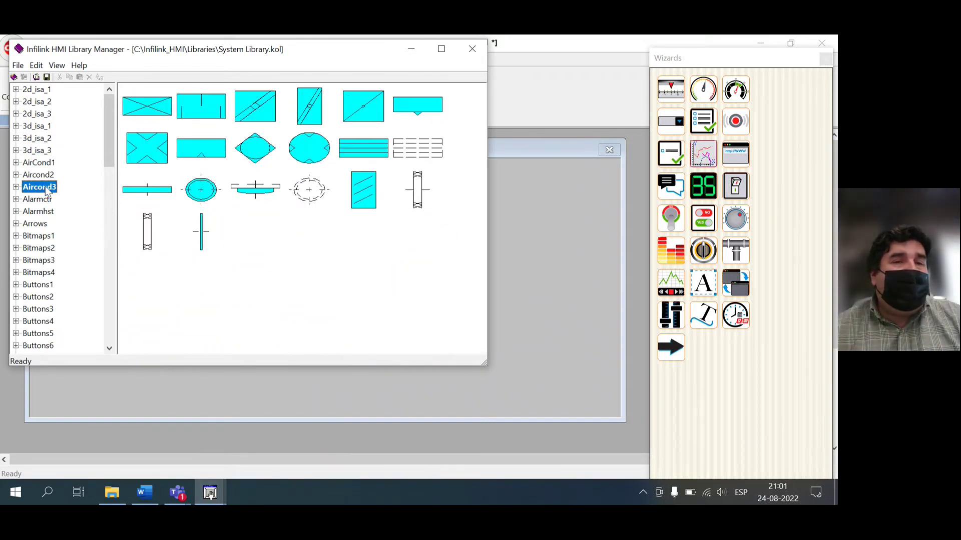
Browse the library categories, switch to the Word document and examine the pump, tank and valve layout of the reference SCADA screen
{"action": "left_click_drag", "start_coordinate": [110, 136], "coordinate": [119, 275]}
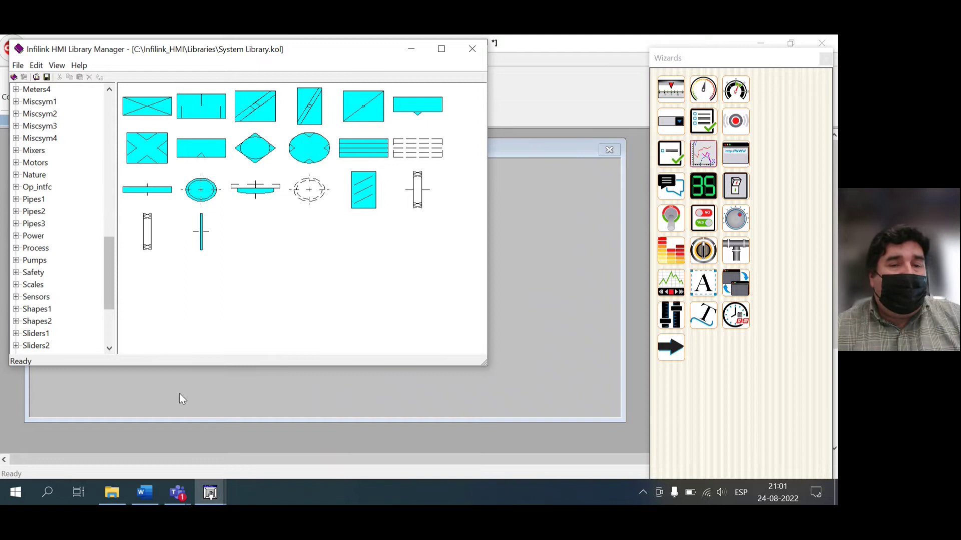
{"action": "left_click", "coordinate": [149, 491]}
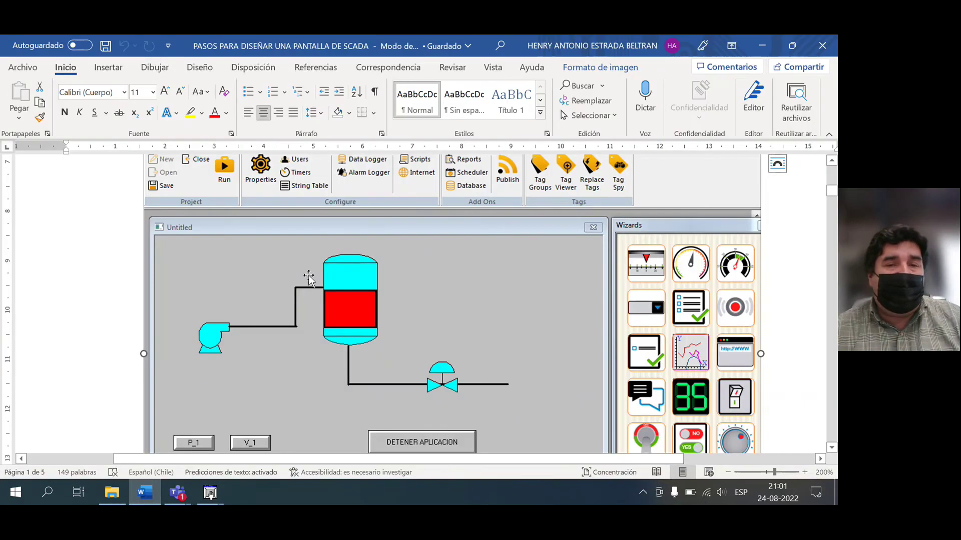
{"action": "left_click", "coordinate": [210, 493]}
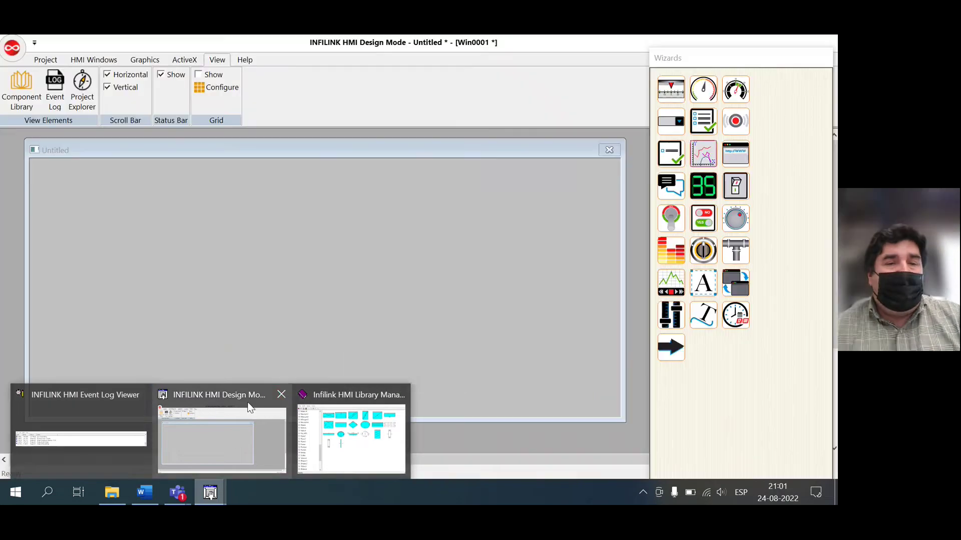
{"action": "left_click", "coordinate": [244, 401]}
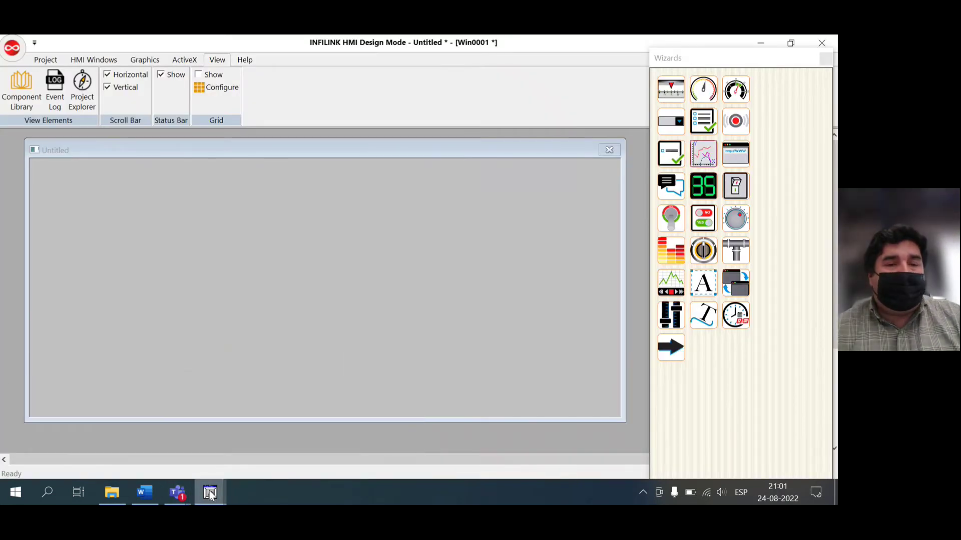
{"action": "left_click", "coordinate": [141, 500]}
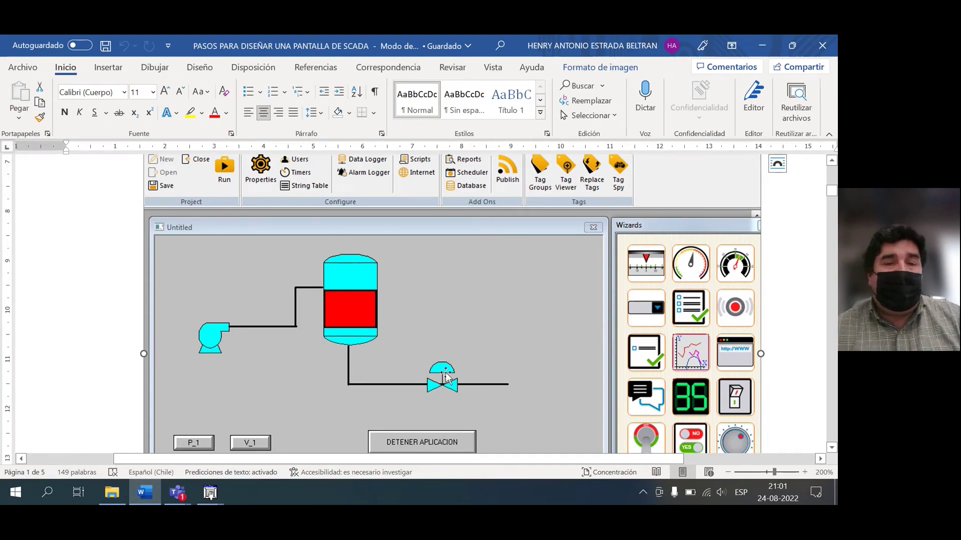
Return to the Library Manager, display the 2d_isa_1 symbols and move its window aside
{"action": "left_click", "coordinate": [210, 494]}
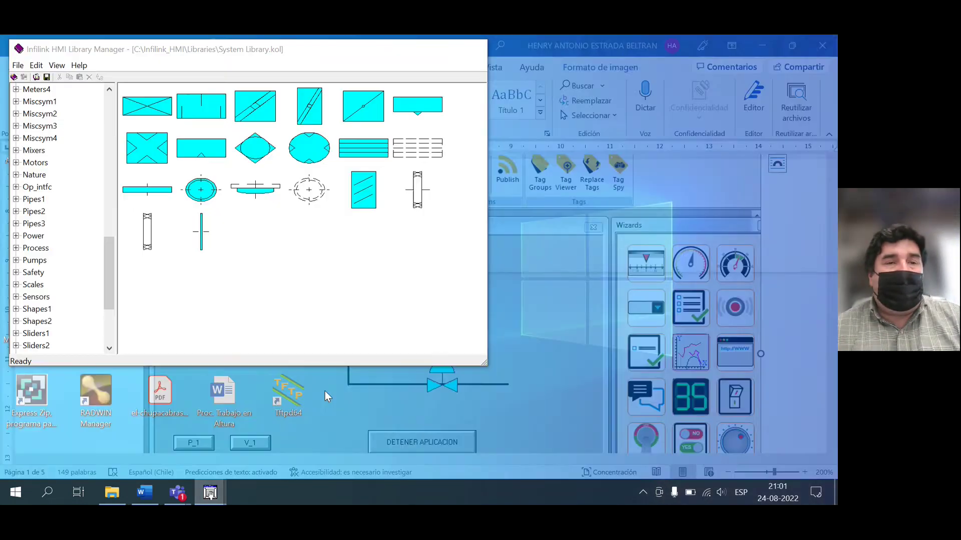
{"action": "left_click", "coordinate": [325, 391]}
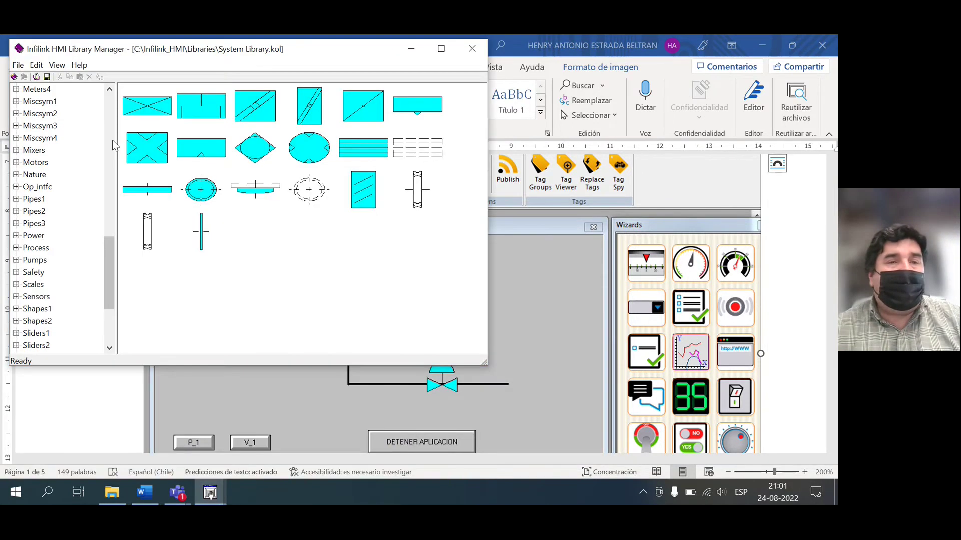
{"action": "left_click_drag", "start_coordinate": [112, 141], "coordinate": [108, 95]}
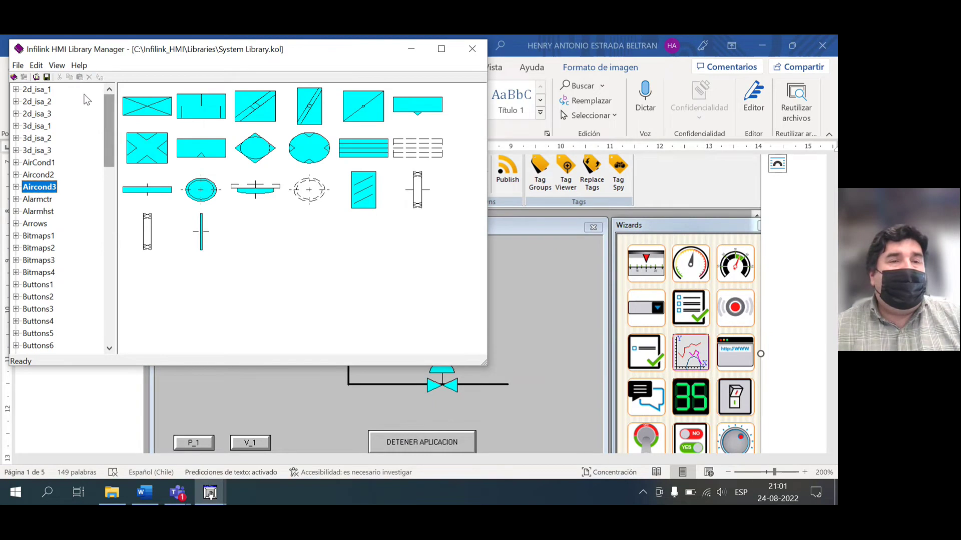
{"action": "left_click", "coordinate": [44, 90]}
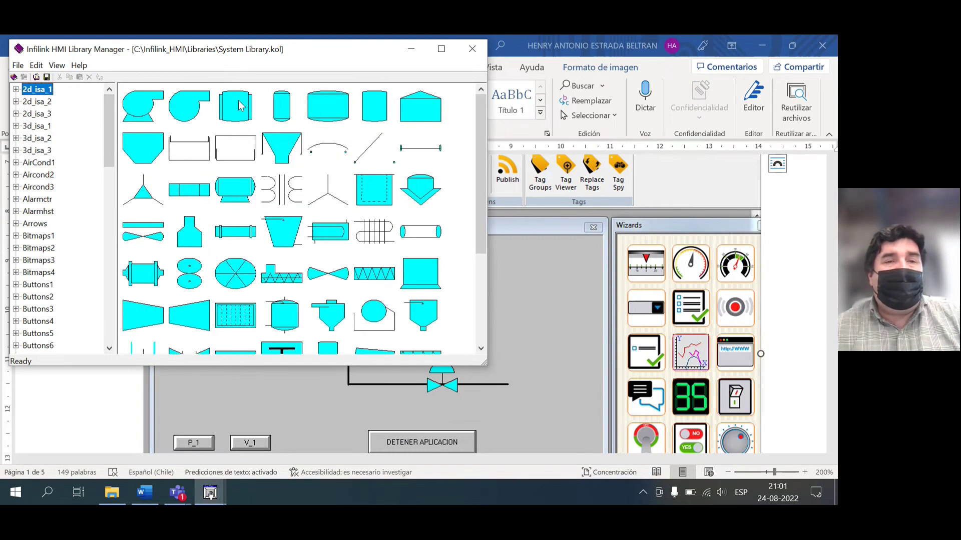
{"action": "left_click_drag", "start_coordinate": [223, 55], "coordinate": [532, 134]}
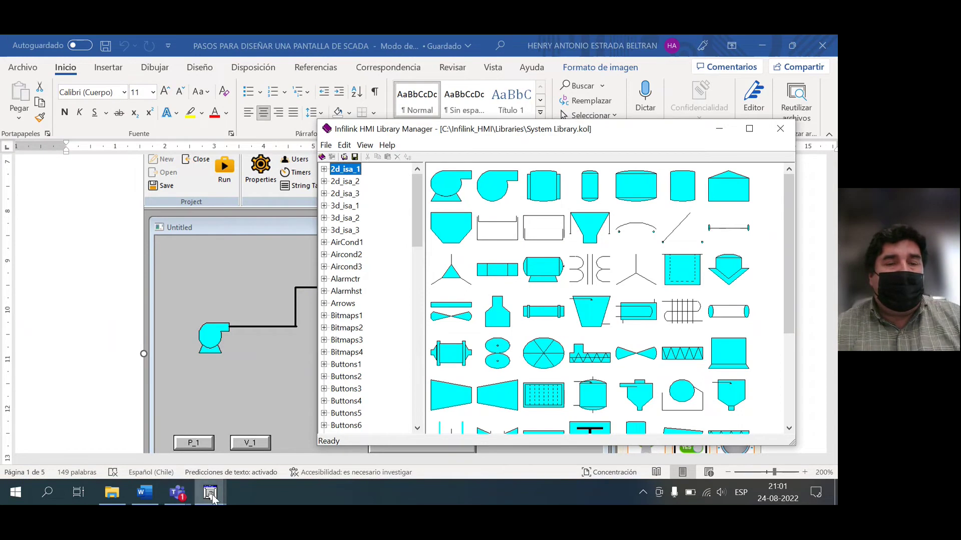
Switch to Design Mode with the Library Manager alongside and place the 2d_isa_1 Pump symbol in the Untitled window at about (181, 298)
{"action": "mouse_move", "coordinate": [211, 495]}
{"action": "left_click", "coordinate": [212, 395]}
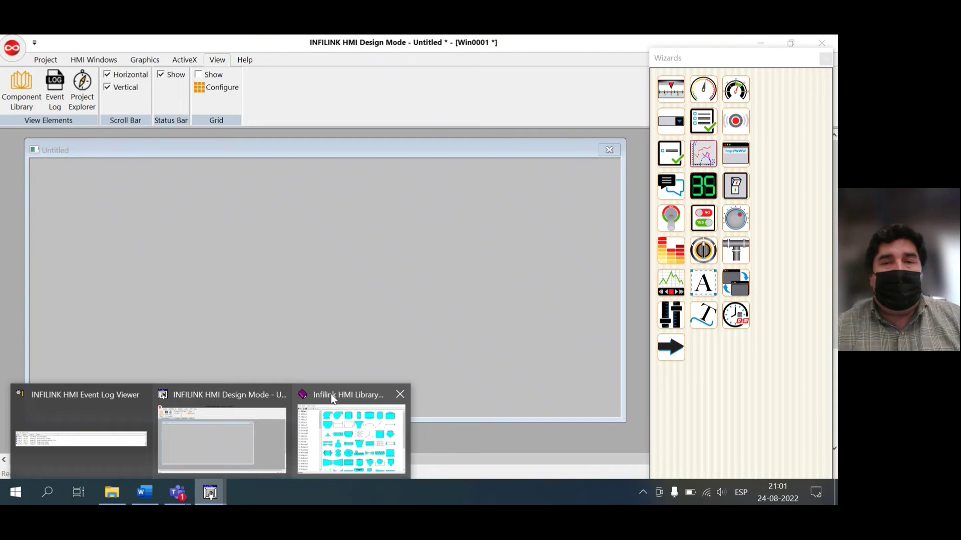
{"action": "left_click", "coordinate": [331, 394]}
{"action": "left_click_drag", "start_coordinate": [524, 129], "coordinate": [587, 107]}
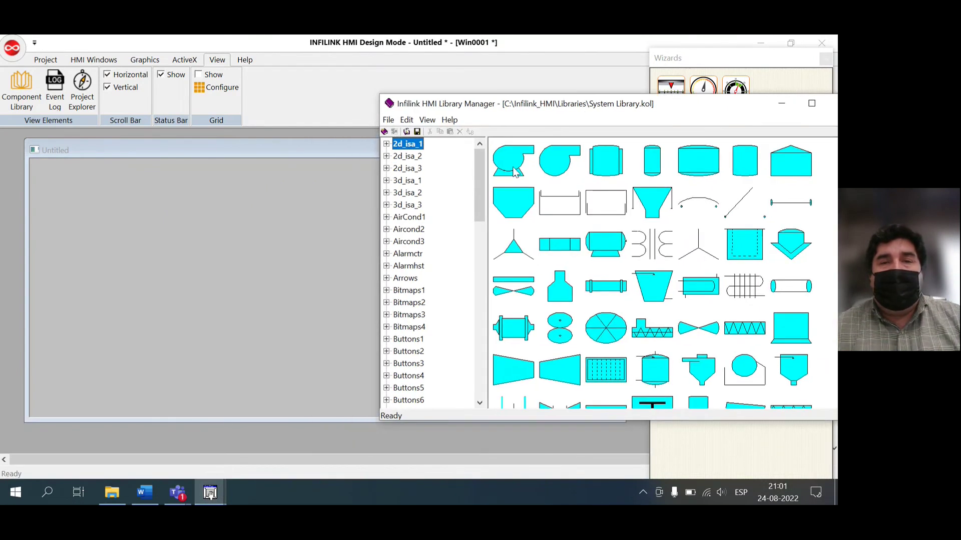
{"action": "left_click_drag", "start_coordinate": [515, 171], "coordinate": [109, 288]}
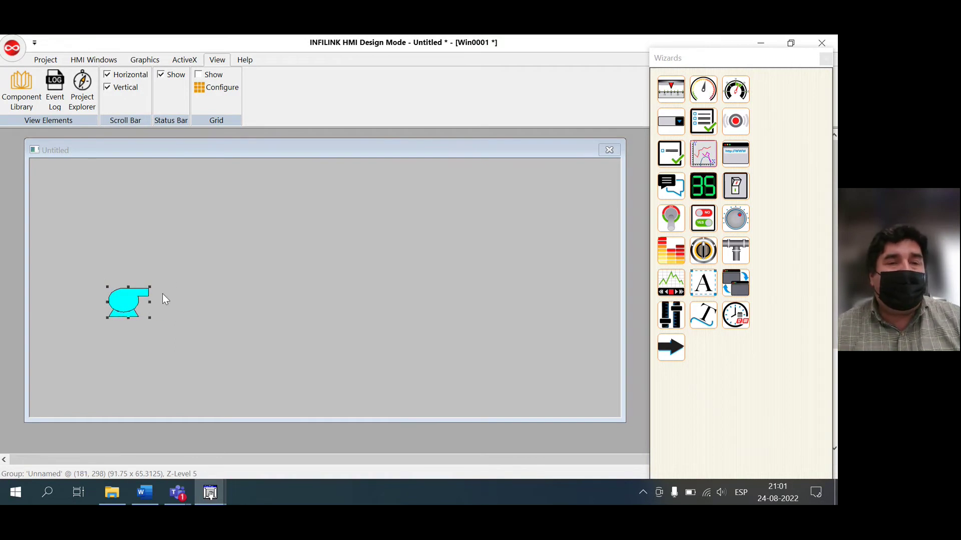
{"action": "left_click", "coordinate": [190, 323]}
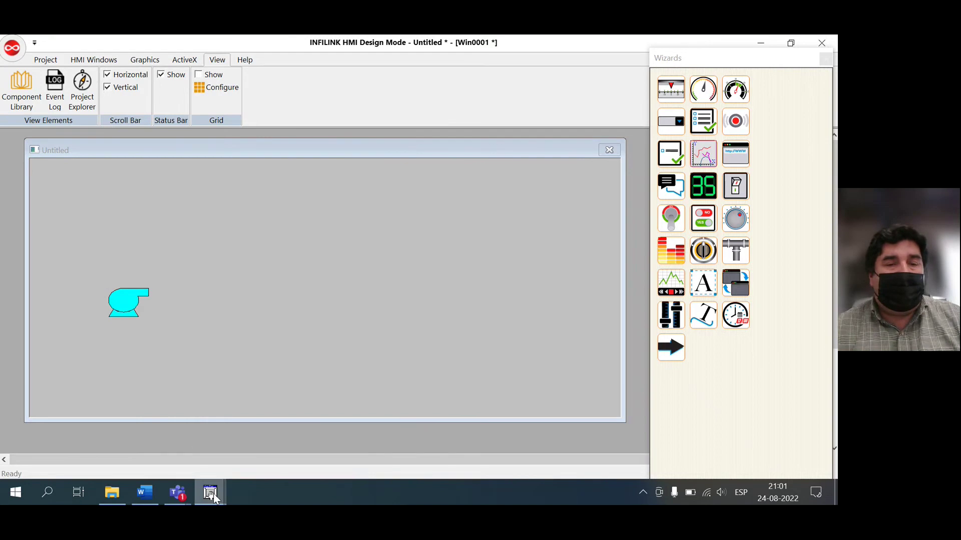
Place the 2d_isa_1 Reactor symbol above and beyond the pump as the tank and enlarge it to about 190 x 167
{"action": "mouse_move", "coordinate": [214, 497]}
{"action": "left_click", "coordinate": [344, 397]}
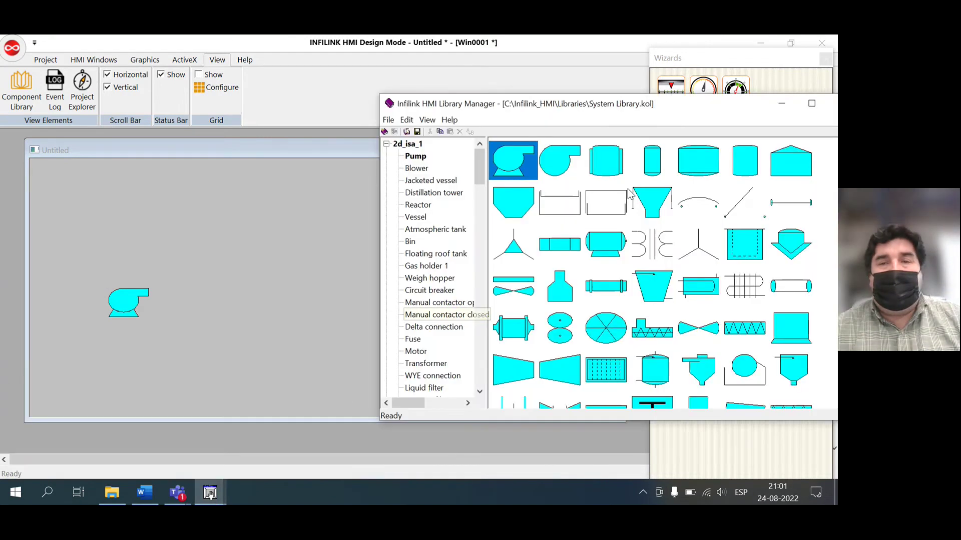
{"action": "left_click", "coordinate": [693, 168]}
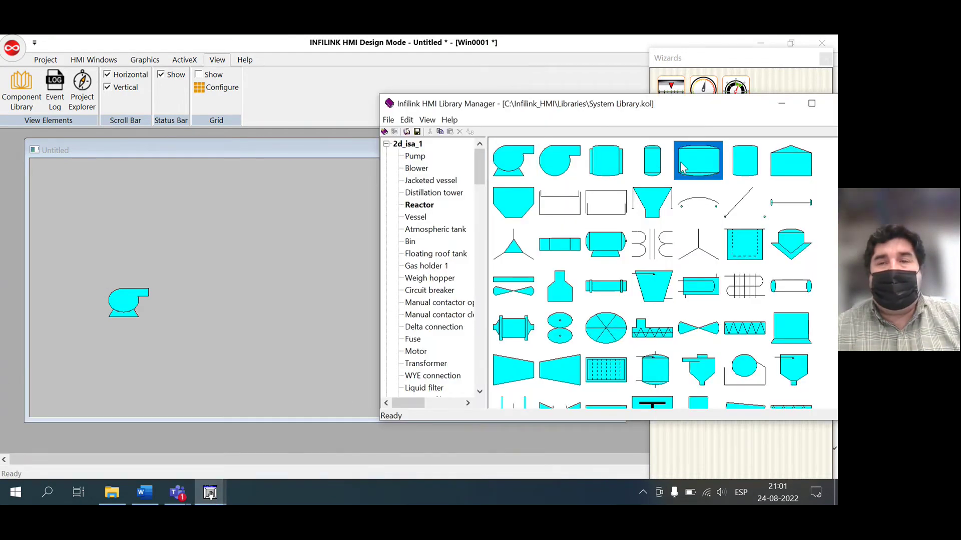
{"action": "left_click_drag", "start_coordinate": [693, 168], "coordinate": [244, 214]}
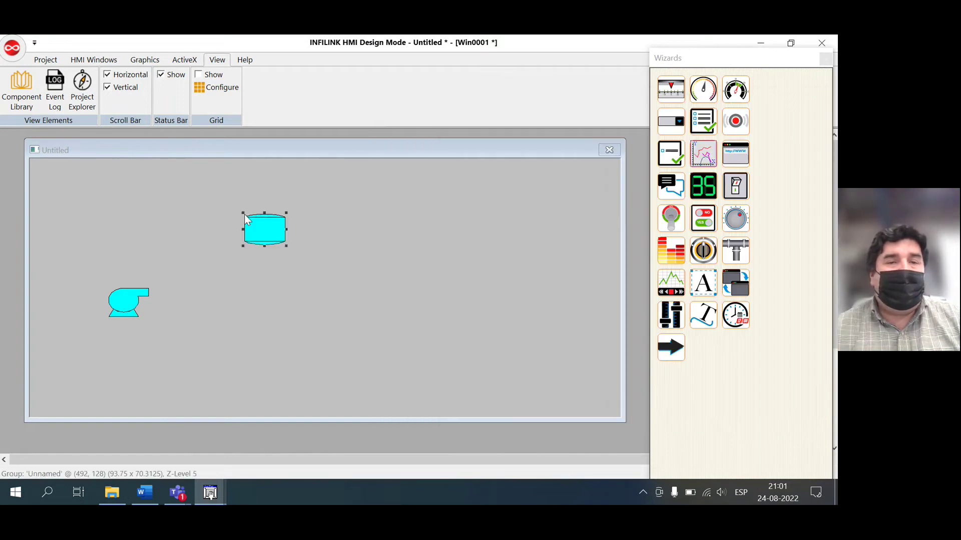
{"action": "mouse_move", "coordinate": [287, 247]}
{"action": "left_mouse_down"}
{"action": "mouse_move", "coordinate": [329, 286]}
{"action": "mouse_move", "coordinate": [277, 249]}
{"action": "left_mouse_up"}
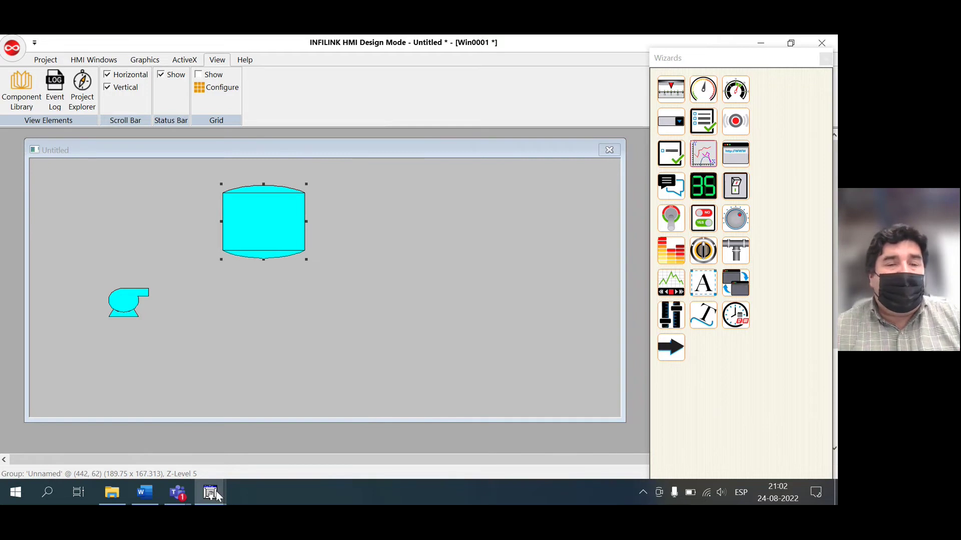
Place the domed Valve symbol from the 2d_isa_2 category below the tank on its outlet side, at about (741, 292)
{"action": "mouse_move", "coordinate": [216, 496]}
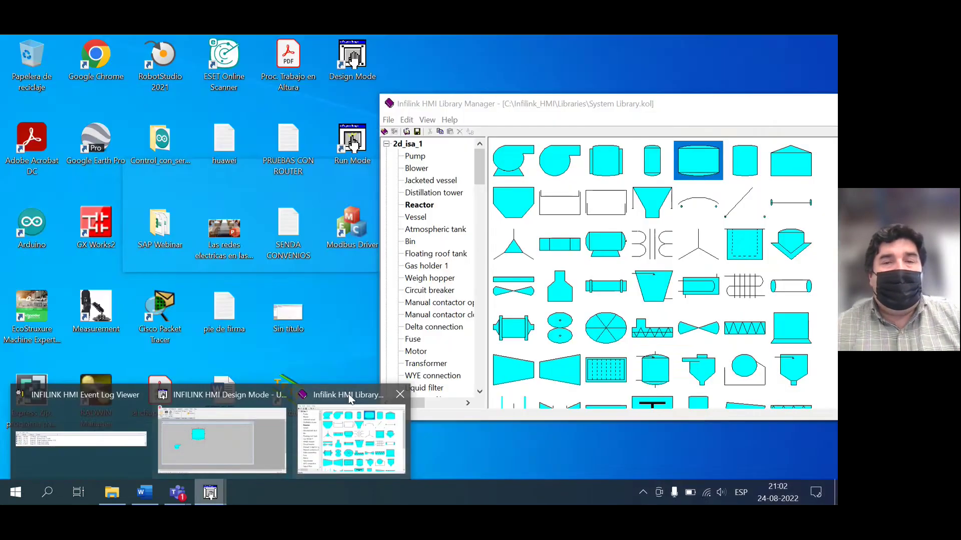
{"action": "left_click", "coordinate": [349, 398]}
{"action": "left_click", "coordinate": [386, 144]}
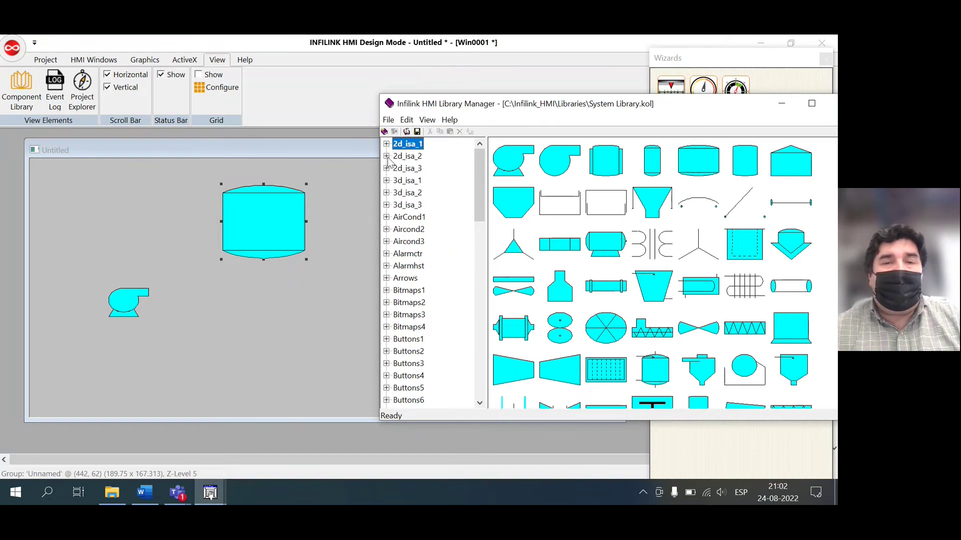
{"action": "left_click", "coordinate": [387, 156]}
{"action": "left_click_drag", "start_coordinate": [480, 165], "coordinate": [482, 221]}
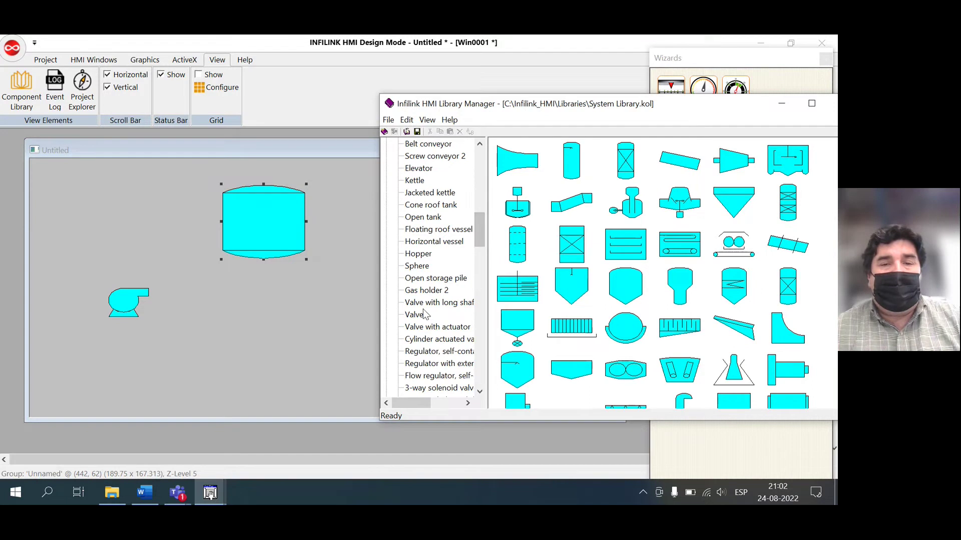
{"action": "left_click", "coordinate": [415, 314]}
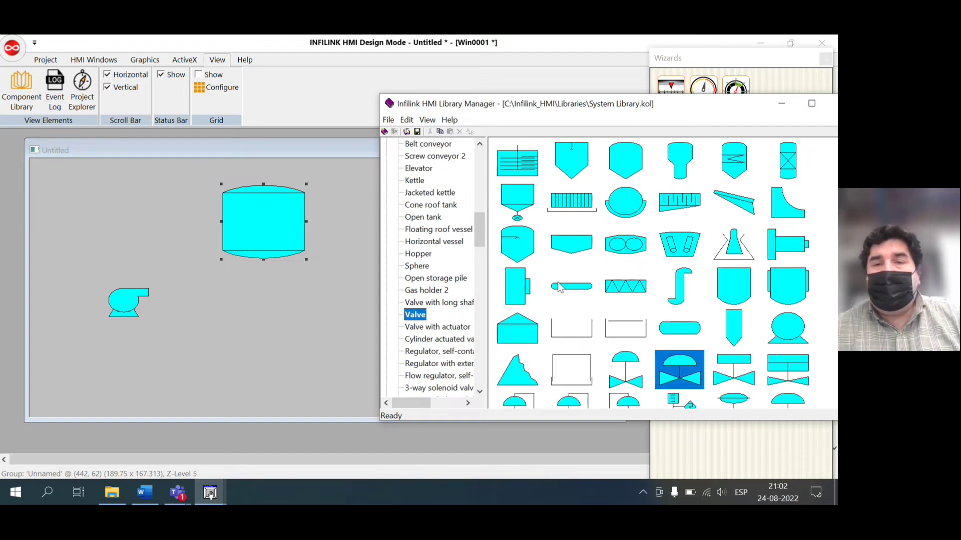
{"action": "left_click", "coordinate": [715, 368]}
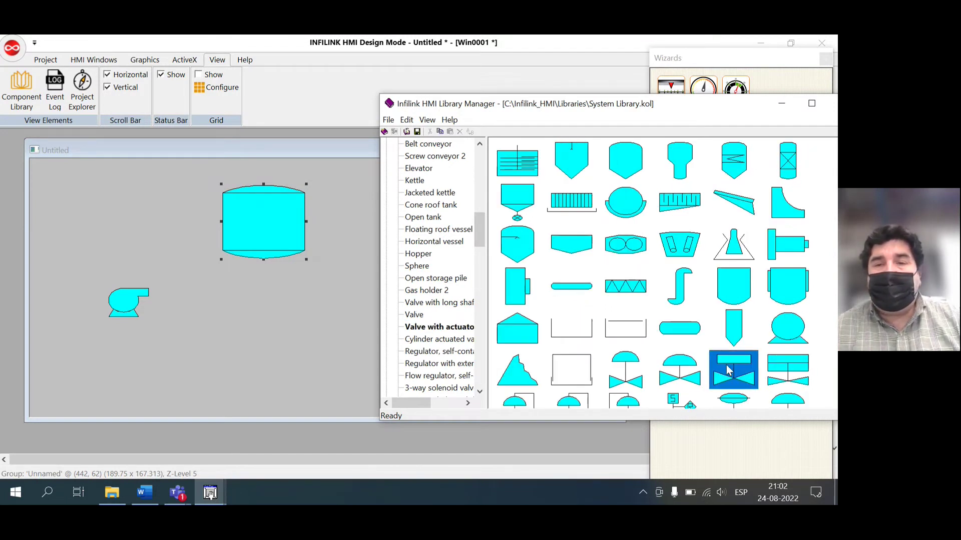
{"action": "left_click", "coordinate": [682, 373]}
{"action": "left_click_drag", "start_coordinate": [682, 373], "coordinate": [373, 308]}
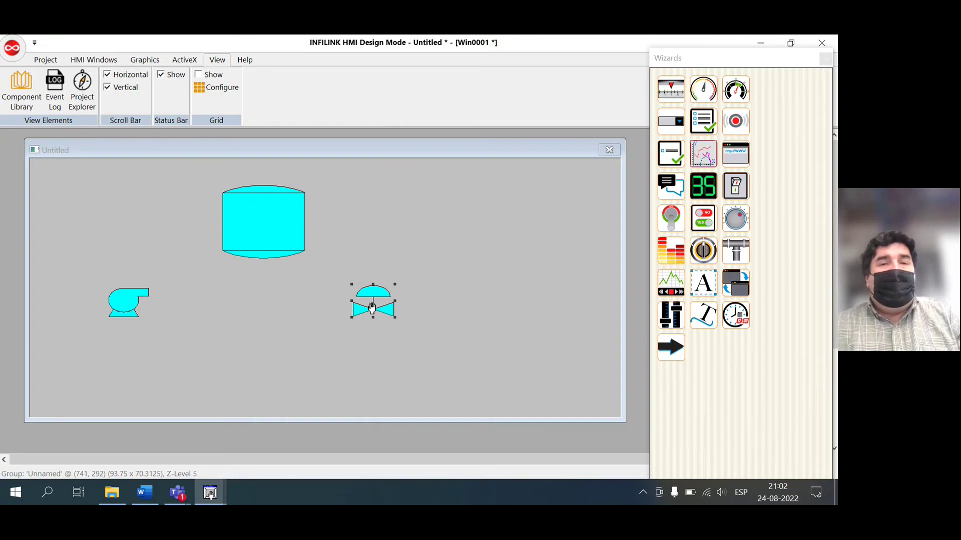
{"action": "left_click", "coordinate": [379, 244]}
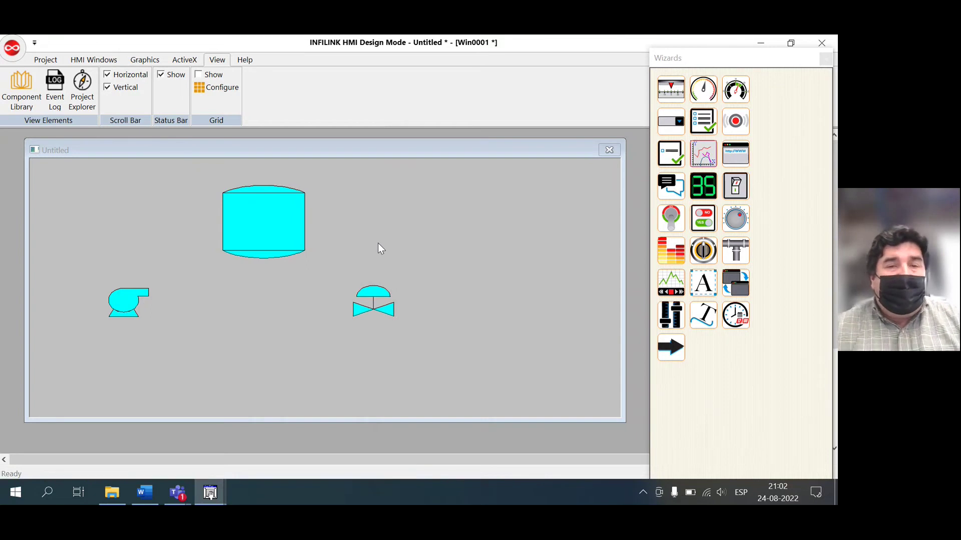
Show the grid in the Untitled window and nudge the valve to about (744, 296)
{"action": "right_click", "coordinate": [359, 216]}
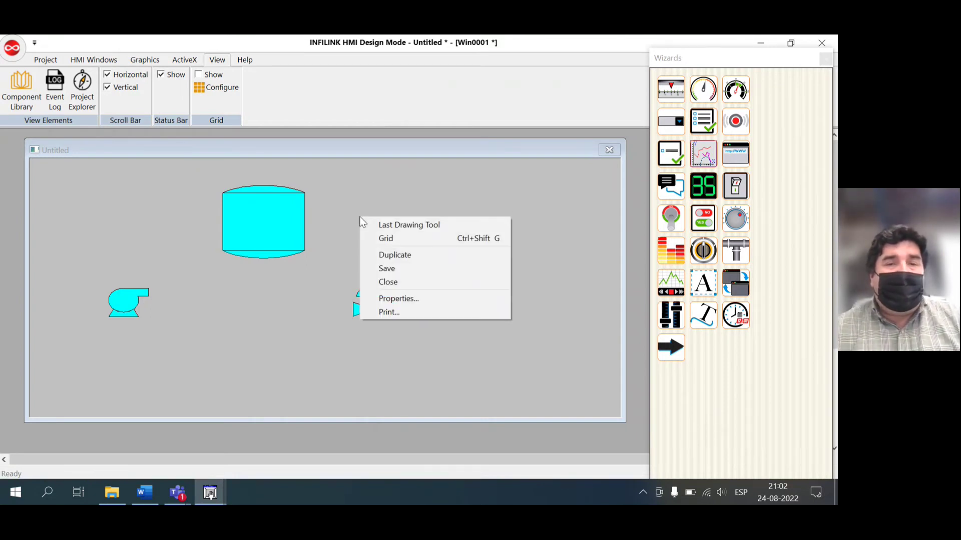
{"action": "left_click", "coordinate": [385, 238]}
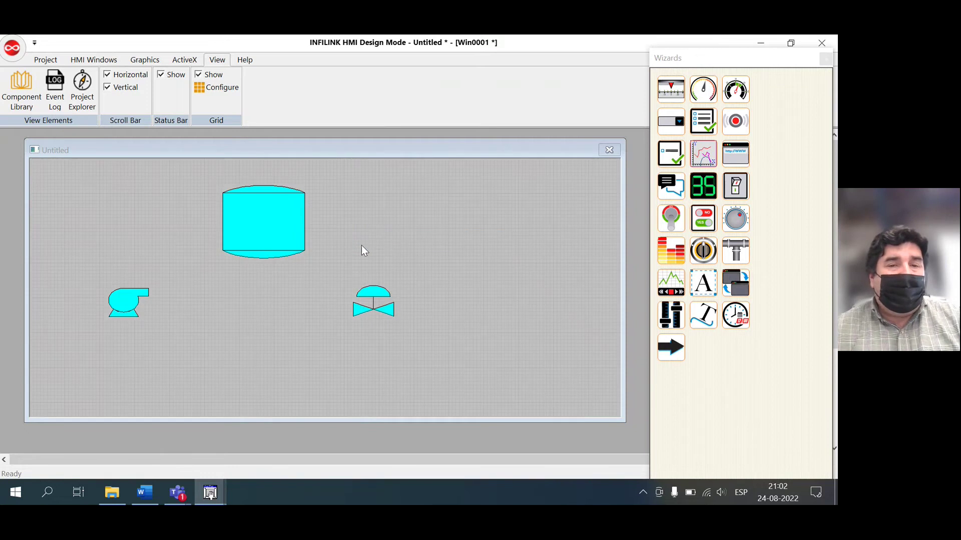
{"action": "left_click", "coordinate": [369, 308]}
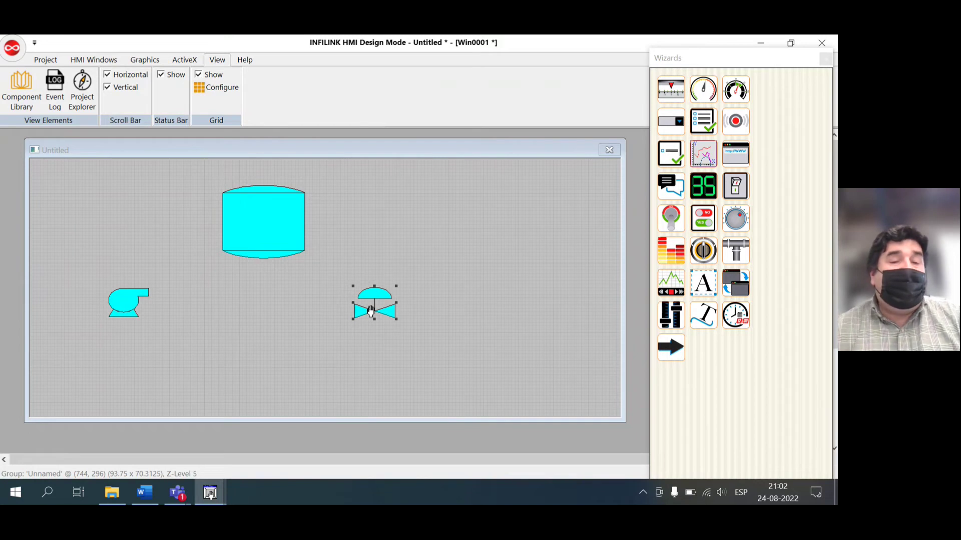
{"action": "left_click", "coordinate": [321, 293]}
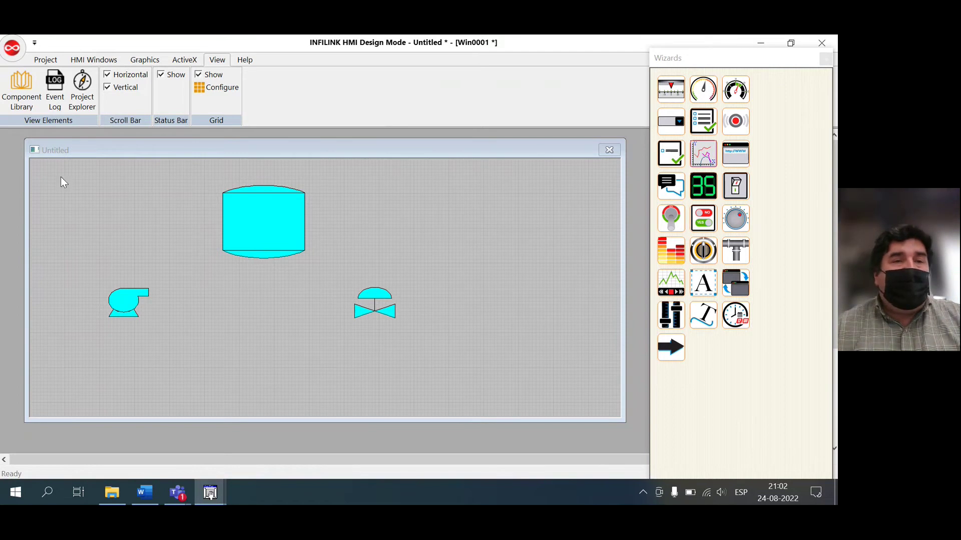
Draw a four-point polyline pipe from the pump outlet up to the tank's upper-left corner, about 170 x 226 overall
{"action": "left_click", "coordinate": [147, 61]}
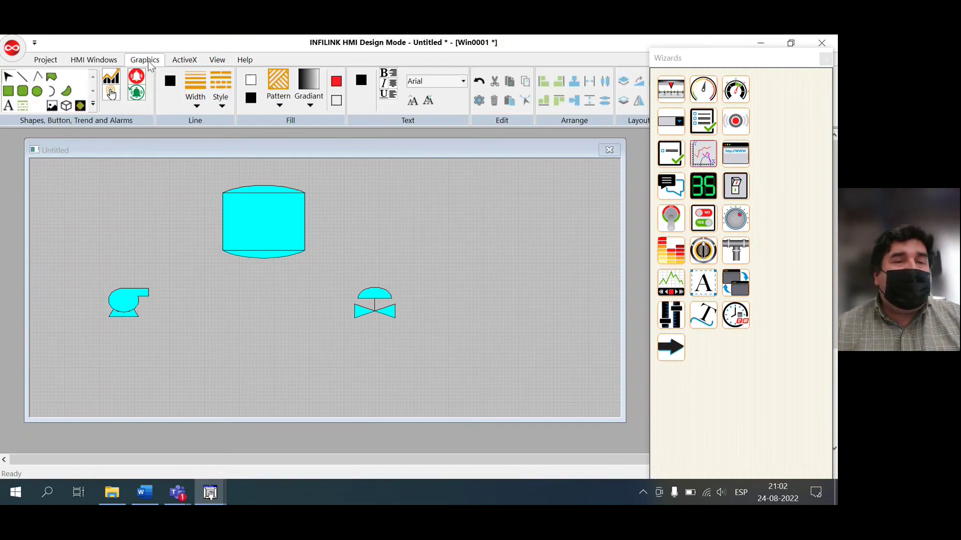
{"action": "left_click", "coordinate": [38, 77]}
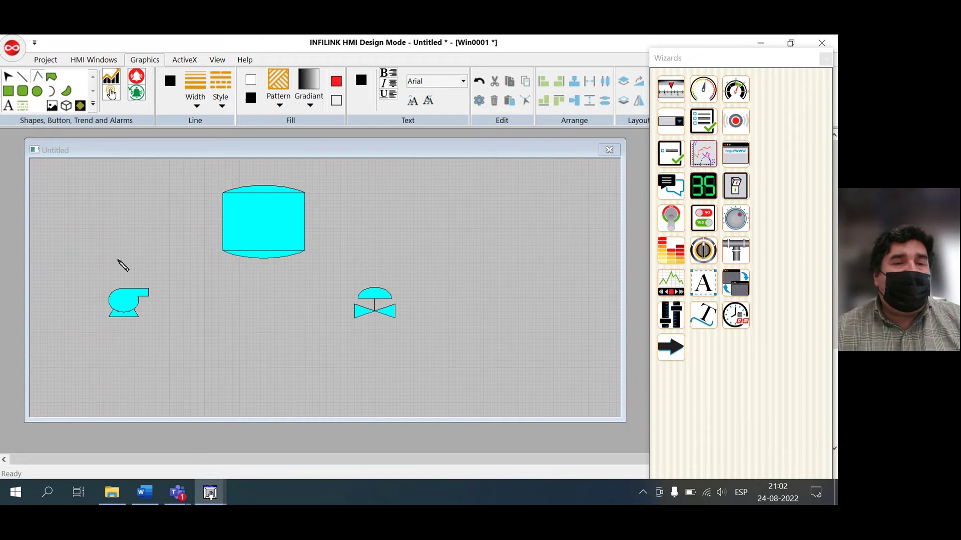
{"action": "left_click", "coordinate": [149, 291]}
{"action": "left_click", "coordinate": [173, 291]}
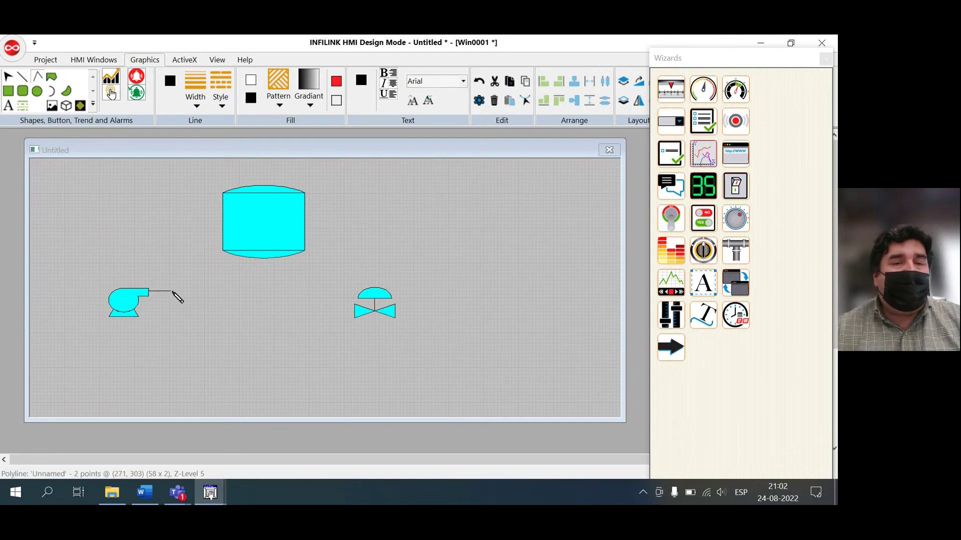
{"action": "left_click", "coordinate": [174, 194]}
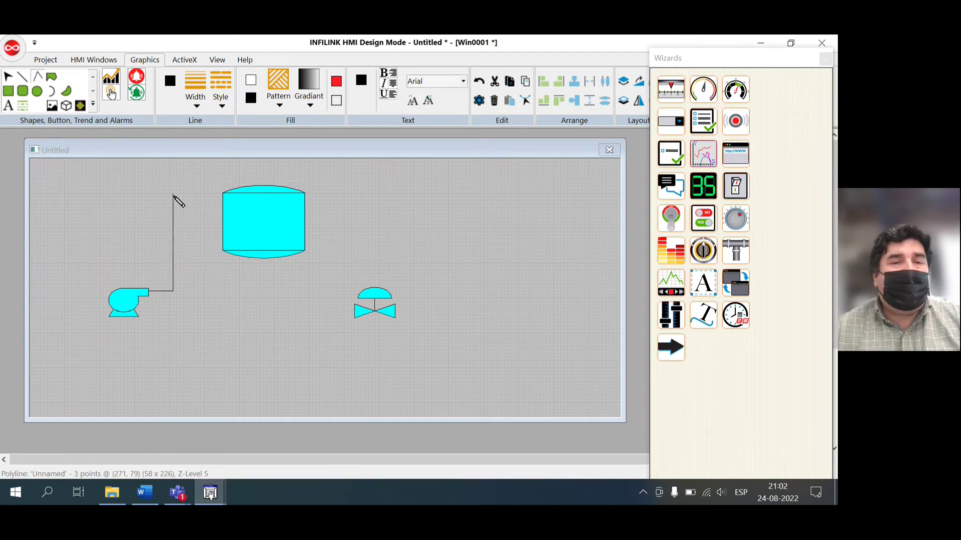
{"action": "left_click", "coordinate": [223, 195]}
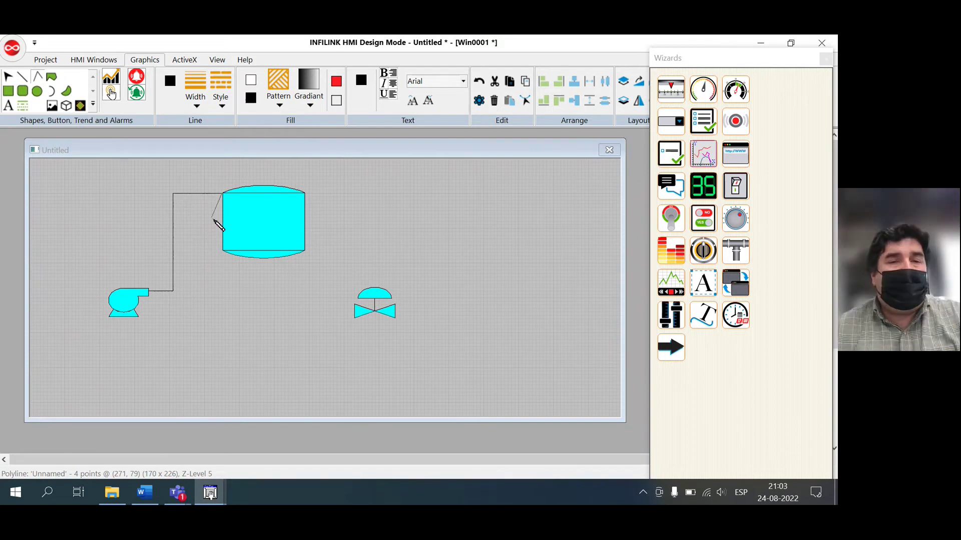
{"action": "right_click", "coordinate": [213, 220]}
Draw a polyline outlet pipe from the tank's bottom centre down and across through the valve, about 434 x 122 overall
{"action": "left_click", "coordinate": [37, 76]}
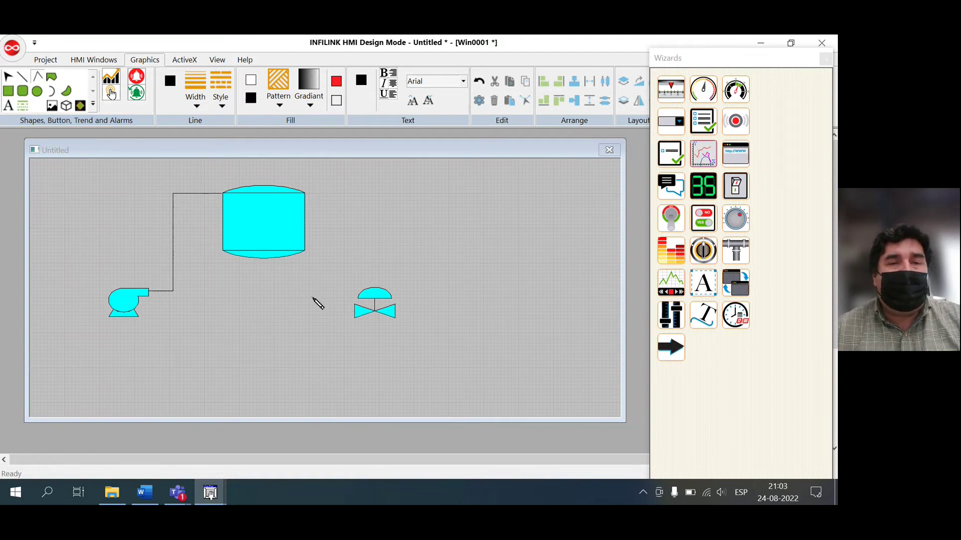
{"action": "left_click", "coordinate": [264, 258]}
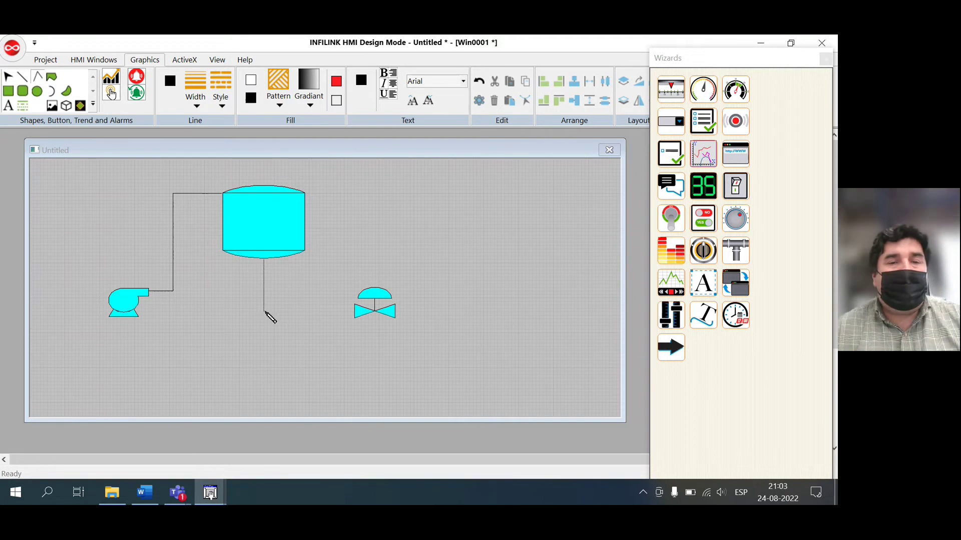
{"action": "double_click", "coordinate": [265, 313]}
{"action": "left_click", "coordinate": [264, 312]}
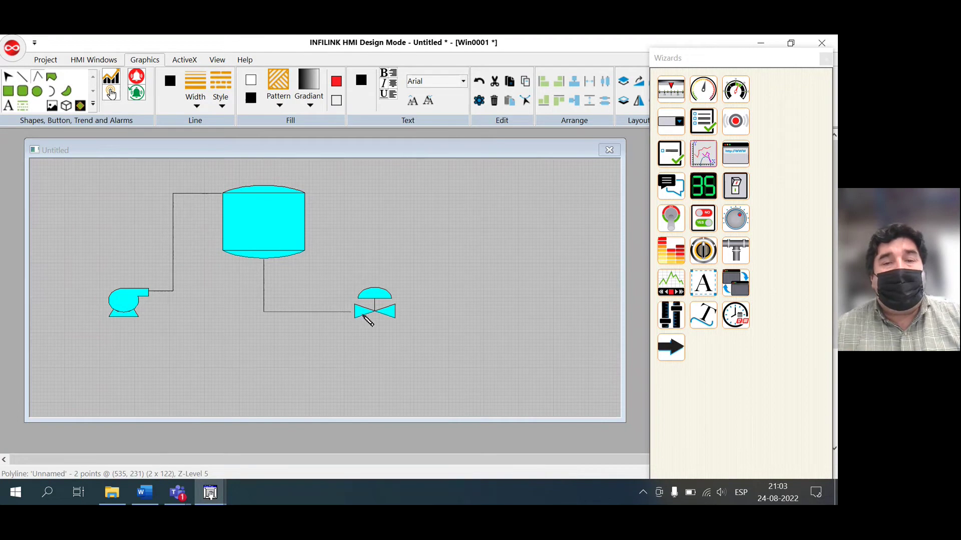
{"action": "left_click", "coordinate": [452, 313]}
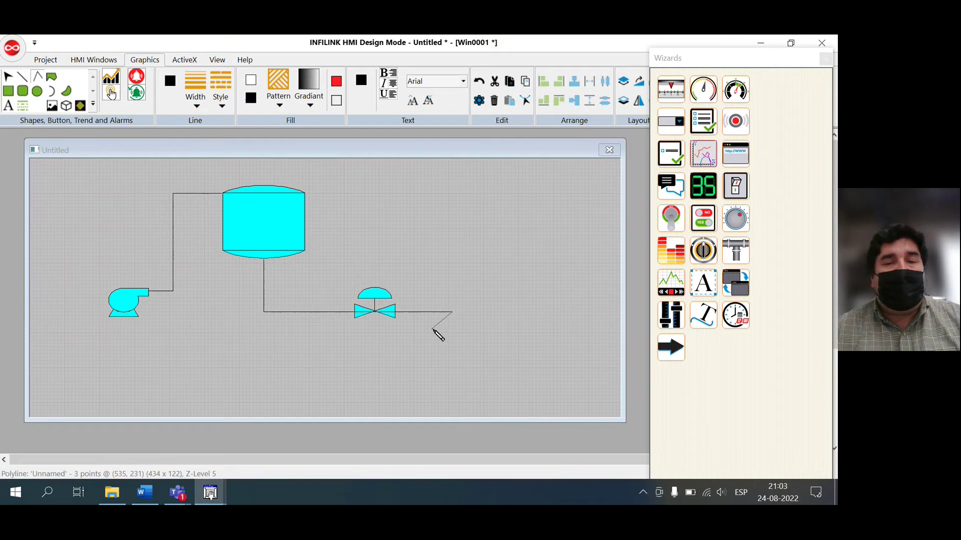
{"action": "right_click", "coordinate": [434, 330]}
Shift the valve along the outlet pipe to about (736, 296) and bring it in front of the pipe line
{"action": "left_click", "coordinate": [376, 306]}
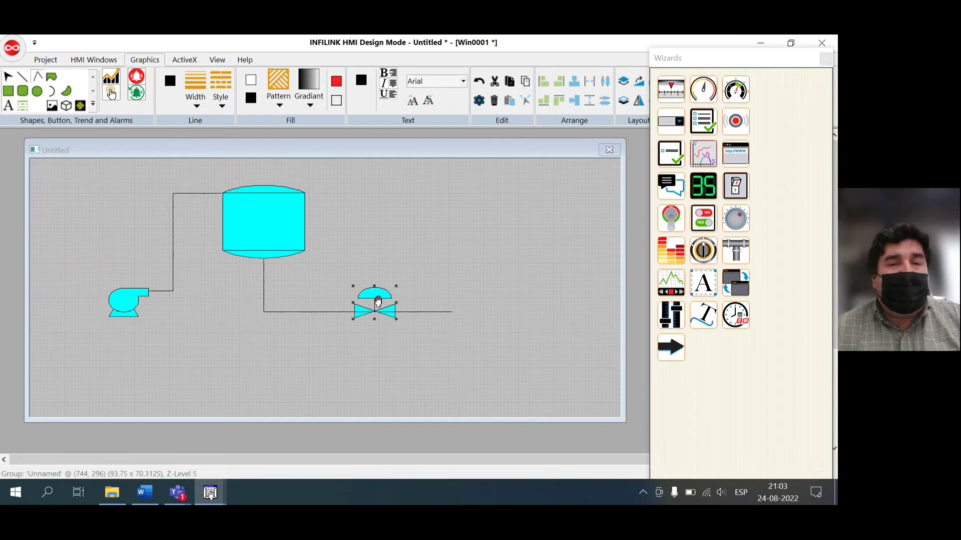
{"action": "left_click", "coordinate": [376, 306]}
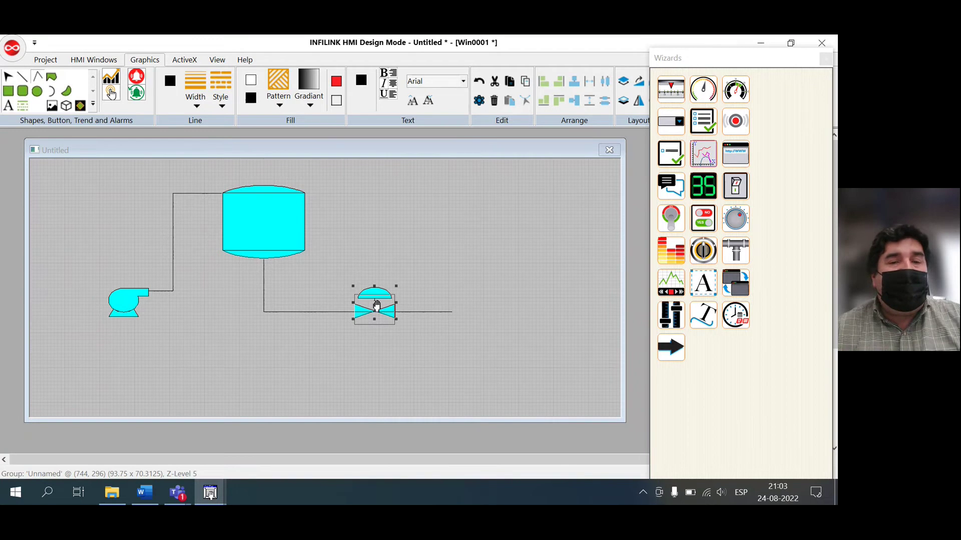
{"action": "key", "text": "Down"}
{"action": "left_click_drag", "start_coordinate": [377, 306], "coordinate": [372, 300]}
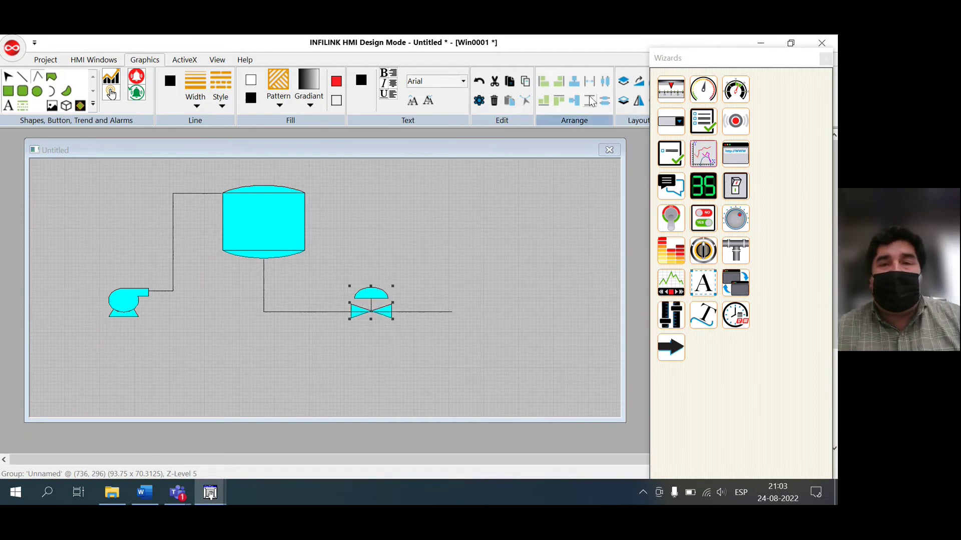
{"action": "left_click", "coordinate": [624, 83]}
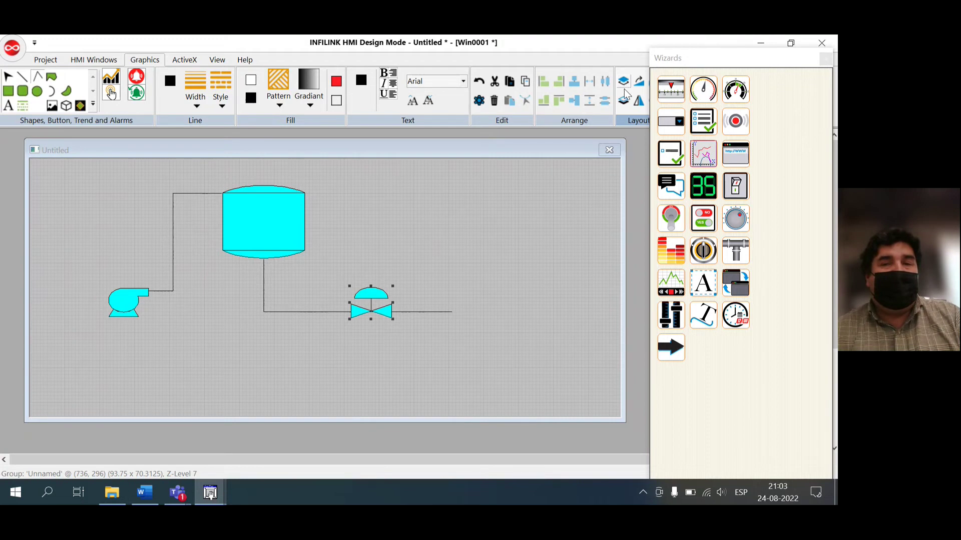
{"action": "left_click", "coordinate": [623, 99]}
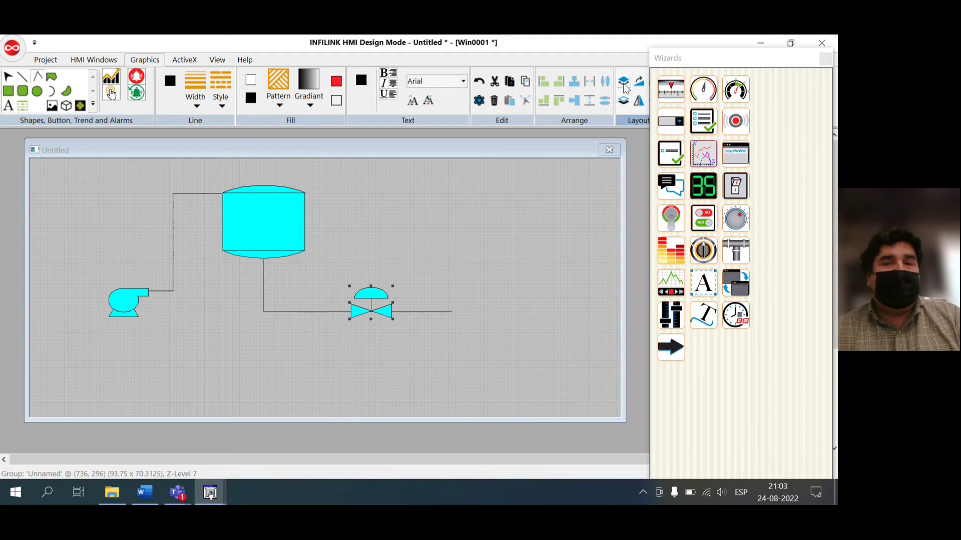
{"action": "left_click", "coordinate": [626, 85]}
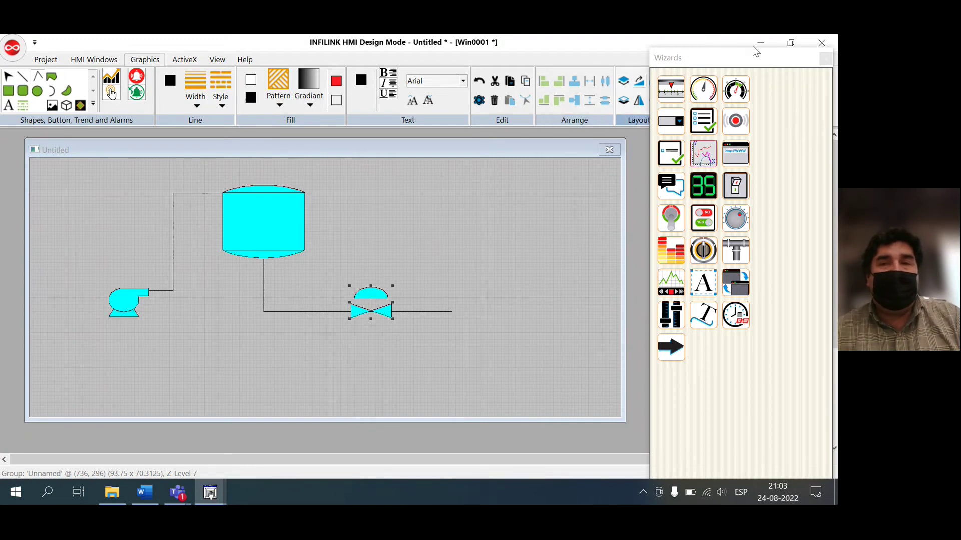
Close the Wizards palette and widen the Untitled window beyond the valve's outlet pipe
{"action": "left_click", "coordinate": [826, 60]}
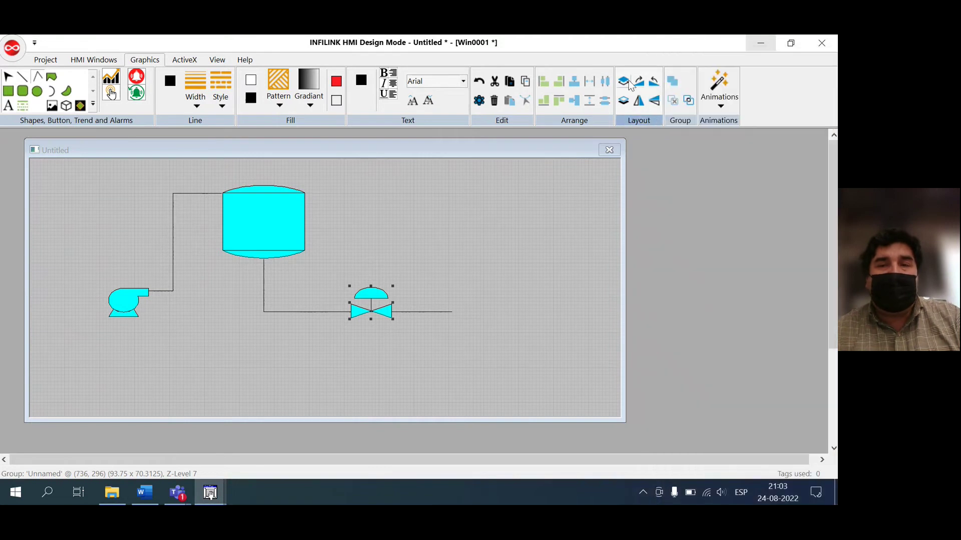
{"action": "left_click", "coordinate": [461, 259]}
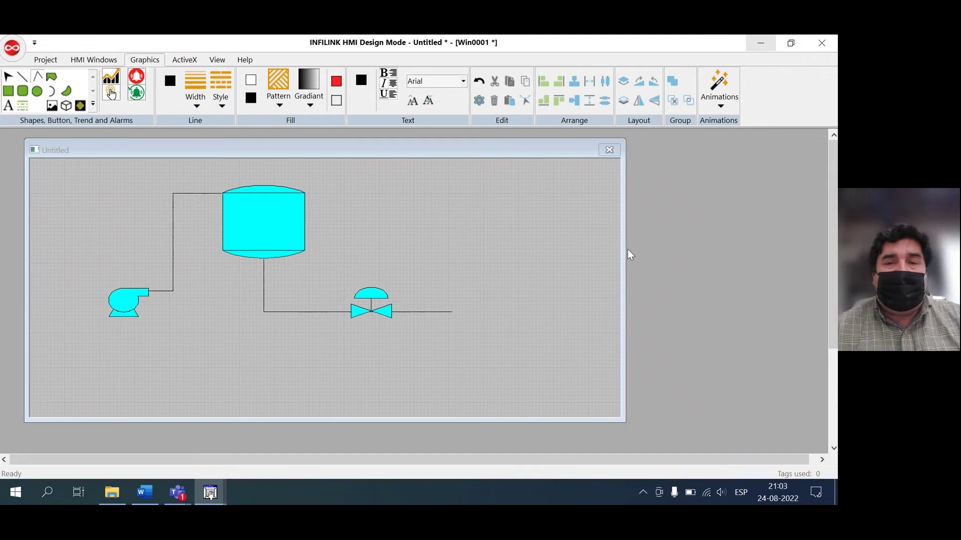
{"action": "left_click_drag", "start_coordinate": [621, 252], "coordinate": [687, 253]}
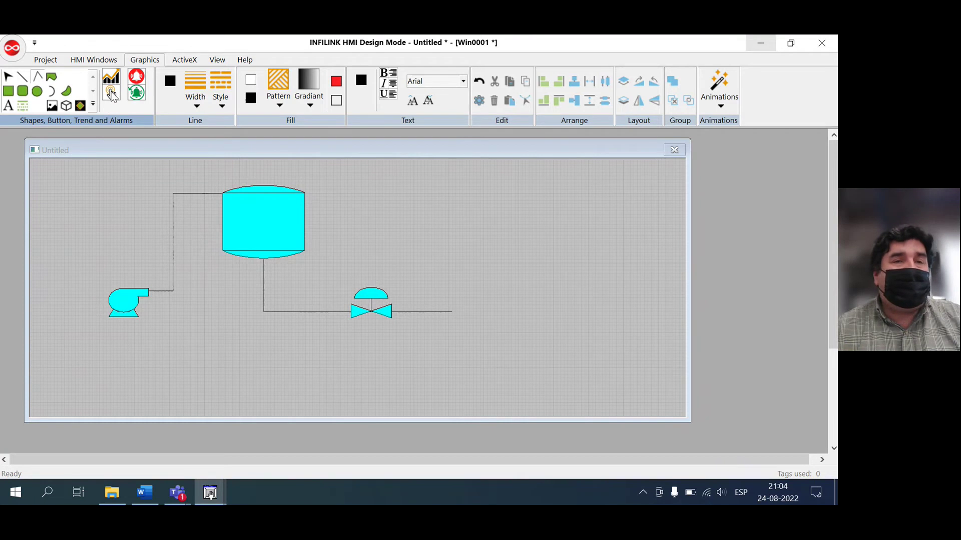
{"action": "left_click", "coordinate": [113, 97]}
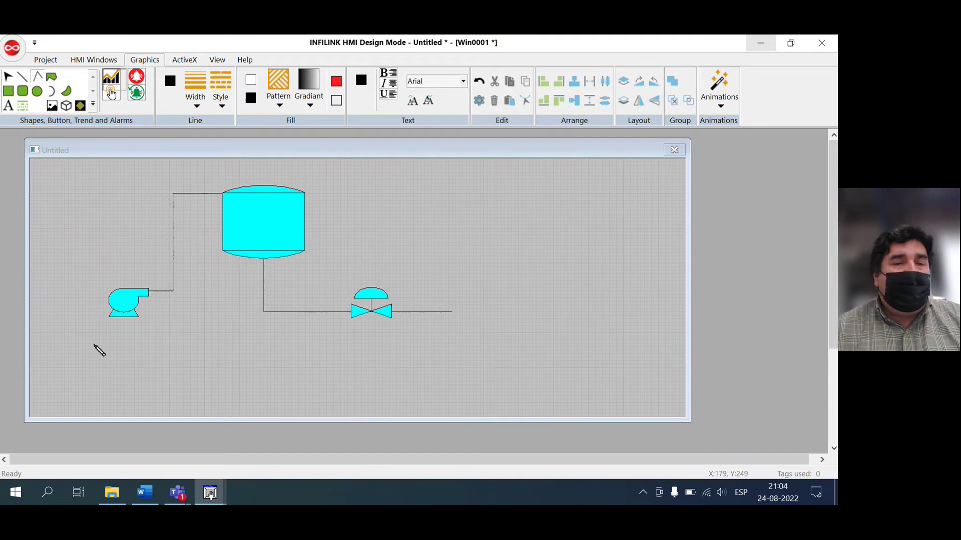
{"action": "left_click_drag", "start_coordinate": [82, 353], "coordinate": [149, 383]}
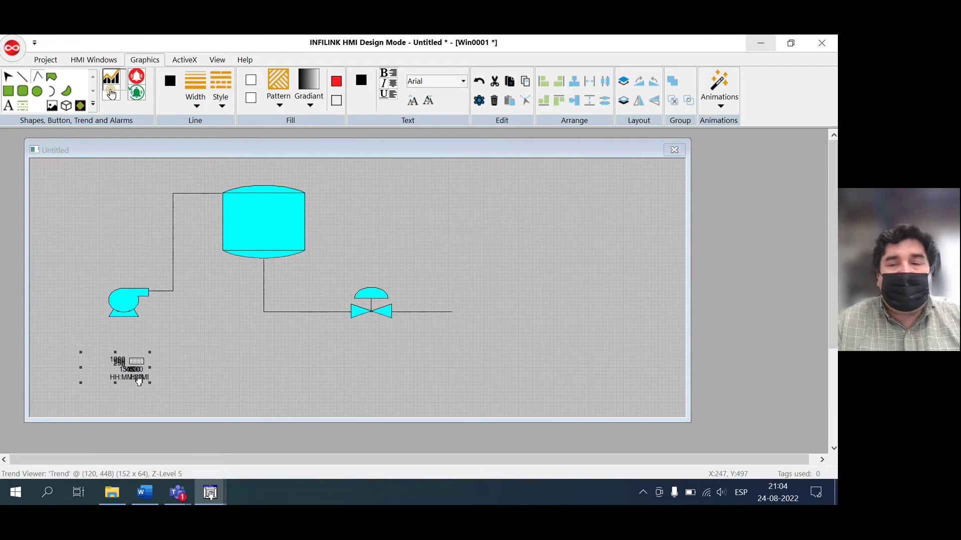
{"action": "key", "text": "Delete"}
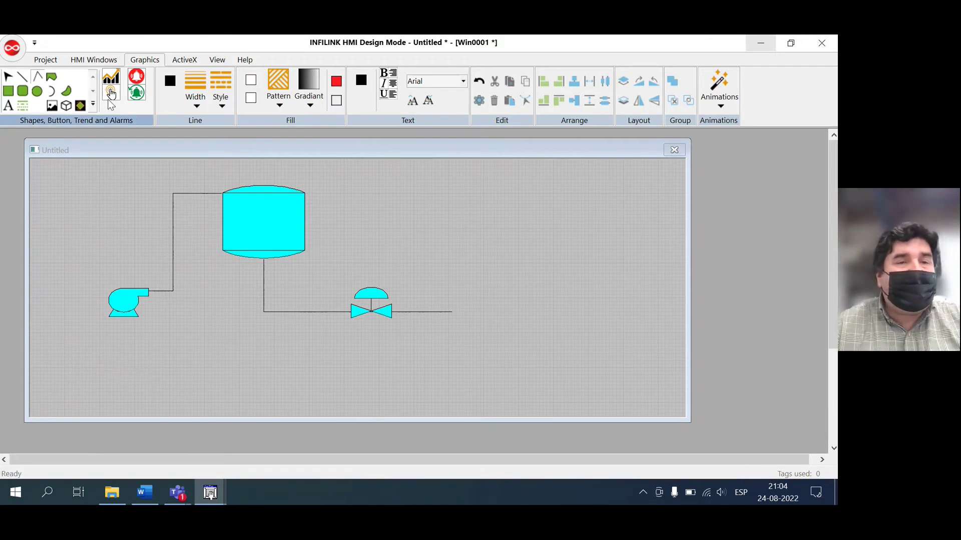
Draw a button of about 136 x 72 below the pump and position it at about (128, 448)
{"action": "left_click", "coordinate": [110, 96]}
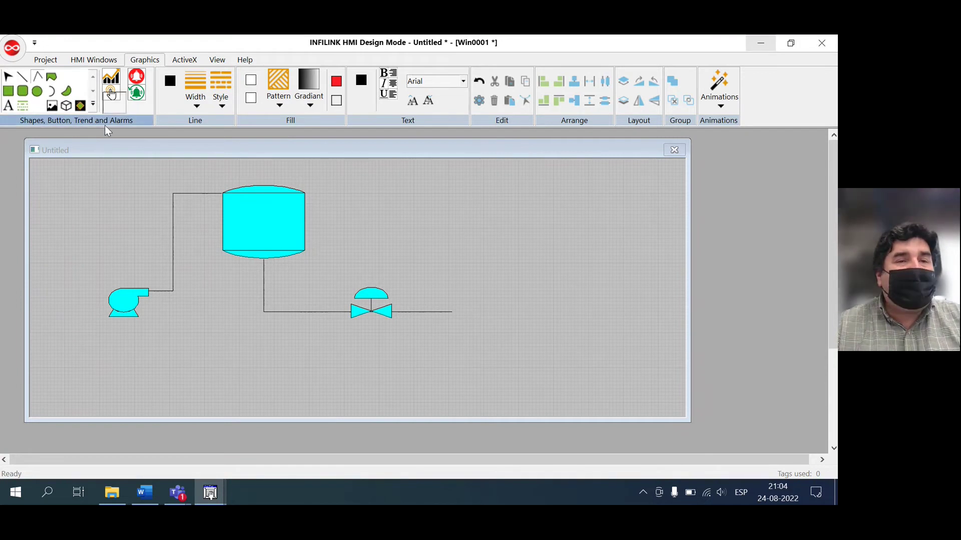
{"action": "left_click", "coordinate": [112, 95]}
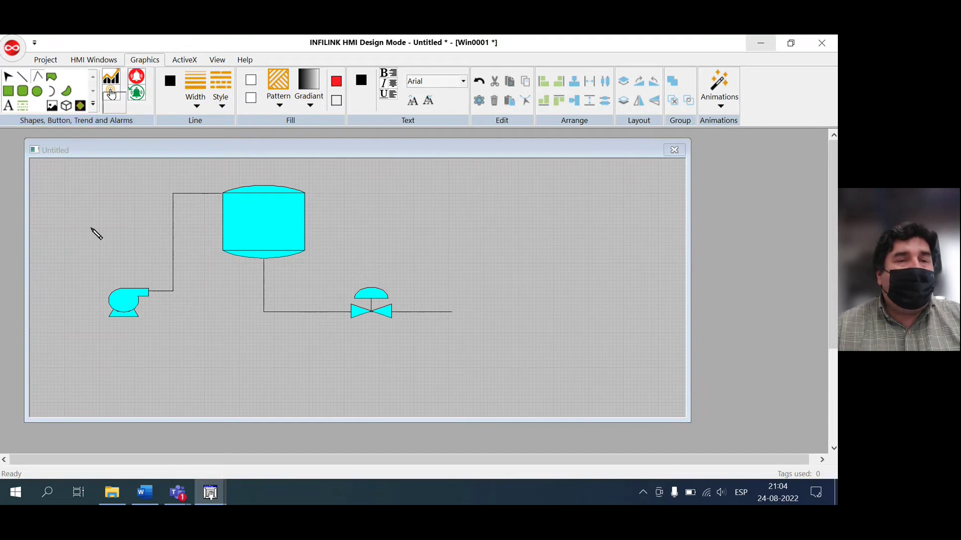
{"action": "left_click_drag", "start_coordinate": [82, 343], "coordinate": [142, 374]}
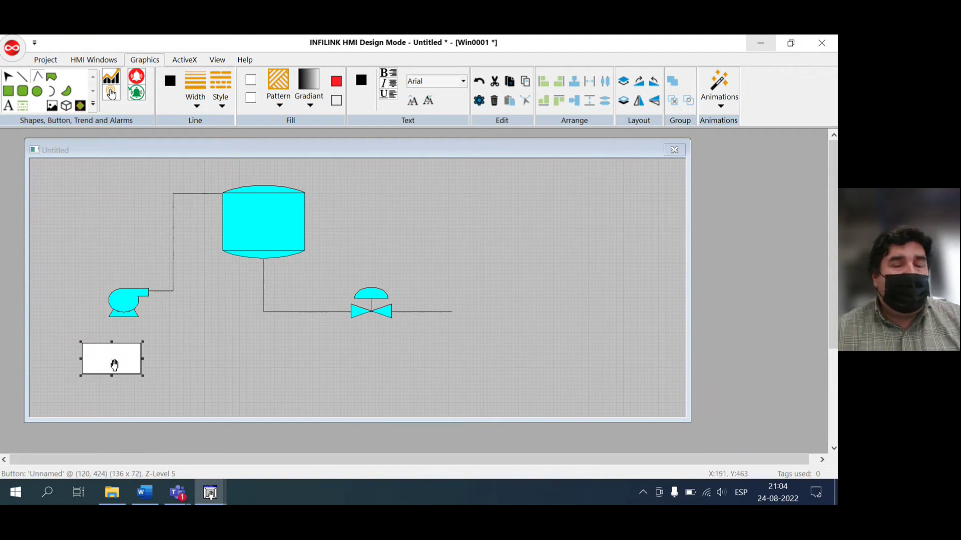
{"action": "left_click_drag", "start_coordinate": [114, 366], "coordinate": [120, 375]}
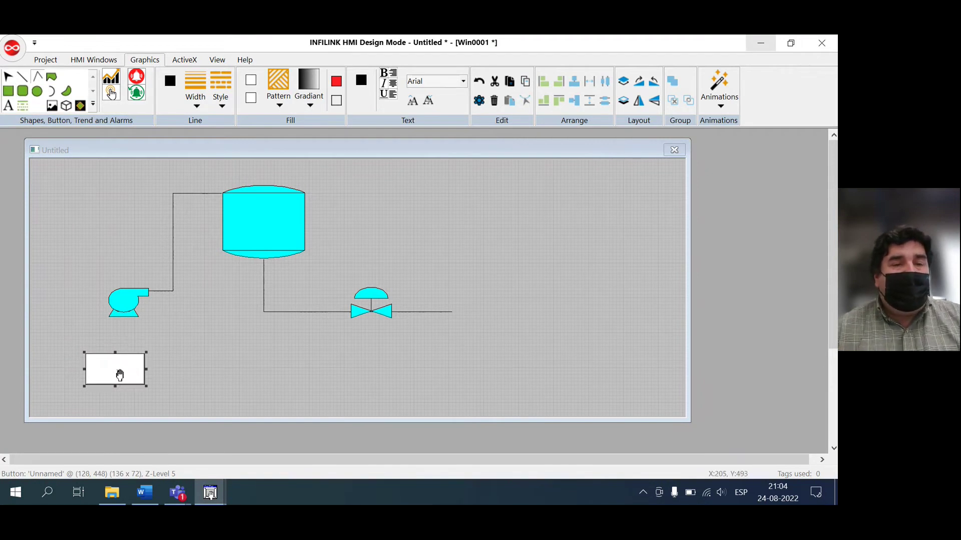
Set the text of the button below the pump to P_1
{"action": "right_click", "coordinate": [121, 375]}
{"action": "left_click", "coordinate": [161, 449]}
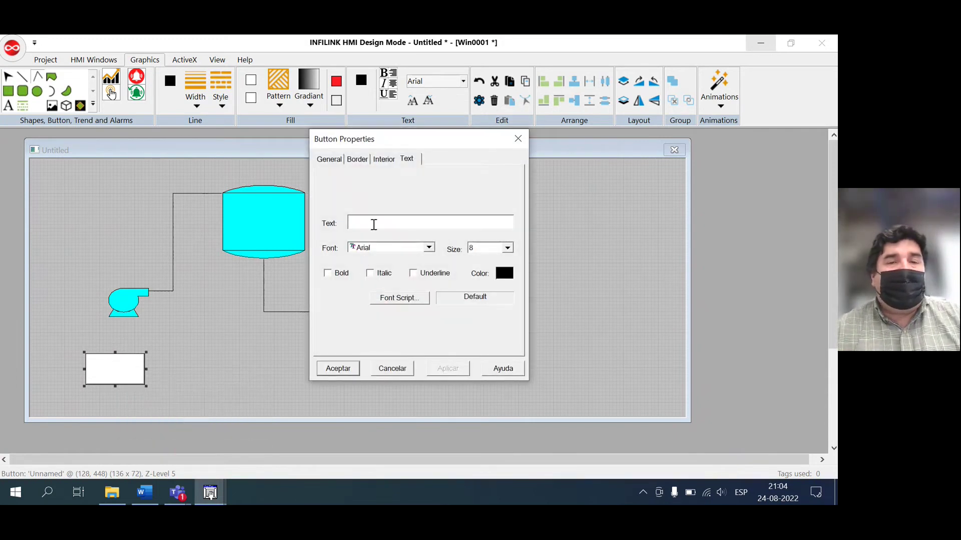
{"action": "left_click", "coordinate": [375, 221]}
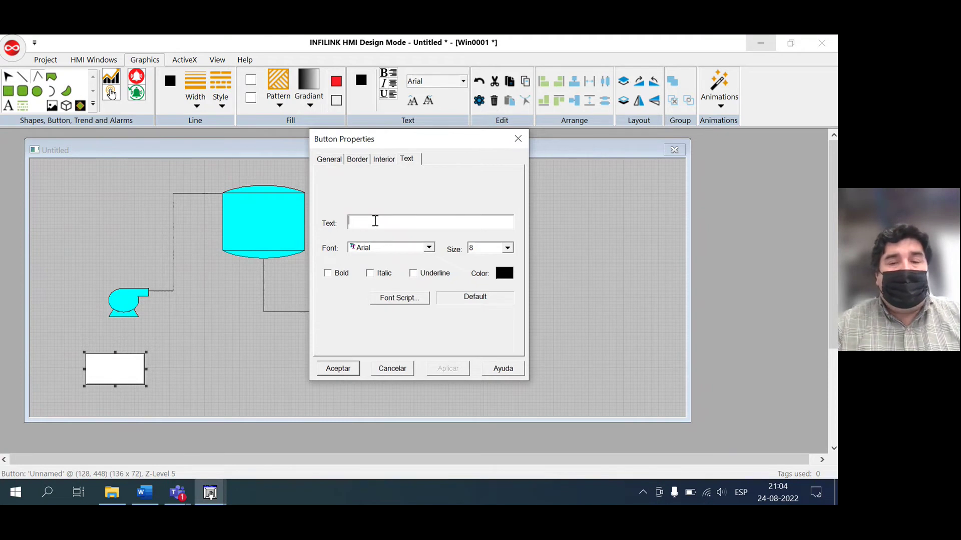
{"action": "type", "text": "P1"}
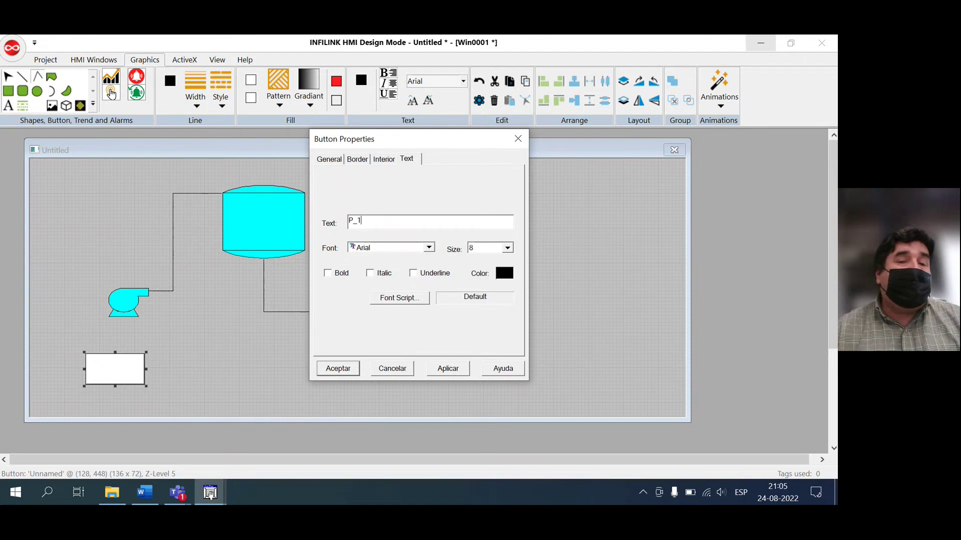
{"action": "left_click", "coordinate": [447, 372]}
{"action": "left_click", "coordinate": [338, 368]}
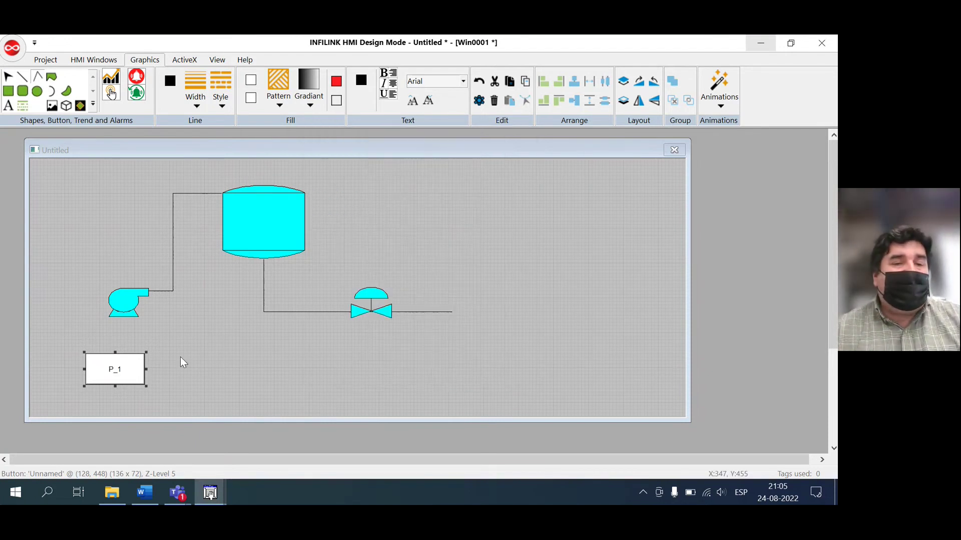
Duplicate the P_1 button and place the copy beside it in the same row, at about (288, 448)
{"action": "left_click", "coordinate": [180, 357]}
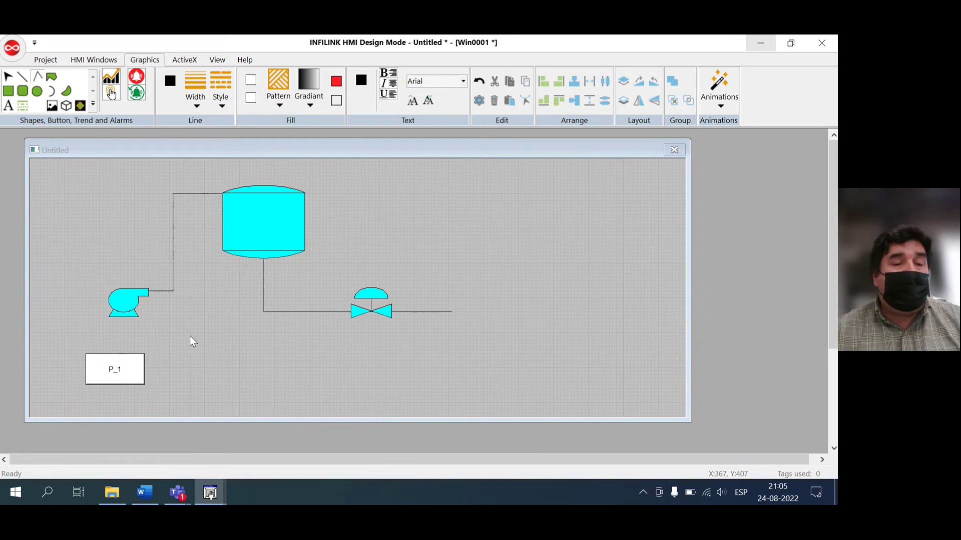
{"action": "left_click", "coordinate": [128, 367]}
{"action": "right_click", "coordinate": [127, 367]}
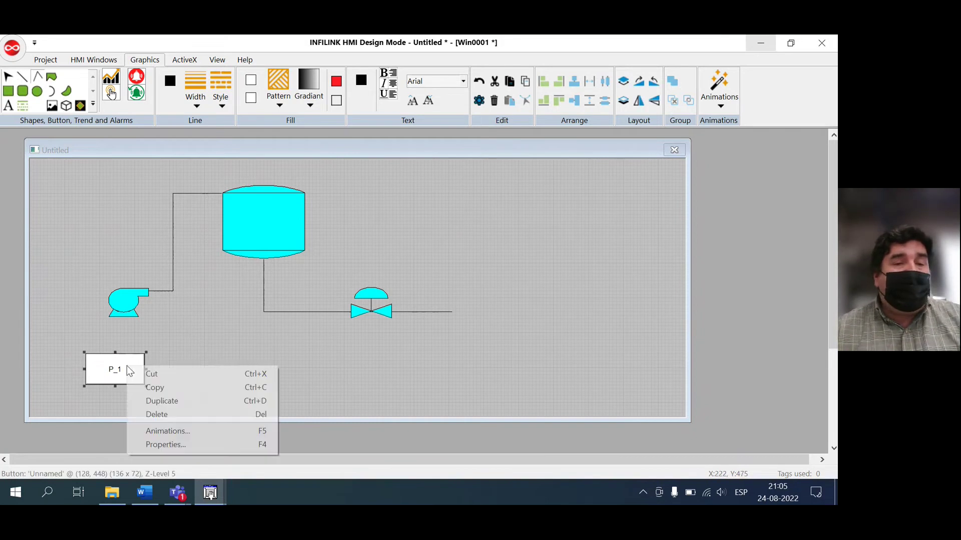
{"action": "left_click", "coordinate": [160, 400]}
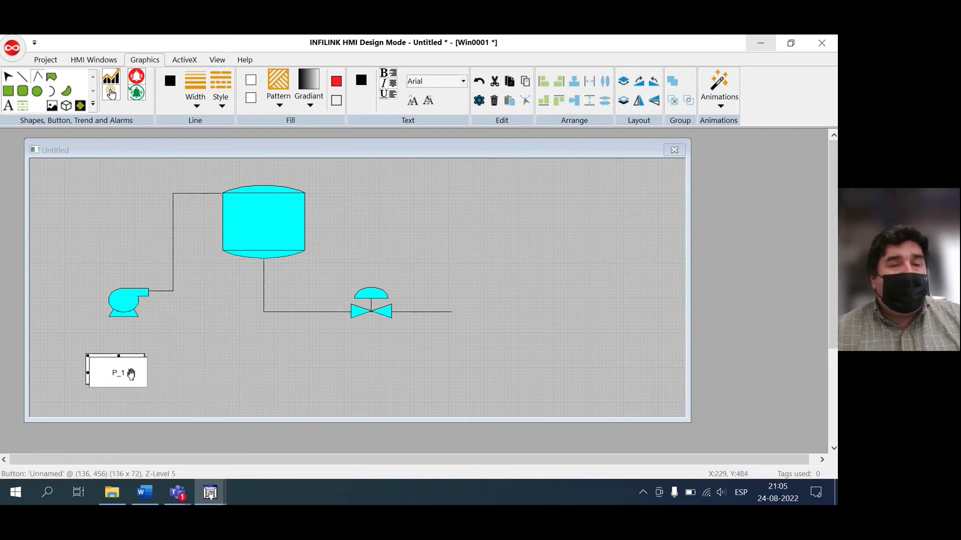
{"action": "left_click_drag", "start_coordinate": [131, 374], "coordinate": [199, 370]}
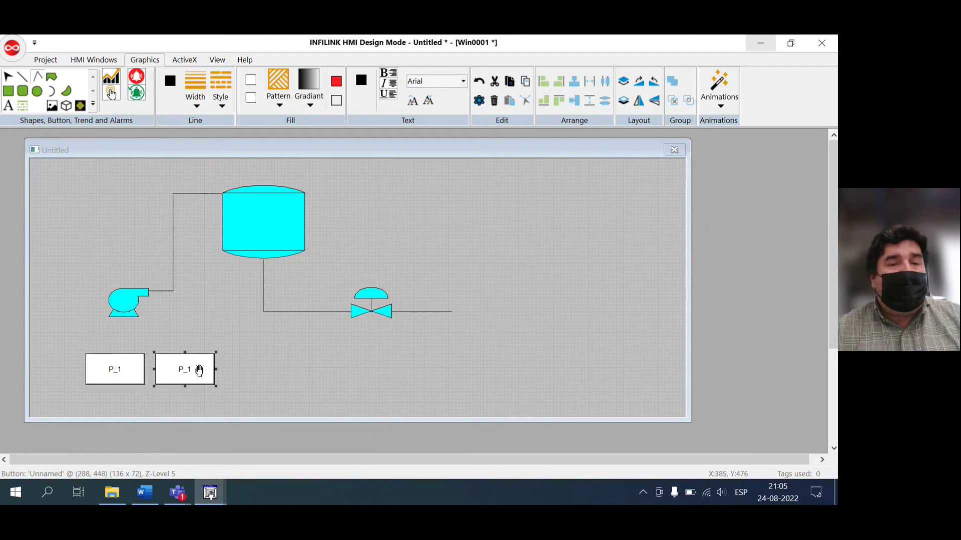
Change the duplicated button's text to V_1
{"action": "right_click", "coordinate": [184, 367]}
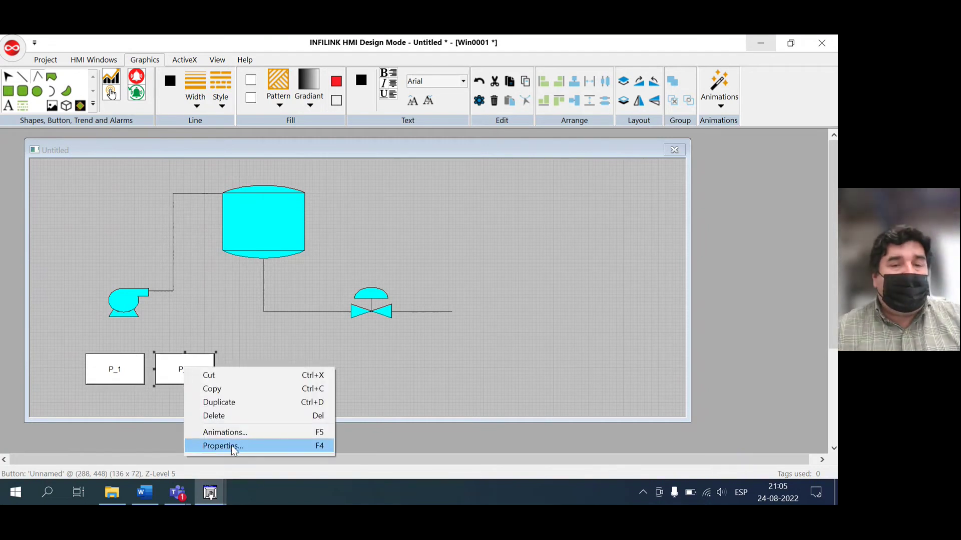
{"action": "left_click", "coordinate": [231, 445]}
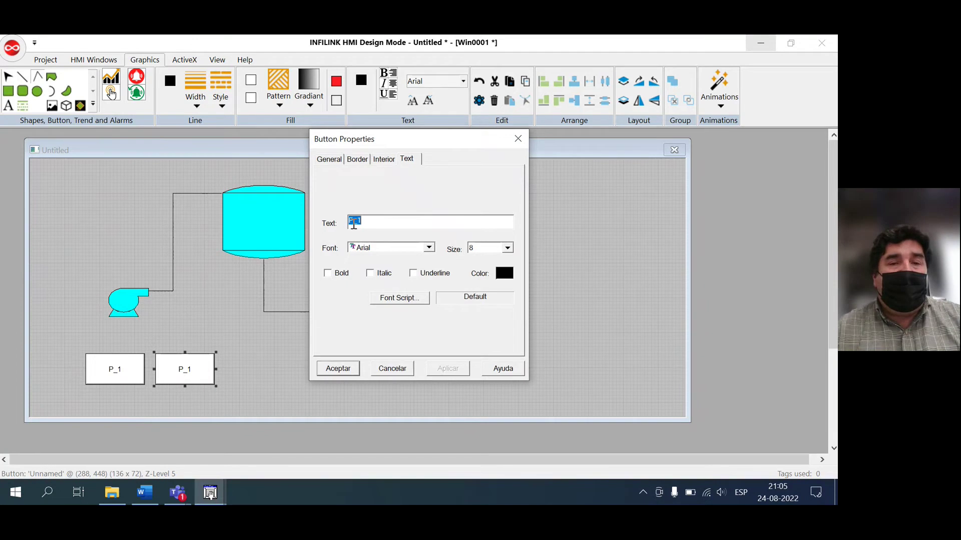
{"action": "left_click_drag", "start_coordinate": [354, 225], "coordinate": [345, 226]}
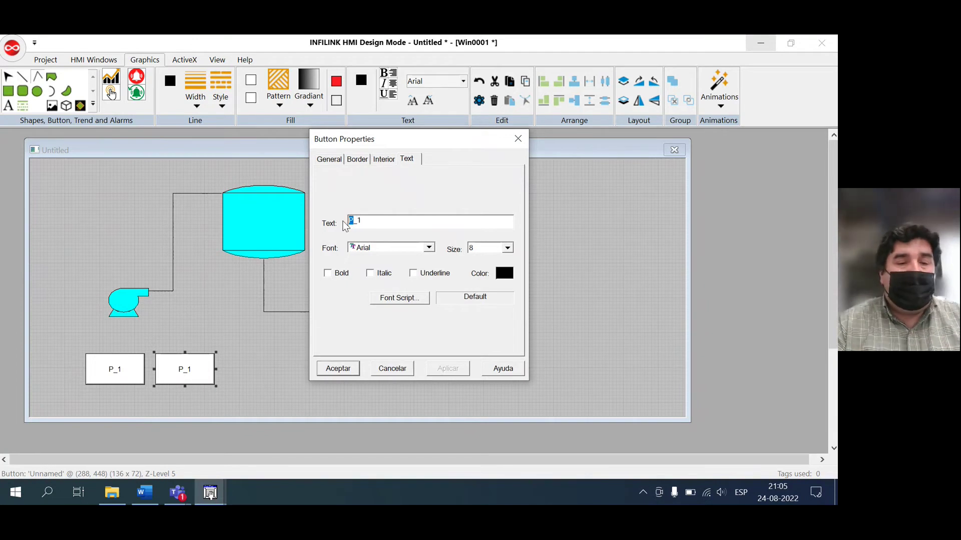
{"action": "type", "text": "V"}
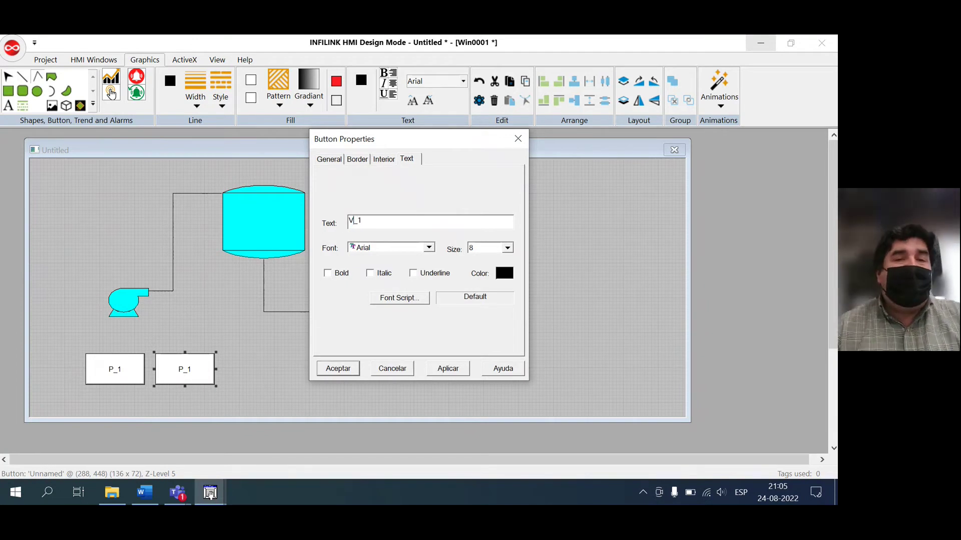
{"action": "left_click", "coordinate": [443, 371]}
{"action": "left_click", "coordinate": [337, 371]}
{"action": "left_click", "coordinate": [274, 360]}
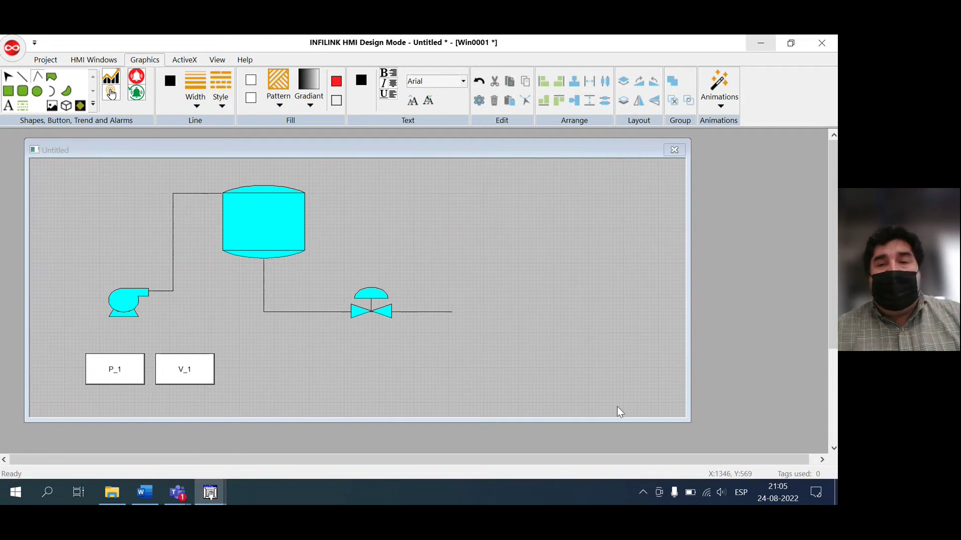
Widen the Untitled window further to gain more empty space beyond the valve's outlet pipe
{"action": "left_click_drag", "start_coordinate": [685, 405], "coordinate": [771, 404]}
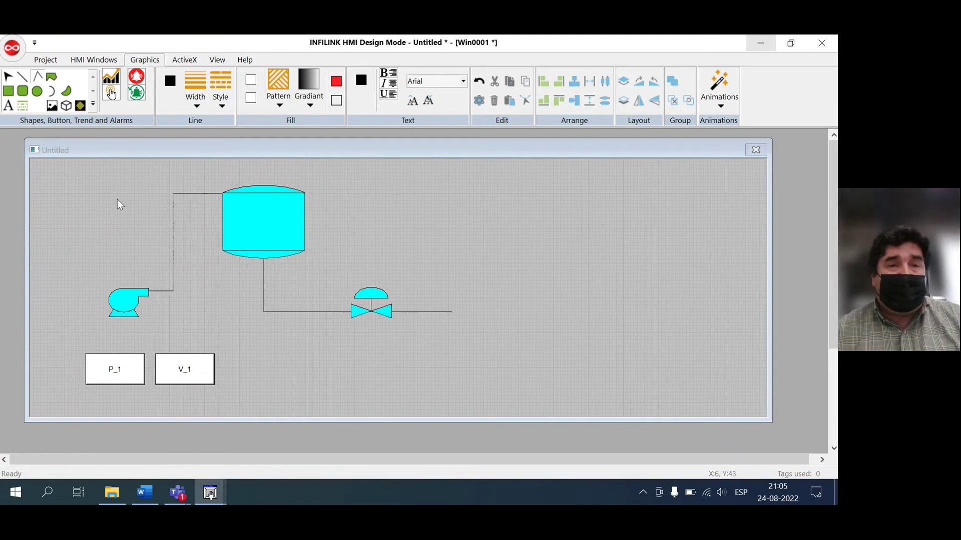
{"action": "mouse_move", "coordinate": [211, 498]}
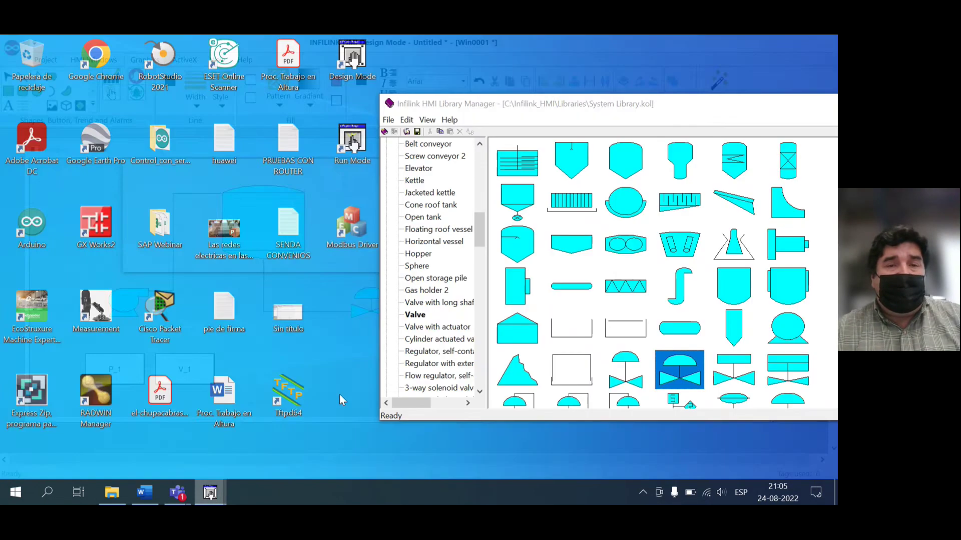
Insert the Exit Application button from the system library's Syscmds category below the valve, at about (536, 448)
{"action": "left_click", "coordinate": [339, 395]}
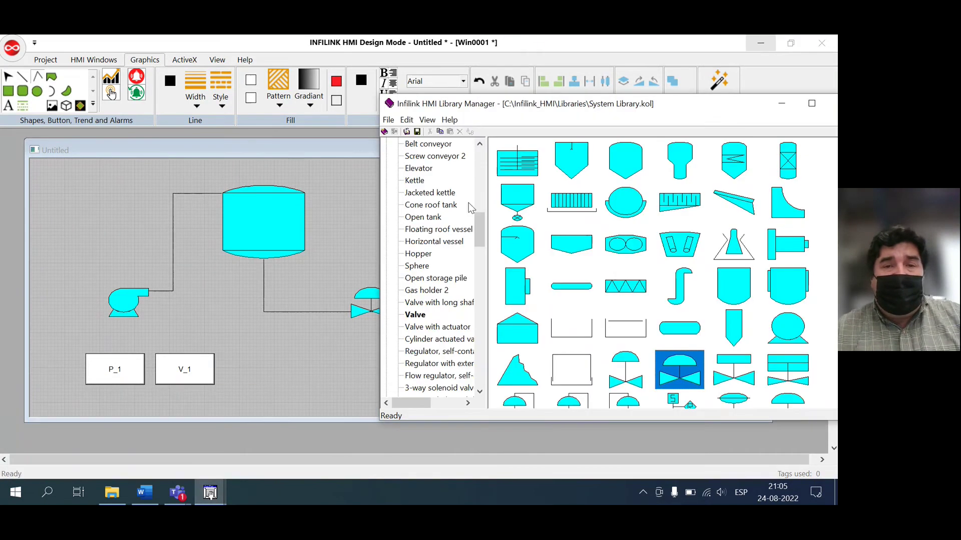
{"action": "left_click_drag", "start_coordinate": [478, 228], "coordinate": [477, 345]}
{"action": "left_click", "coordinate": [387, 157]}
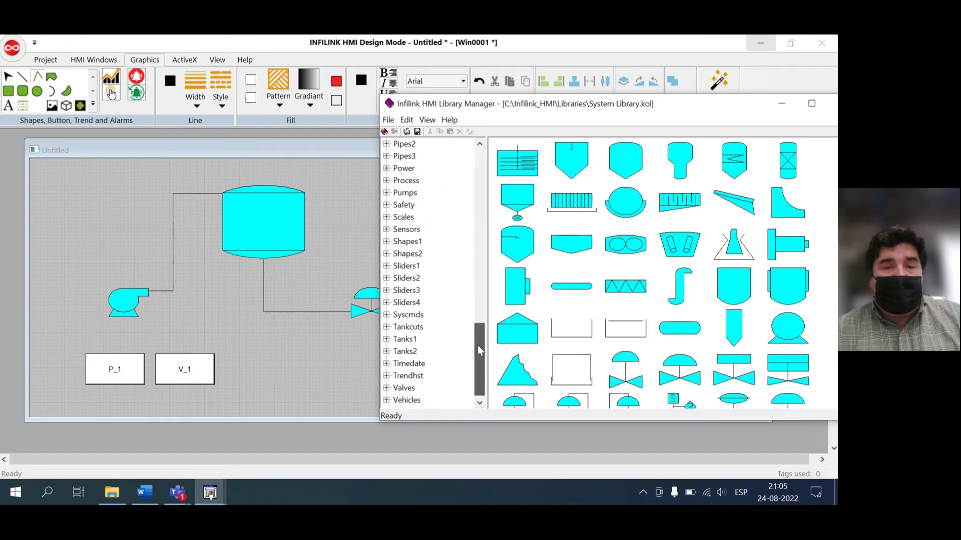
{"action": "left_click", "coordinate": [411, 315]}
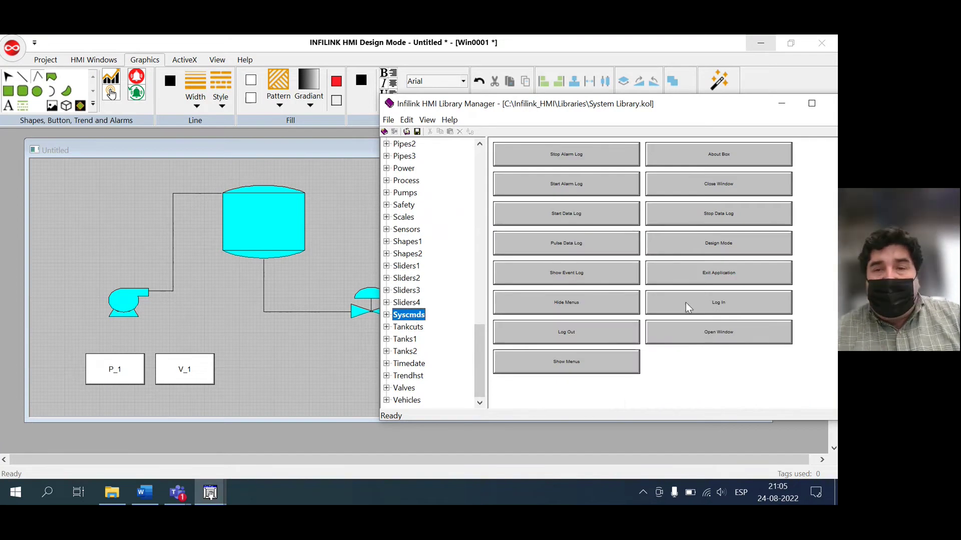
{"action": "left_click", "coordinate": [697, 271]}
{"action": "left_click_drag", "start_coordinate": [709, 271], "coordinate": [305, 371]}
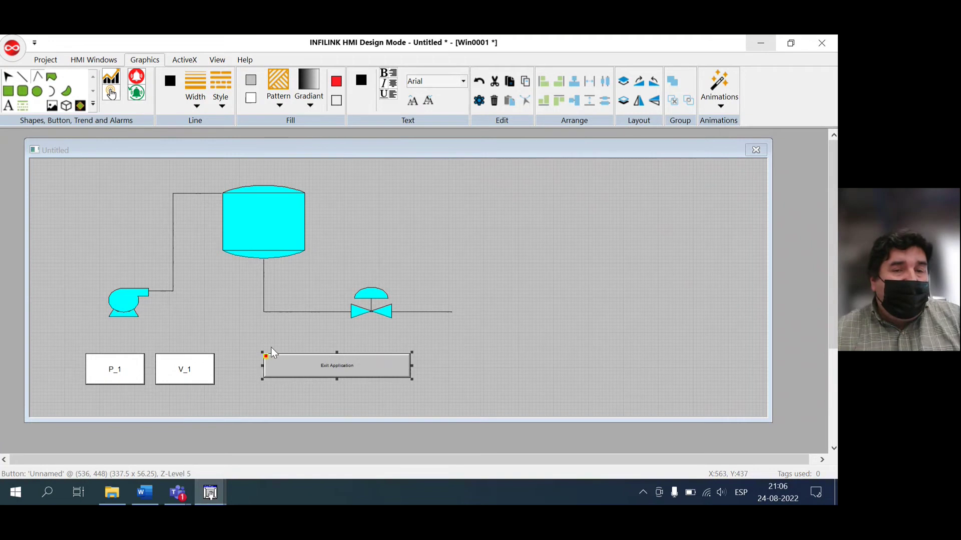
Change the Exit Application button's text to SALIR DE APLICACION
{"action": "right_click", "coordinate": [320, 370]}
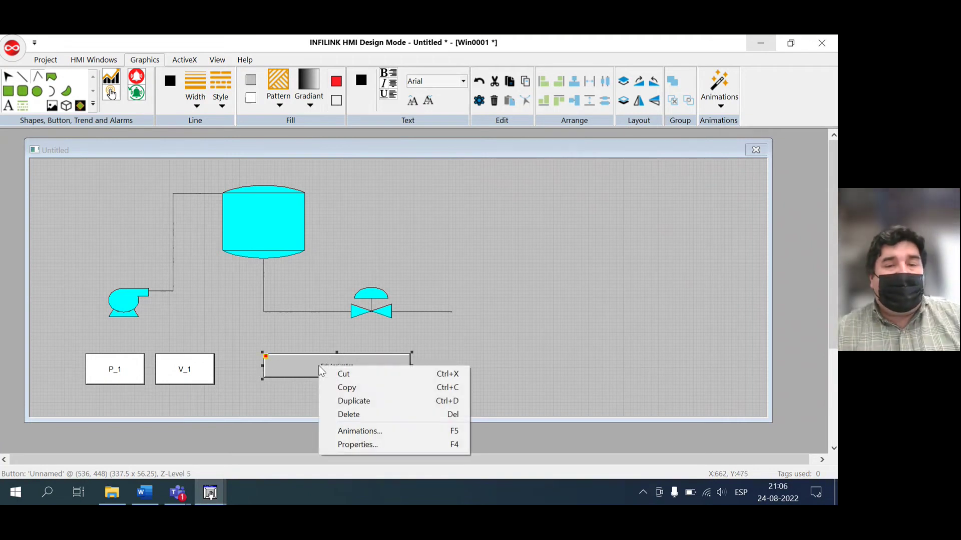
{"action": "left_click", "coordinate": [359, 443]}
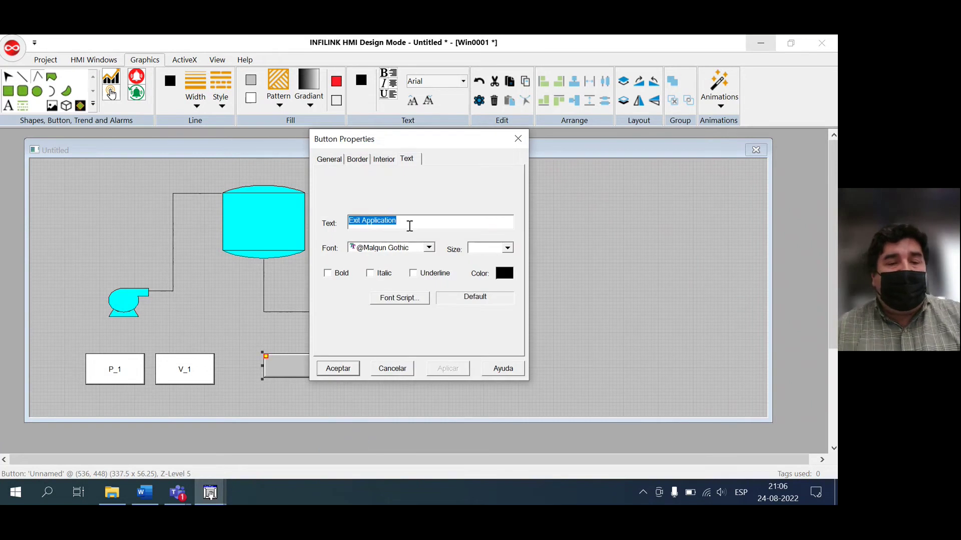
{"action": "type", "text": "SALIR D"}
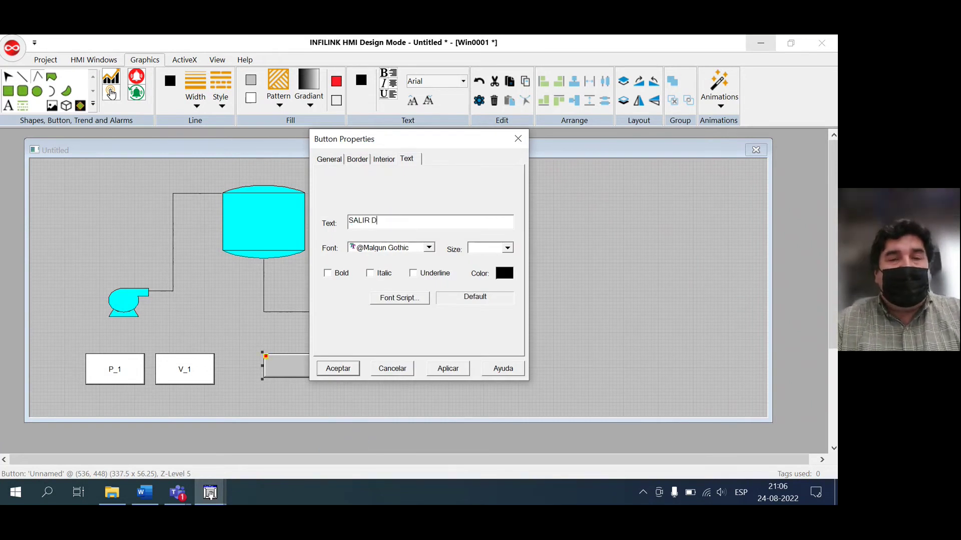
{"action": "type", "text": "E APLICA"}
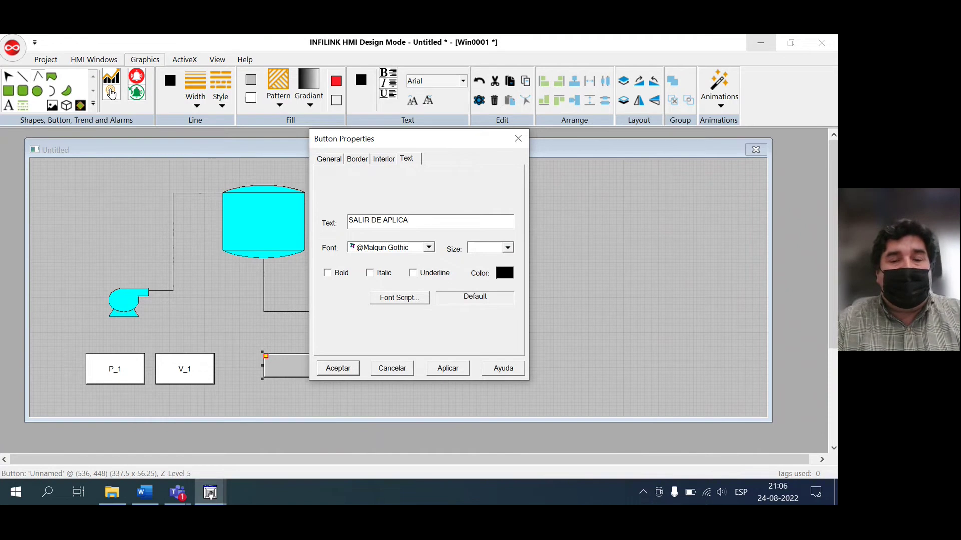
{"action": "type", "text": "CION"}
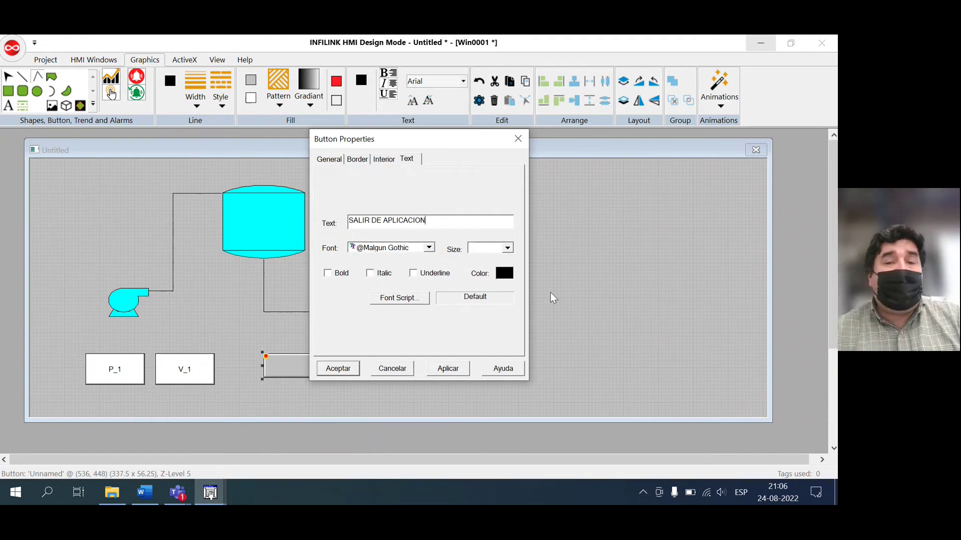
Set the SALIR DE APLICACION button's text to Arial, size 10, and apply the changes
{"action": "left_click", "coordinate": [429, 249]}
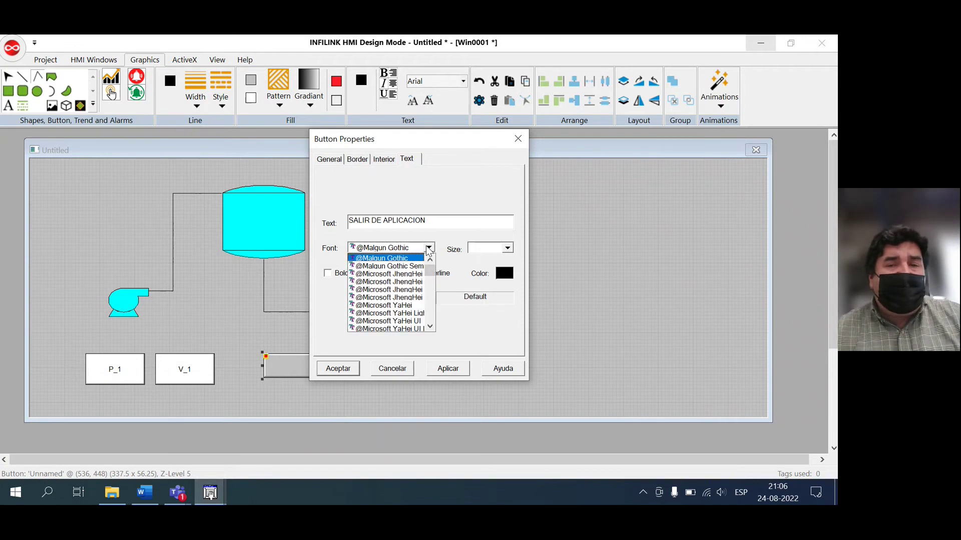
{"action": "mouse_move", "coordinate": [430, 267]}
{"action": "left_mouse_down"}
{"action": "mouse_move", "coordinate": [433, 286]}
{"action": "mouse_move", "coordinate": [430, 276]}
{"action": "left_mouse_up"}
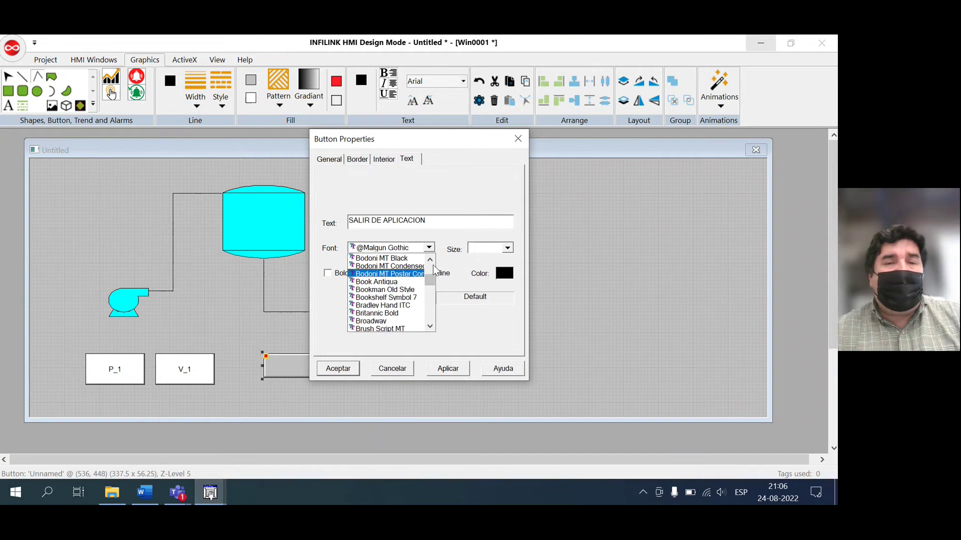
{"action": "scroll", "coordinate": [433, 266], "scroll_direction": "up", "scroll_amount": 10}
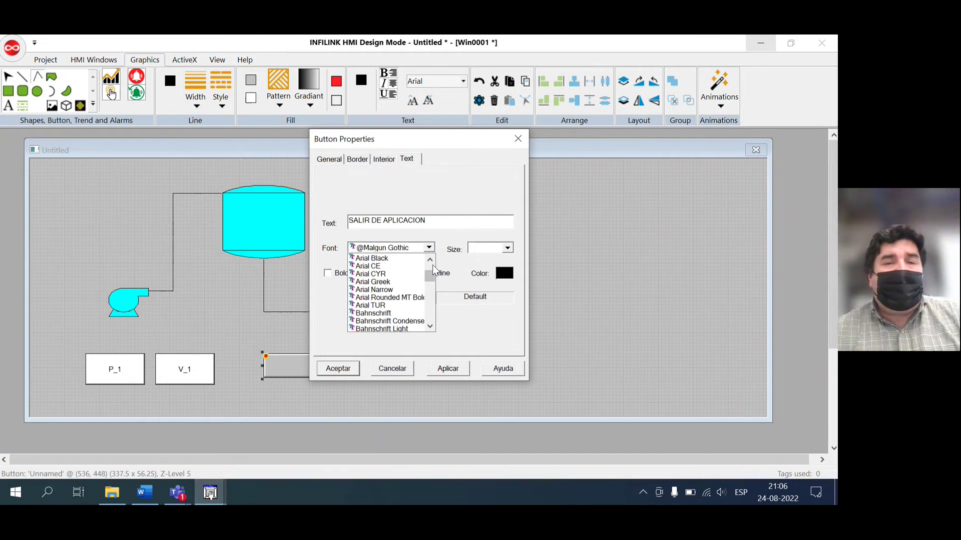
{"action": "left_click", "coordinate": [431, 259]}
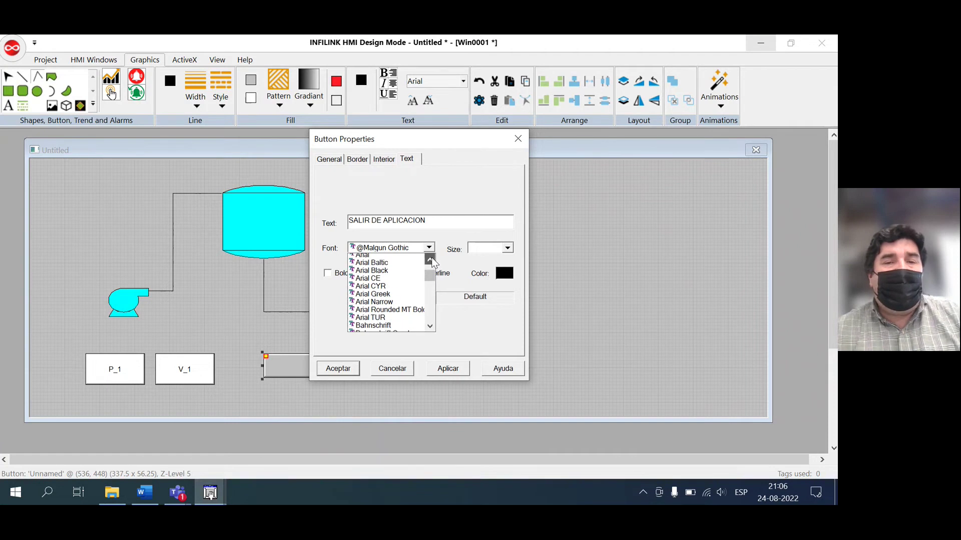
{"action": "left_click", "coordinate": [431, 259]}
{"action": "left_click", "coordinate": [401, 271]}
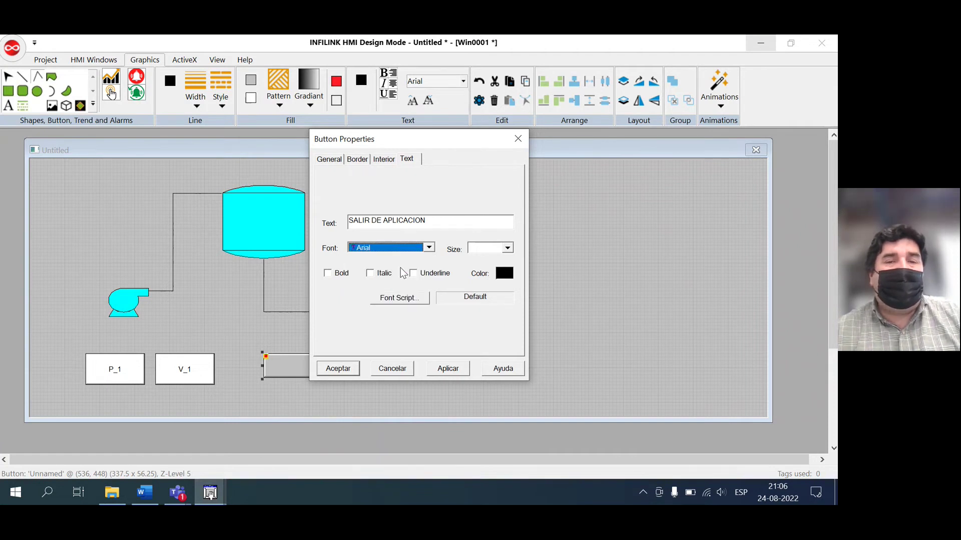
{"action": "left_click", "coordinate": [507, 249]}
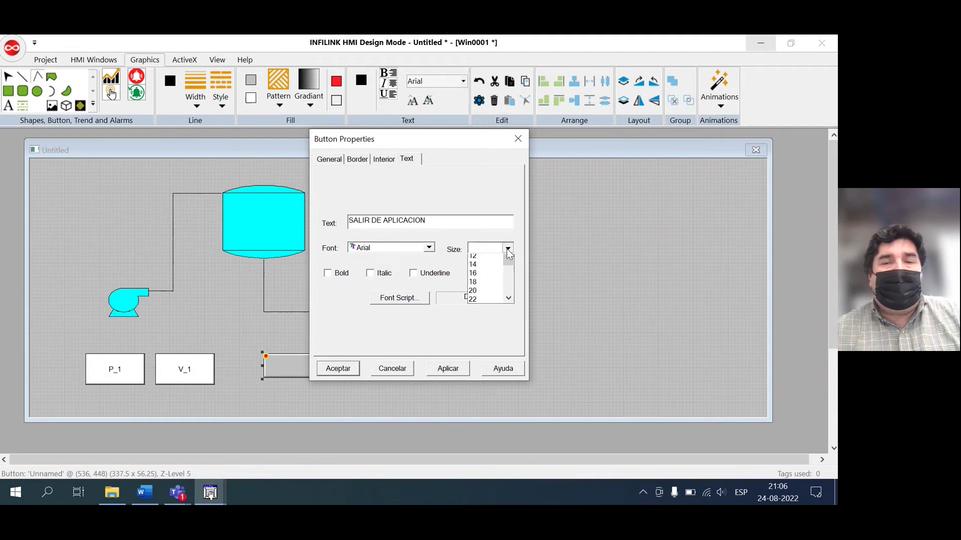
{"action": "left_click", "coordinate": [488, 277]}
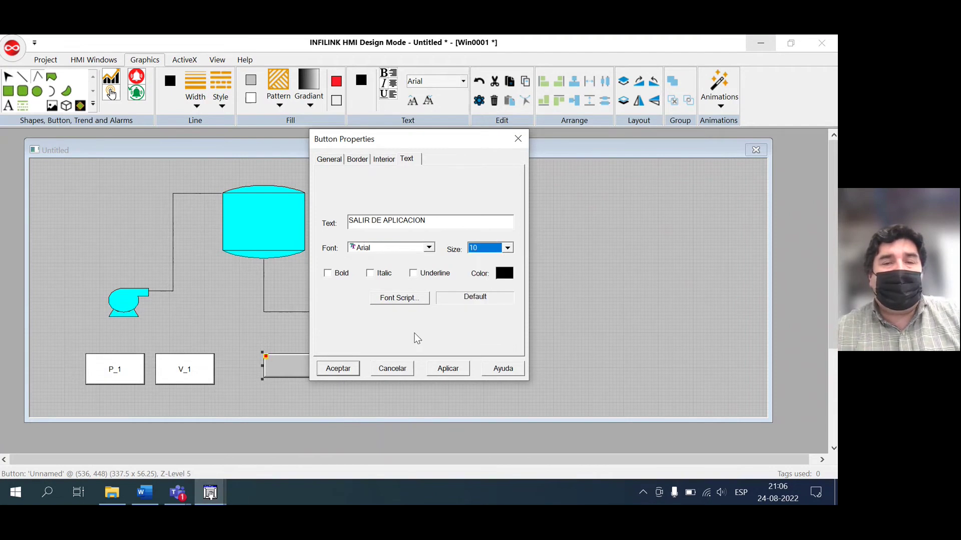
{"action": "left_click", "coordinate": [440, 368]}
{"action": "left_click", "coordinate": [353, 370]}
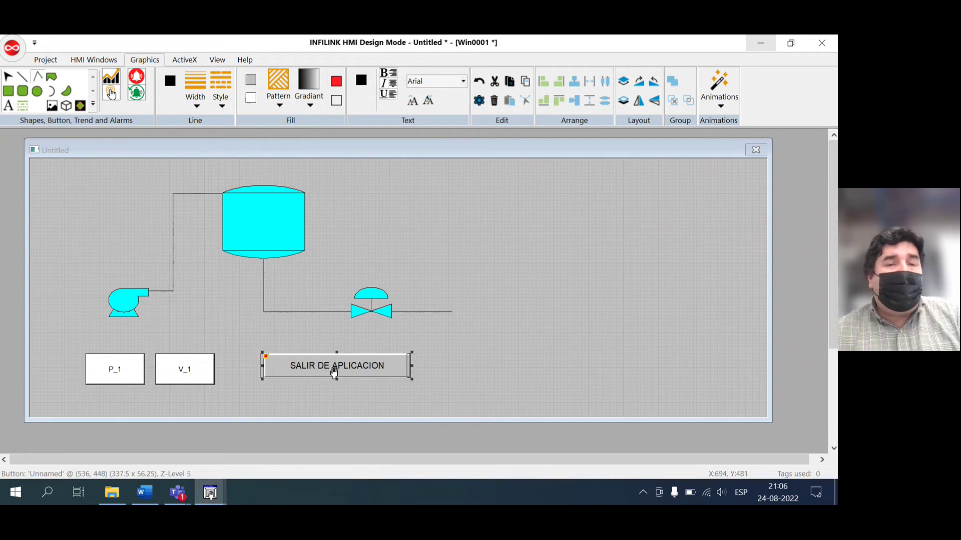
Fill the SALIR DE APLICACION button with light yellow (255, 255, 128)
{"action": "left_click_drag", "start_coordinate": [338, 373], "coordinate": [333, 373]}
{"action": "right_click", "coordinate": [334, 373]}
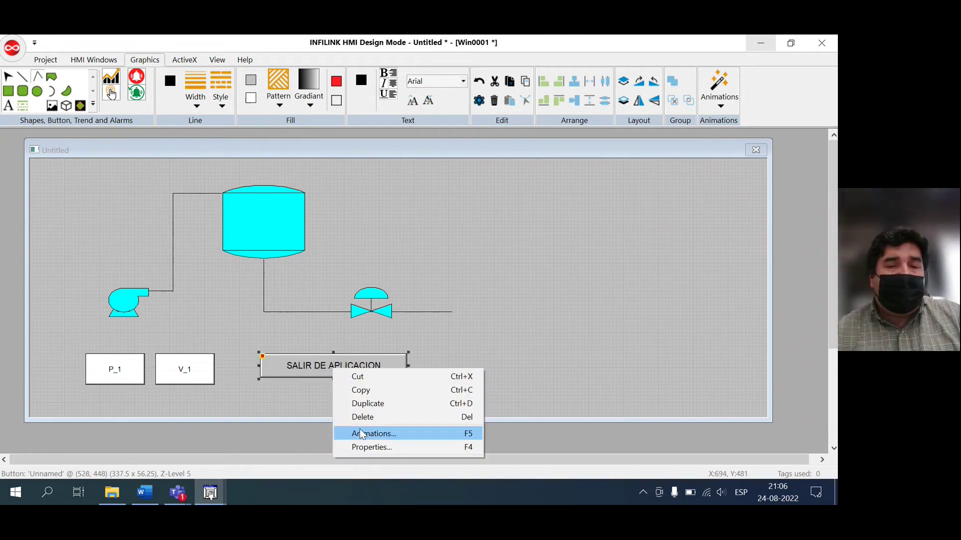
{"action": "left_click", "coordinate": [365, 447]}
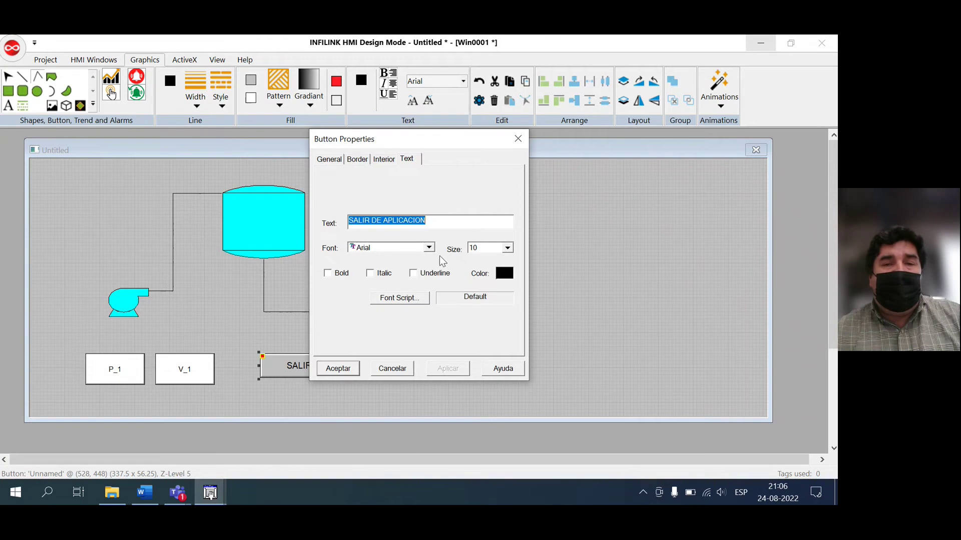
{"action": "left_click", "coordinate": [384, 159]}
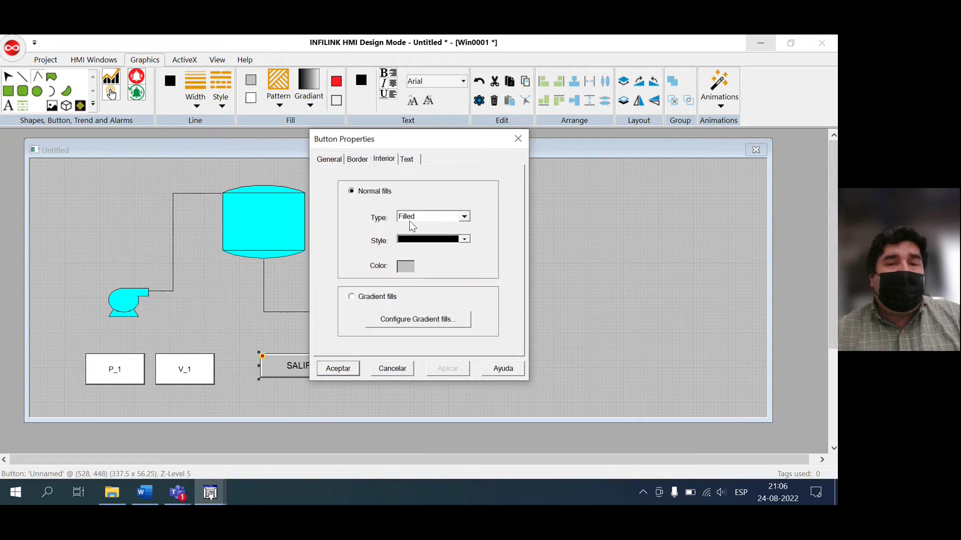
{"action": "left_click", "coordinate": [406, 266]}
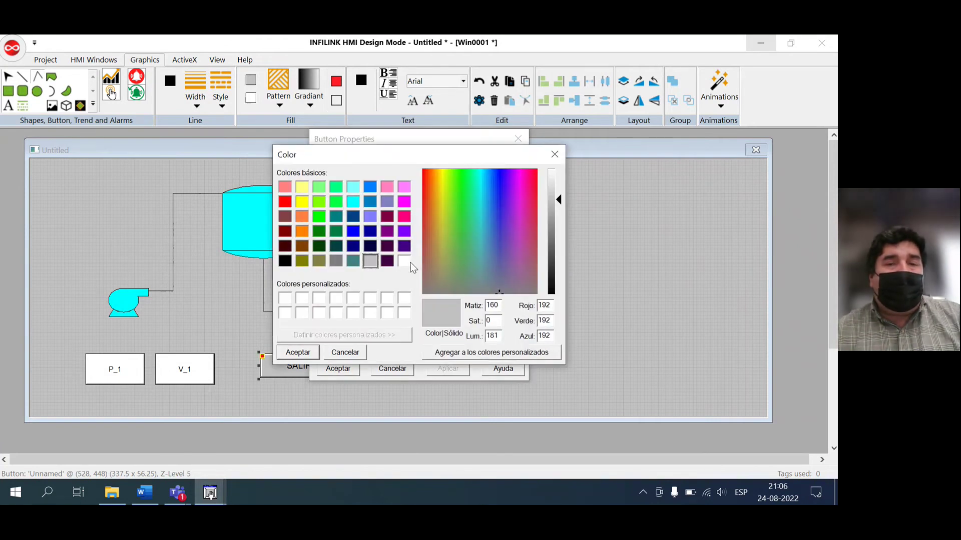
{"action": "left_click", "coordinate": [302, 188]}
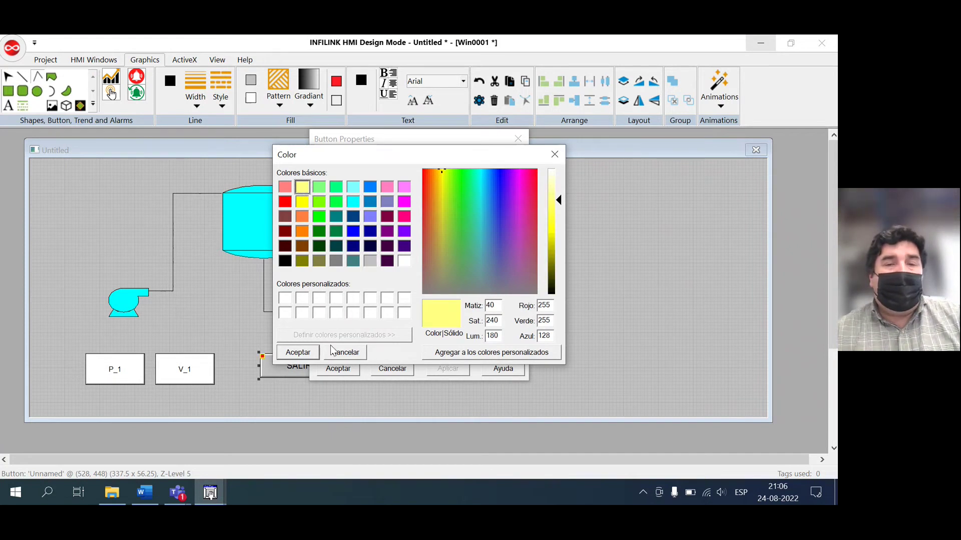
{"action": "left_click", "coordinate": [311, 353]}
{"action": "left_click", "coordinate": [447, 369]}
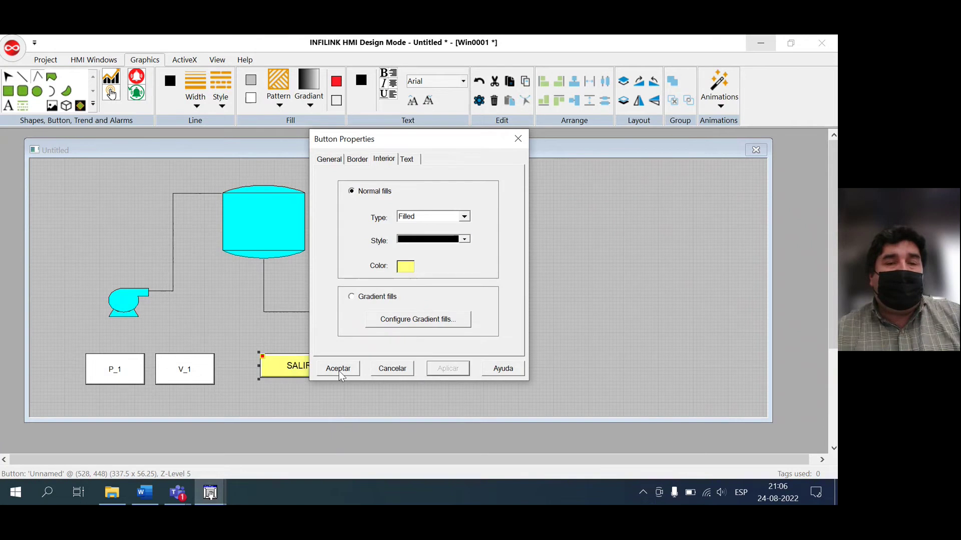
{"action": "left_click", "coordinate": [334, 371]}
{"action": "left_click", "coordinate": [462, 373]}
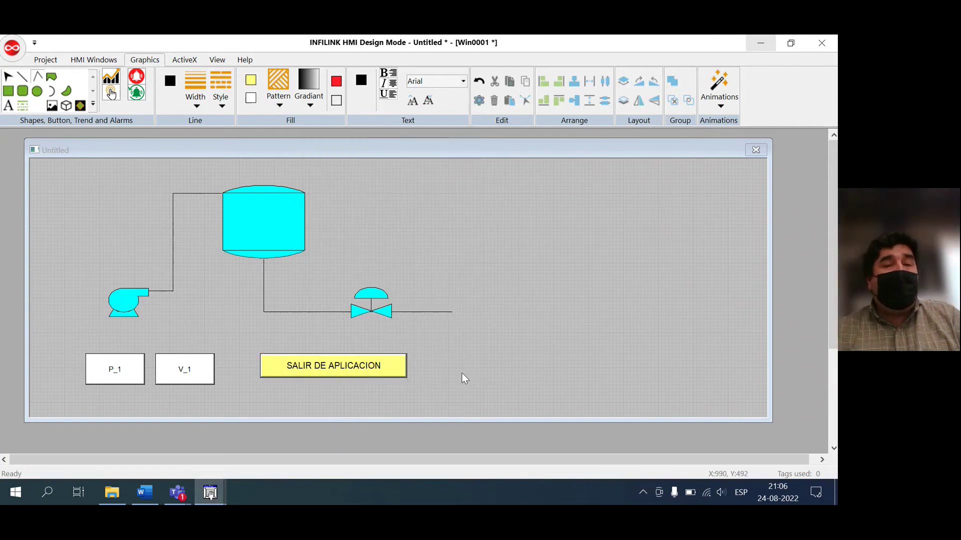
Move the SALIR DE APLICACION button along its row, away from the process drawing, to about (1088, 448)
{"action": "left_click", "coordinate": [384, 365]}
{"action": "left_click_drag", "start_coordinate": [384, 365], "coordinate": [629, 365]}
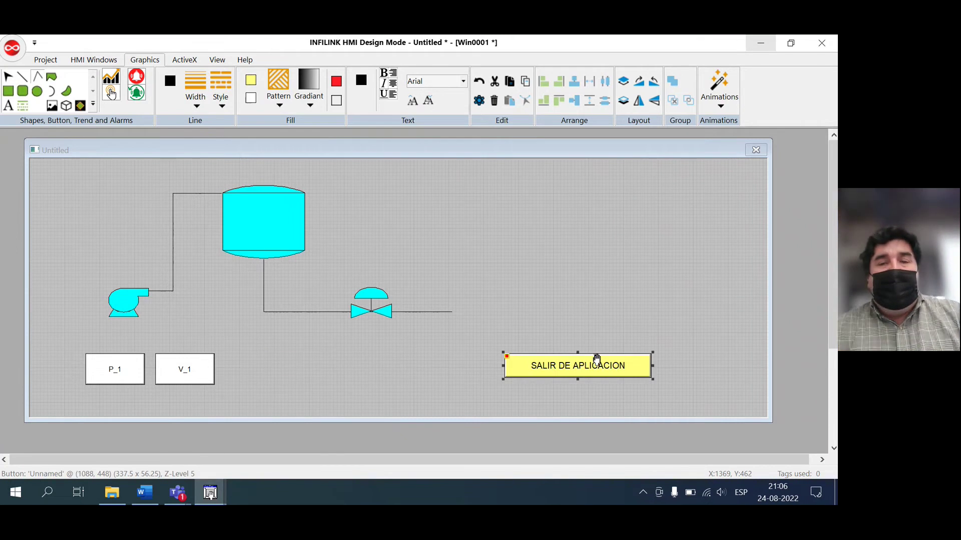
{"action": "left_click", "coordinate": [571, 317]}
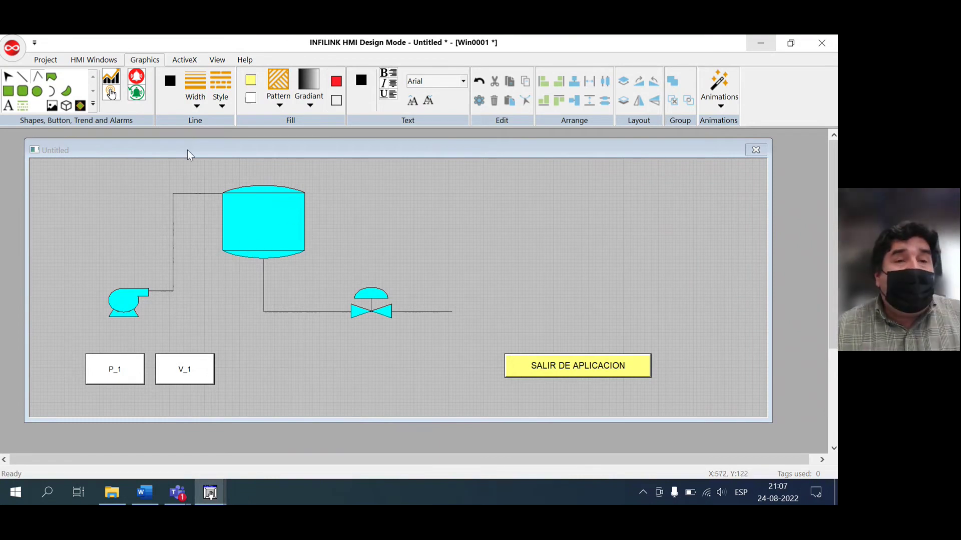
Draw a level rectangle of about 192 x 96 across the tank's body, at about (440, 112)
{"action": "left_click", "coordinate": [8, 92]}
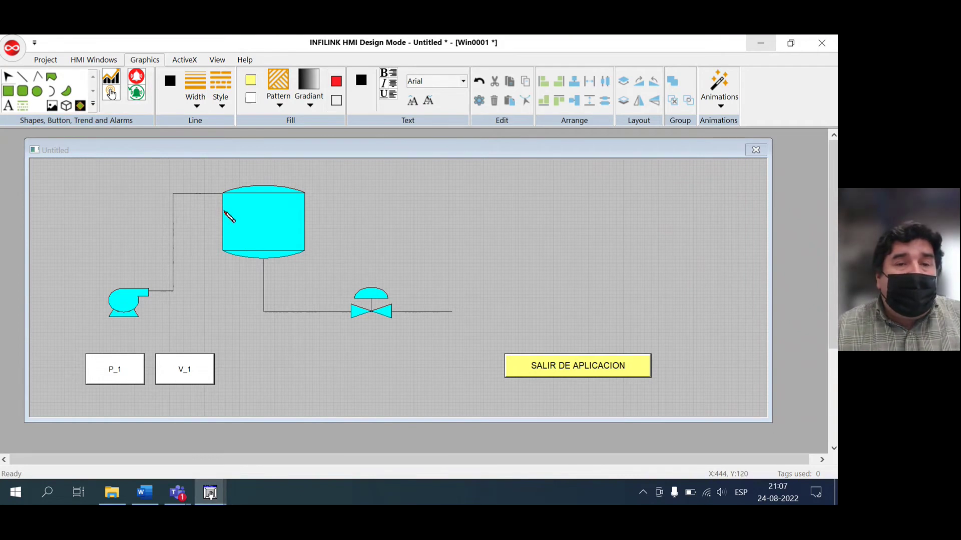
{"action": "left_click_drag", "start_coordinate": [224, 207], "coordinate": [306, 249]}
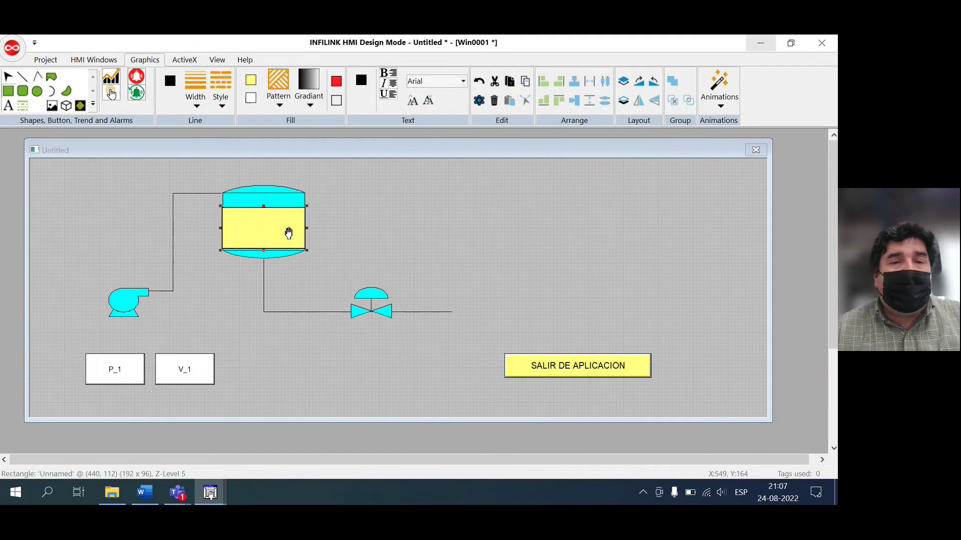
{"action": "left_click", "coordinate": [343, 230]}
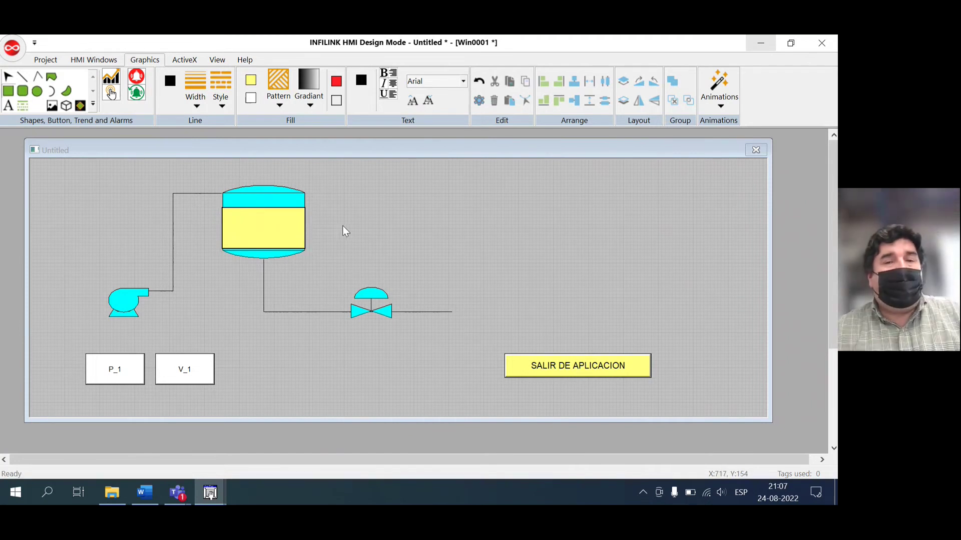
Change the interior fill colour of the rectangle on the tank to red
{"action": "left_click", "coordinate": [265, 231]}
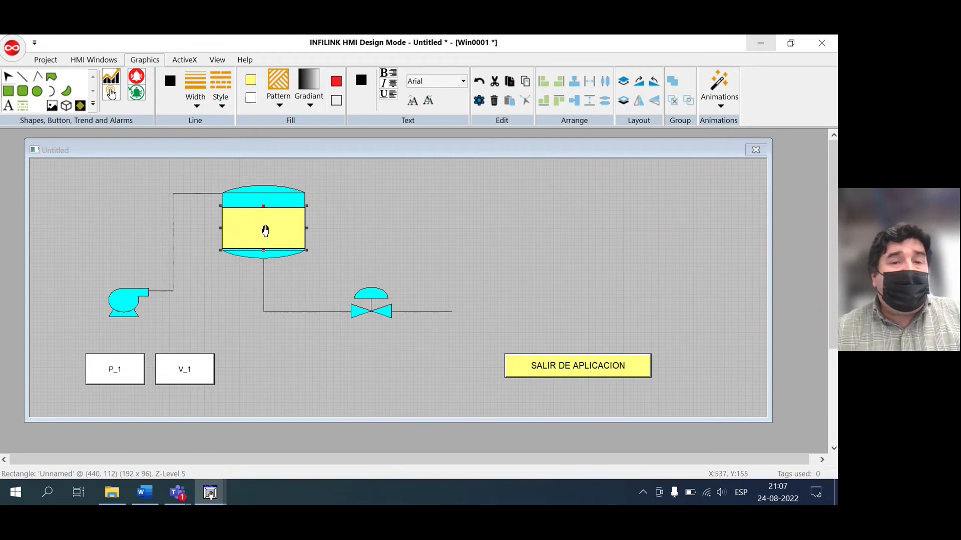
{"action": "right_click", "coordinate": [265, 230]}
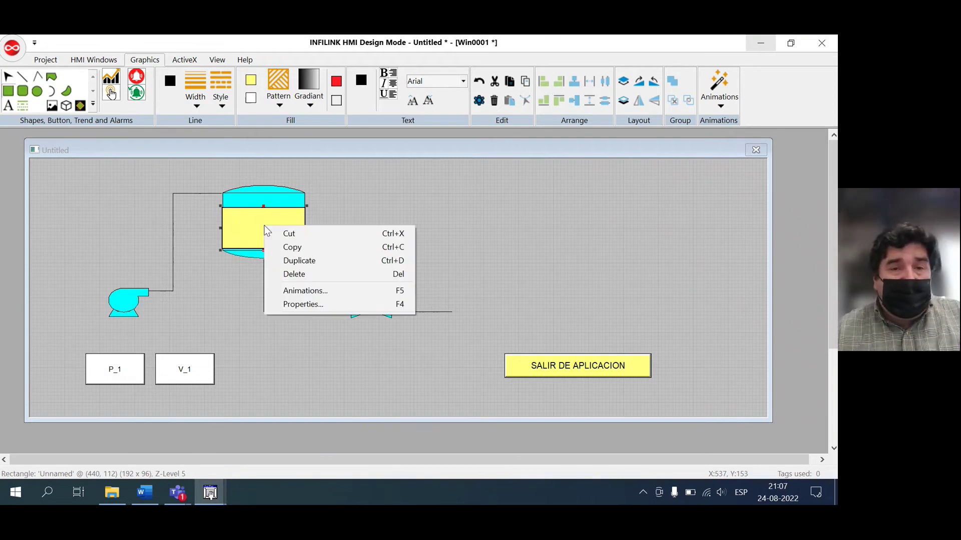
{"action": "left_click", "coordinate": [305, 303]}
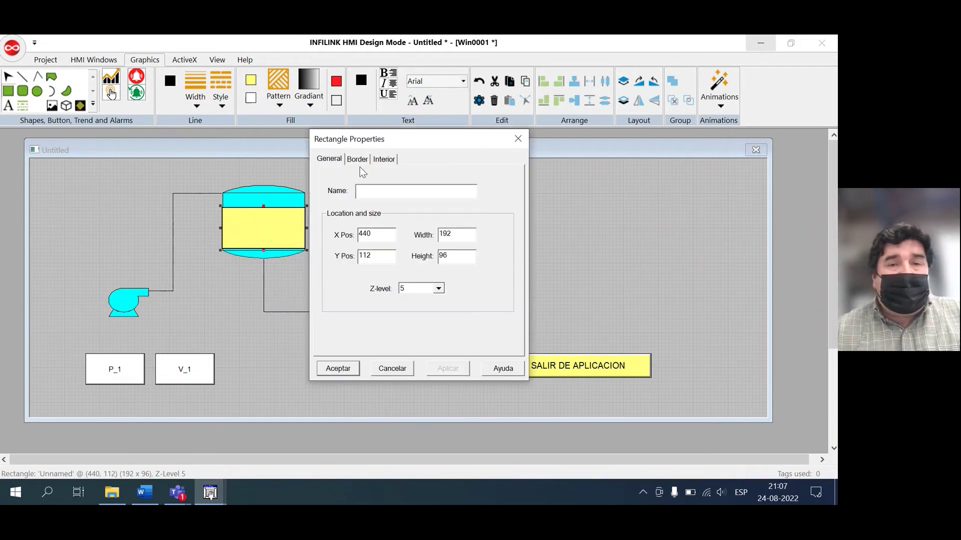
{"action": "left_click", "coordinate": [383, 159]}
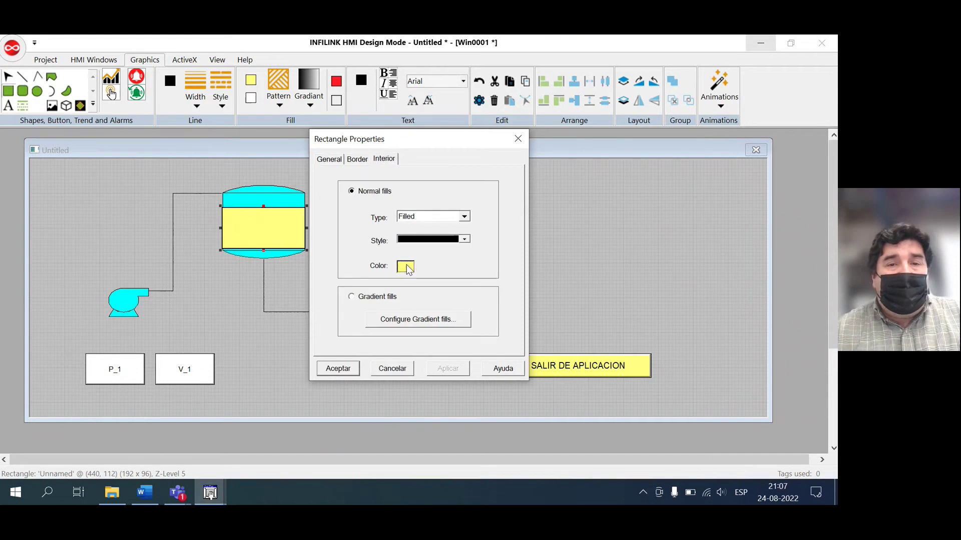
{"action": "left_click", "coordinate": [405, 265]}
{"action": "left_click", "coordinate": [284, 202]}
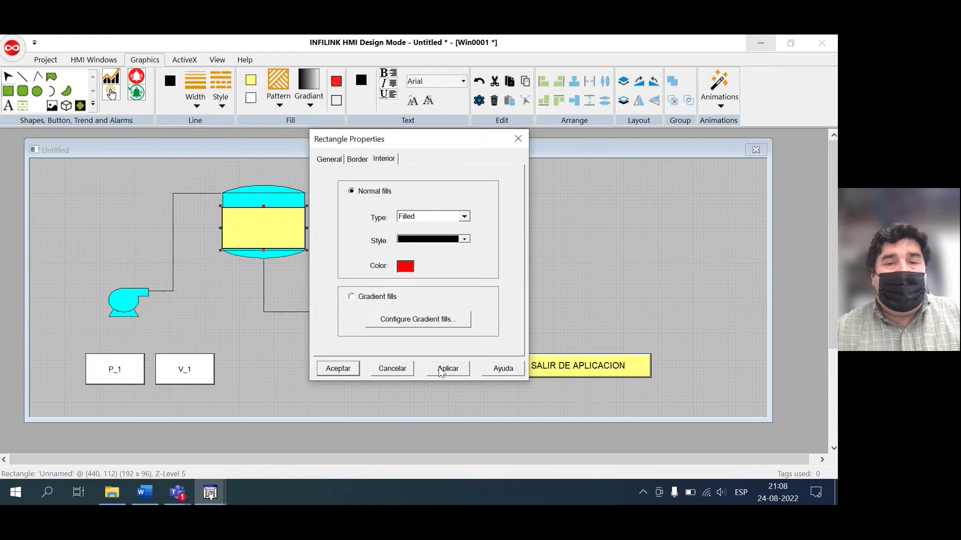
{"action": "left_click", "coordinate": [446, 369]}
{"action": "left_click", "coordinate": [340, 369]}
{"action": "left_click", "coordinate": [547, 241]}
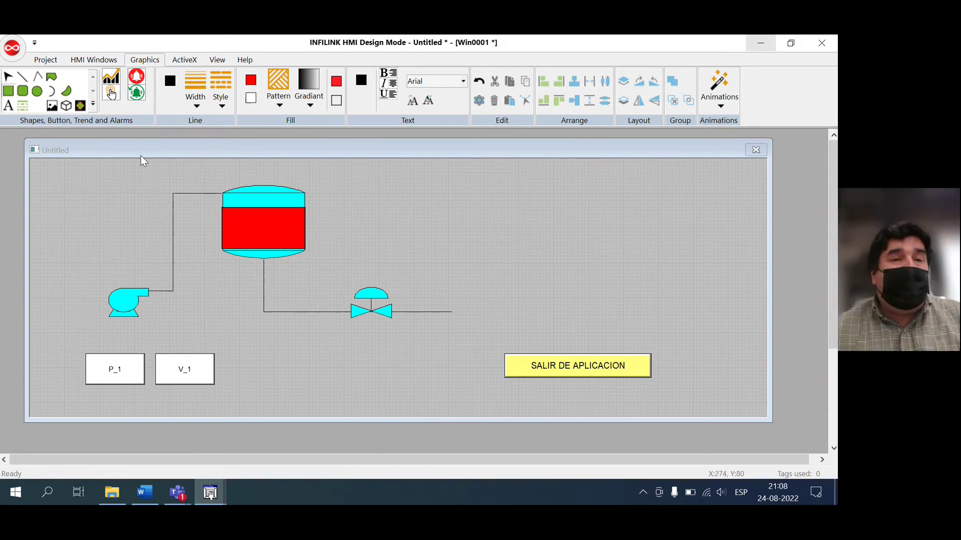
Create a memory tag group named Grupo1 in the project's tag groups
{"action": "left_click", "coordinate": [45, 60]}
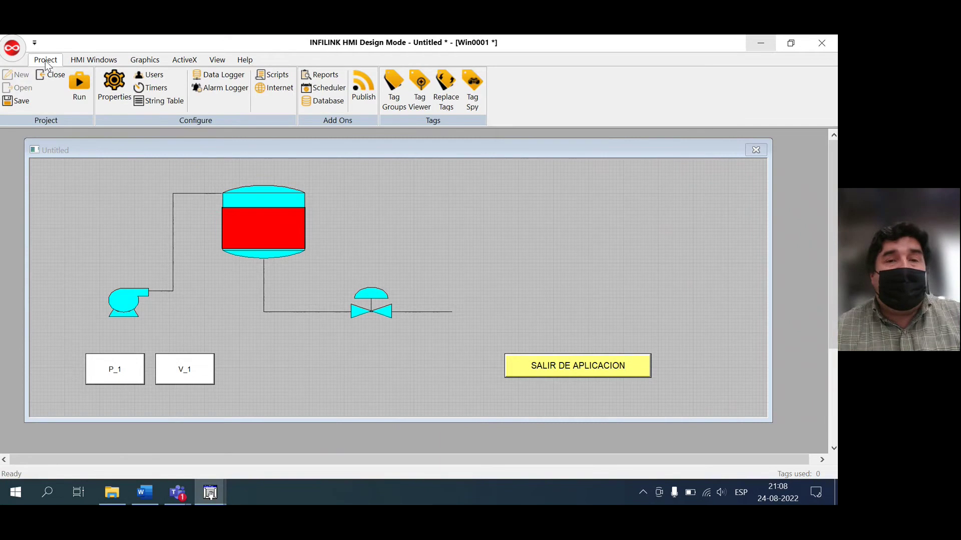
{"action": "left_click", "coordinate": [394, 87]}
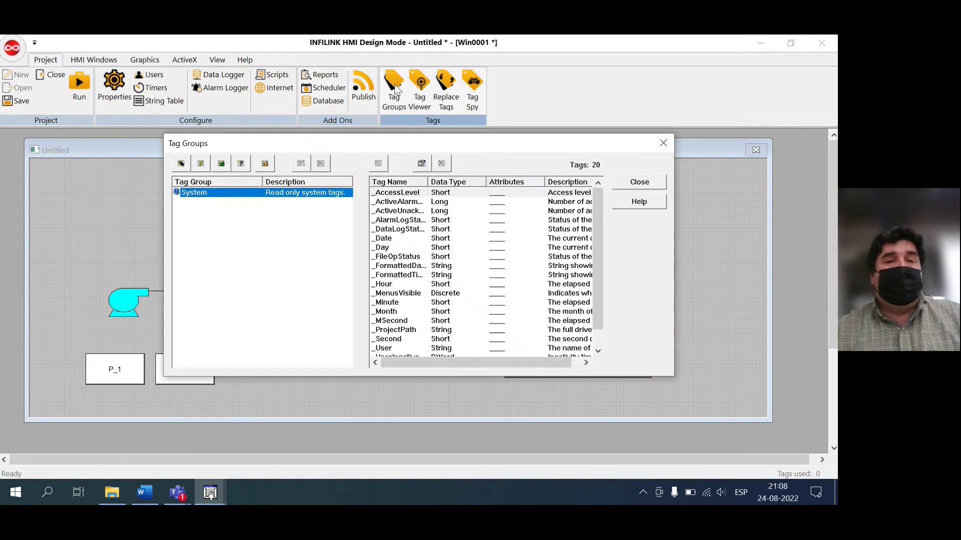
{"action": "left_click", "coordinate": [181, 165]}
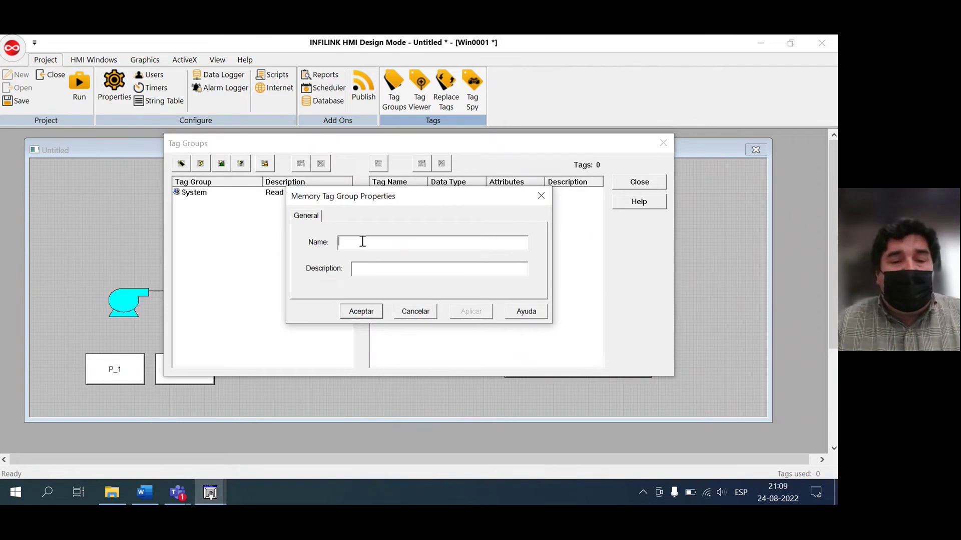
{"action": "type", "text": "gRUPO"}
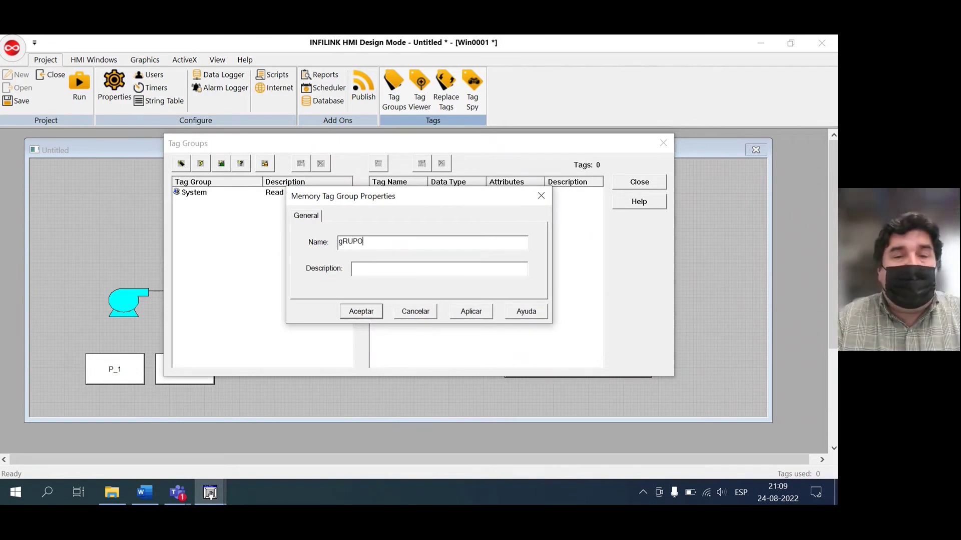
{"action": "key", "text": "BackSpace"}
{"action": "key", "text": "BackSpace"}
{"action": "key", "text": "BackSpace"}
{"action": "key", "text": "BackSpace"}
{"action": "key", "text": "BackSpace"}
{"action": "type", "text": "G"}
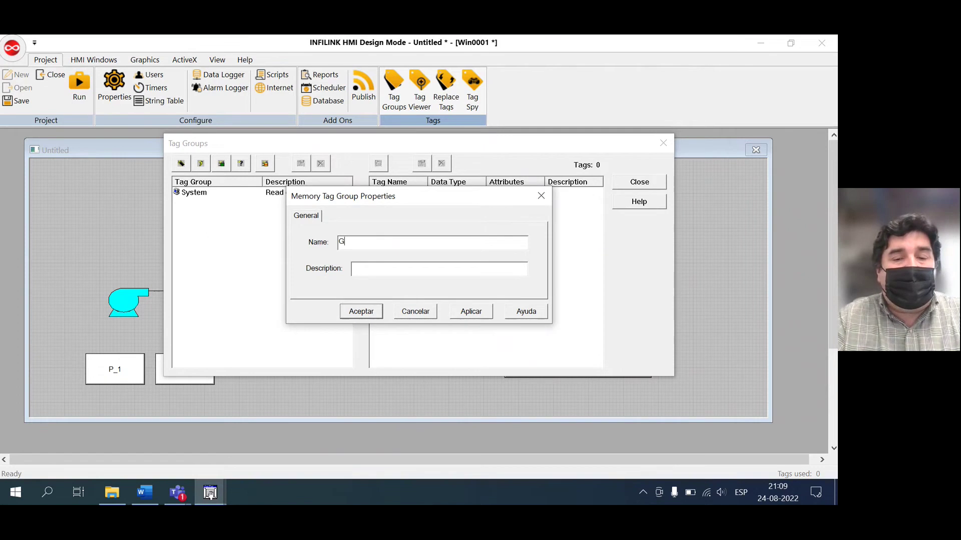
{"action": "type", "text": "rupo1"}
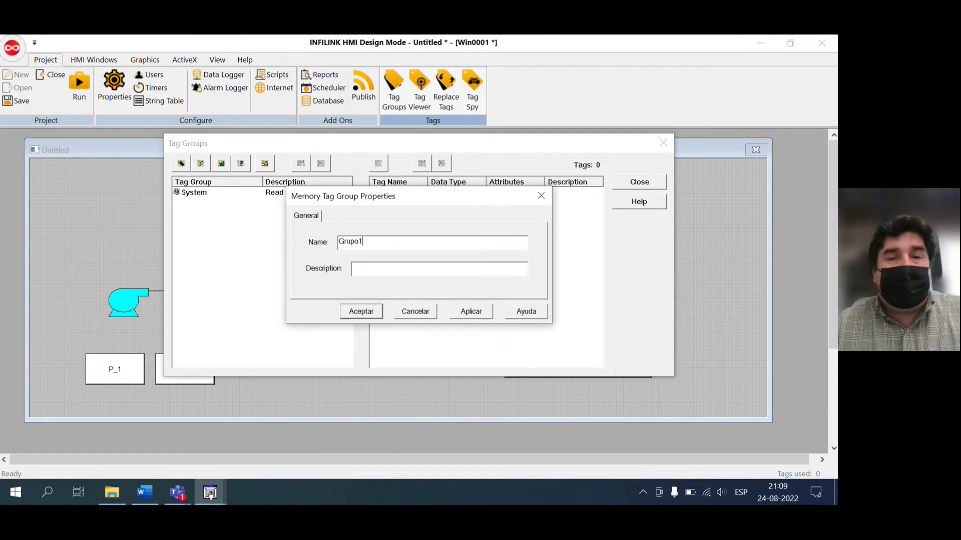
{"action": "left_click", "coordinate": [471, 311]}
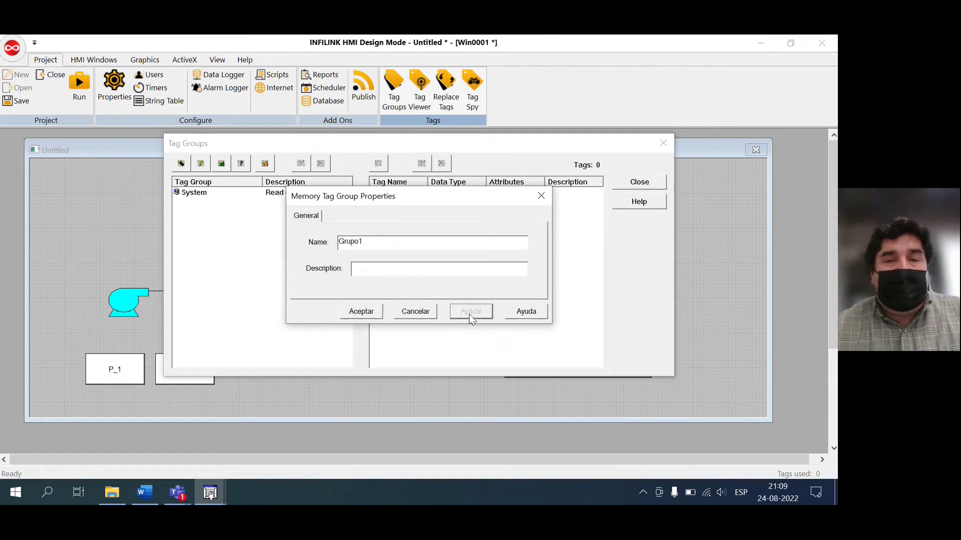
{"action": "left_click", "coordinate": [359, 311]}
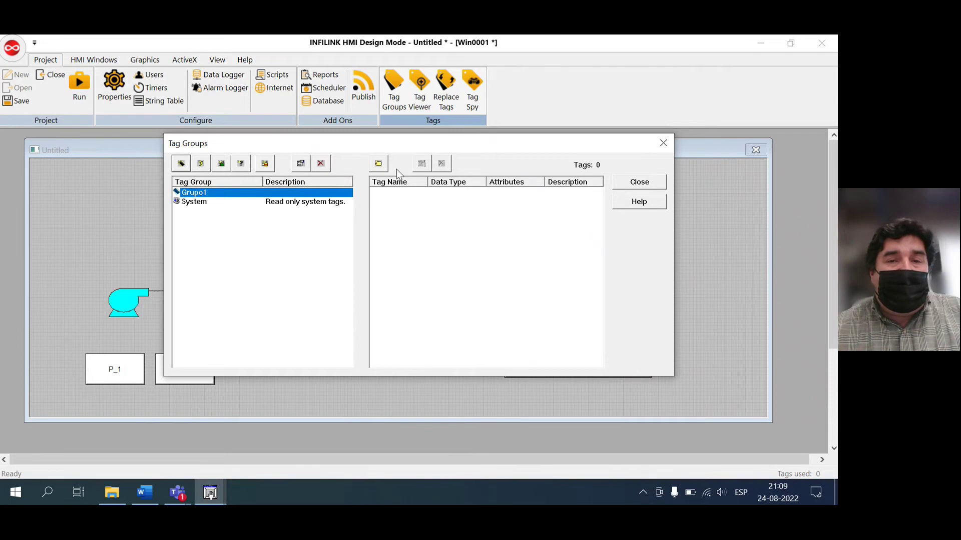
Start a memory tag in Grupo1 named h, with description "Nivel del estanque" and data type Real
{"action": "left_click", "coordinate": [379, 164]}
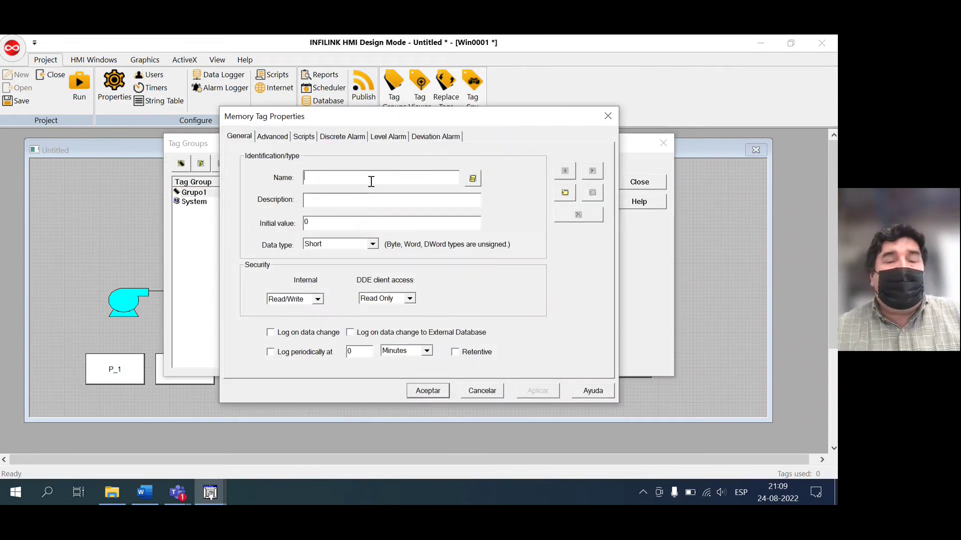
{"action": "type", "text": "h"}
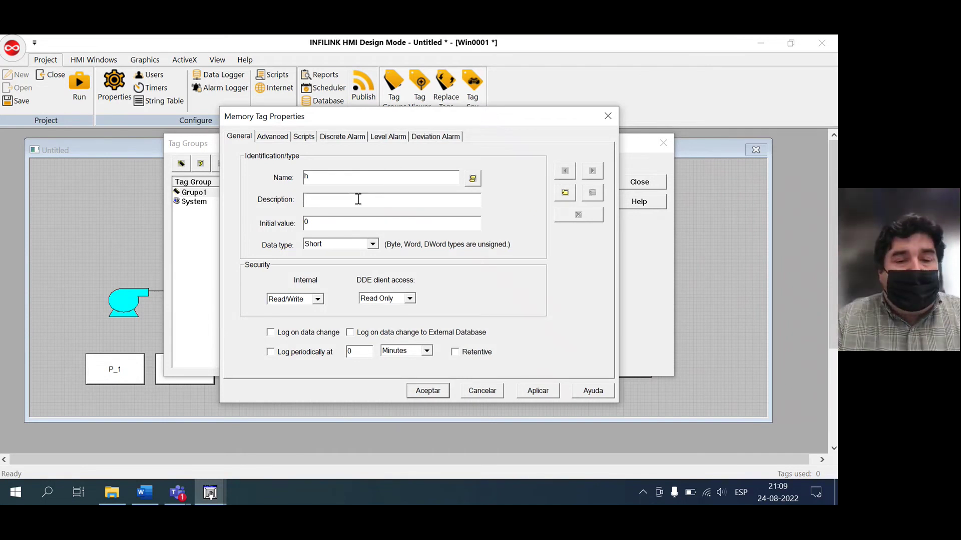
{"action": "type", "text": "Bom"}
{"action": "key", "text": "BackSpace"}
{"action": "key", "text": "BackSpace"}
{"action": "key", "text": "BackSpace"}
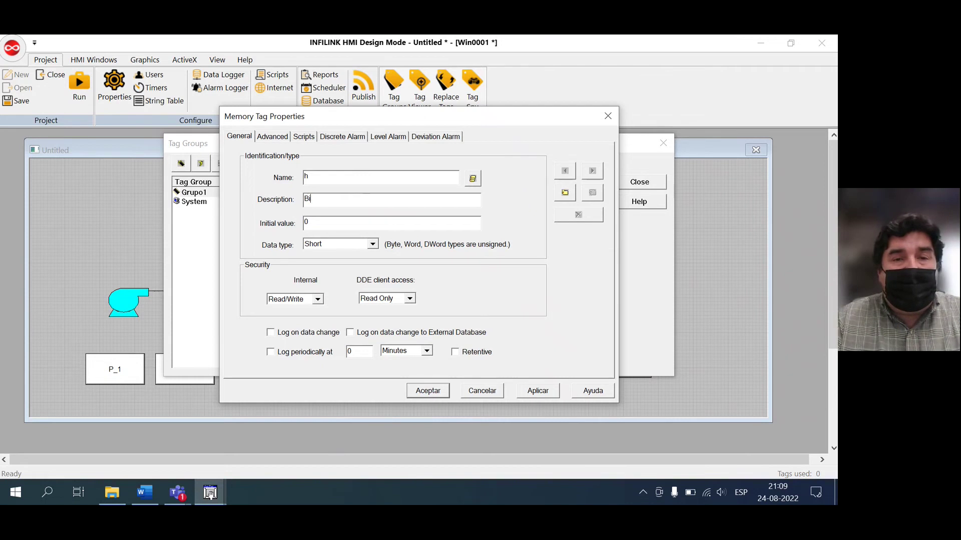
{"action": "type", "text": "Nivel "}
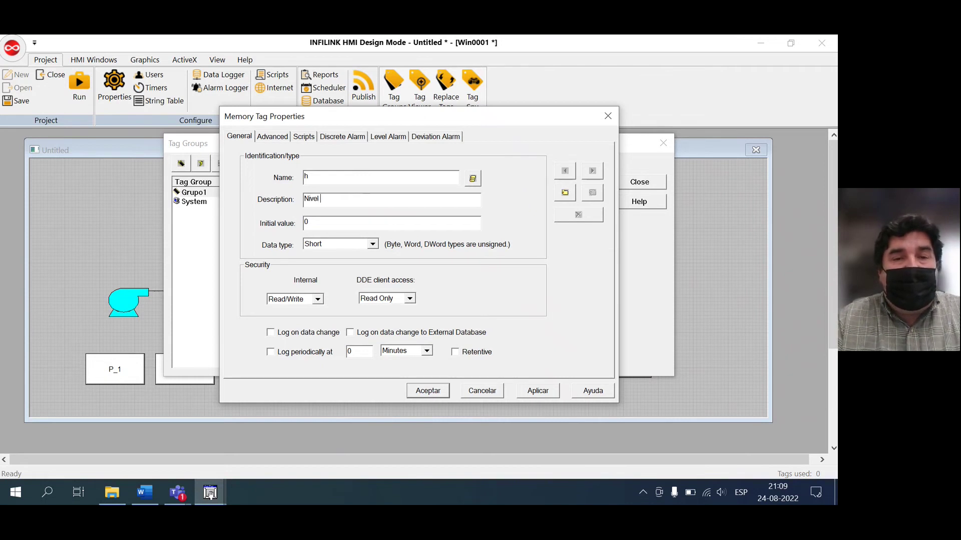
{"action": "type", "text": "del estanque"}
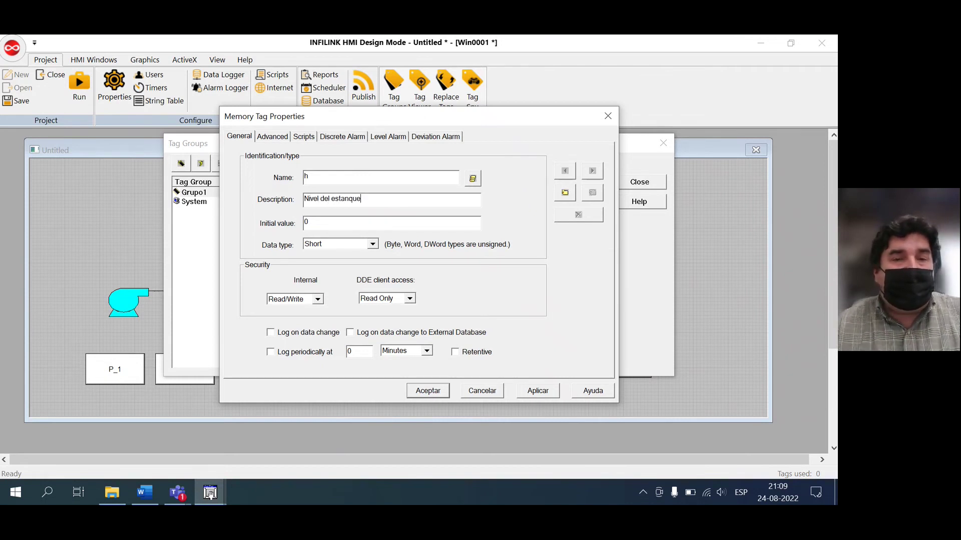
{"action": "left_click", "coordinate": [372, 244]}
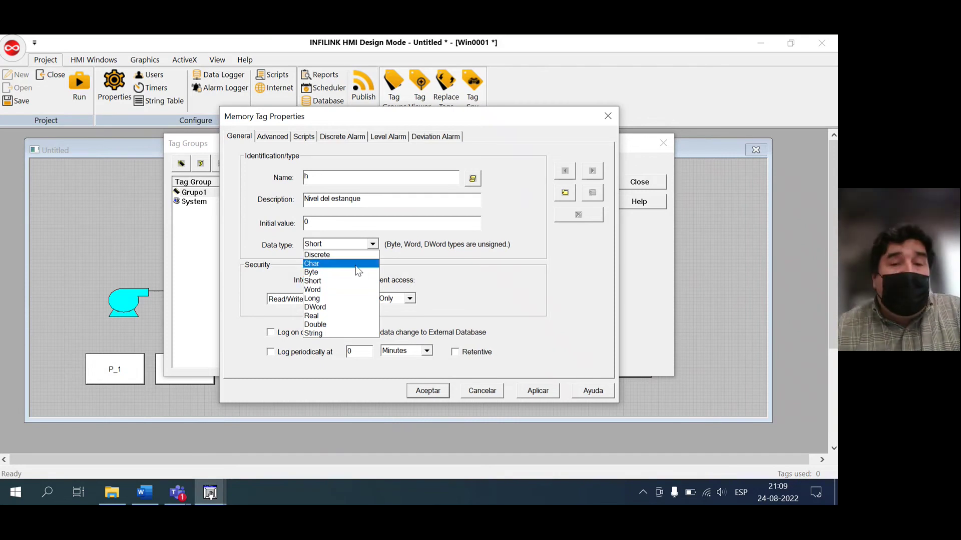
{"action": "left_click", "coordinate": [330, 314]}
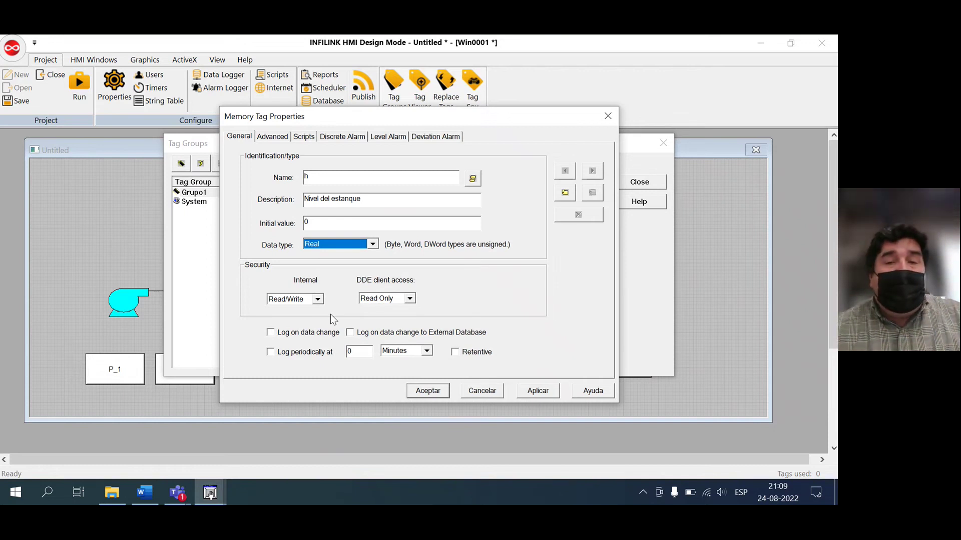
Clamp the h tag's value to a minimum of 0 and a maximum of 10, and apply the tag
{"action": "left_click", "coordinate": [278, 139]}
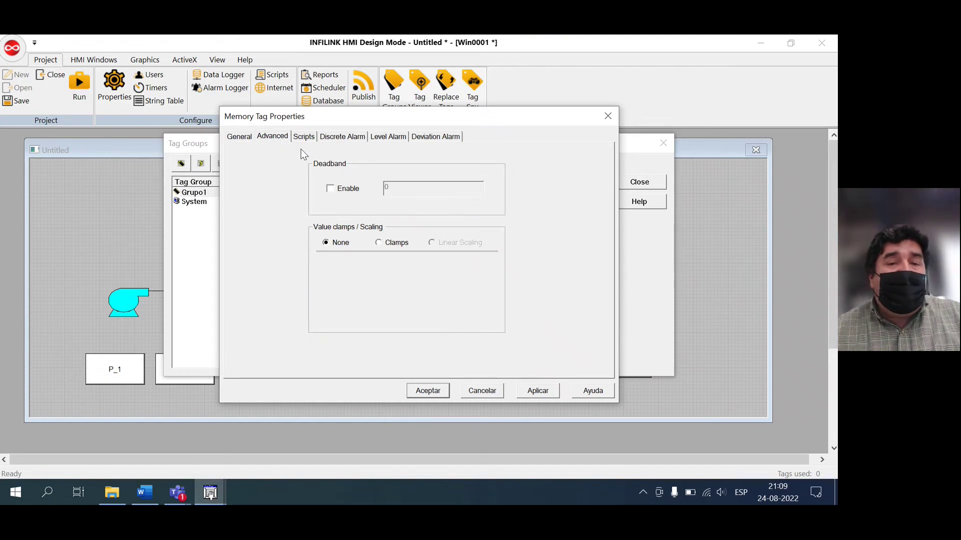
{"action": "left_click", "coordinate": [379, 243]}
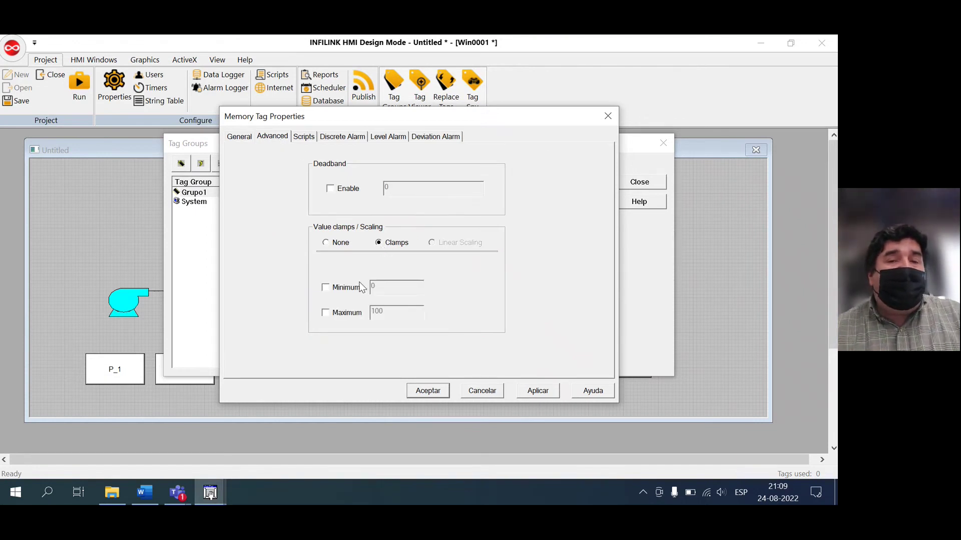
{"action": "left_click", "coordinate": [325, 287]}
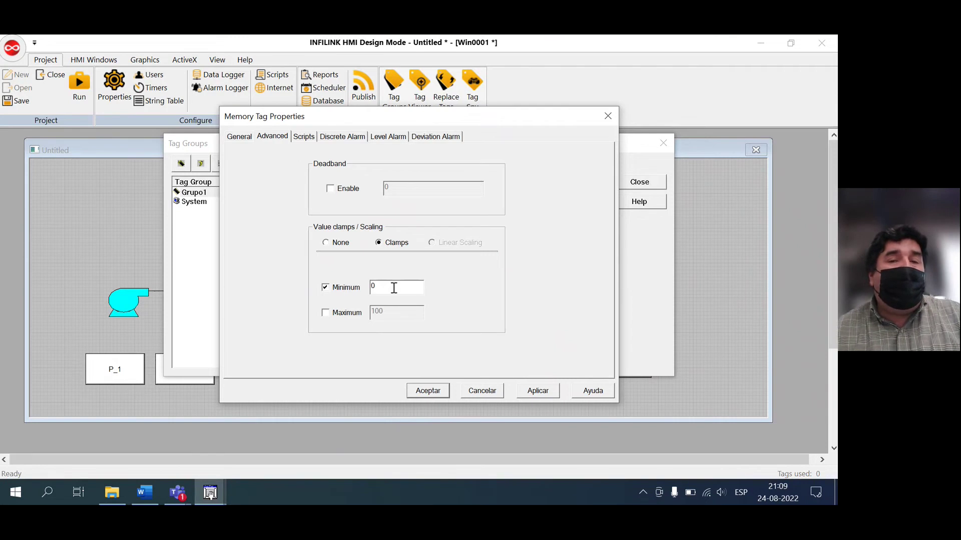
{"action": "left_click", "coordinate": [347, 314]}
{"action": "left_click_drag", "start_coordinate": [396, 315], "coordinate": [361, 314]}
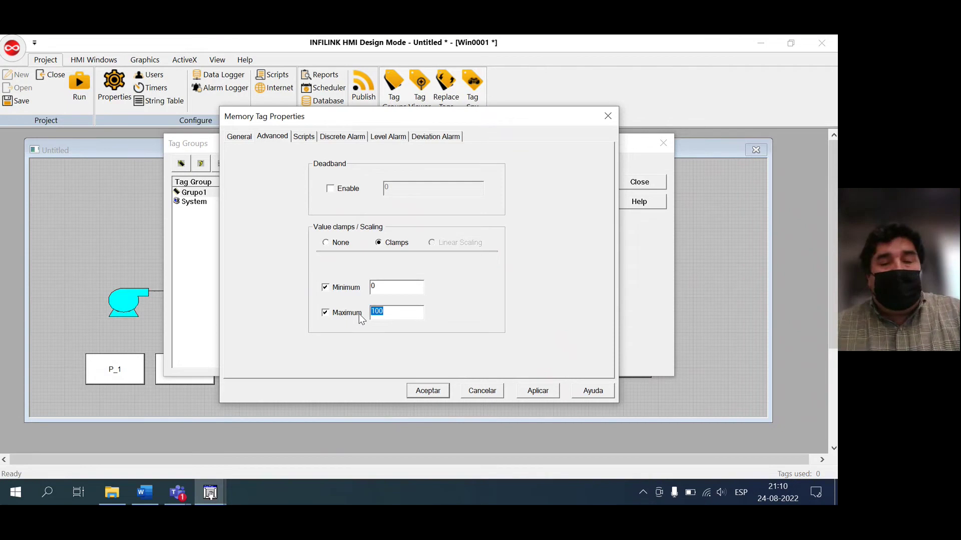
{"action": "type", "text": "10"}
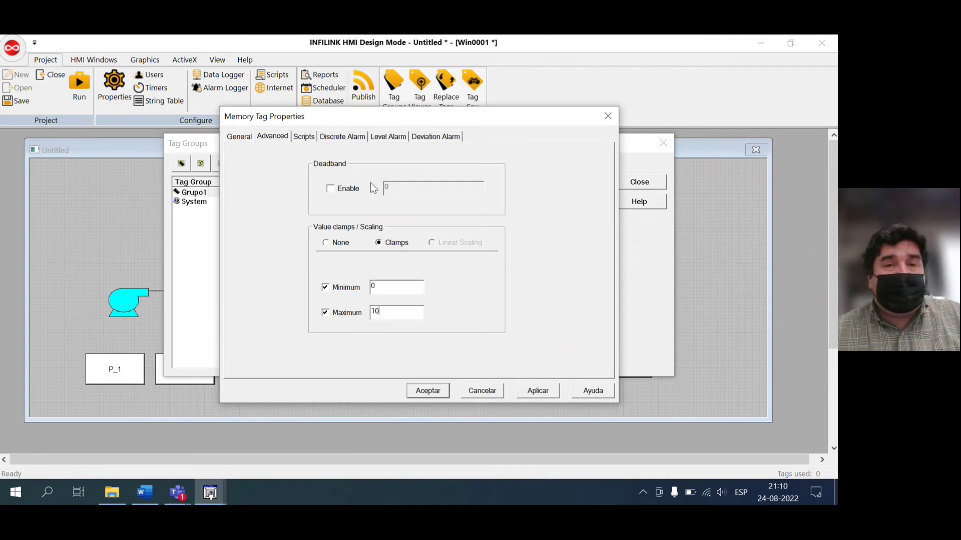
{"action": "left_click", "coordinate": [240, 138]}
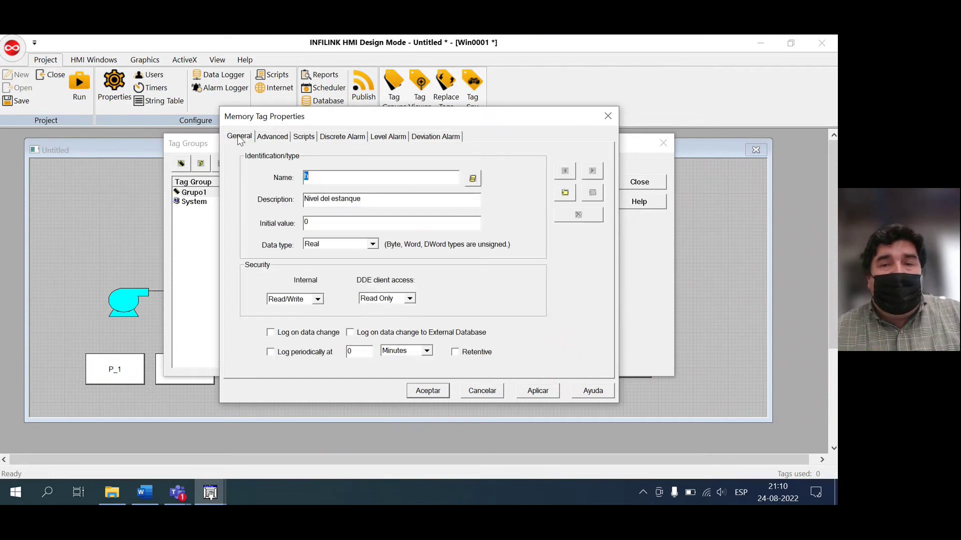
{"action": "left_click", "coordinate": [534, 391]}
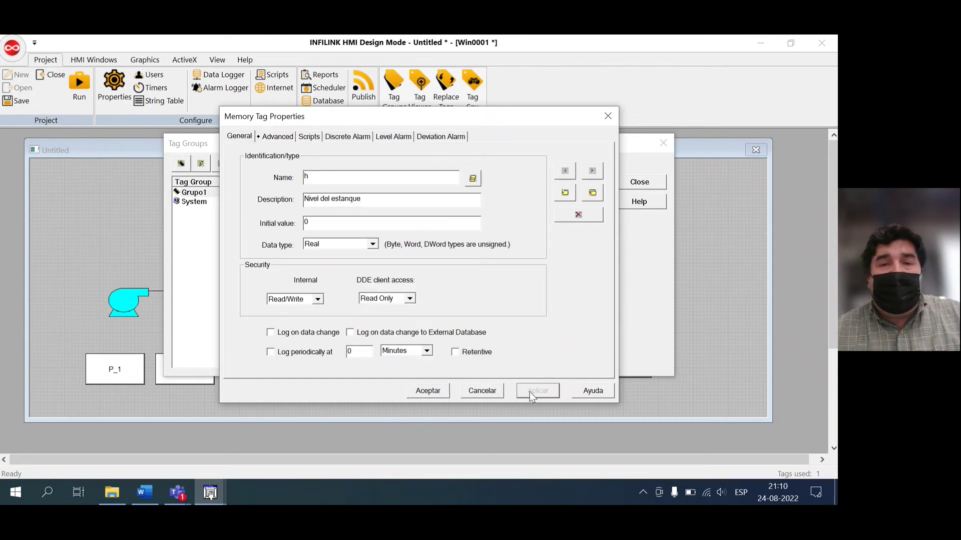
Add a memory tag named fi with description "Caudal de entrada" and data type Real
{"action": "left_click", "coordinate": [564, 194]}
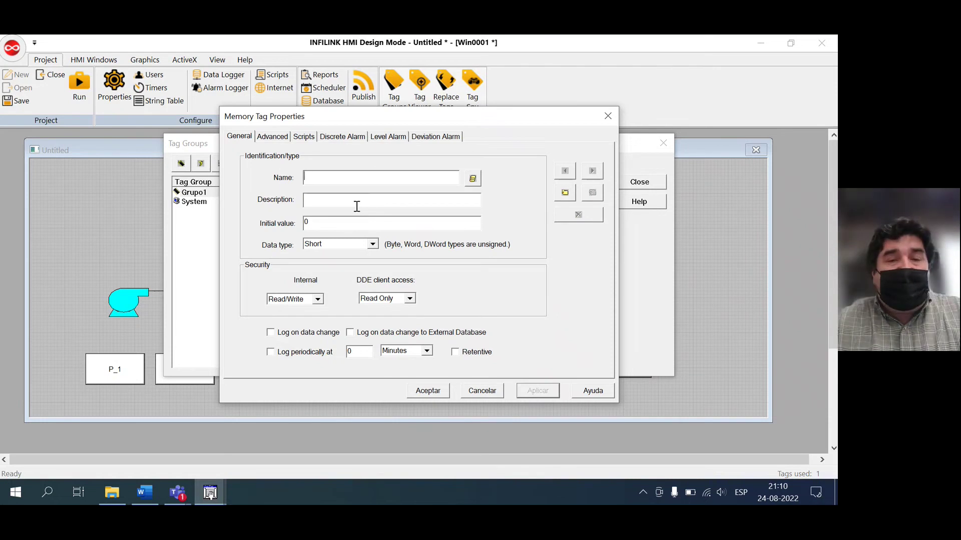
{"action": "type", "text": "f"}
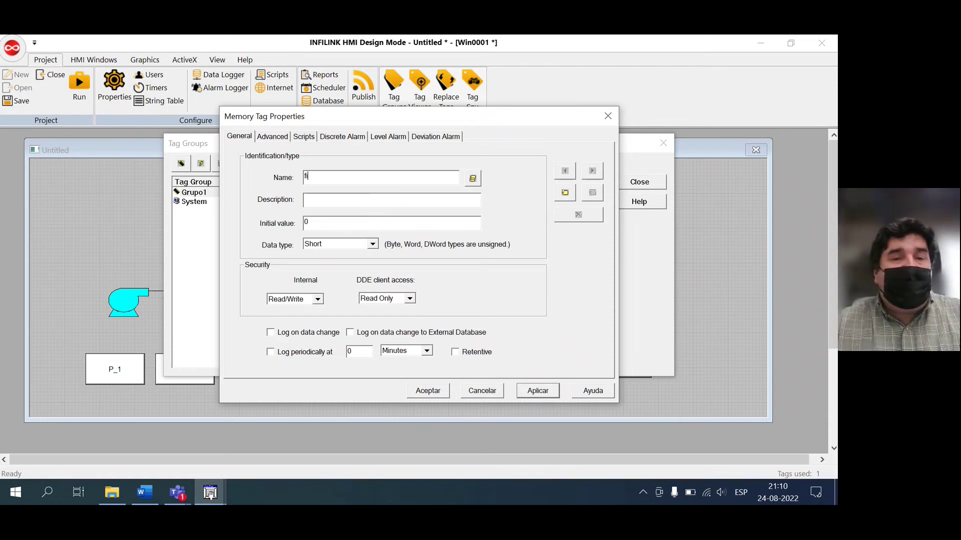
{"action": "left_click", "coordinate": [323, 201]}
{"action": "type", "text": "Caud"}
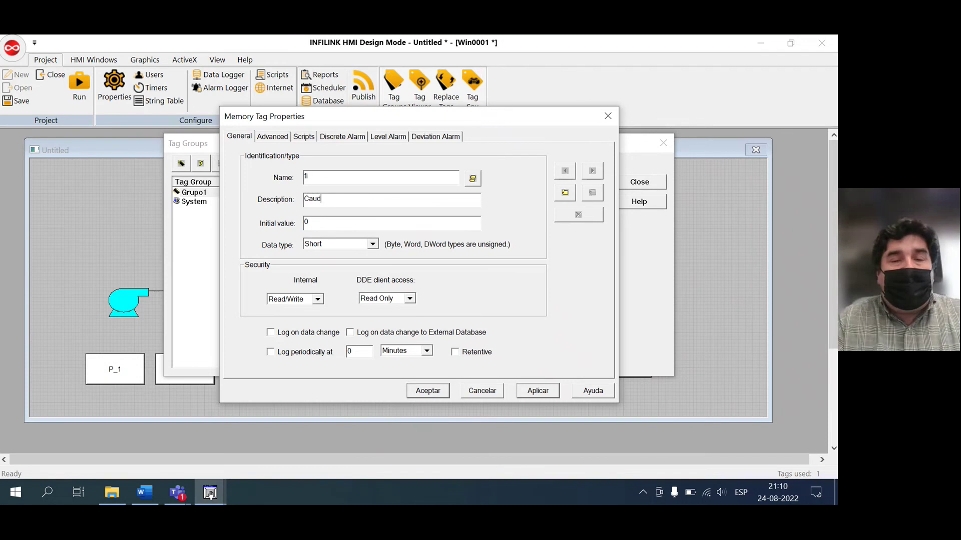
{"action": "type", "text": "al de entrada"}
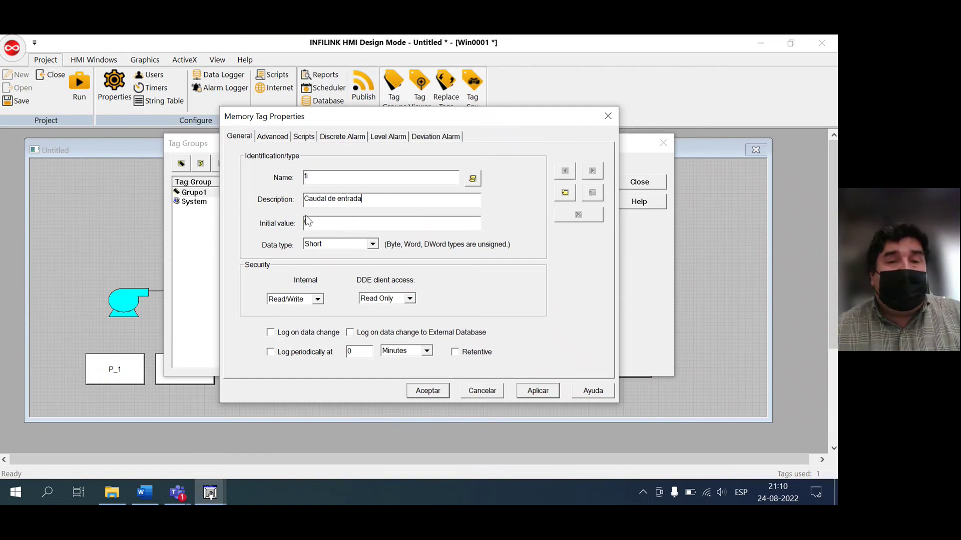
{"action": "left_click", "coordinate": [356, 244]}
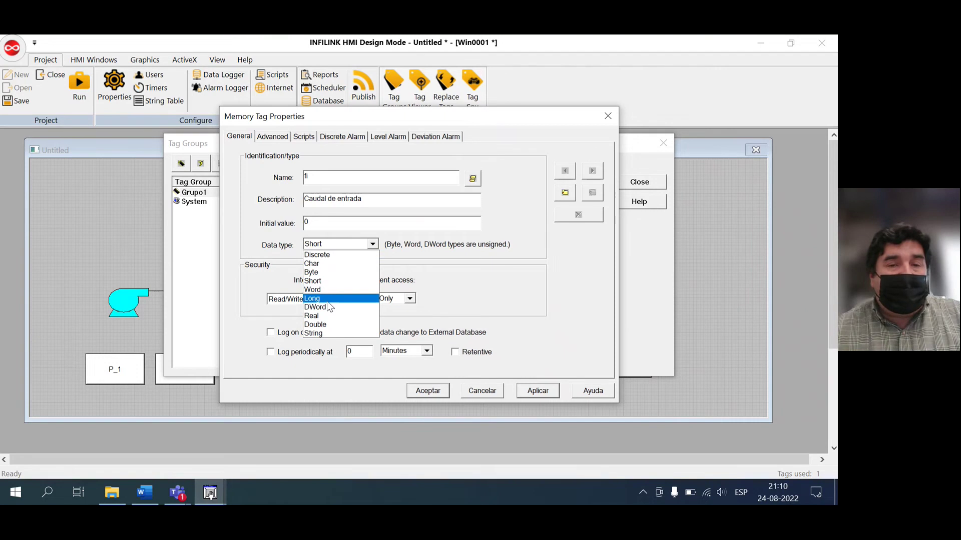
{"action": "left_click", "coordinate": [324, 315]}
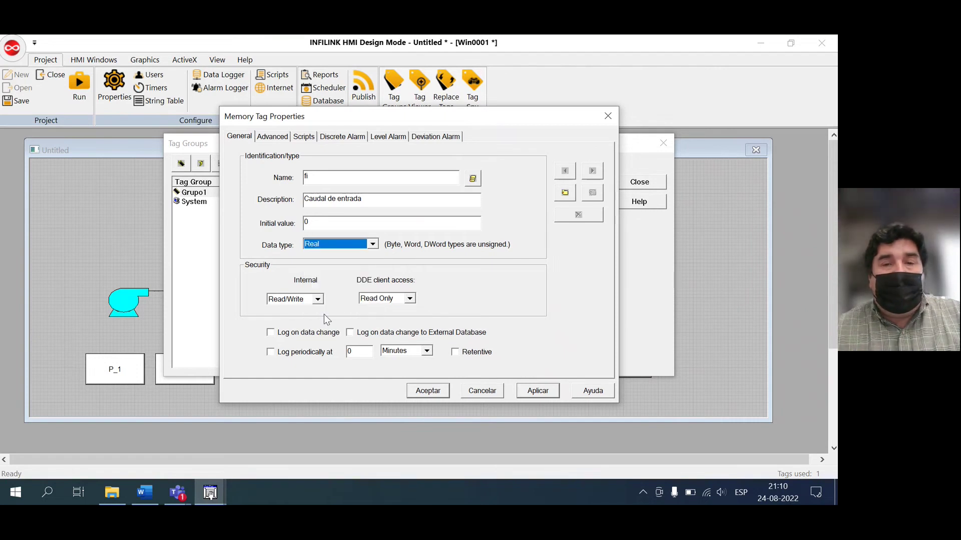
{"action": "left_click", "coordinate": [538, 391]}
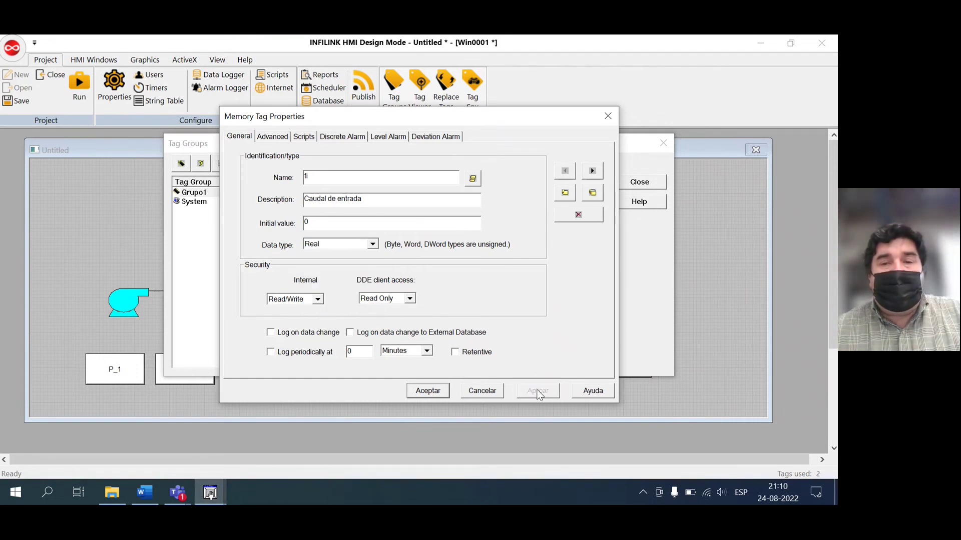
Add a Real memory tag named fo with description "Caudal de salida" and apply it
{"action": "left_click", "coordinate": [565, 194]}
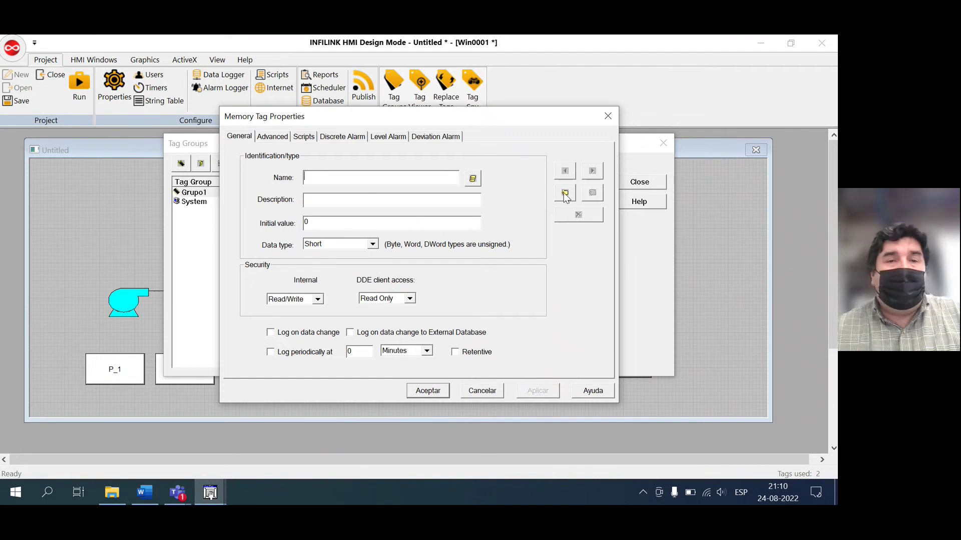
{"action": "type", "text": "fo"}
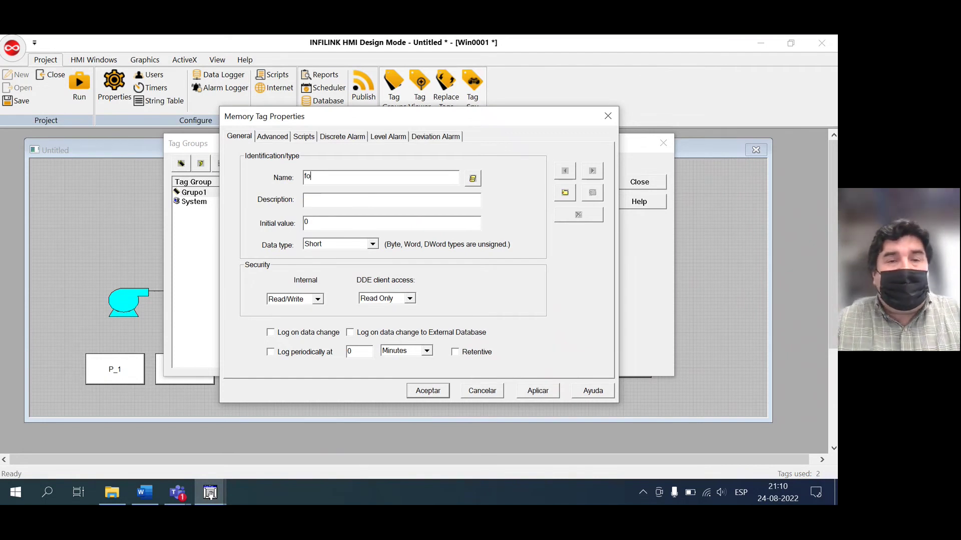
{"action": "left_click", "coordinate": [332, 202]}
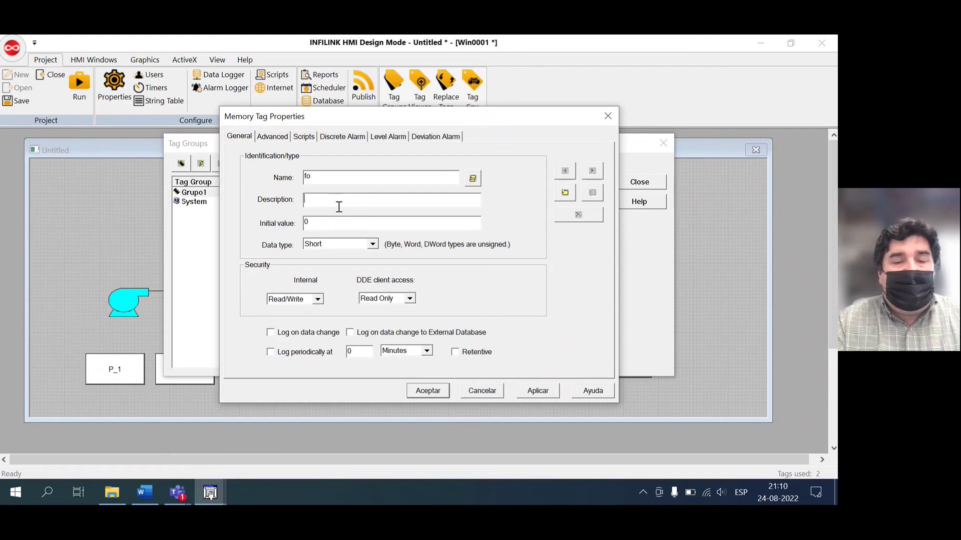
{"action": "type", "text": "Caudal de sali"}
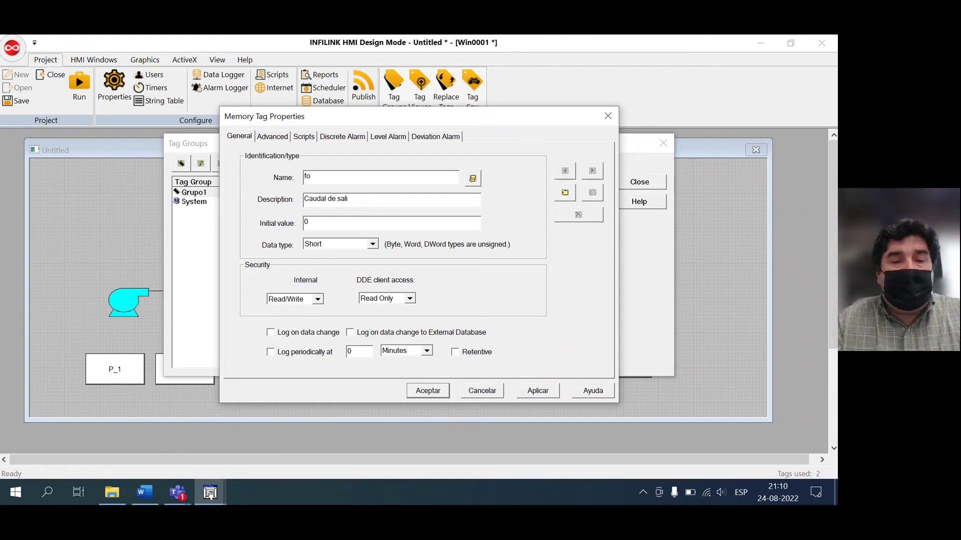
{"action": "type", "text": "da"}
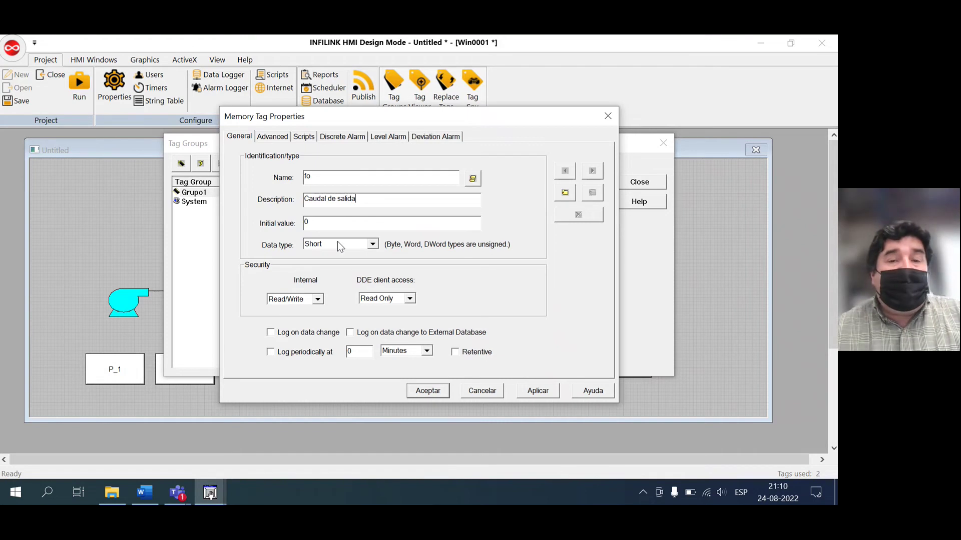
{"action": "left_click", "coordinate": [337, 241]}
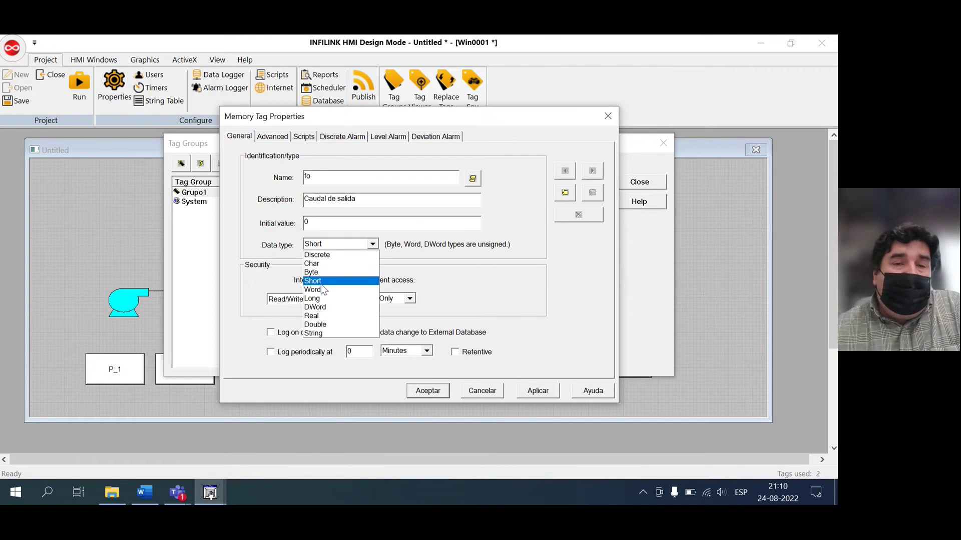
{"action": "left_click", "coordinate": [320, 316]}
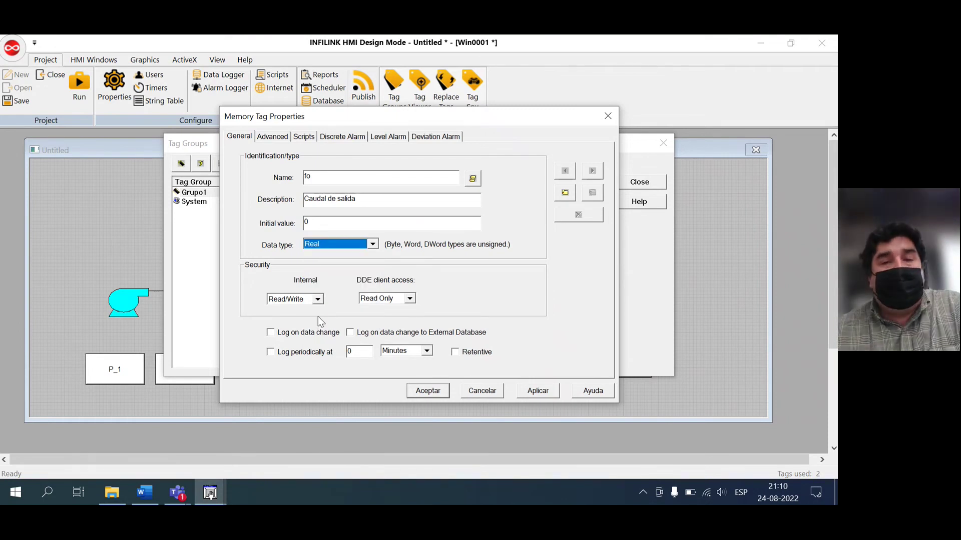
{"action": "left_click", "coordinate": [526, 394]}
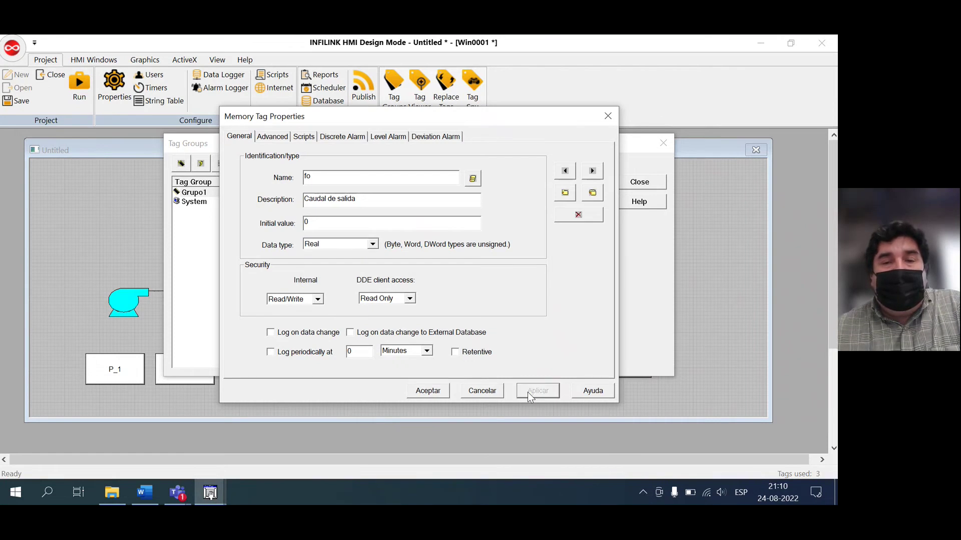
Add a Discrete memory tag named p1 without a description and apply it
{"action": "left_click", "coordinate": [565, 194]}
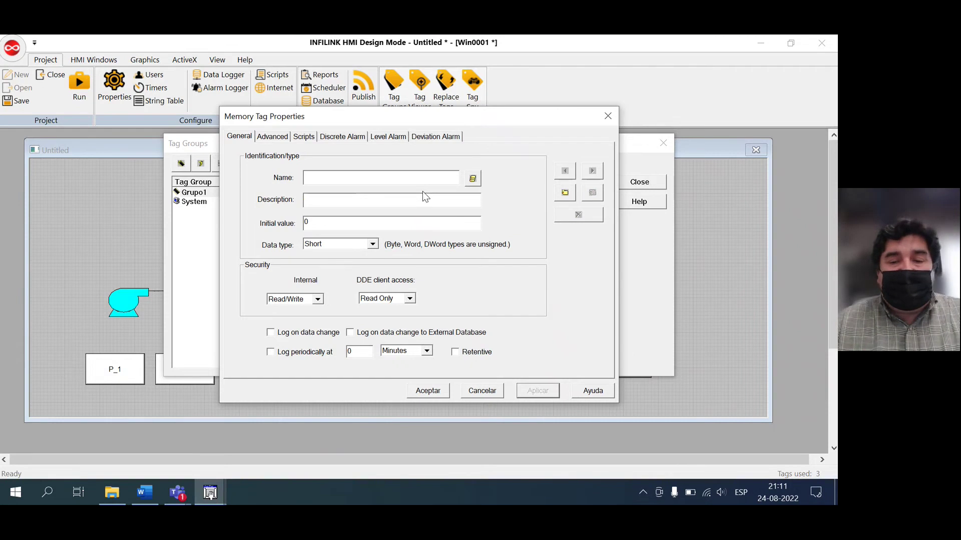
{"action": "type", "text": "p1"}
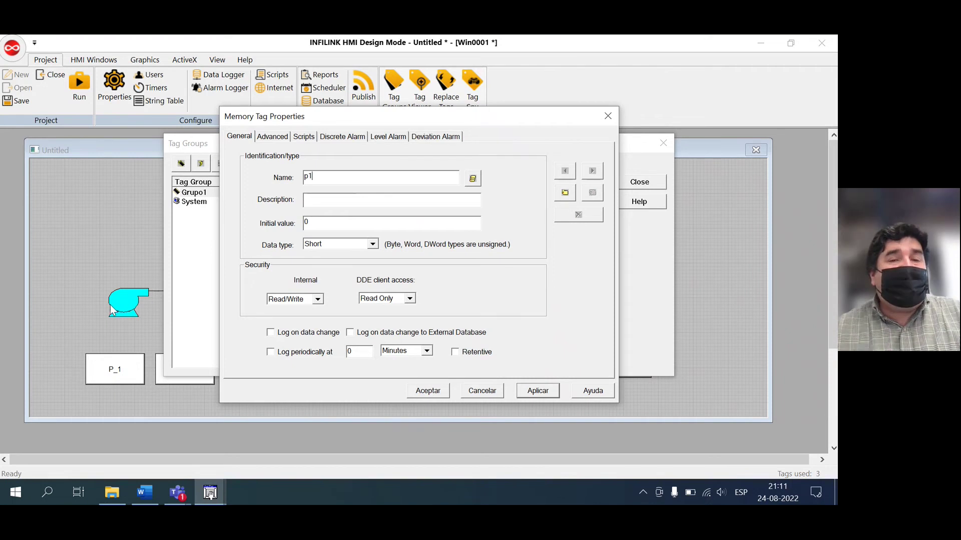
{"action": "left_click", "coordinate": [324, 205]}
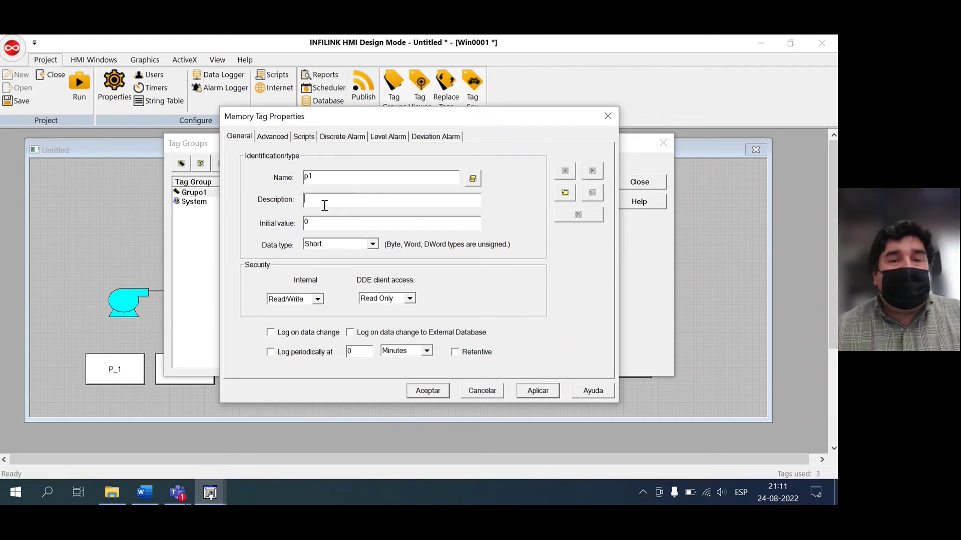
{"action": "left_click", "coordinate": [345, 242]}
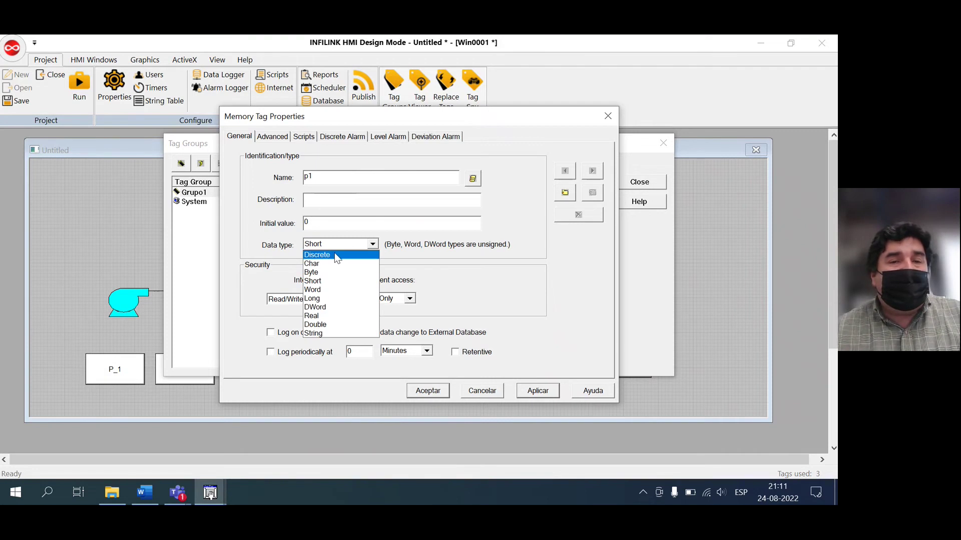
{"action": "left_click", "coordinate": [334, 254]}
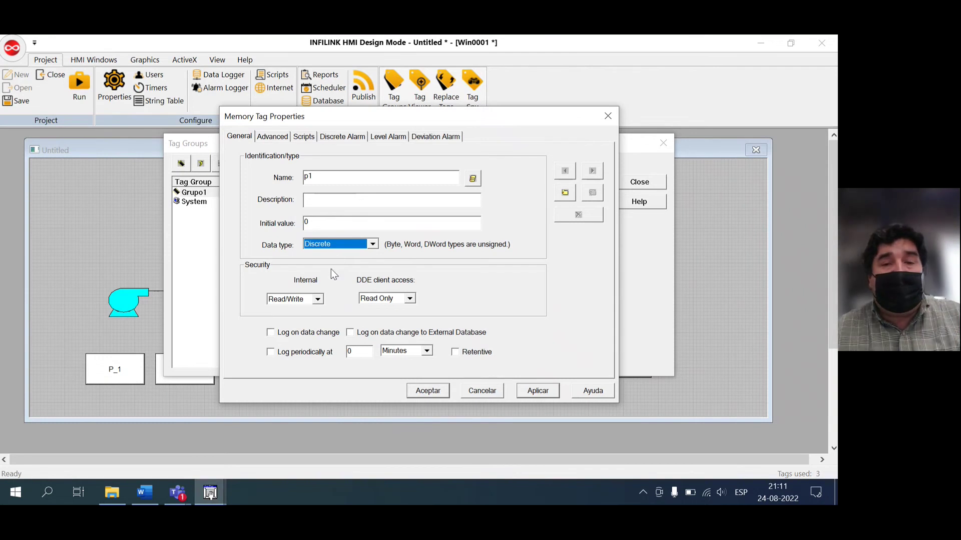
{"action": "left_click", "coordinate": [533, 391]}
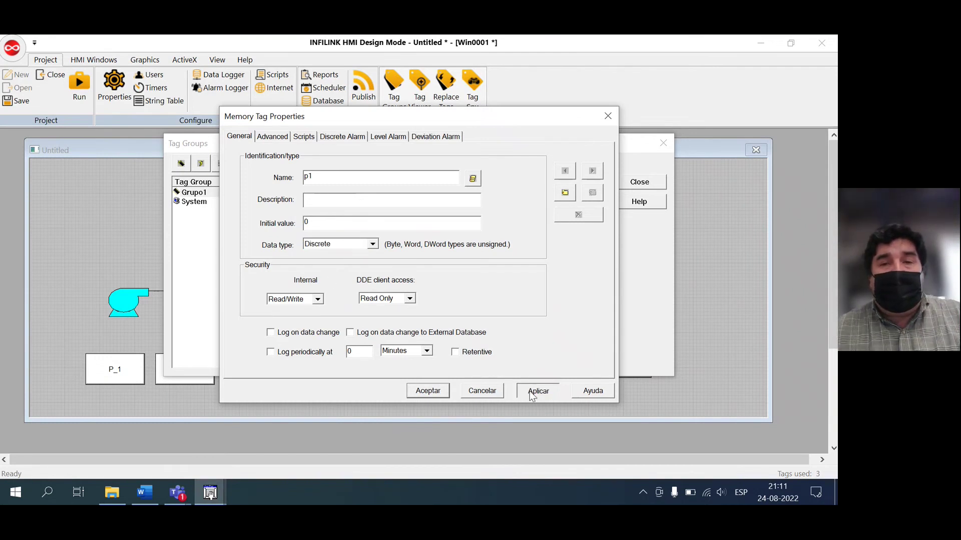
Add a Discrete memory tag named v1 and finish defining the group's tags
{"action": "left_click", "coordinate": [565, 194]}
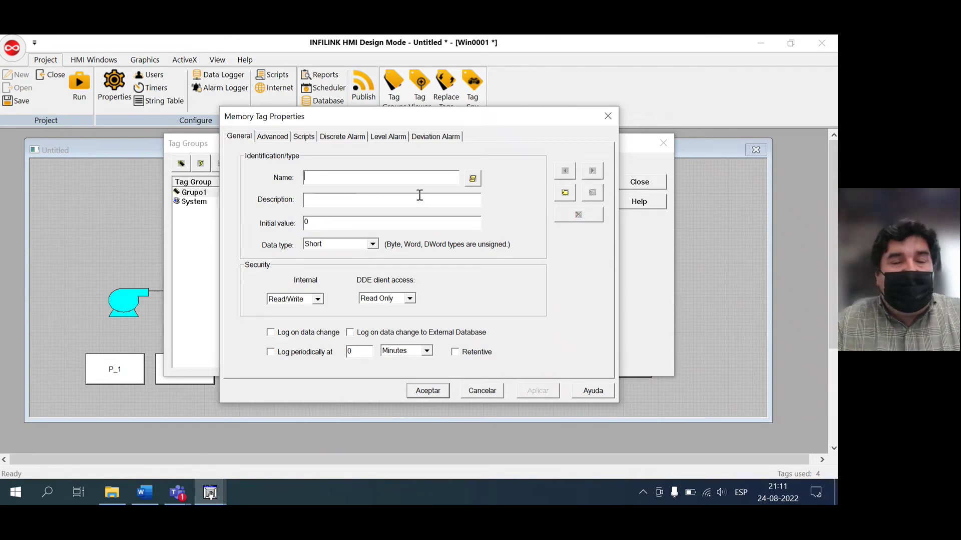
{"action": "type", "text": "v1"}
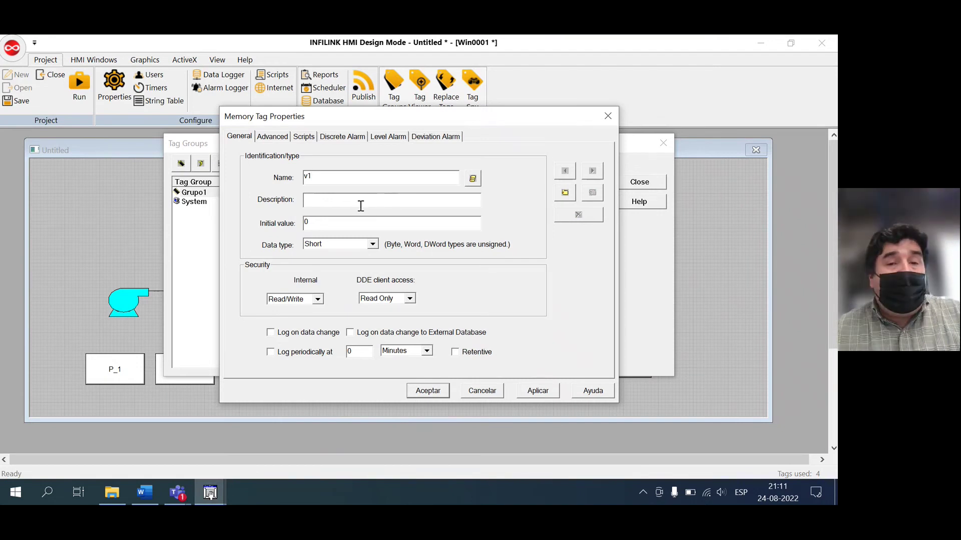
{"action": "left_click", "coordinate": [372, 245]}
{"action": "left_click", "coordinate": [352, 255]}
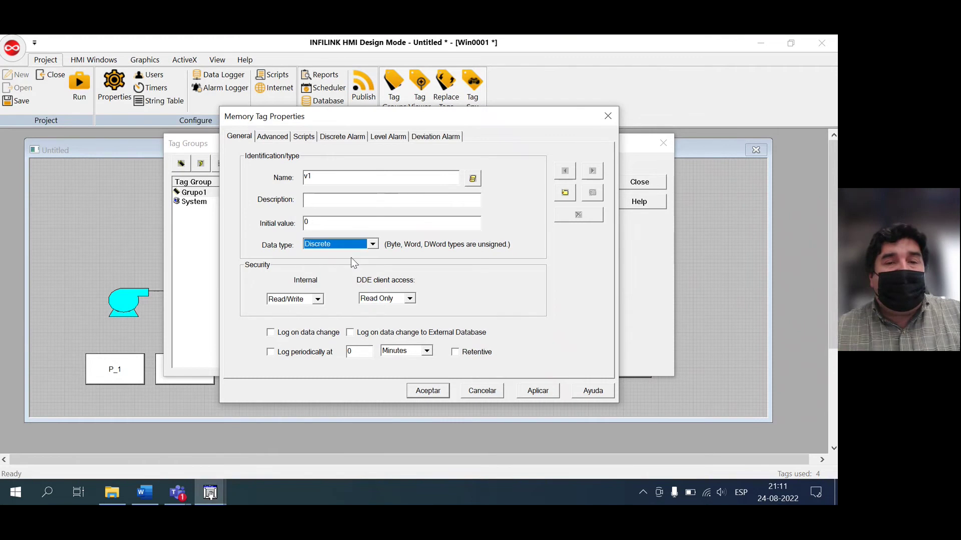
{"action": "left_click", "coordinate": [530, 395]}
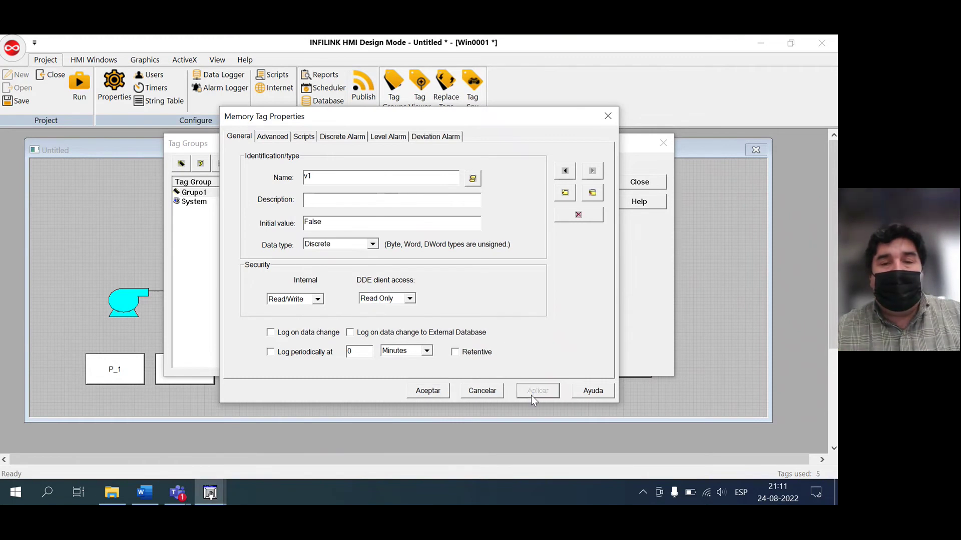
{"action": "left_click", "coordinate": [428, 390]}
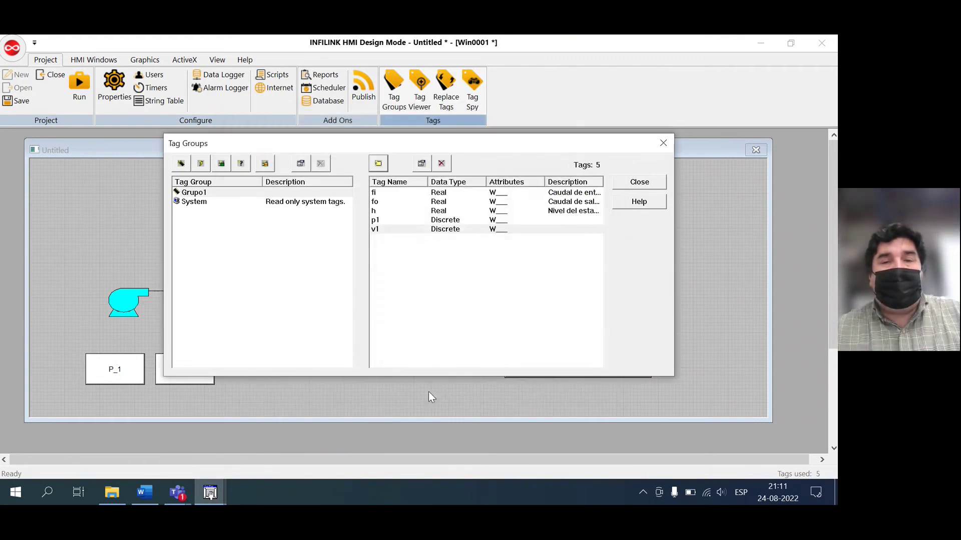
Check the value clamps of the h tag and close the tag groups list
{"action": "double_click", "coordinate": [408, 211]}
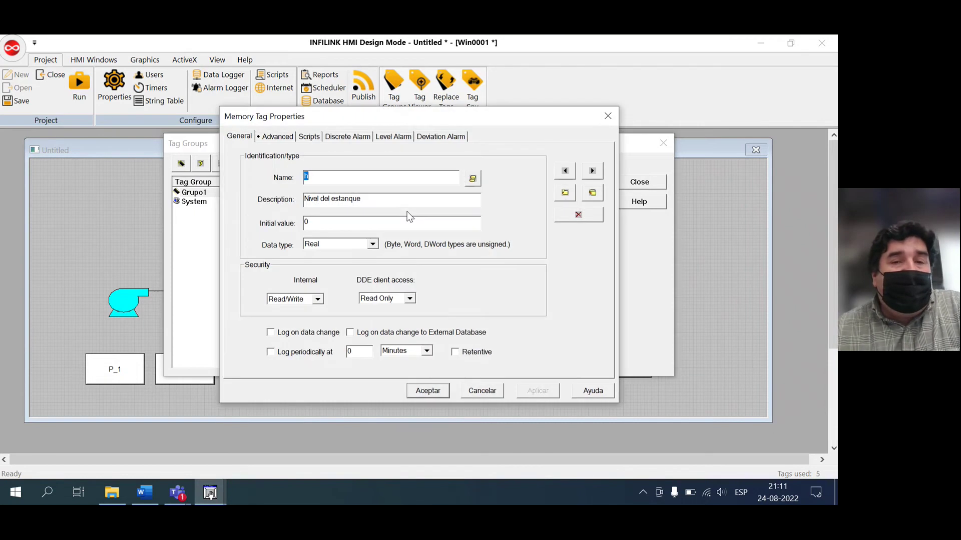
{"action": "left_click", "coordinate": [278, 138]}
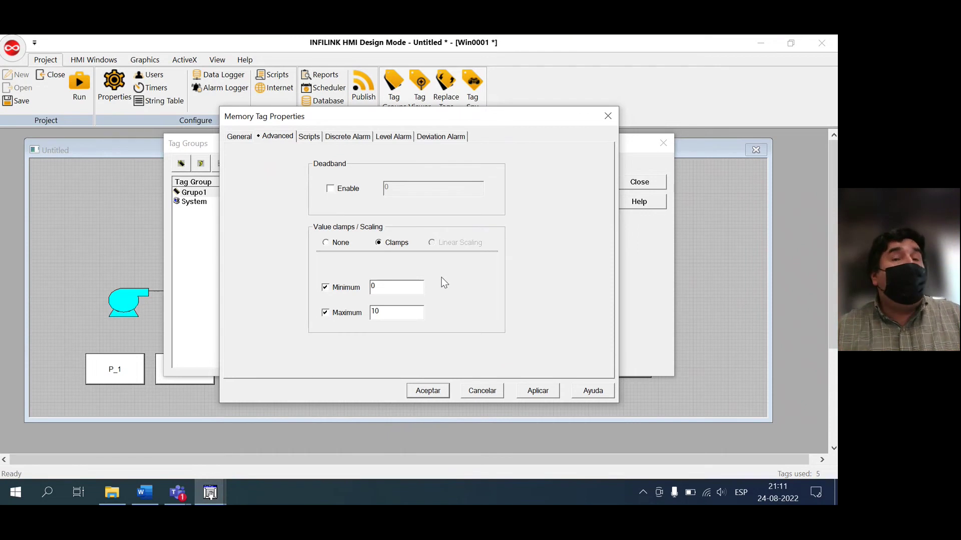
{"action": "left_click", "coordinate": [531, 392]}
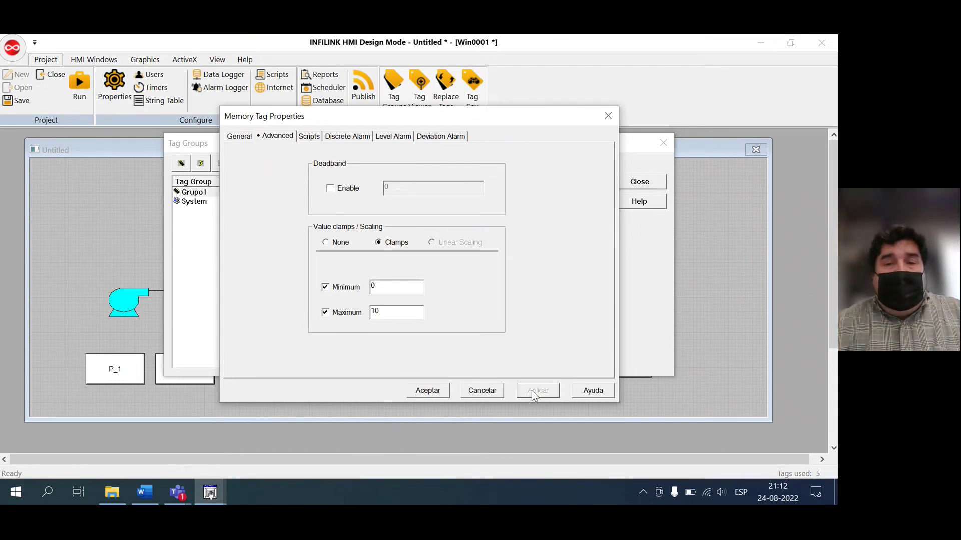
{"action": "left_click", "coordinate": [430, 392]}
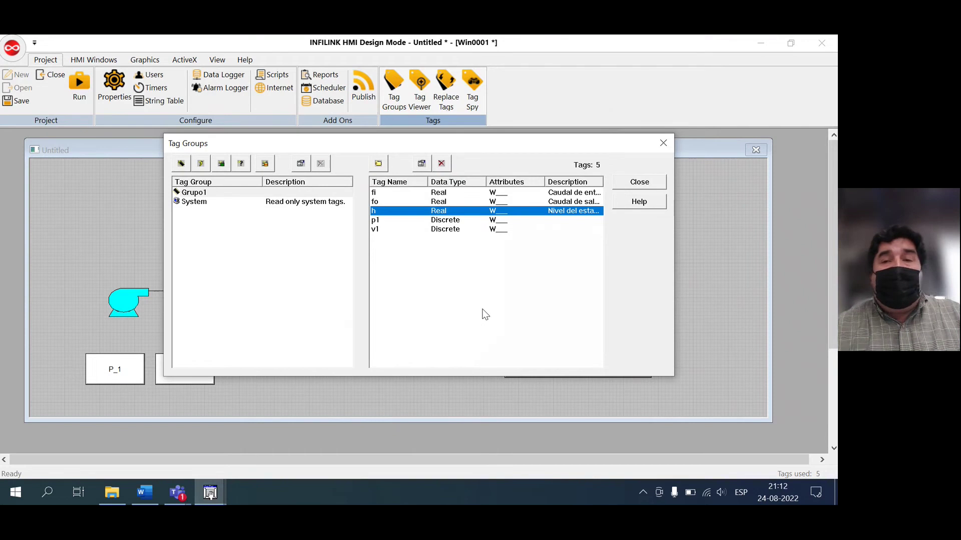
{"action": "left_click", "coordinate": [640, 182]}
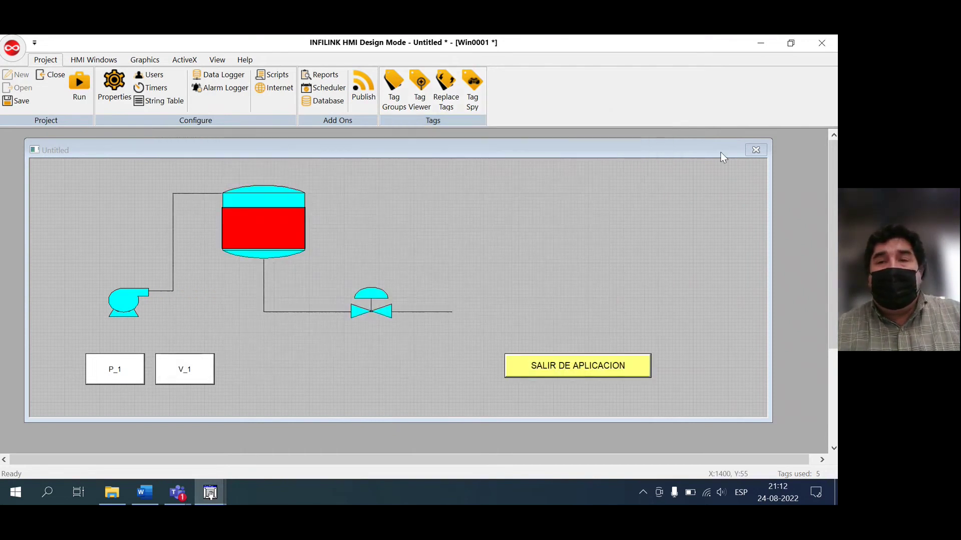
Widen the level-control window slightly and open the project's scripts
{"action": "left_click_drag", "start_coordinate": [771, 143], "coordinate": [807, 142]}
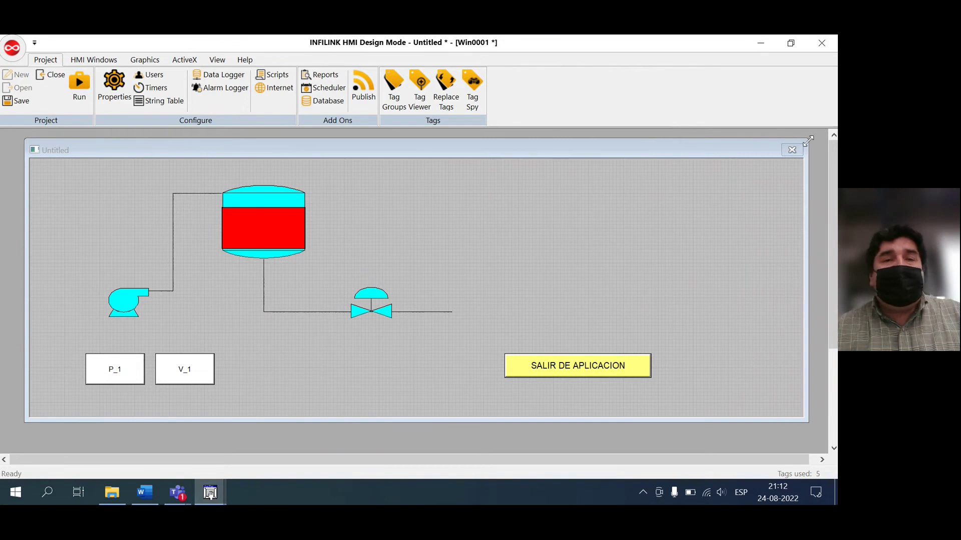
{"action": "left_click", "coordinate": [281, 79]}
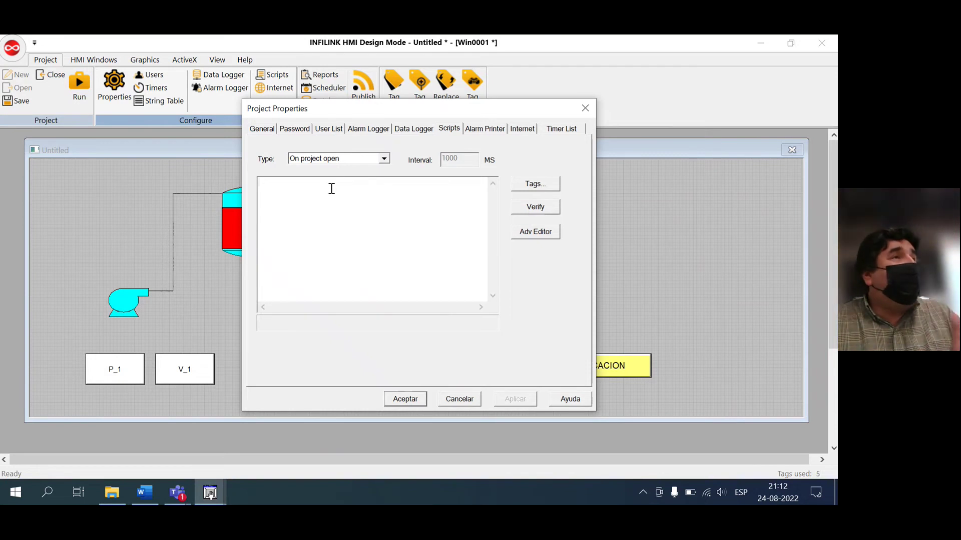
Switch to the Word guide and correct the upper limit of h to 10 in both the range and the clamps note
{"action": "left_click", "coordinate": [143, 493]}
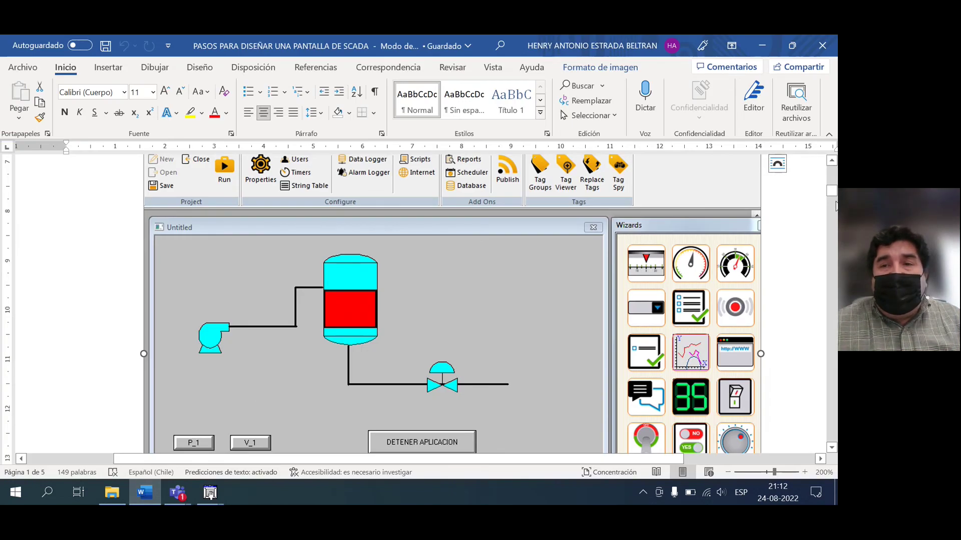
{"action": "left_click_drag", "start_coordinate": [835, 205], "coordinate": [834, 266]}
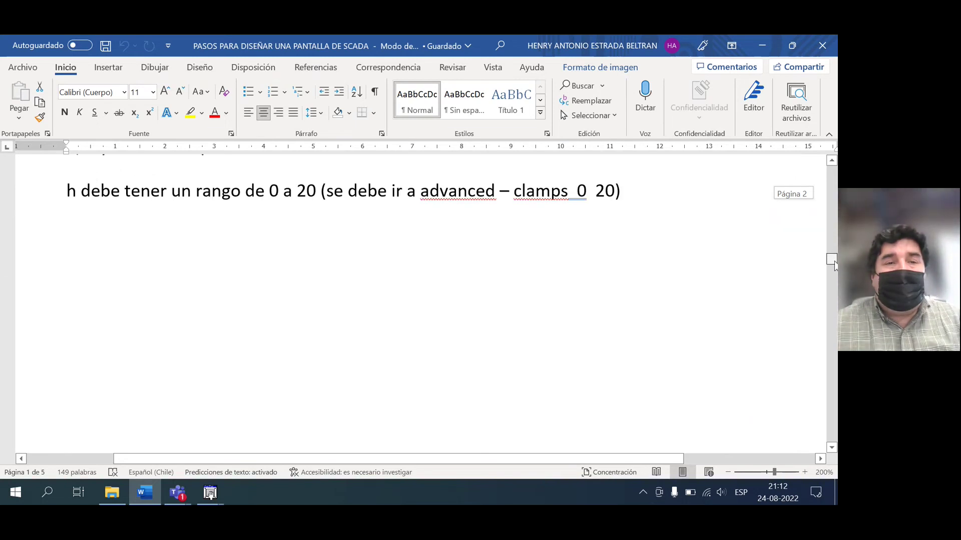
{"action": "scroll", "coordinate": [682, 273], "scroll_direction": "up", "scroll_amount": 2}
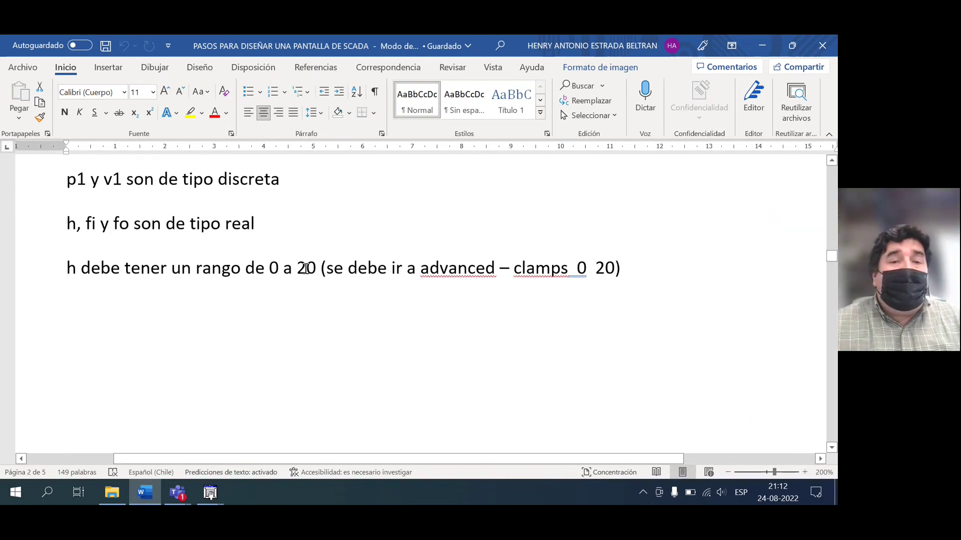
{"action": "left_click", "coordinate": [306, 269]}
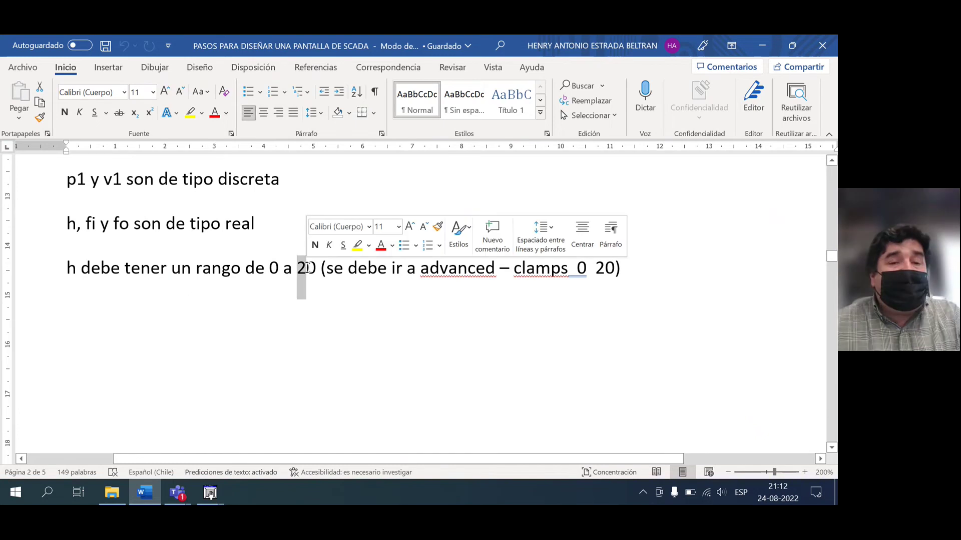
{"action": "type", "text": "1"}
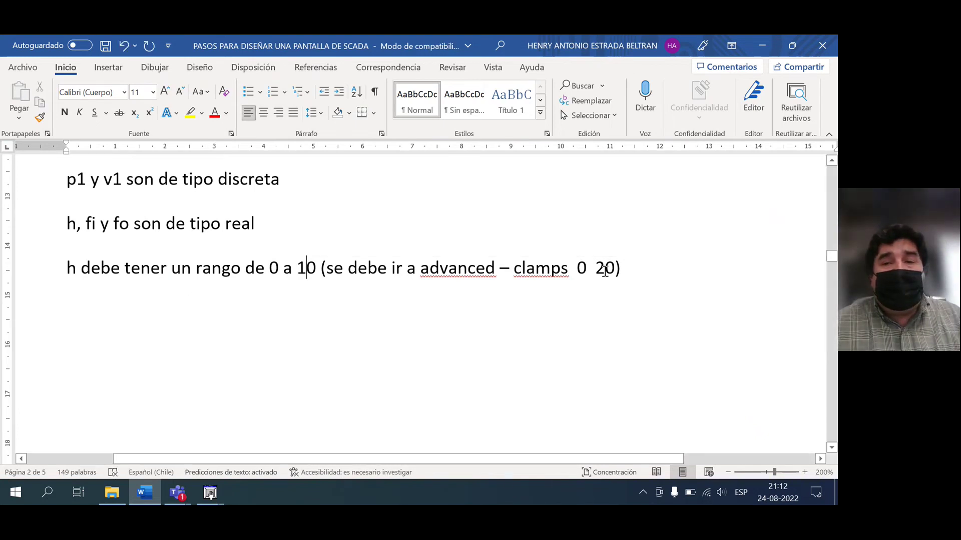
{"action": "left_click_drag", "start_coordinate": [604, 271], "coordinate": [596, 270]}
{"action": "type", "text": "1"}
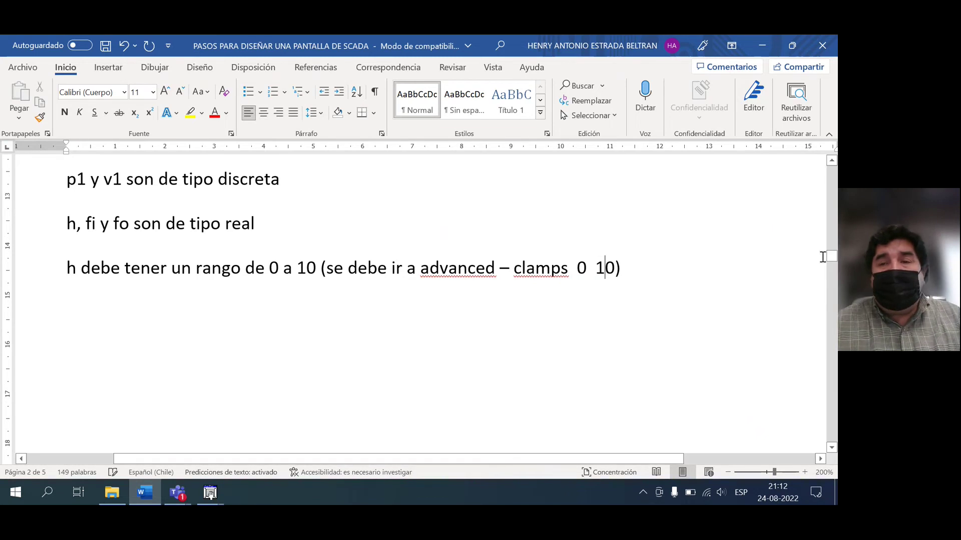
Copy the h, fi and fo equations with their comments from the Word guide into the On project open script in INFILINK HMI
{"action": "left_click_drag", "start_coordinate": [831, 256], "coordinate": [830, 365]}
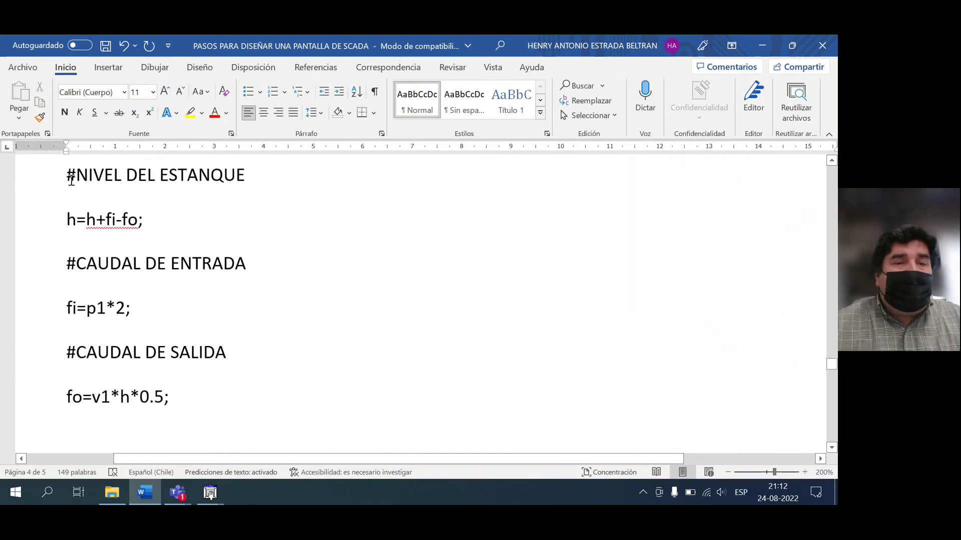
{"action": "left_click_drag", "start_coordinate": [71, 180], "coordinate": [182, 285]}
{"action": "key", "text": "ctrl+c"}
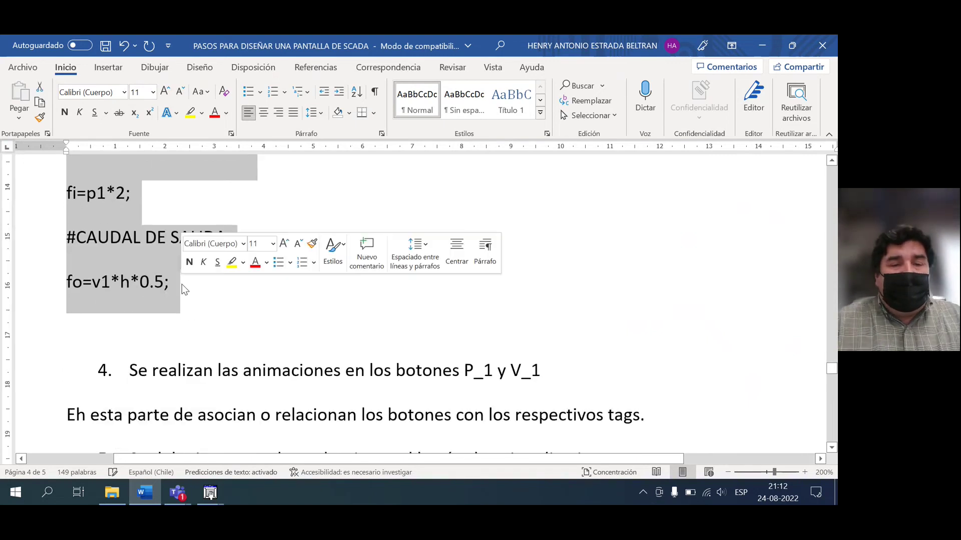
{"action": "left_click", "coordinate": [211, 492]}
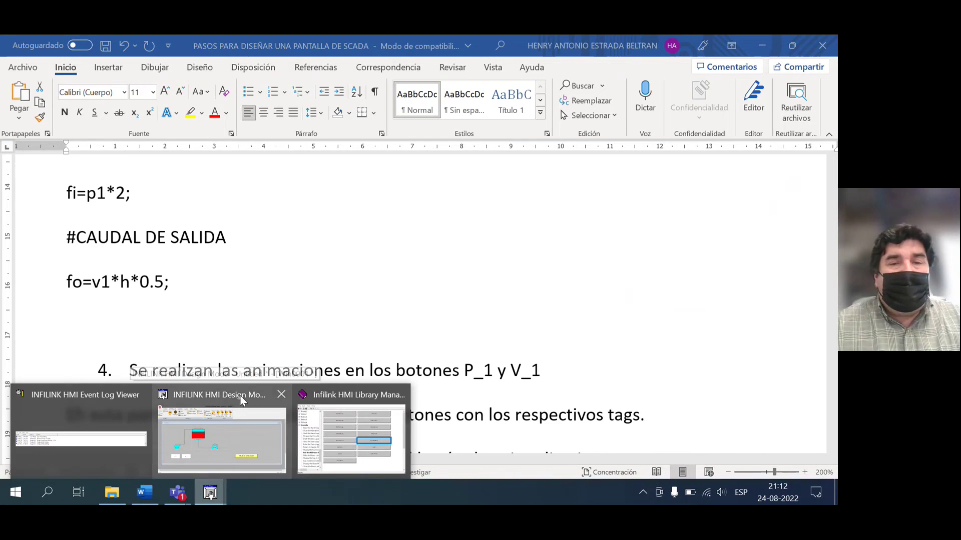
{"action": "left_click", "coordinate": [241, 400]}
{"action": "key", "text": "ctrl+v"}
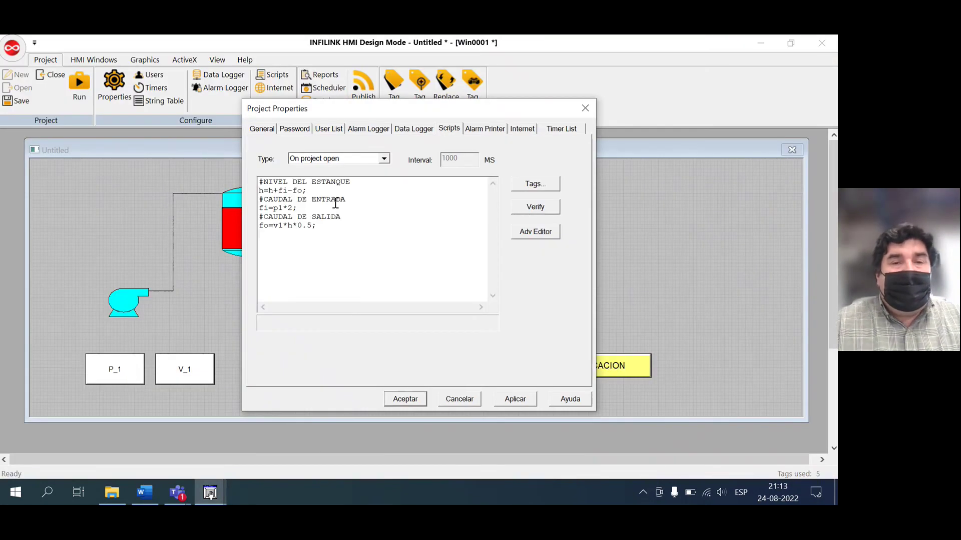
Check the script type and interval shown in the Word guide's example, and return to the INFILINK HMI project scripts
{"action": "left_click", "coordinate": [145, 493]}
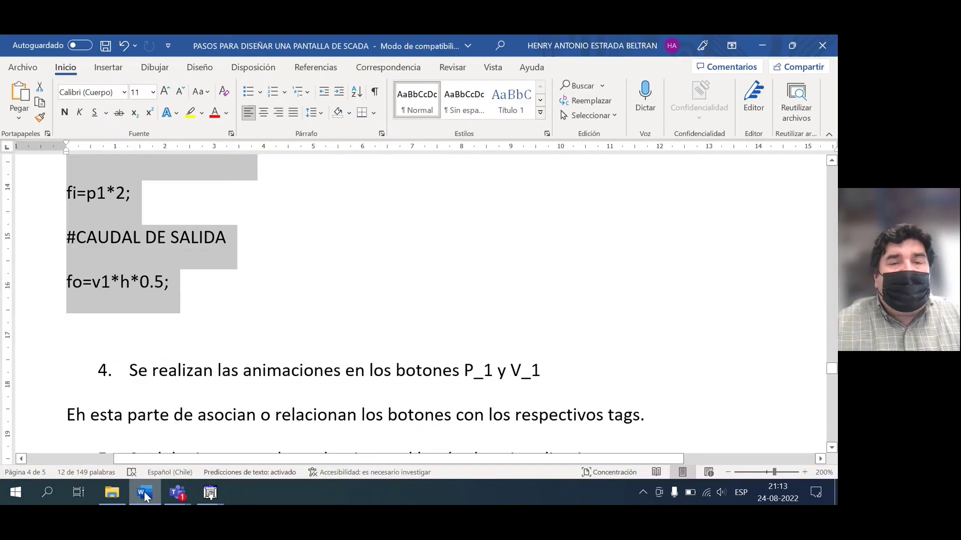
{"action": "left_click_drag", "start_coordinate": [832, 364], "coordinate": [833, 345]}
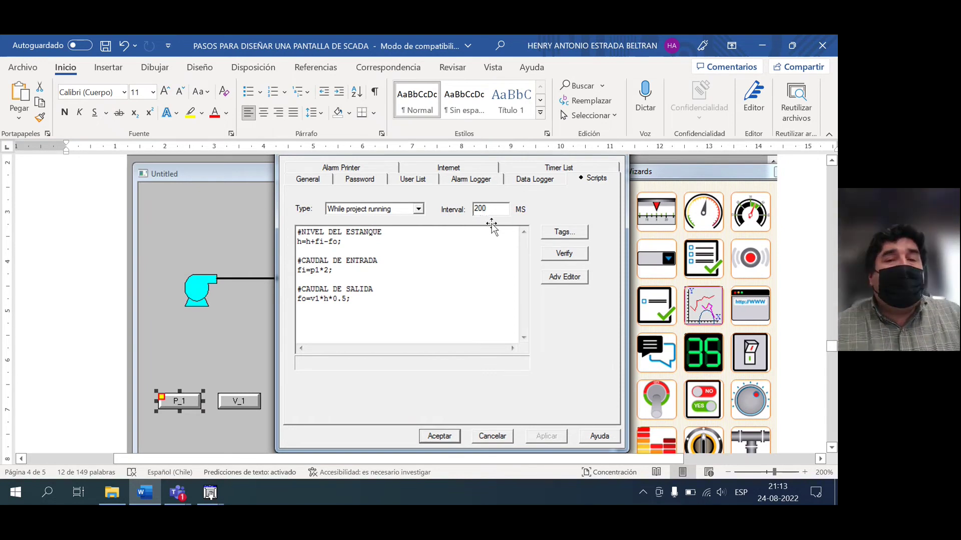
{"action": "mouse_move", "coordinate": [214, 494]}
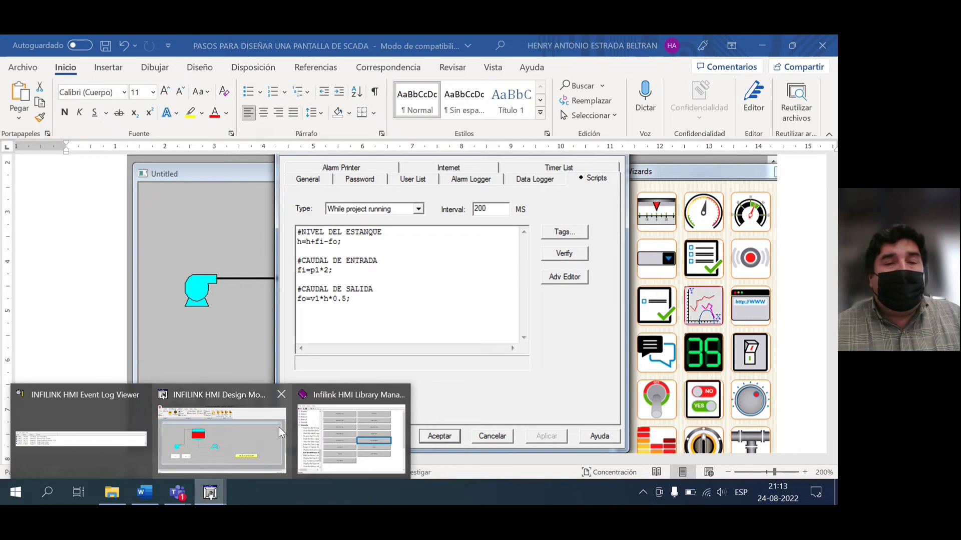
{"action": "left_click", "coordinate": [239, 398]}
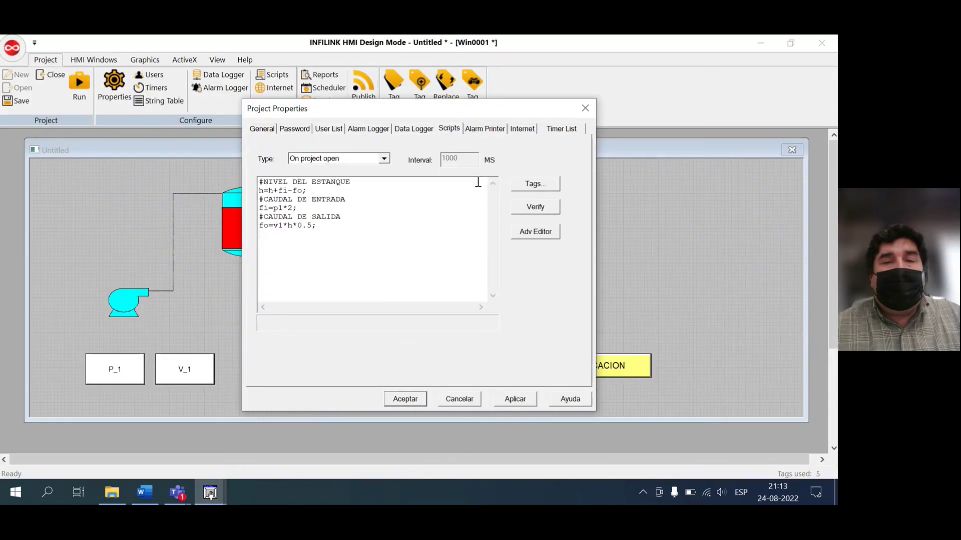
Switch the project script type to While project running and set its interval to 200 ms
{"action": "left_click", "coordinate": [387, 159]}
{"action": "left_click", "coordinate": [366, 180]}
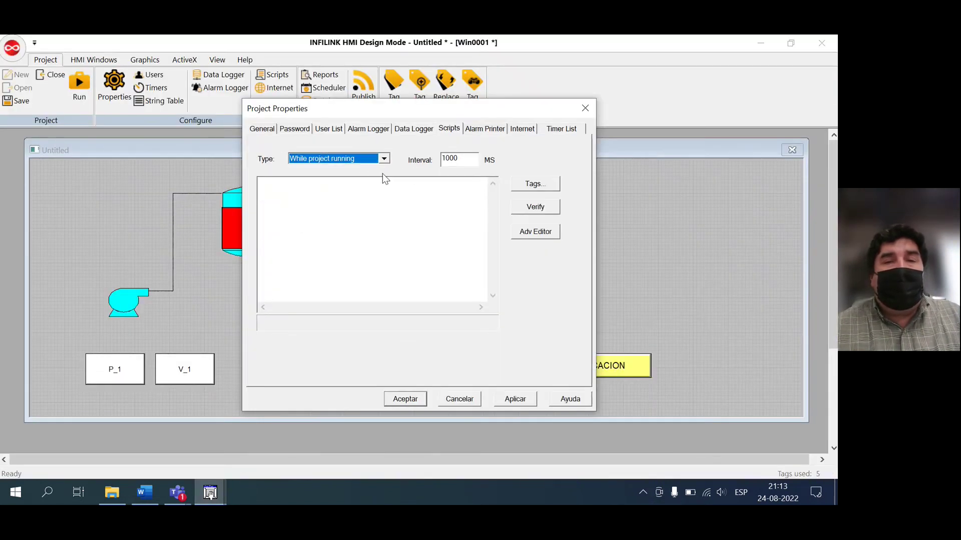
{"action": "left_click", "coordinate": [449, 159]}
{"action": "left_click_drag", "start_coordinate": [449, 160], "coordinate": [411, 162]}
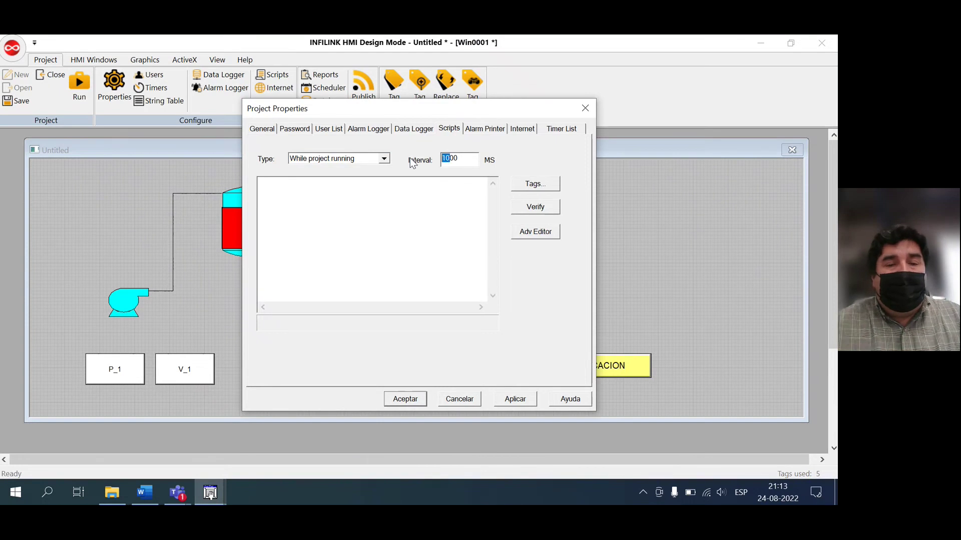
{"action": "type", "text": "2"}
Paste the copied tank equations h=h+fi-fo, fi=p1*2 and fo=v1*h*0.5 with their comments into the script, and accept the project properties
{"action": "left_click", "coordinate": [399, 191]}
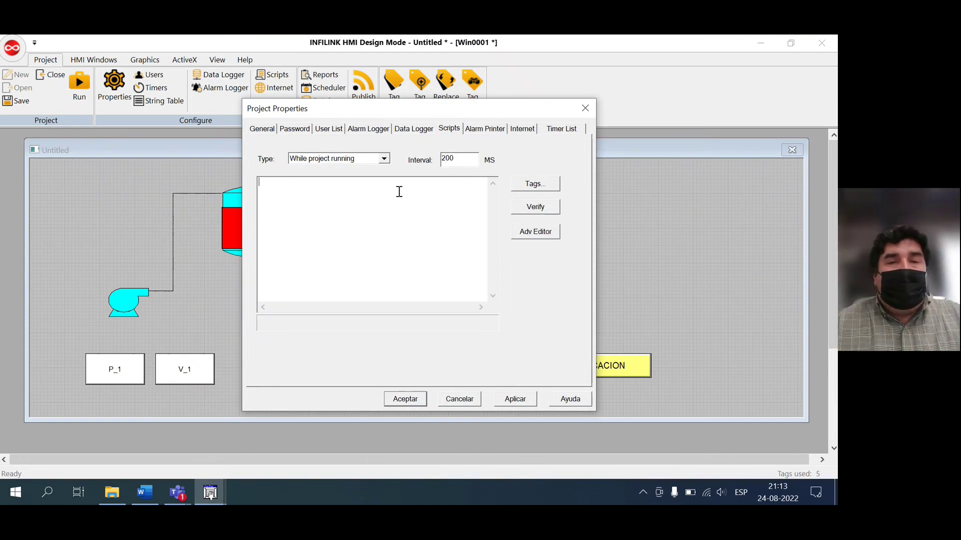
{"action": "key", "text": "ctrl+v"}
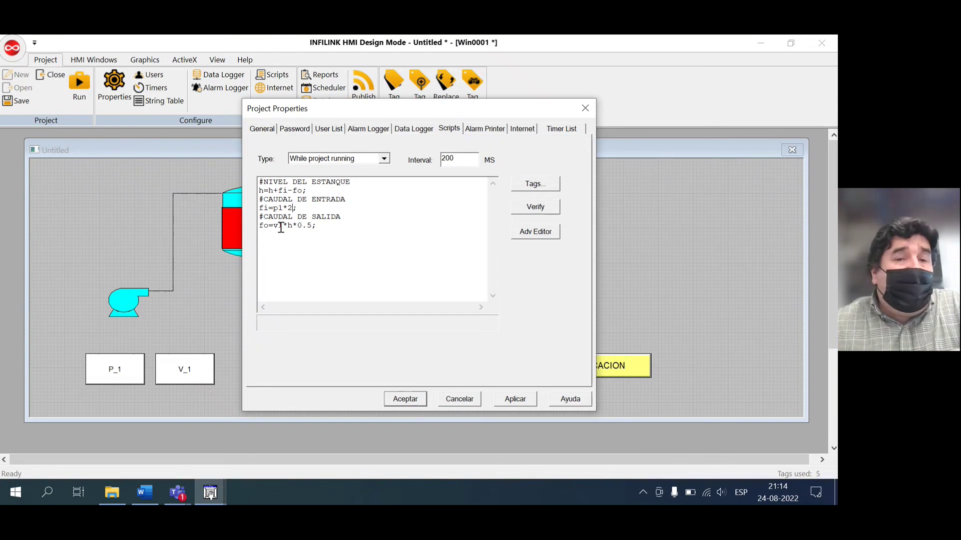
{"action": "left_click", "coordinate": [280, 228]}
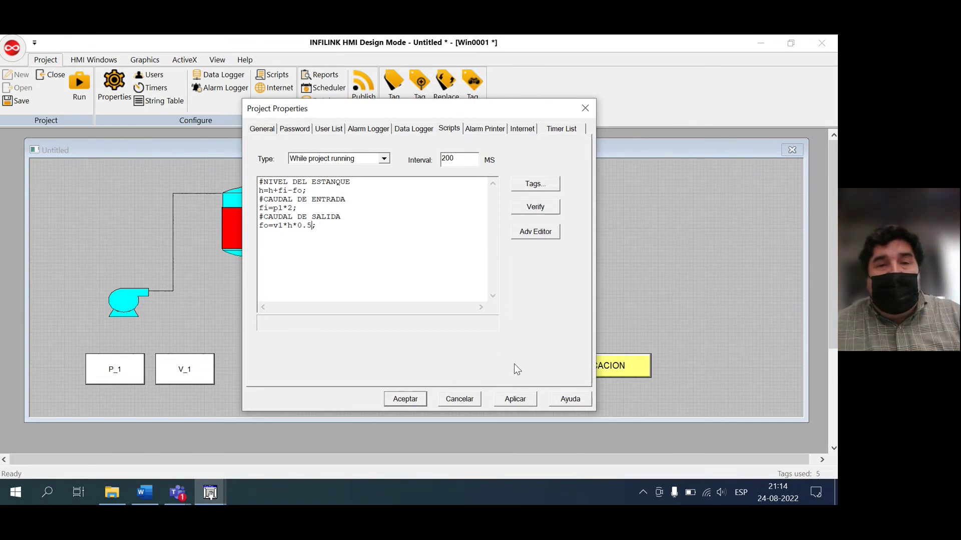
{"action": "left_click", "coordinate": [511, 401]}
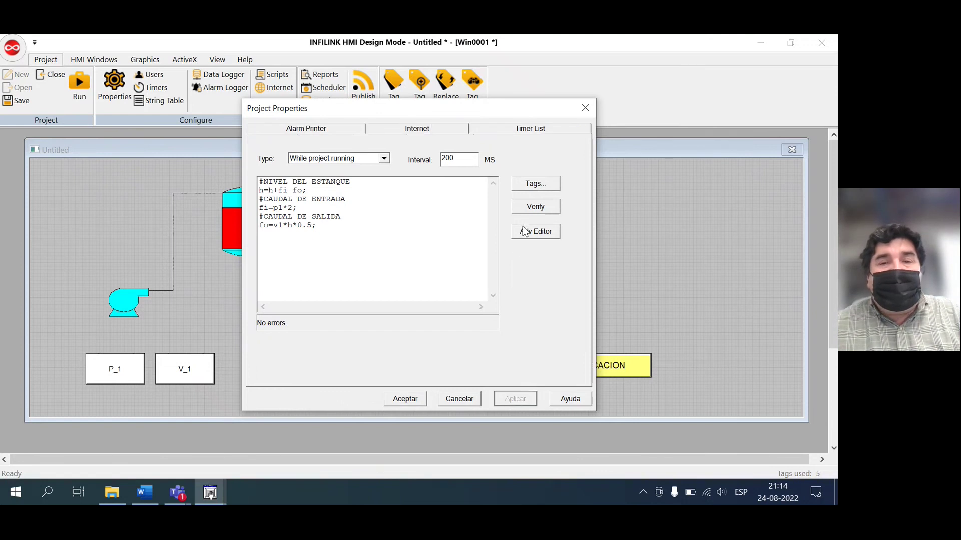
{"action": "left_click", "coordinate": [408, 399]}
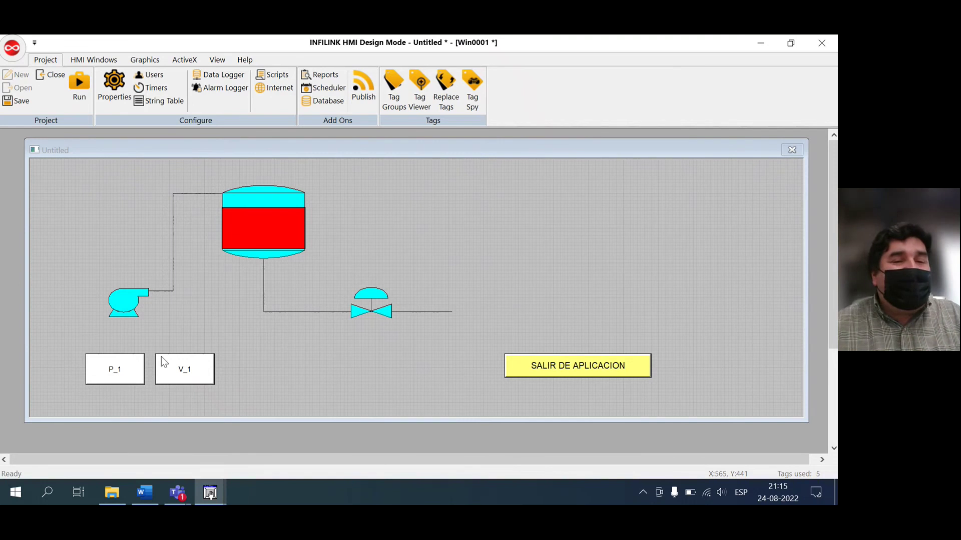
Start an Enter Data animation for the P_1 button and assign it the tag Grupo1\p1
{"action": "left_click", "coordinate": [108, 373]}
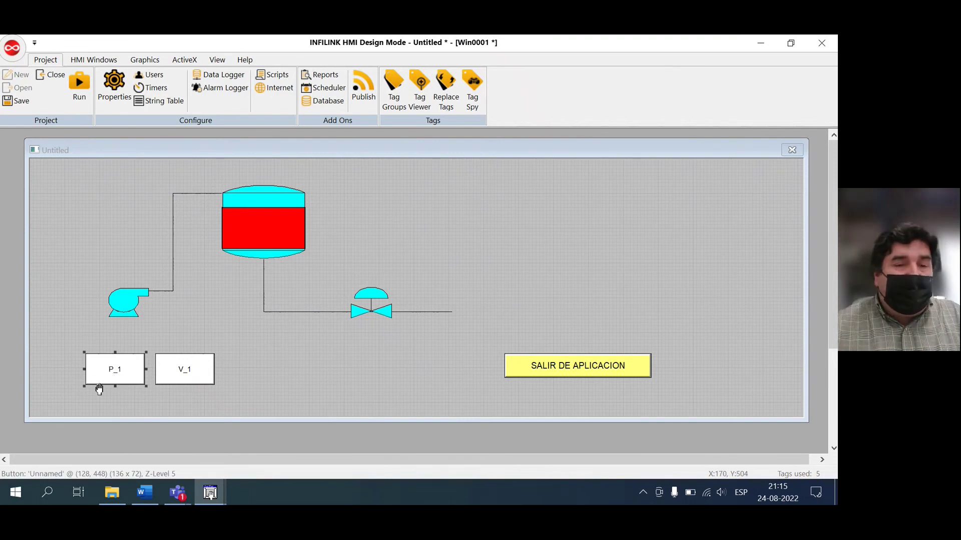
{"action": "right_click", "coordinate": [98, 385]}
{"action": "left_click", "coordinate": [139, 449]}
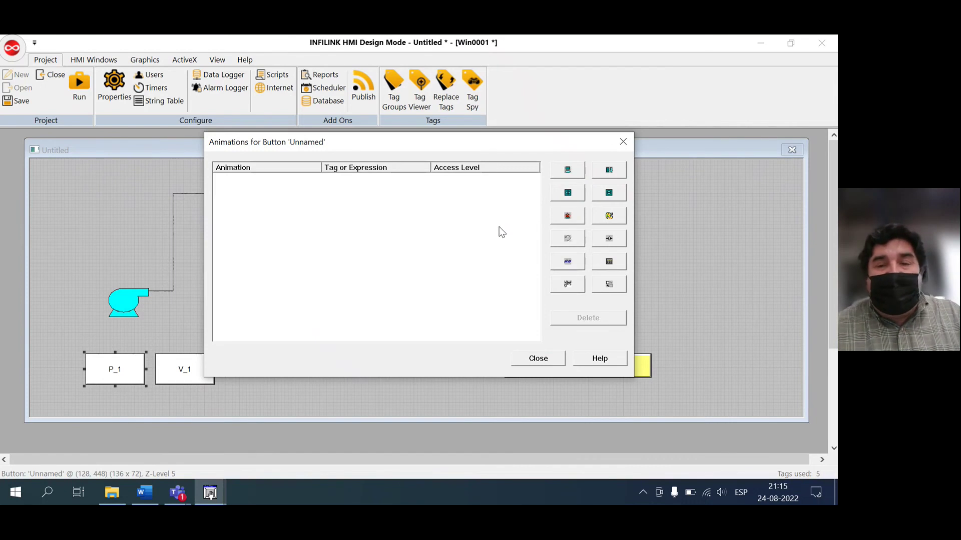
{"action": "left_click", "coordinate": [608, 282]}
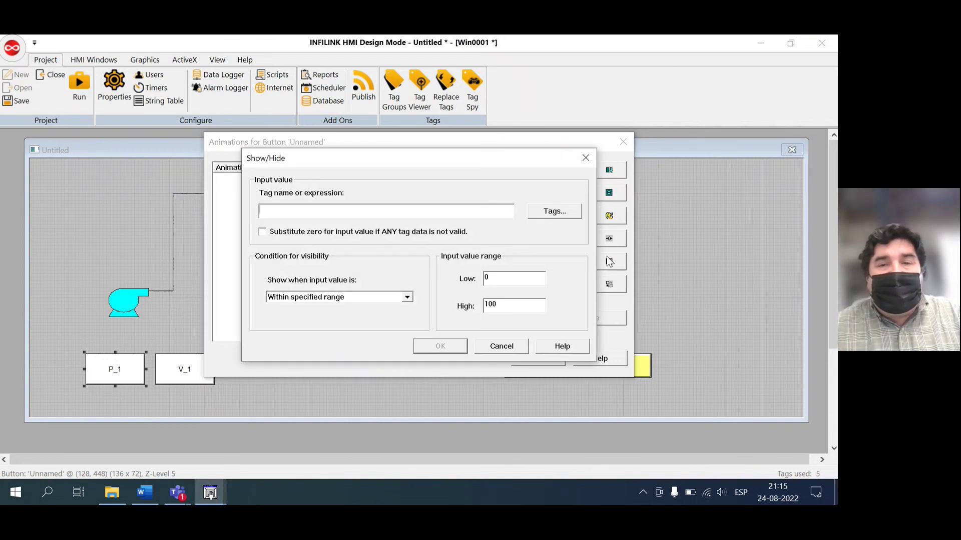
{"action": "left_click", "coordinate": [585, 157]}
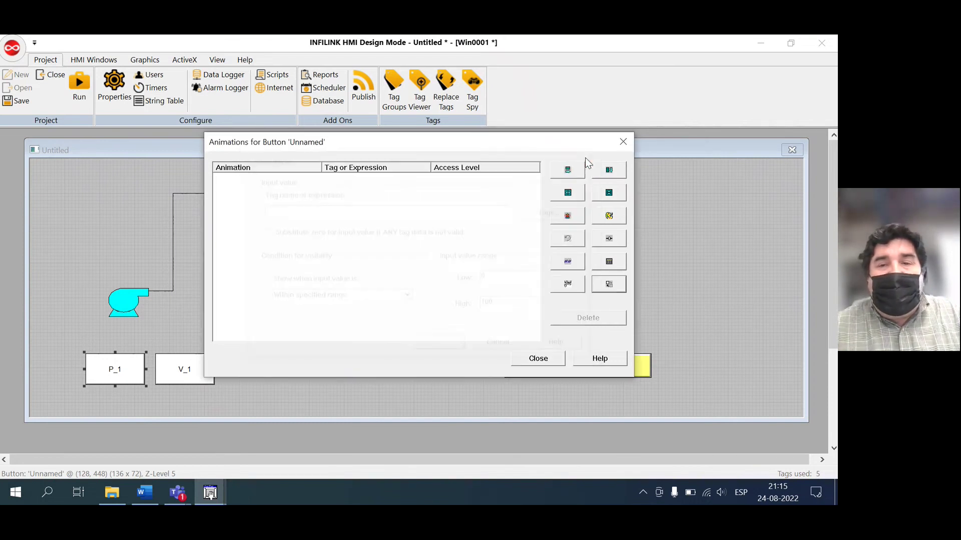
{"action": "left_click", "coordinate": [609, 263]}
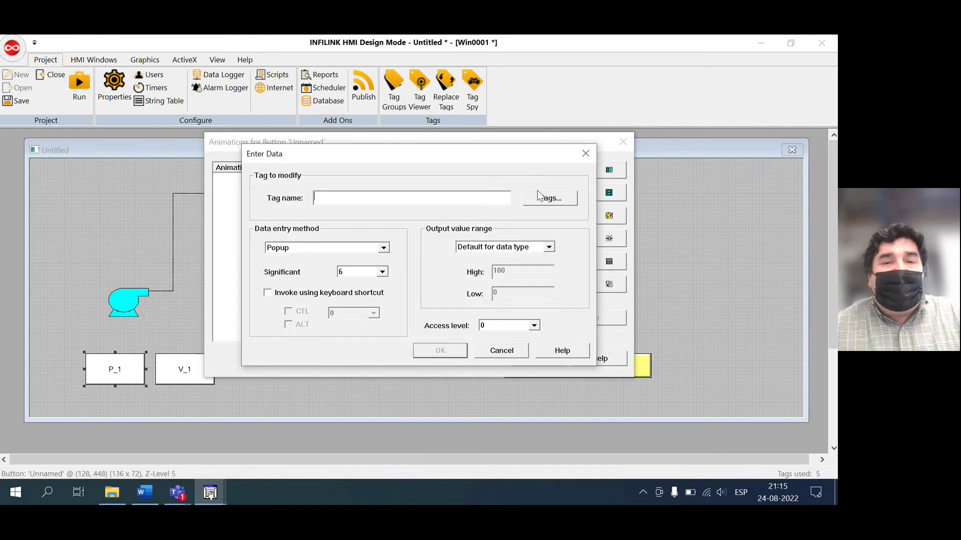
{"action": "left_click", "coordinate": [548, 201]}
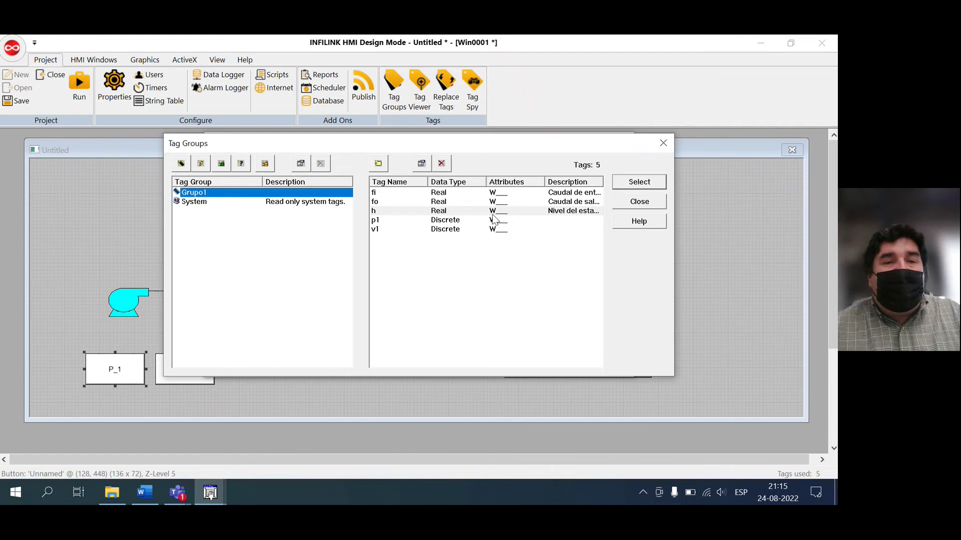
{"action": "double_click", "coordinate": [398, 221]}
Set the P_1 button's data entry method to Toggle TRUE/FALSE and finish its animation
{"action": "left_click", "coordinate": [383, 248]}
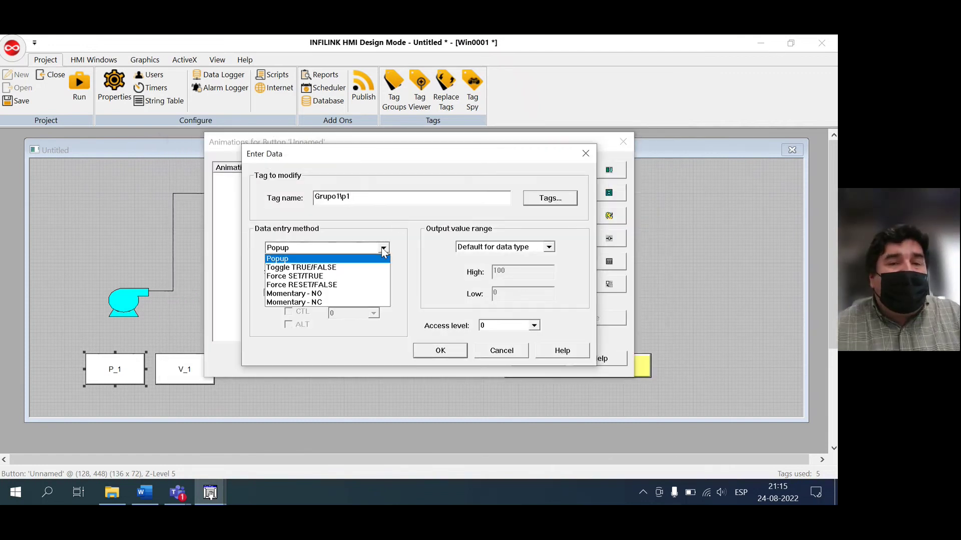
{"action": "left_click", "coordinate": [356, 270]}
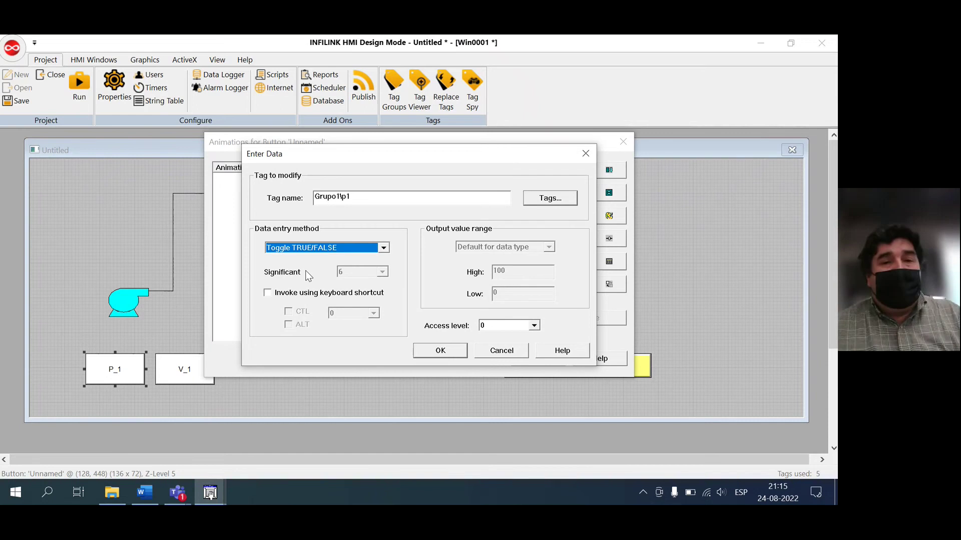
{"action": "left_click", "coordinate": [439, 351]}
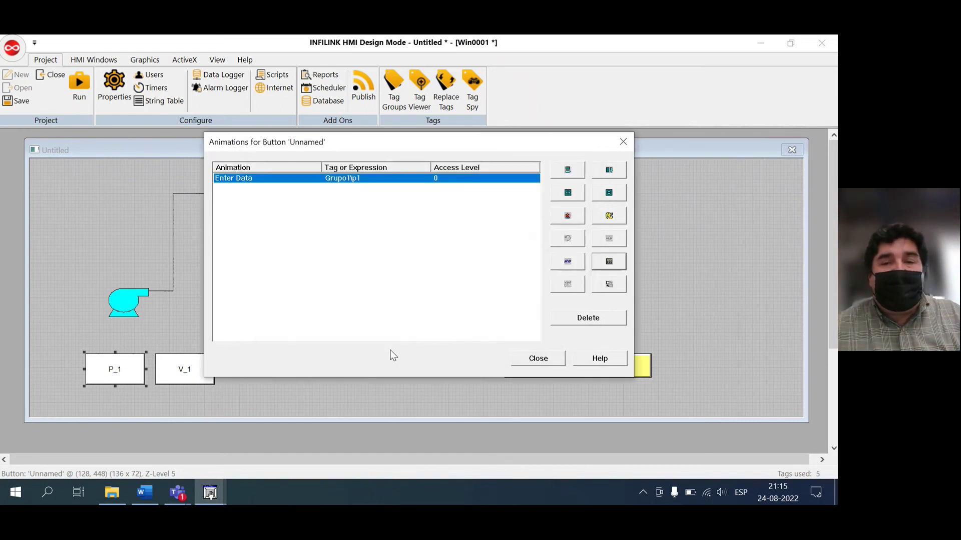
{"action": "left_click", "coordinate": [526, 359]}
Start an Enter Data animation for the V_1 button and assign it the tag Grupo1\v1
{"action": "left_click", "coordinate": [201, 370]}
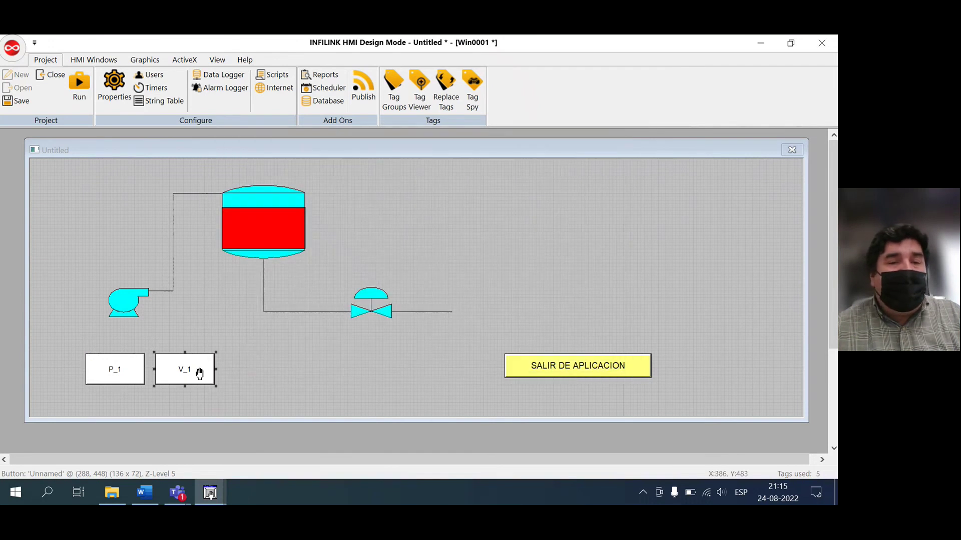
{"action": "left_click", "coordinate": [131, 370]}
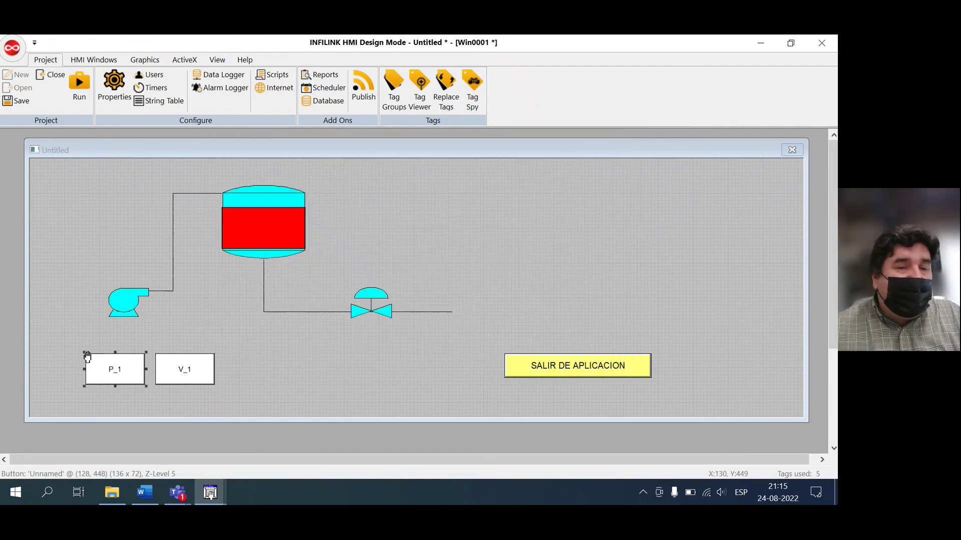
{"action": "left_click", "coordinate": [175, 370]}
{"action": "right_click", "coordinate": [176, 368]}
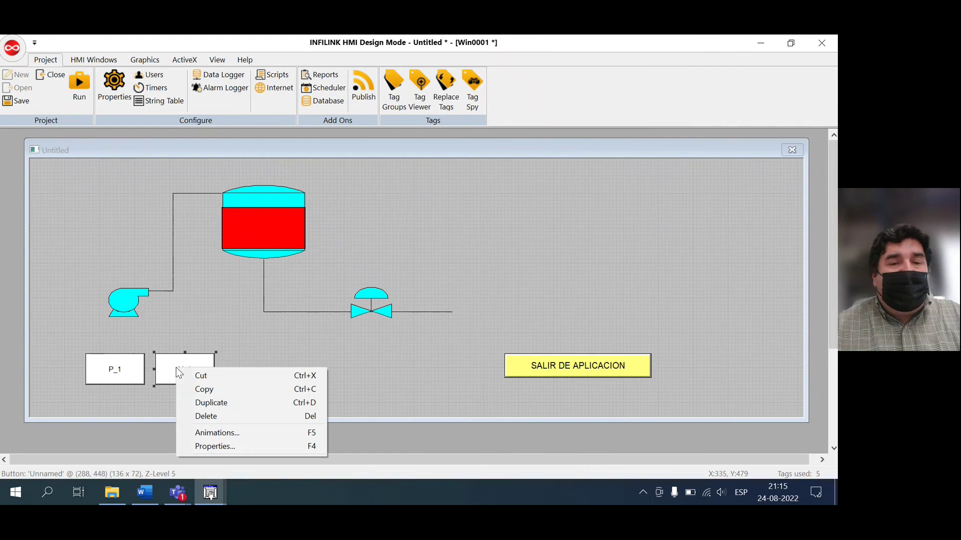
{"action": "left_click", "coordinate": [218, 432]}
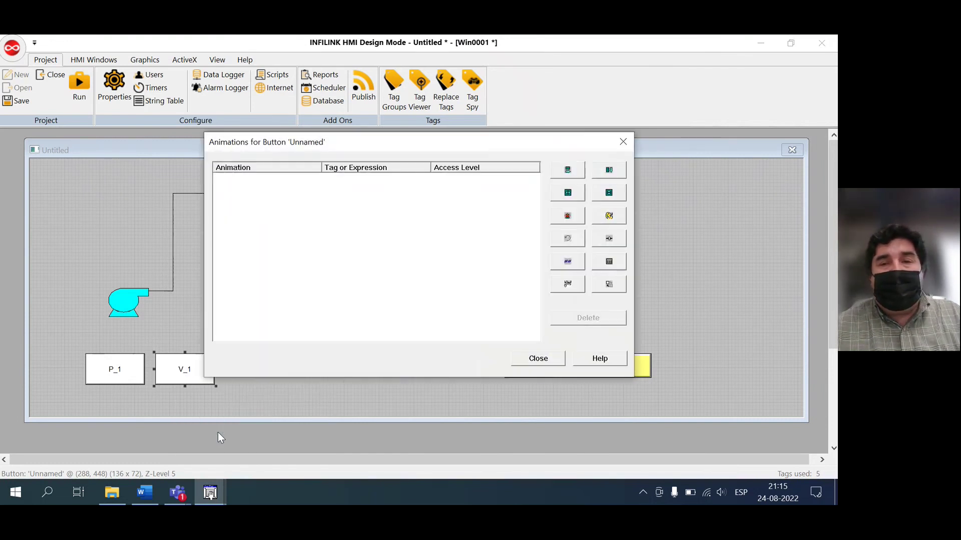
{"action": "left_click", "coordinate": [609, 261]}
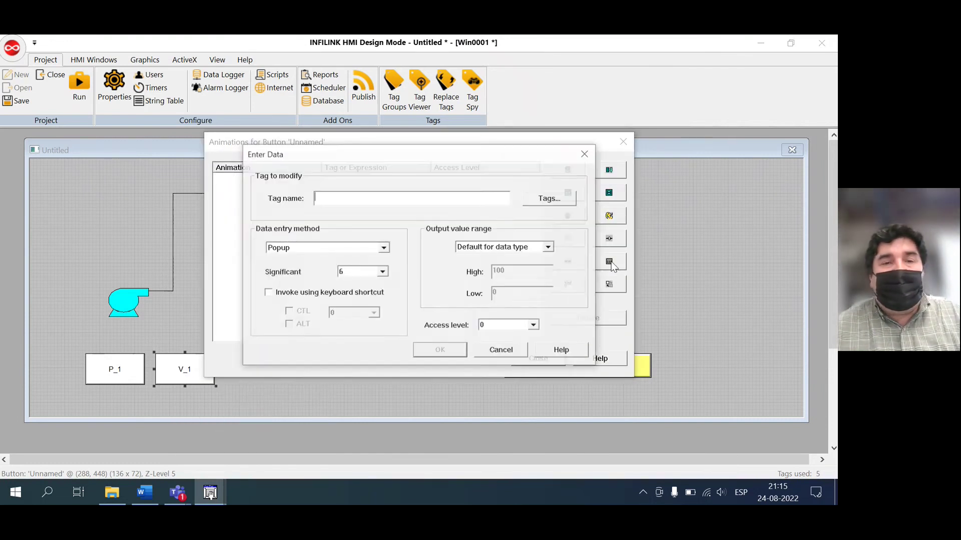
{"action": "left_click", "coordinate": [550, 199]}
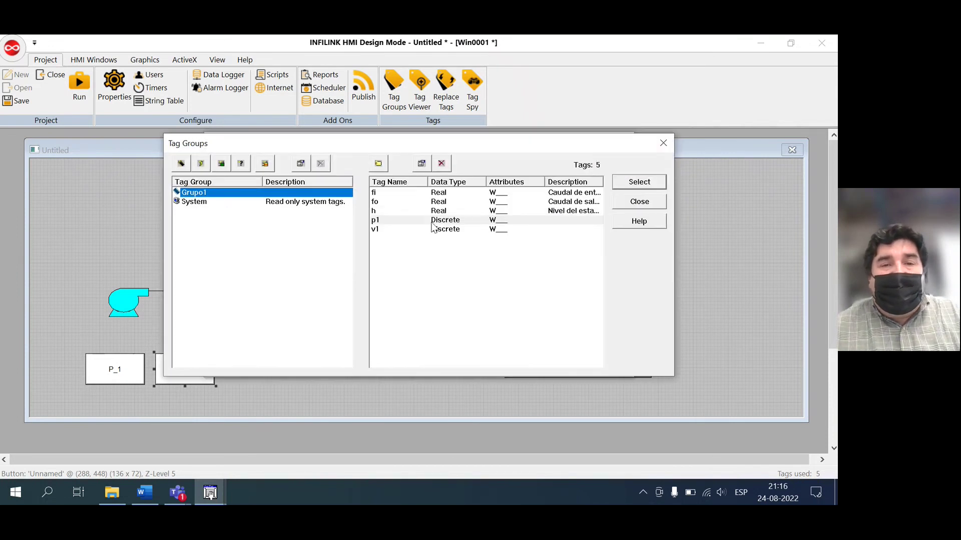
{"action": "left_click", "coordinate": [409, 228]}
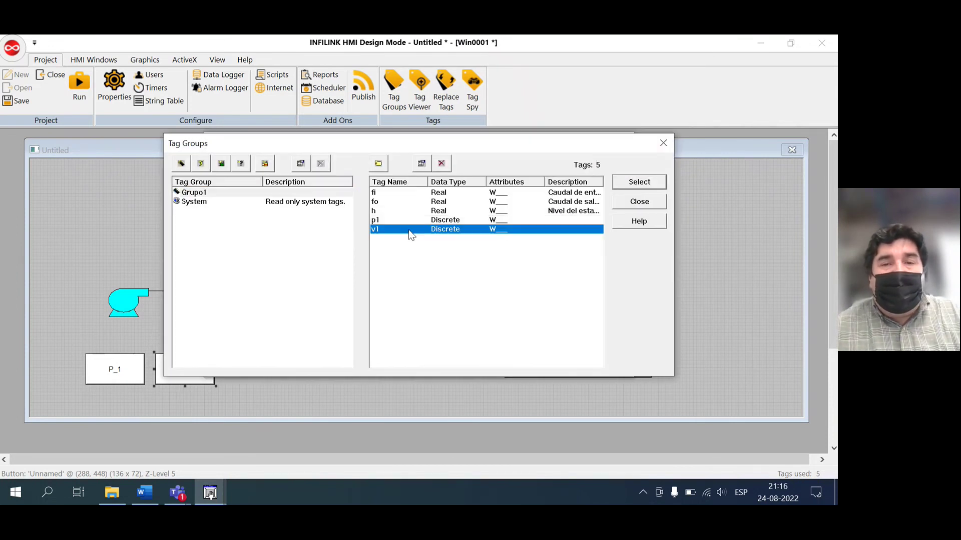
{"action": "left_click", "coordinate": [626, 184]}
Set the V_1 button's data entry method to Toggle TRUE/FALSE and finish its animation
{"action": "left_click", "coordinate": [355, 250]}
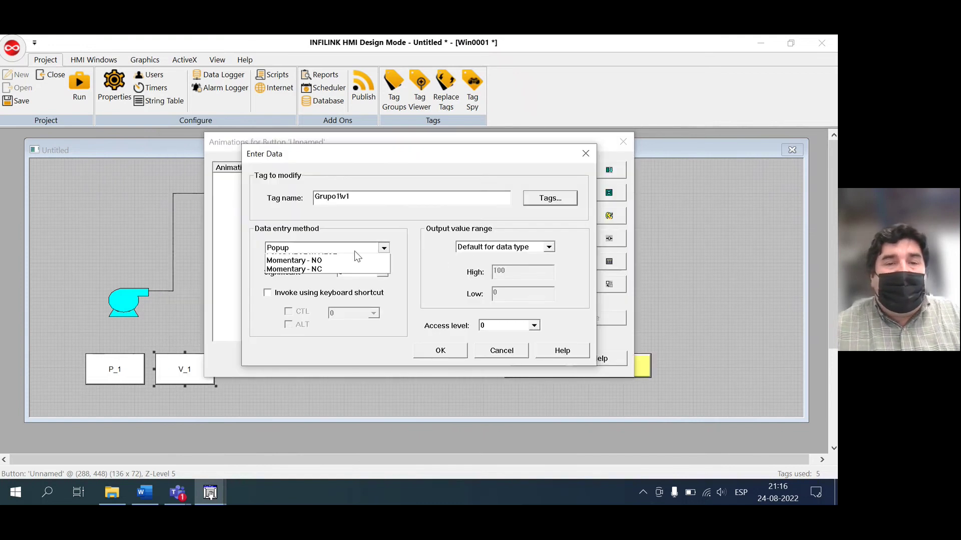
{"action": "left_click", "coordinate": [332, 268]}
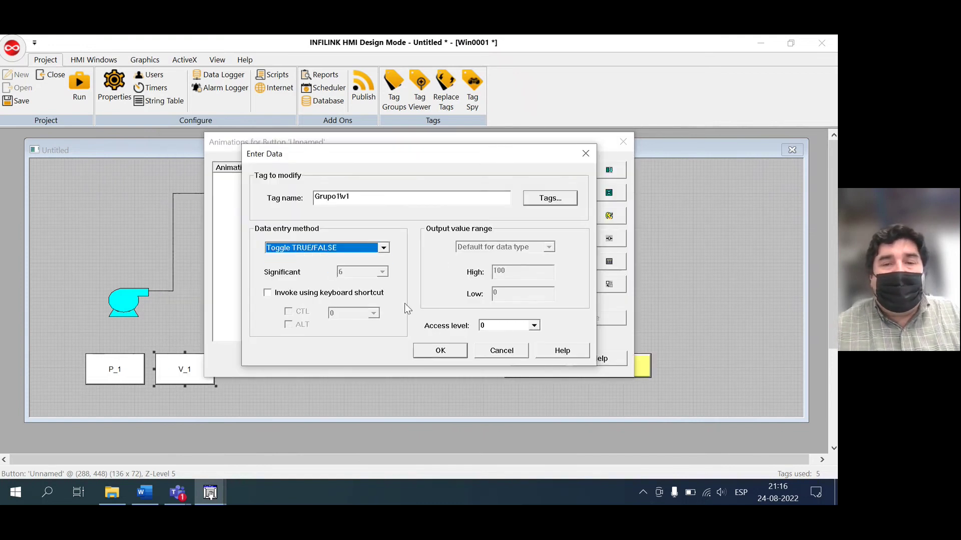
{"action": "left_click", "coordinate": [441, 350]}
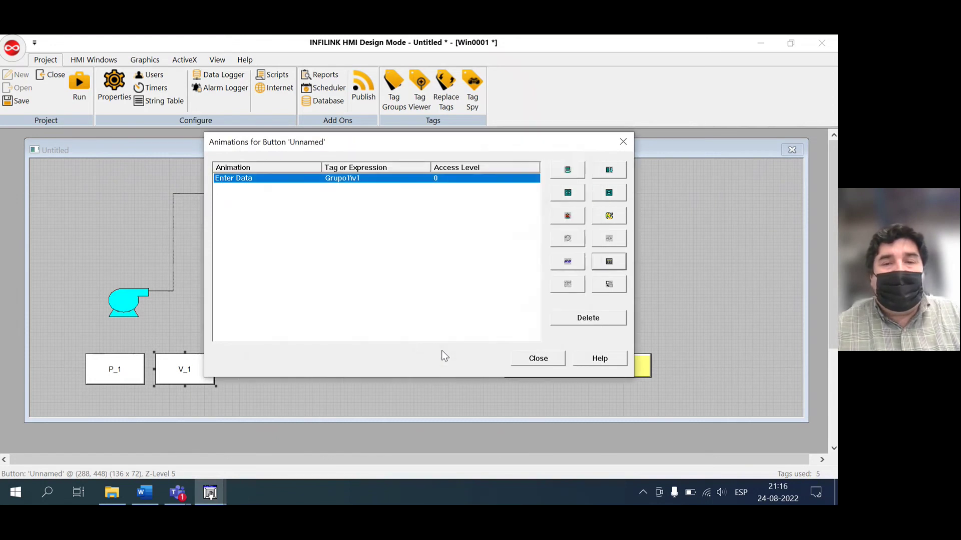
{"action": "left_click", "coordinate": [538, 359]}
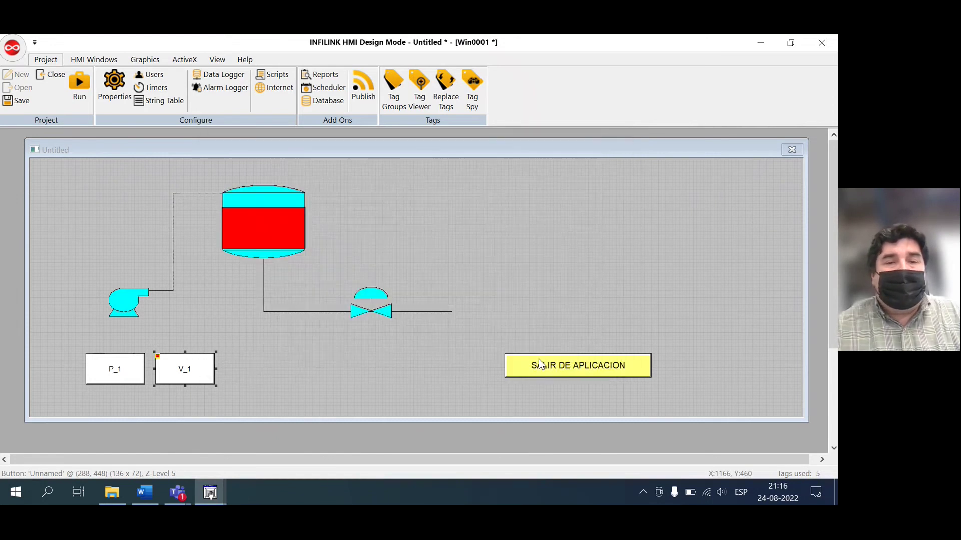
Start an Enter Data animation for the valve symbol and assign it the tag Grupo1\fo
{"action": "left_click", "coordinate": [367, 310]}
{"action": "left_click", "coordinate": [371, 303]}
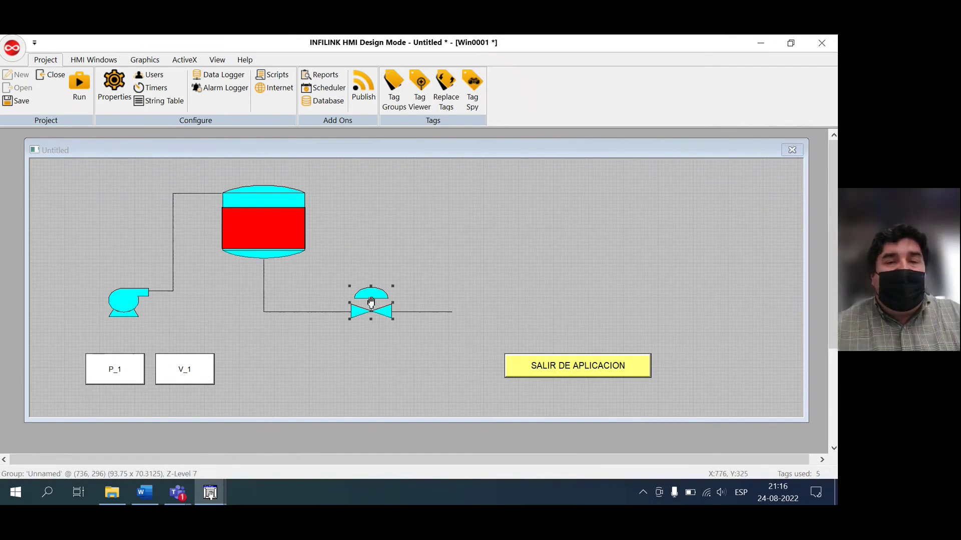
{"action": "right_click", "coordinate": [371, 302]}
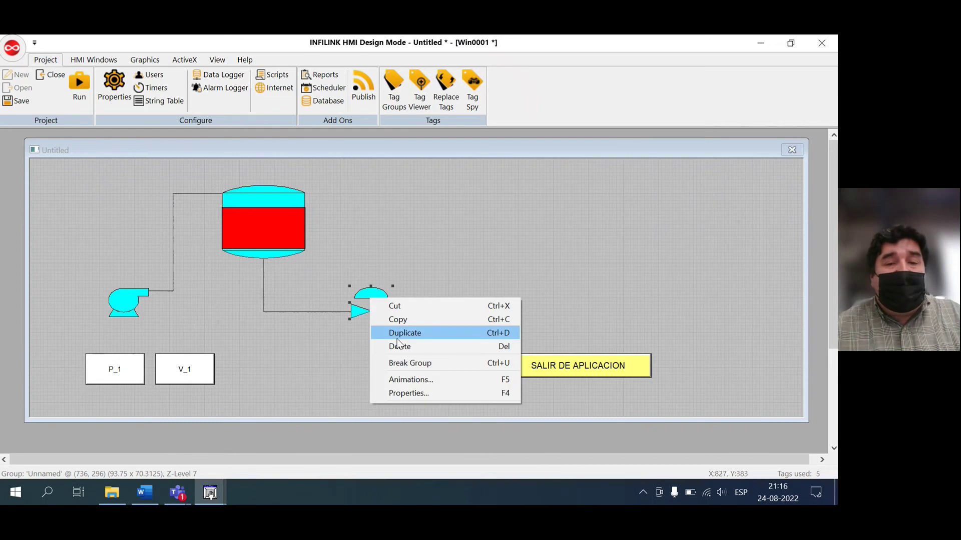
{"action": "left_click", "coordinate": [403, 376]}
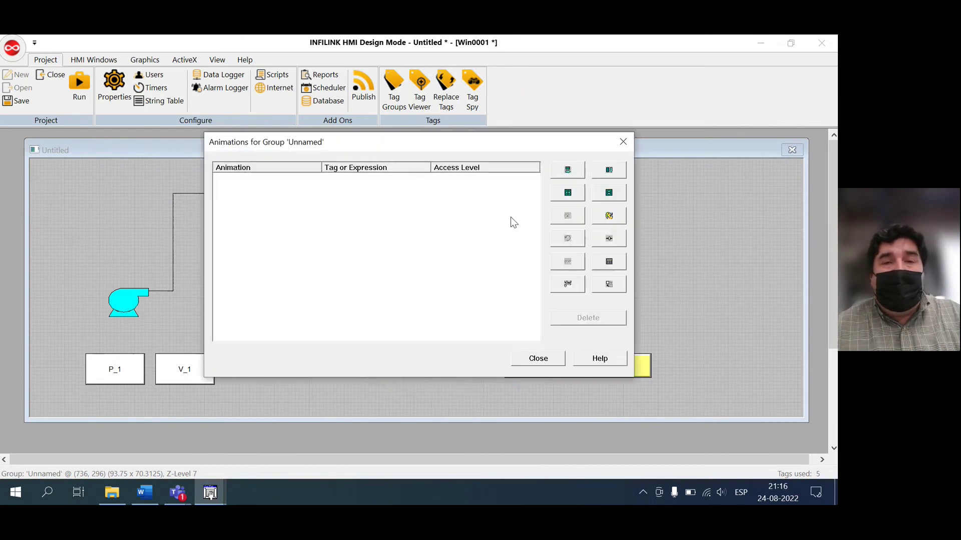
{"action": "left_click", "coordinate": [610, 264]}
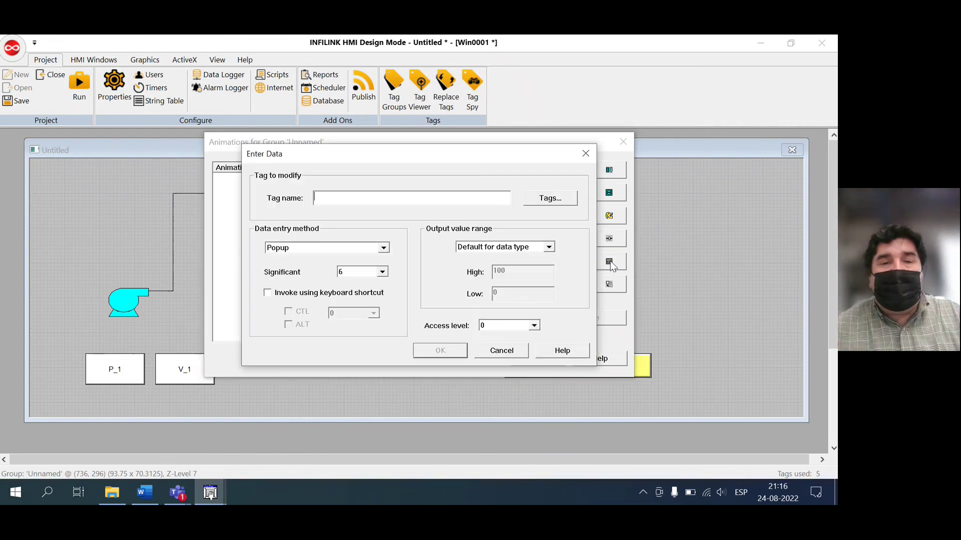
{"action": "left_click", "coordinate": [548, 206]}
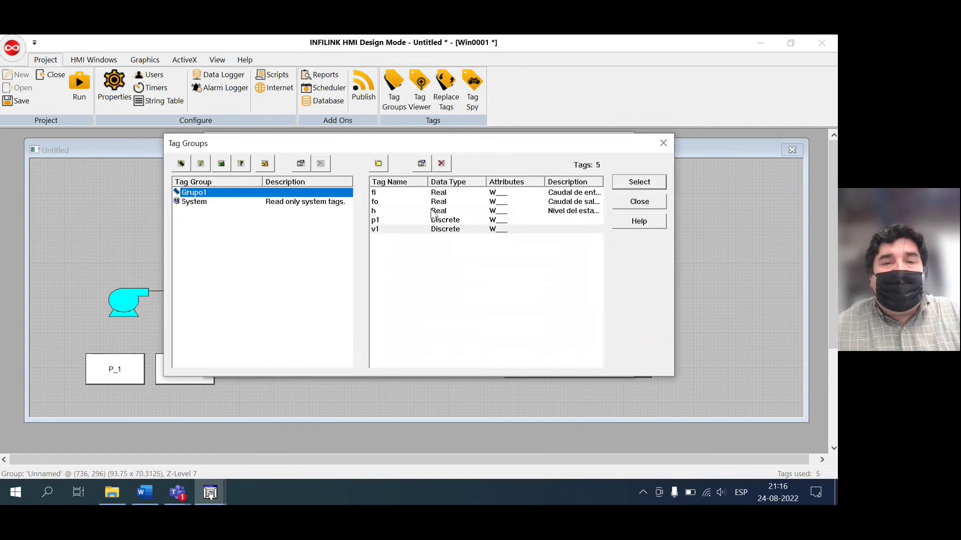
{"action": "left_click", "coordinate": [419, 202]}
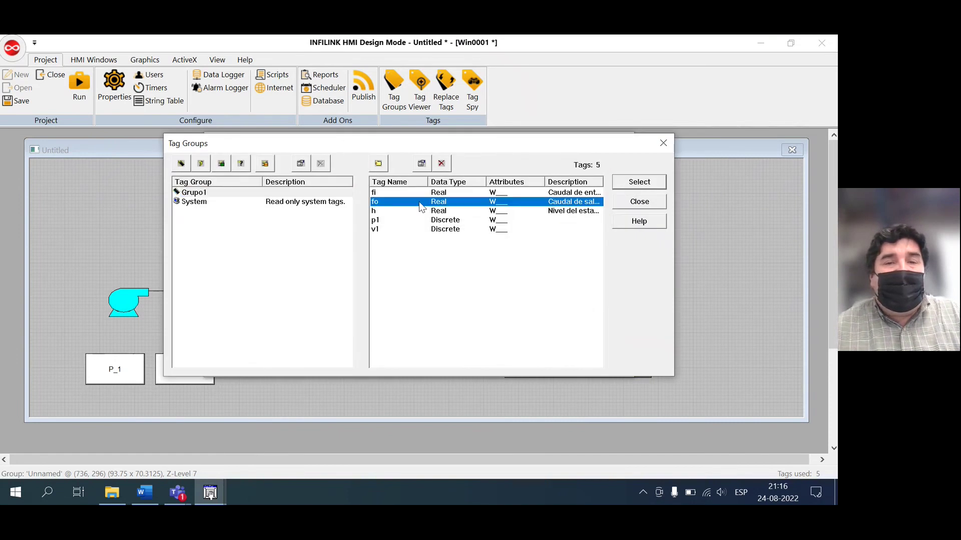
{"action": "left_click", "coordinate": [639, 184]}
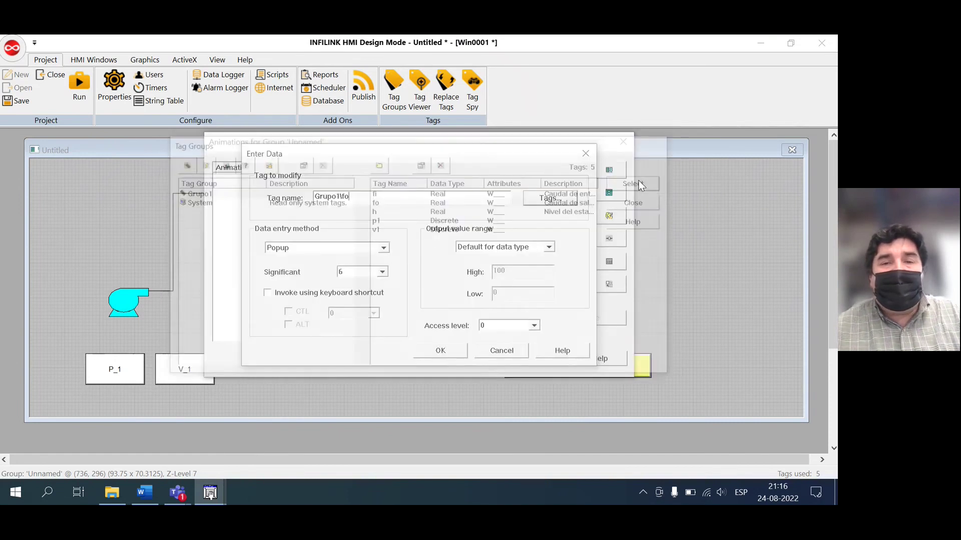
Set the valve symbol's data entry method to Toggle TRUE/FALSE and finish its animation
{"action": "left_click", "coordinate": [379, 252]}
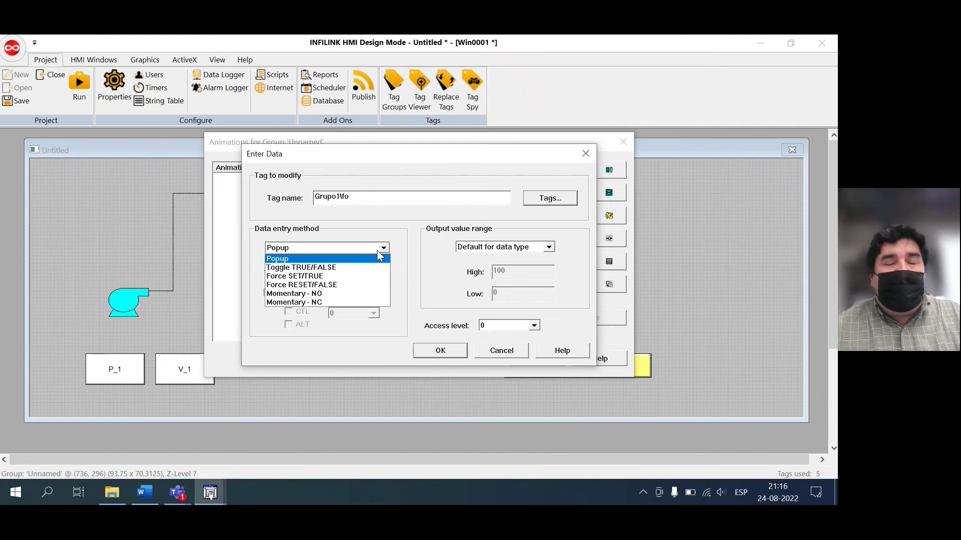
{"action": "left_click", "coordinate": [343, 269]}
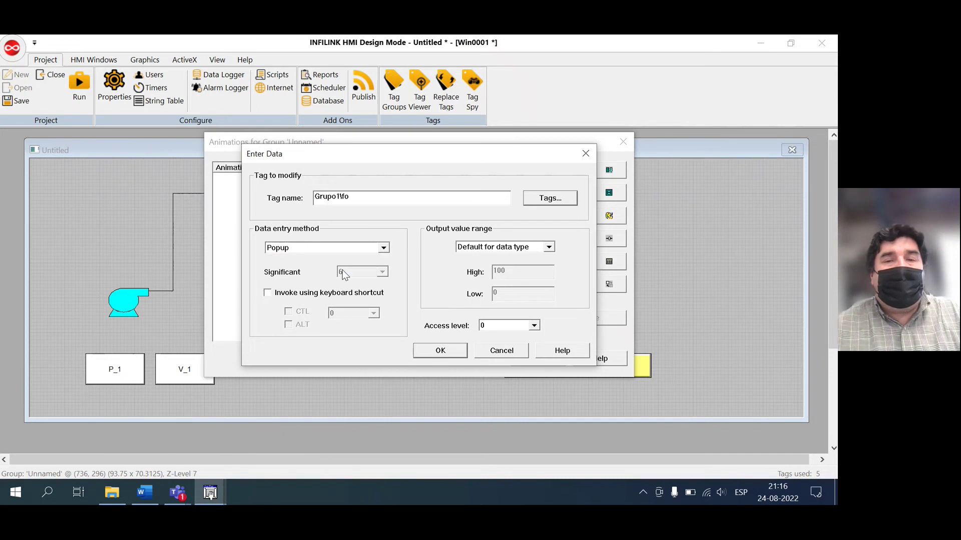
{"action": "left_click", "coordinate": [441, 351]}
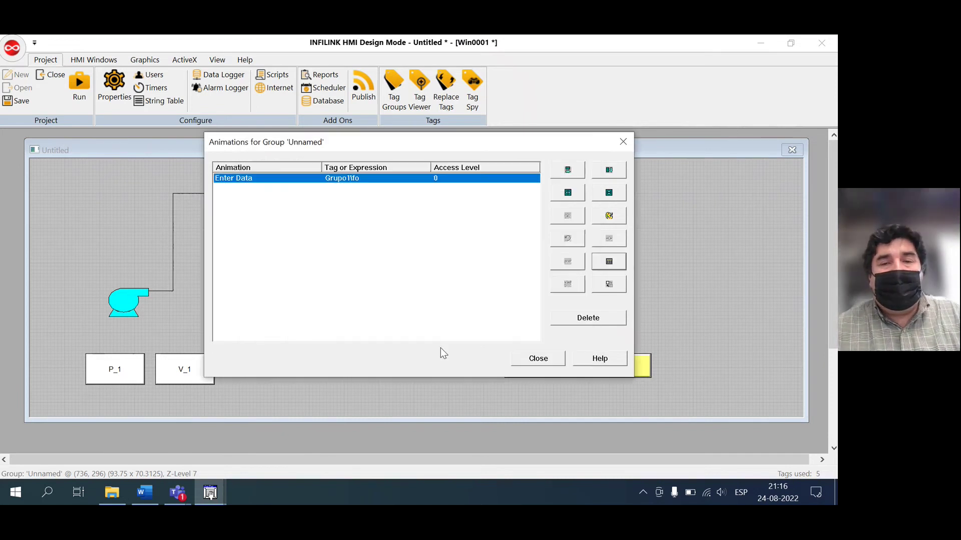
{"action": "left_click", "coordinate": [536, 359]}
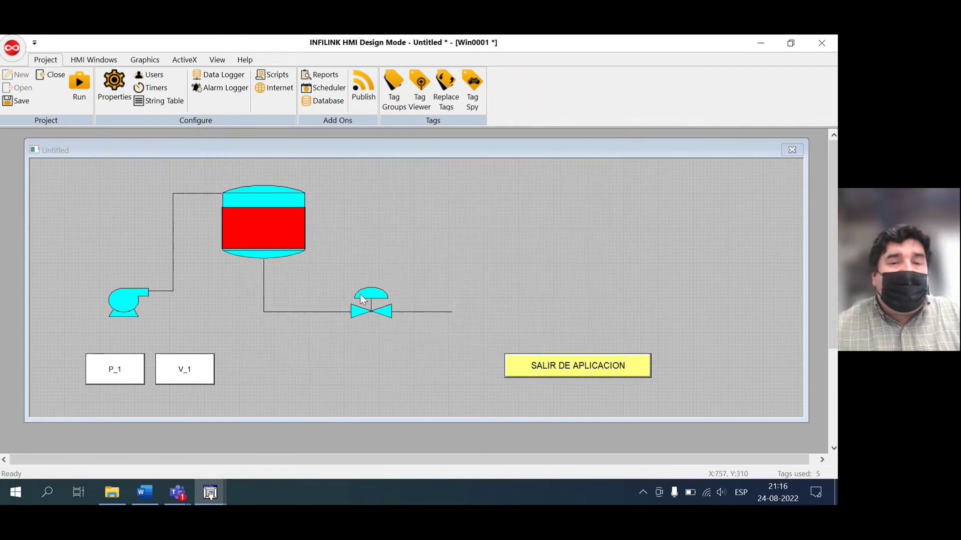
{"action": "left_click", "coordinate": [362, 303]}
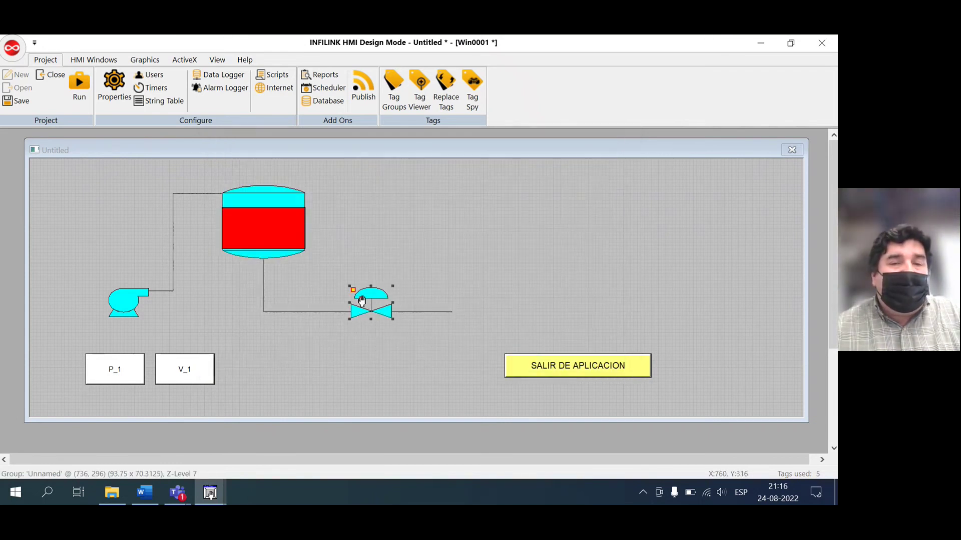
Start an Enter Data animation for the pump symbol and assign it the tag Grupo1\fi
{"action": "left_click", "coordinate": [128, 303]}
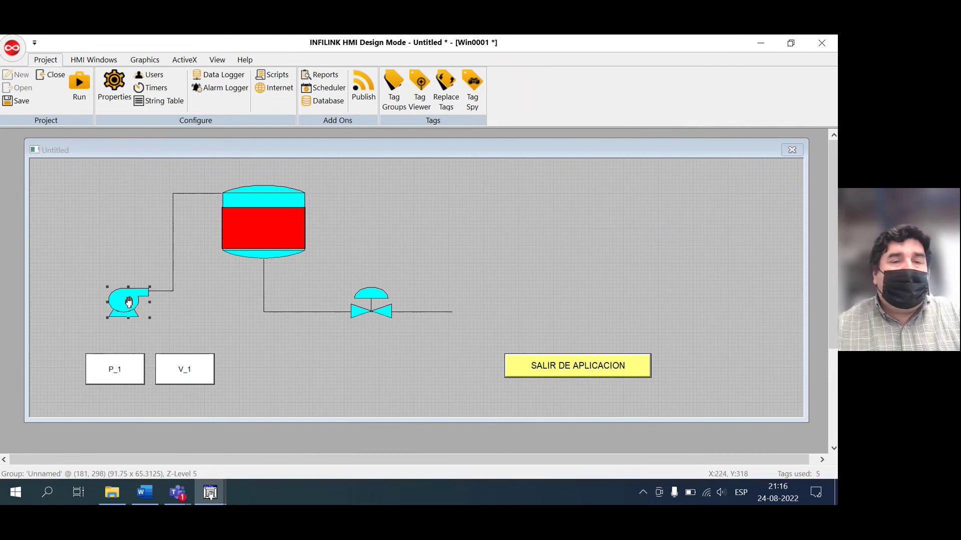
{"action": "right_click", "coordinate": [128, 299]}
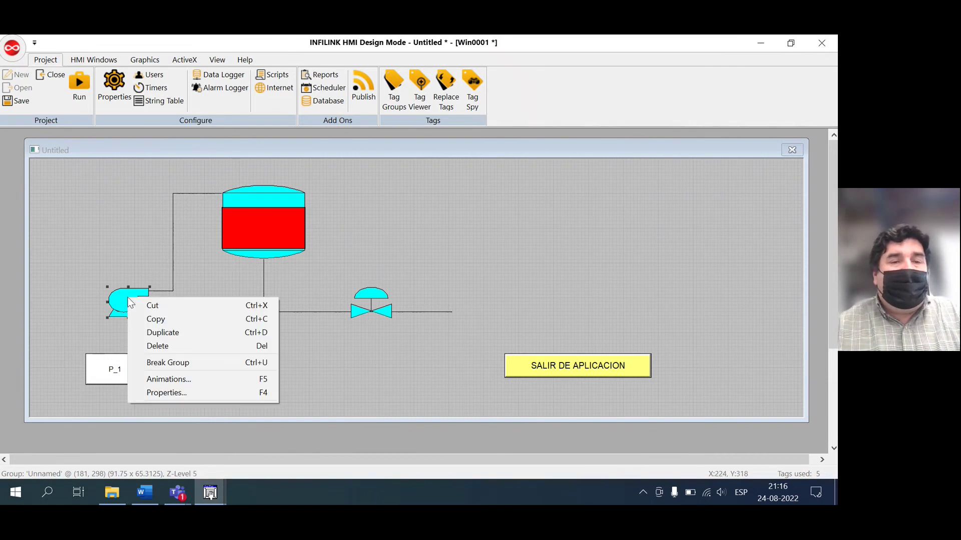
{"action": "left_click", "coordinate": [169, 380]}
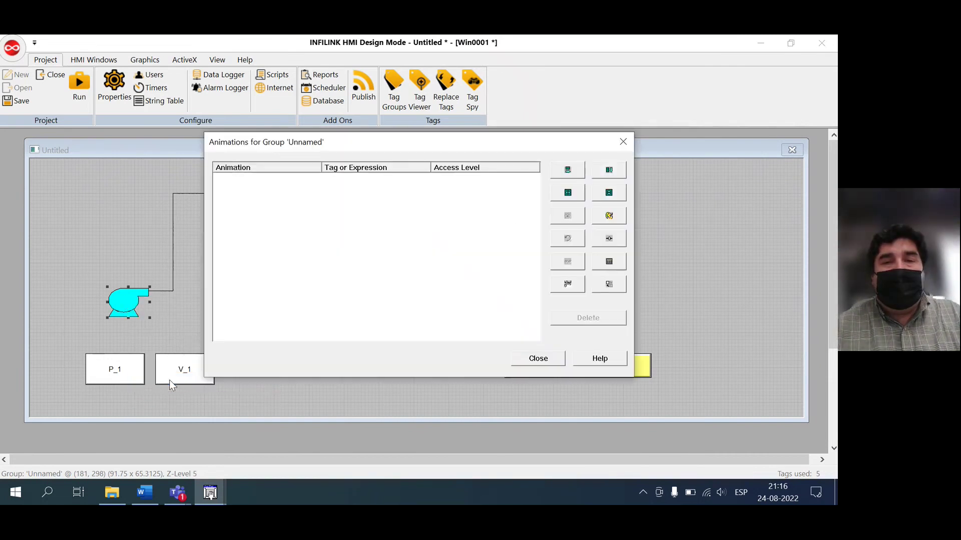
{"action": "left_click", "coordinate": [610, 262]}
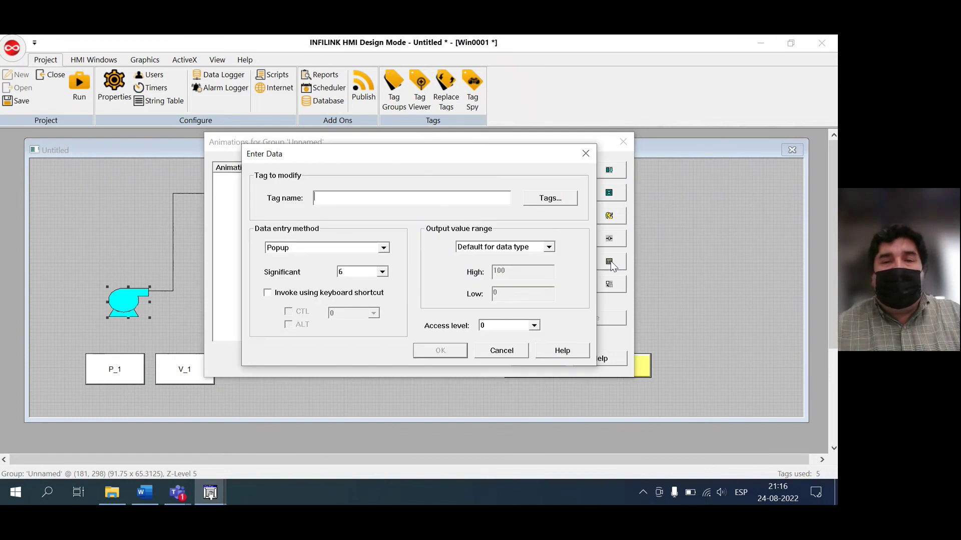
{"action": "left_click", "coordinate": [546, 204]}
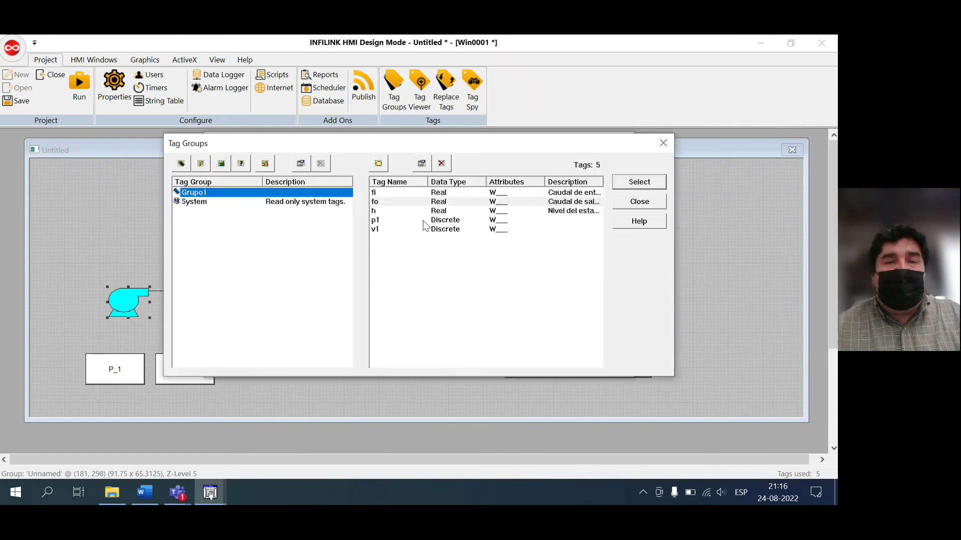
{"action": "left_click", "coordinate": [418, 194]}
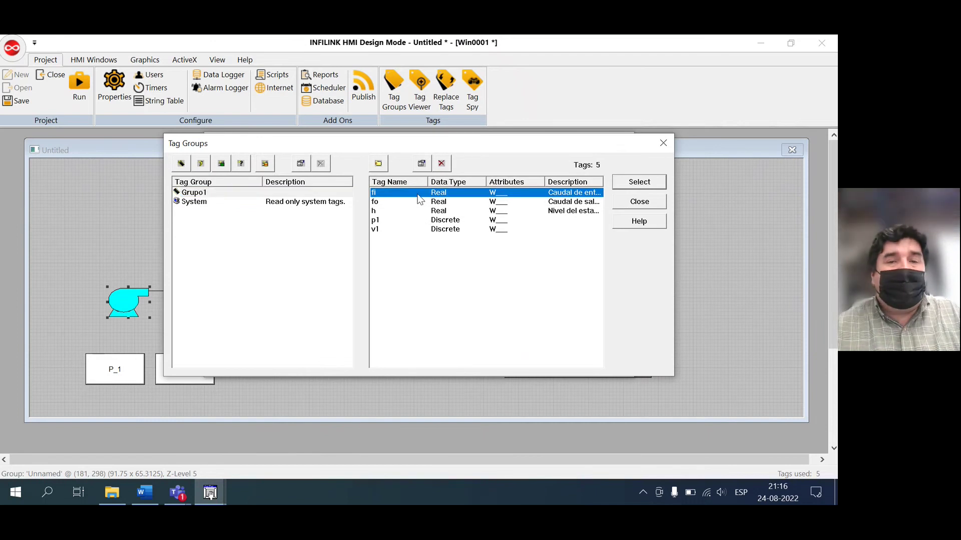
{"action": "left_click", "coordinate": [635, 186]}
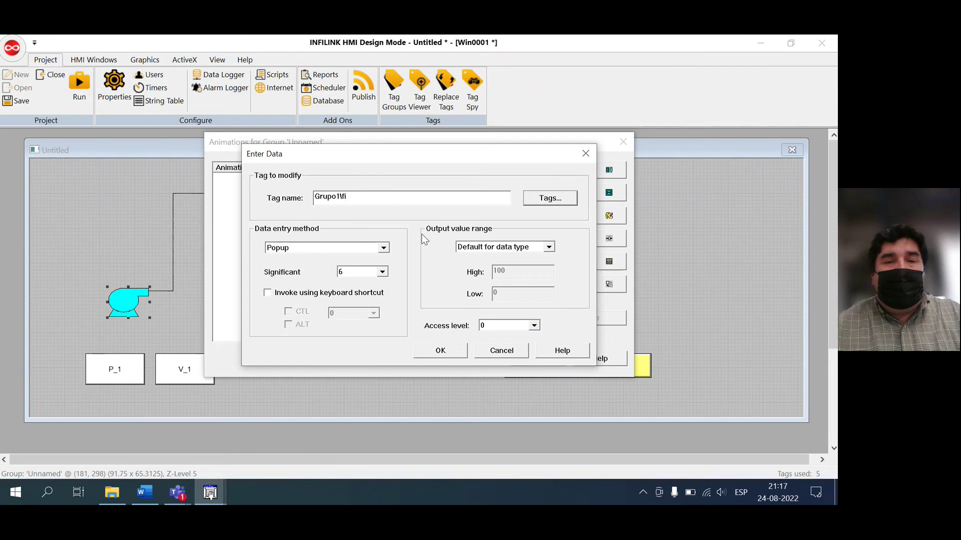
Set the pump symbol's data entry method to Toggle TRUE/FALSE and finish its animation
{"action": "left_click", "coordinate": [383, 247]}
{"action": "left_click", "coordinate": [338, 267]}
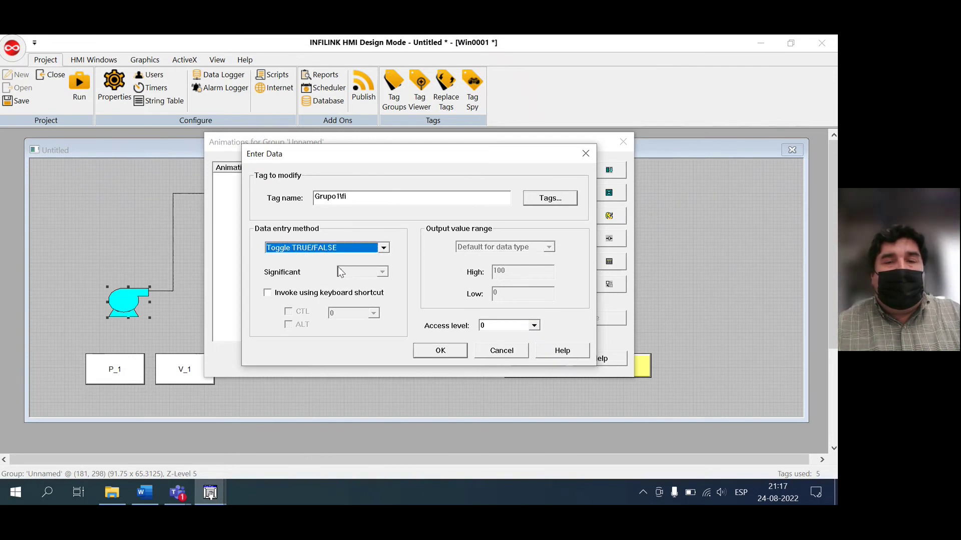
{"action": "left_click", "coordinate": [436, 352]}
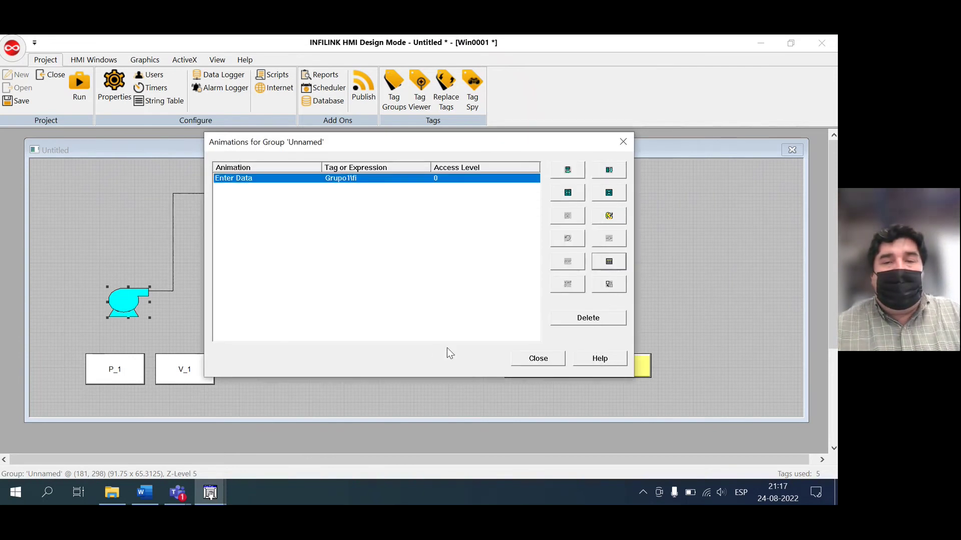
{"action": "left_click", "coordinate": [531, 360]}
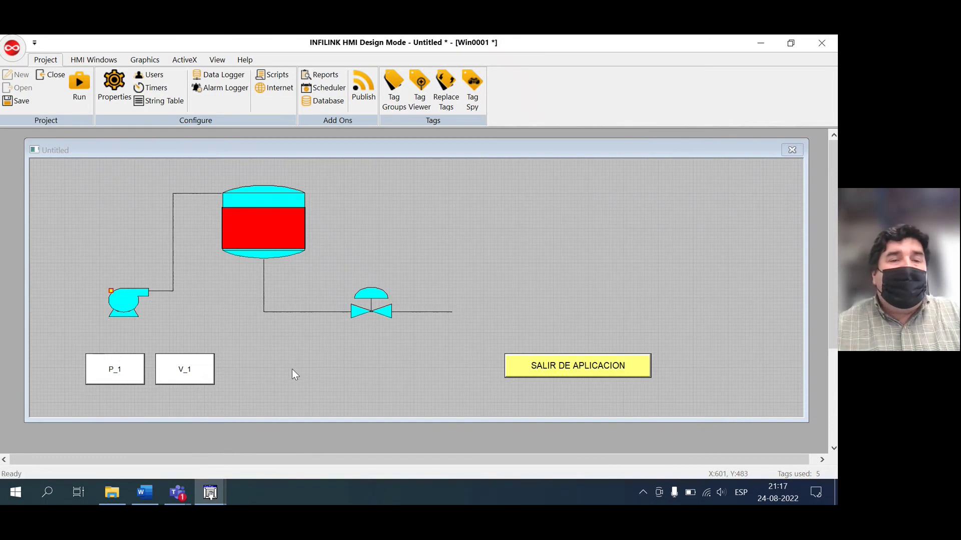
Start a Stretch Vertically animation for the red level rectangle in the tank and assign it the tag Grupo1\h
{"action": "left_click", "coordinate": [263, 234]}
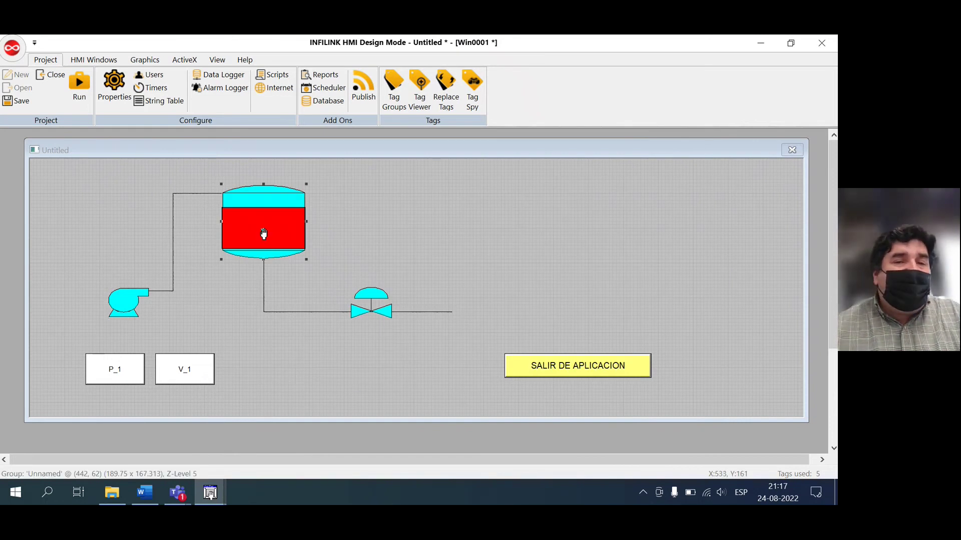
{"action": "left_click", "coordinate": [264, 235]}
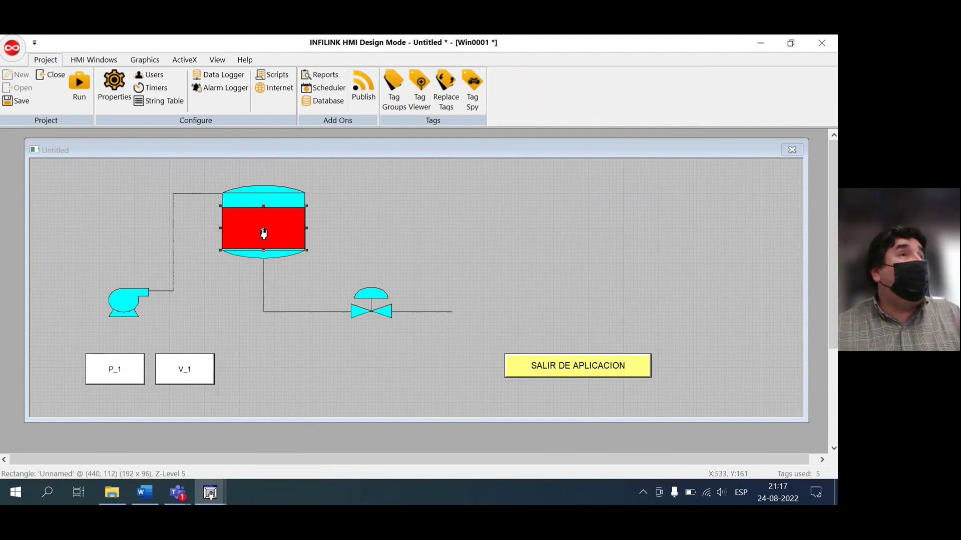
{"action": "right_click", "coordinate": [263, 229]}
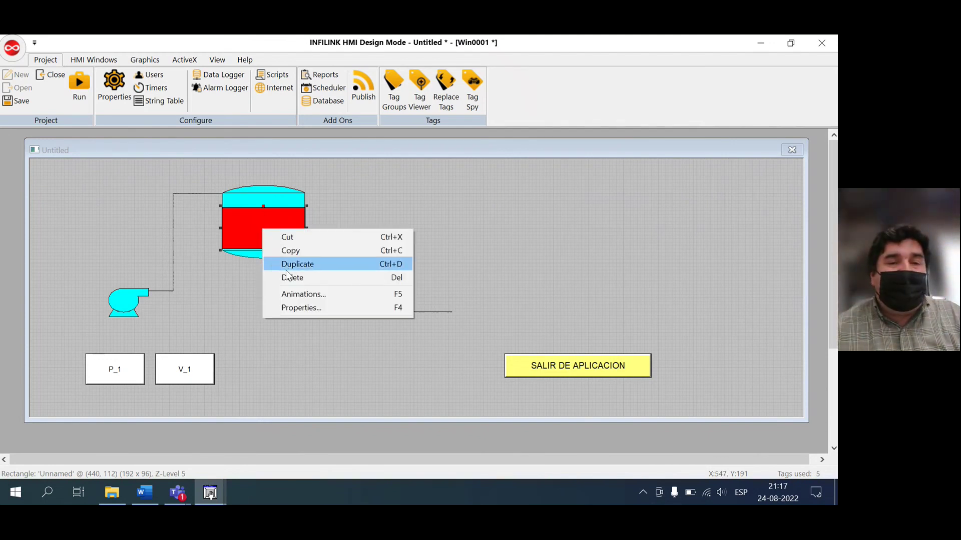
{"action": "left_click", "coordinate": [293, 295]}
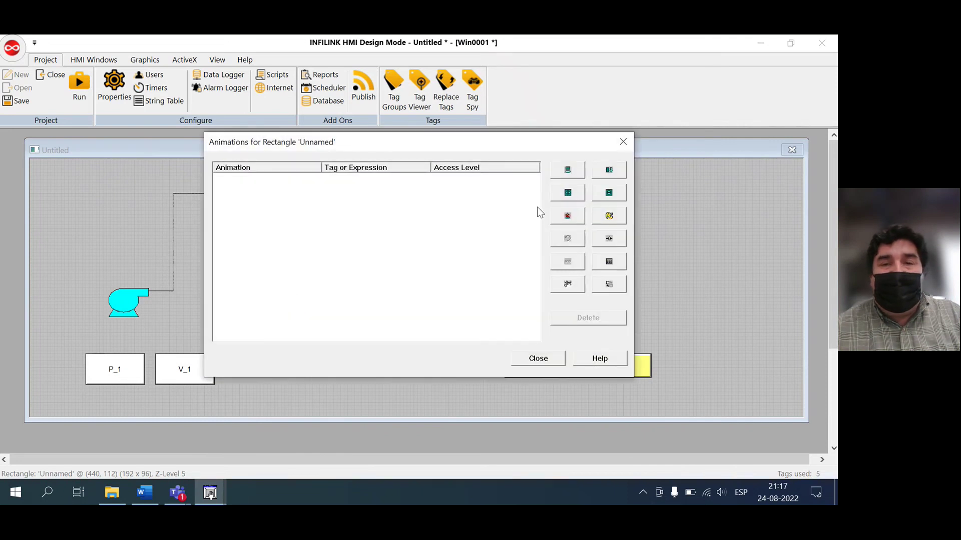
{"action": "left_click", "coordinate": [609, 193]}
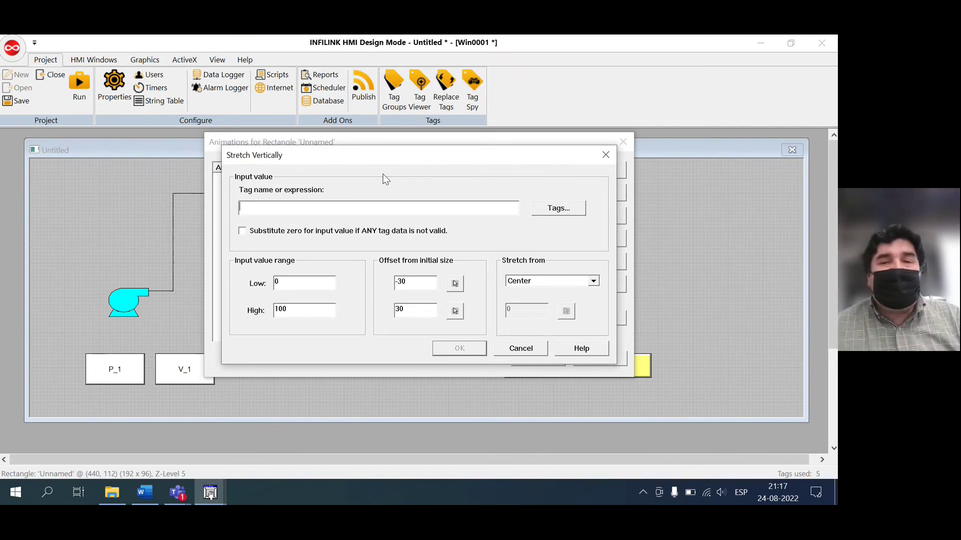
{"action": "left_click", "coordinate": [554, 209]}
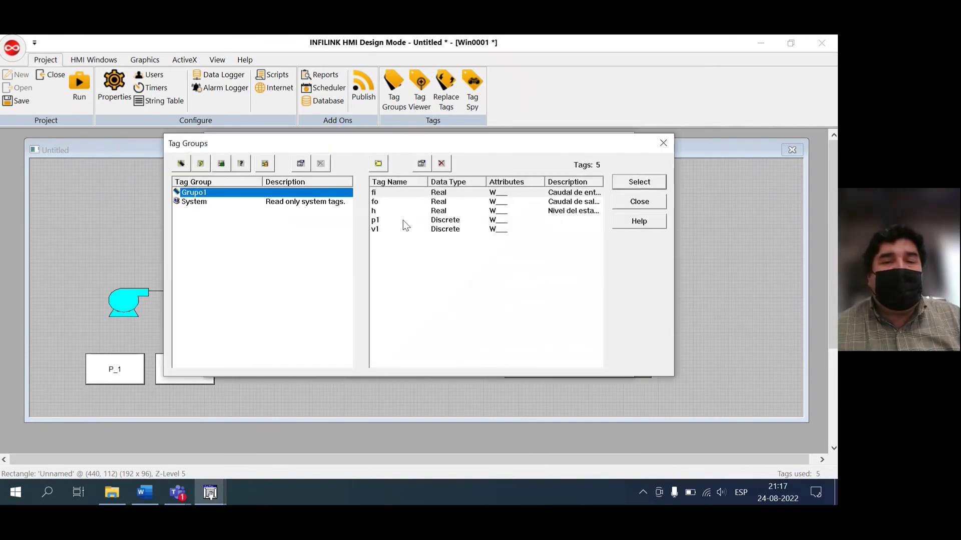
{"action": "left_click", "coordinate": [397, 213]}
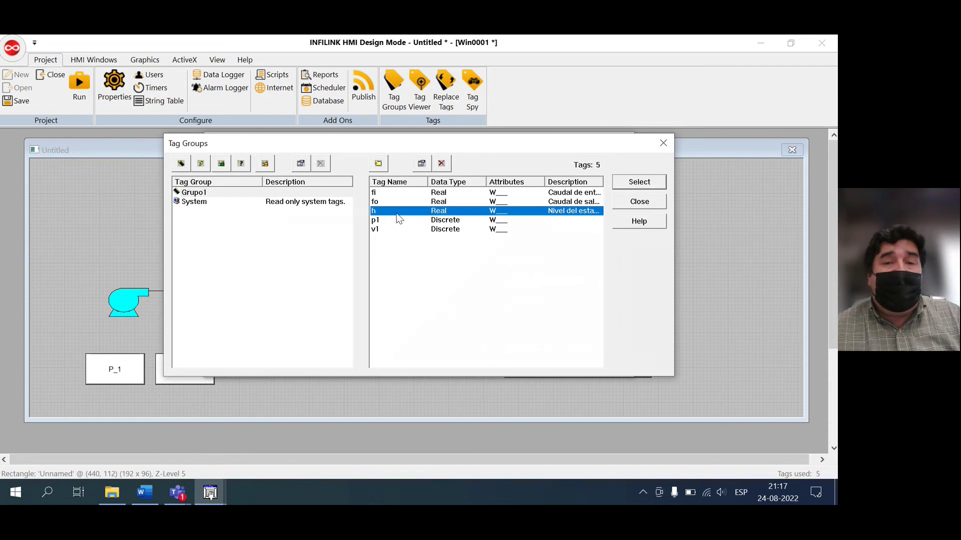
{"action": "left_click", "coordinate": [635, 189]}
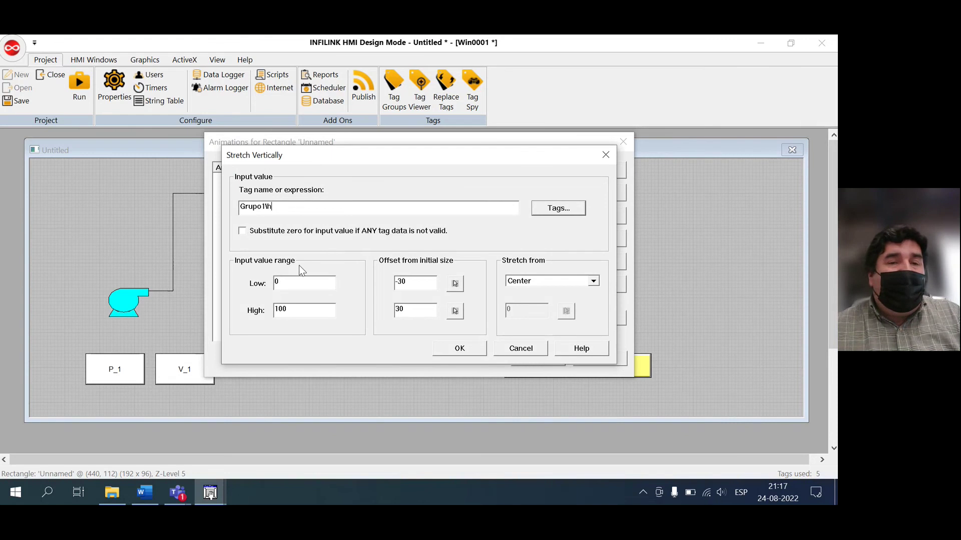
Set the vertical stretch's high input value to 10 and make it stretch from the Right/bottom edge
{"action": "left_click_drag", "start_coordinate": [304, 311], "coordinate": [281, 310]}
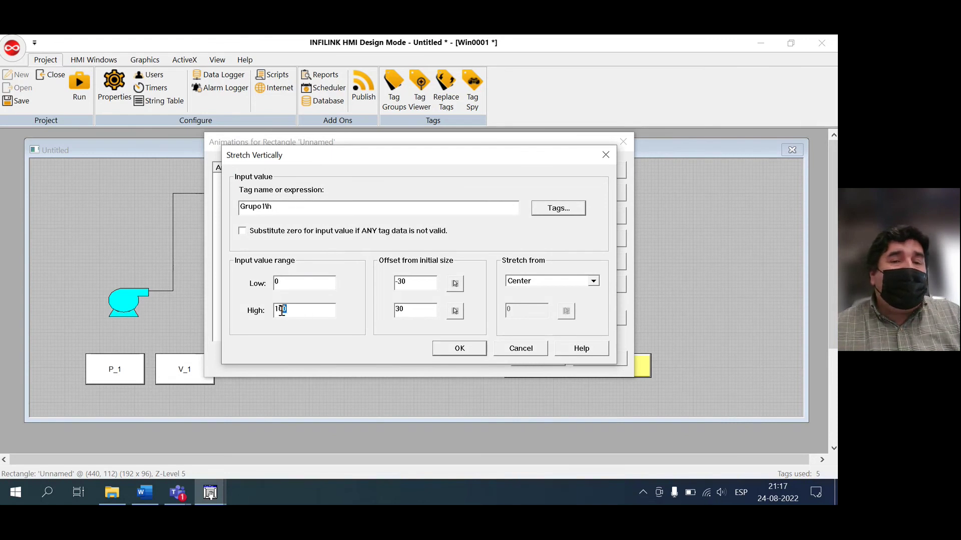
{"action": "key", "text": "BackSpace"}
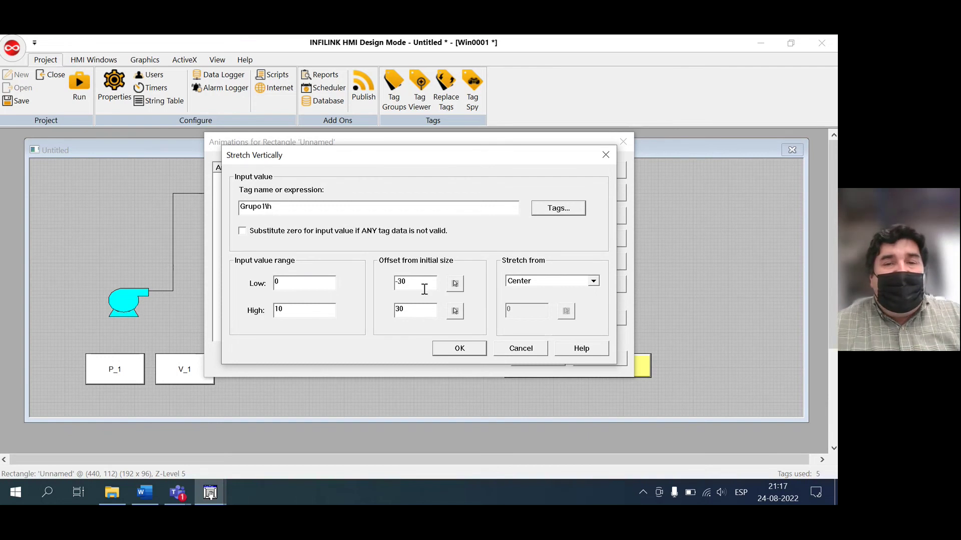
{"action": "left_click", "coordinate": [586, 282]}
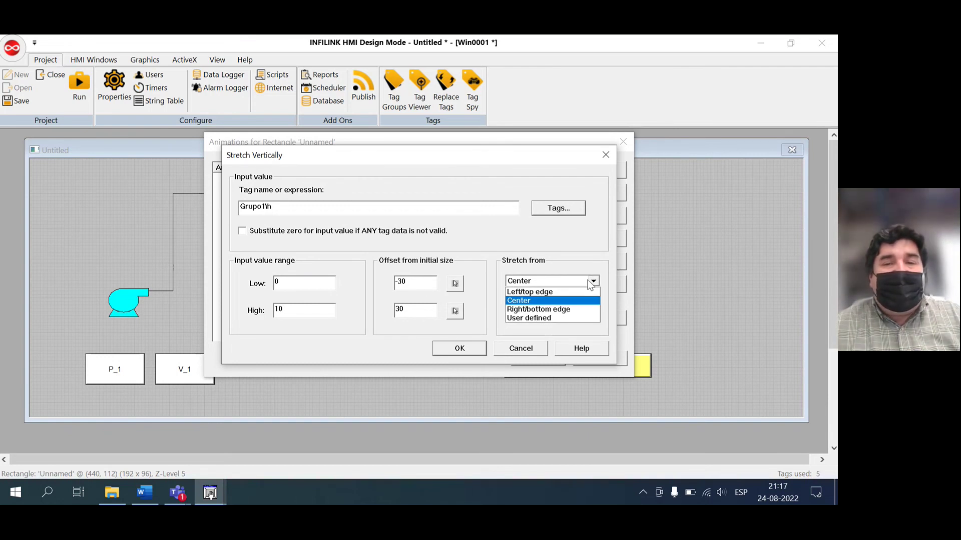
{"action": "left_click", "coordinate": [560, 311]}
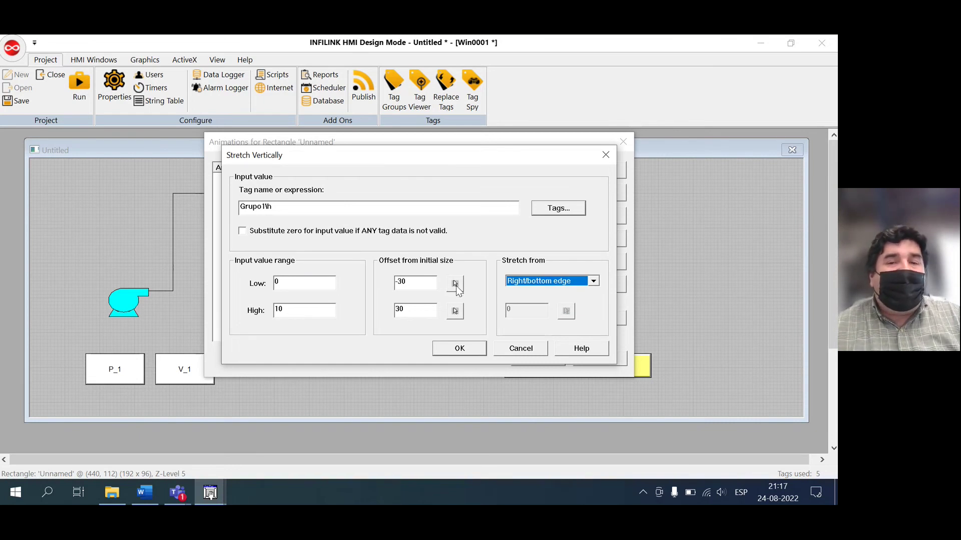
Set the level rectangle's vertical stretch offsets to -98 low and 33 high, spanning the tank's height, and finish its animation
{"action": "key", "text": "Return"}
{"action": "key", "text": "Return"}
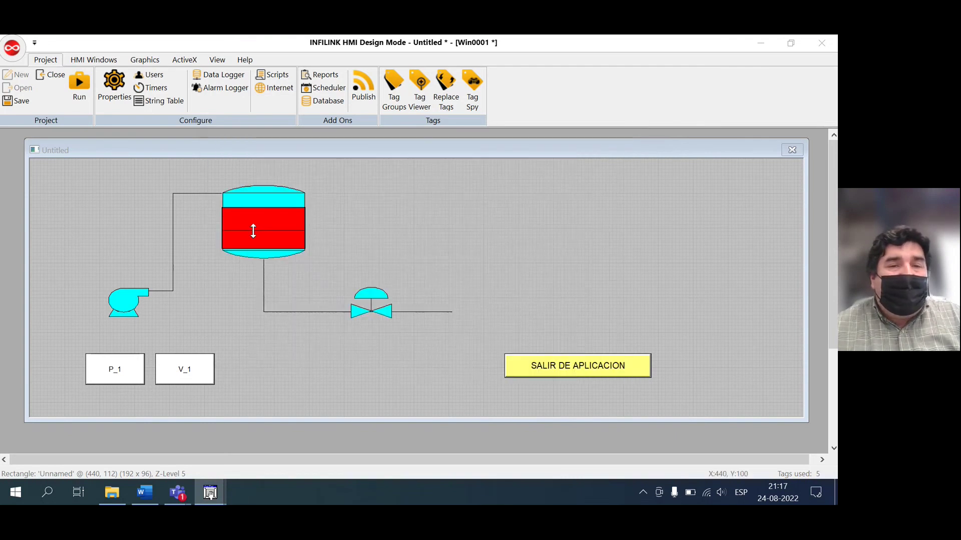
{"action": "left_click_drag", "start_coordinate": [252, 245], "coordinate": [252, 249]}
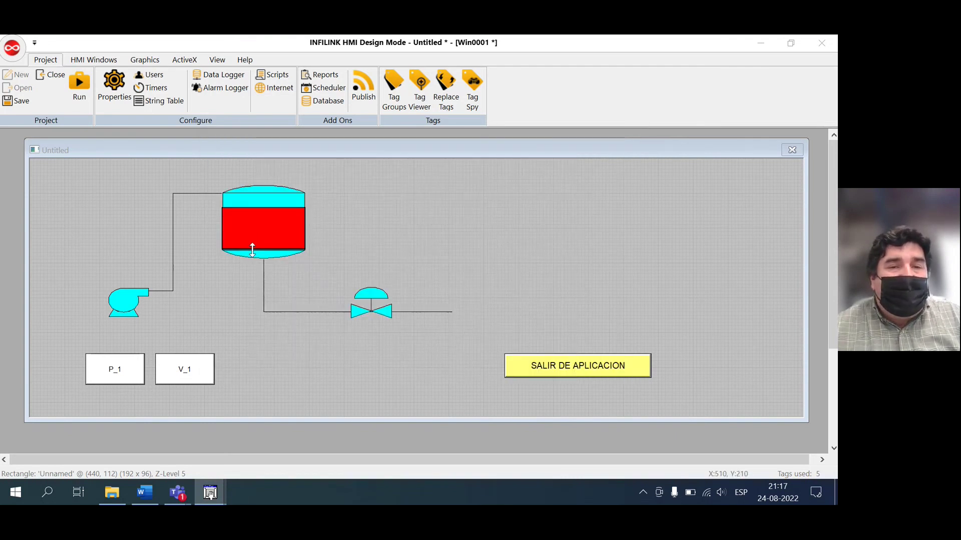
{"action": "double_click", "coordinate": [252, 250]}
{"action": "key", "text": "Return"}
{"action": "key", "text": "Return"}
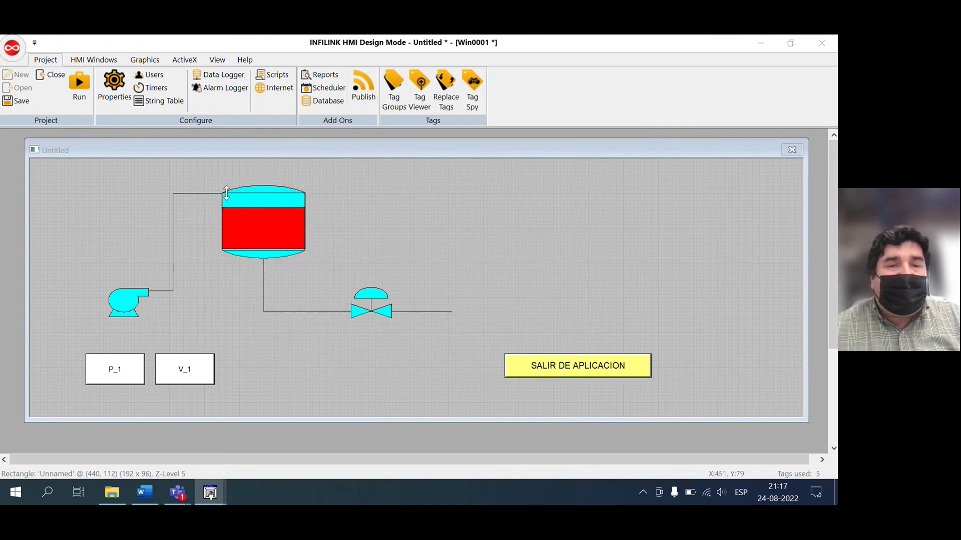
{"action": "double_click", "coordinate": [226, 193]}
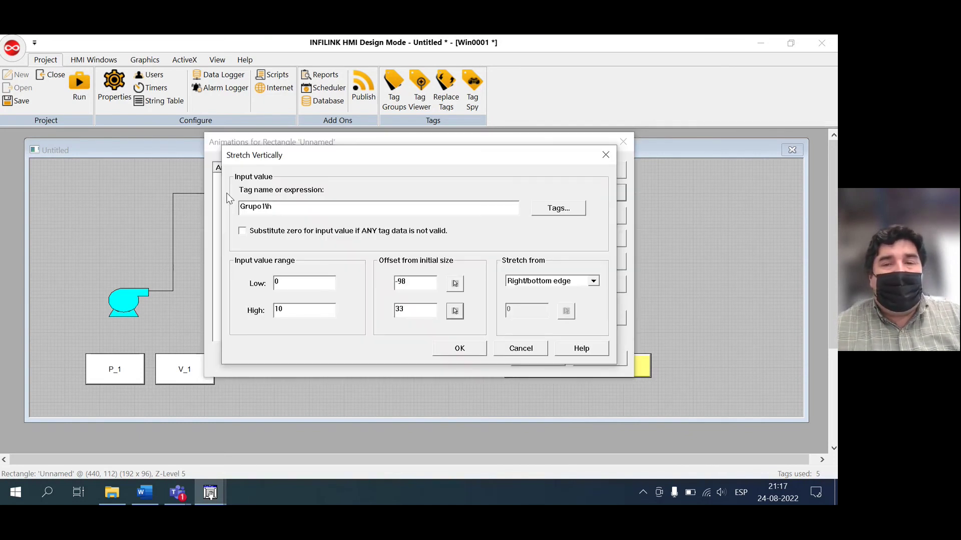
{"action": "left_click", "coordinate": [463, 350]}
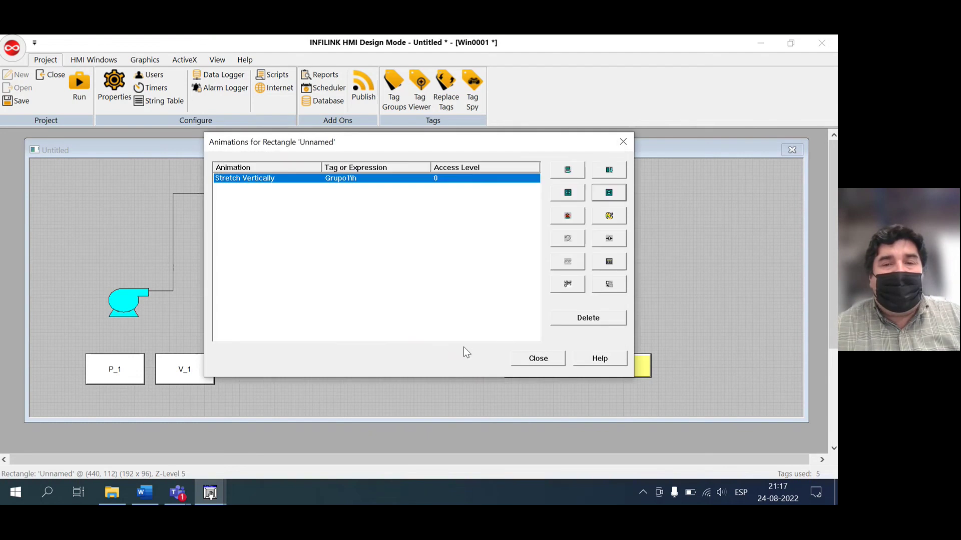
{"action": "left_click", "coordinate": [538, 359]}
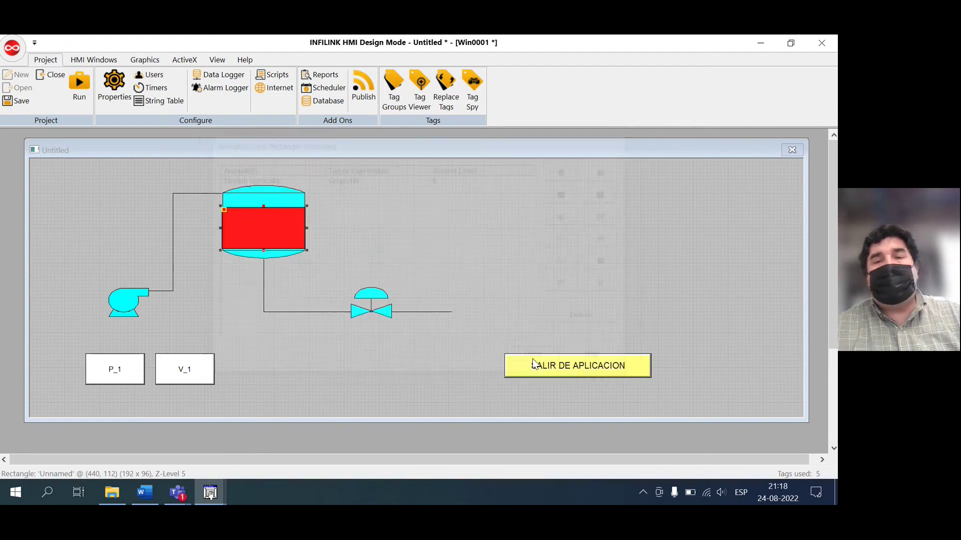
{"action": "left_click", "coordinate": [500, 281]}
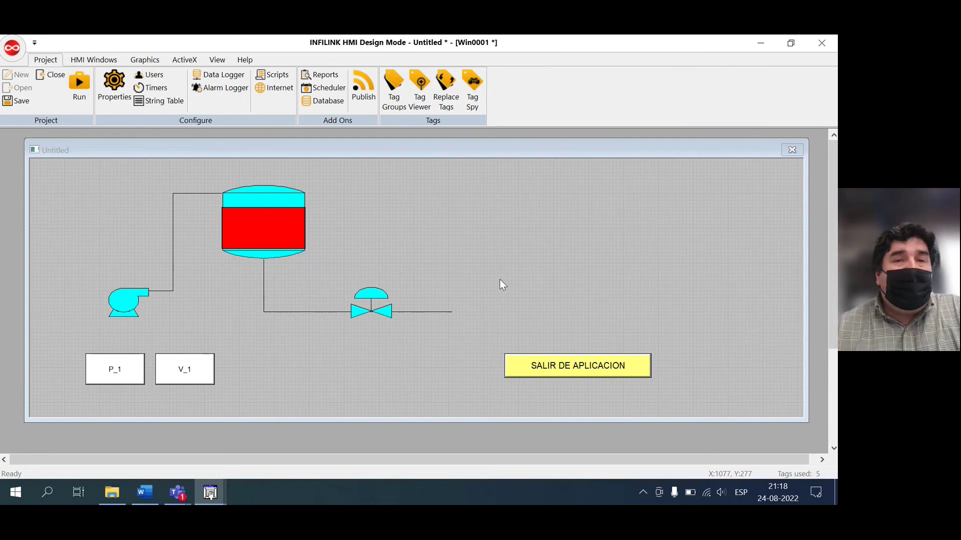
Save the project changes and start the project in run mode, accepting the demo timer notice
{"action": "left_click", "coordinate": [76, 86]}
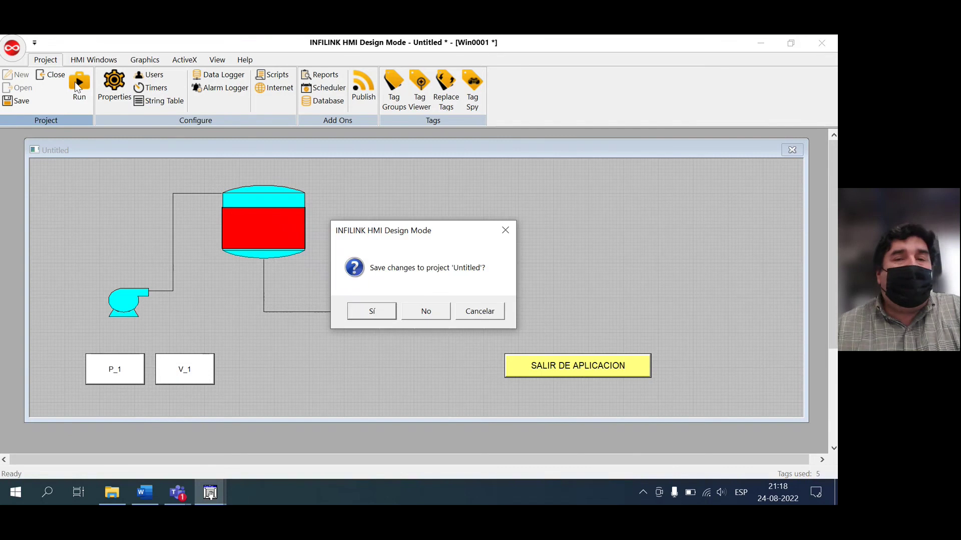
{"action": "left_click", "coordinate": [373, 311]}
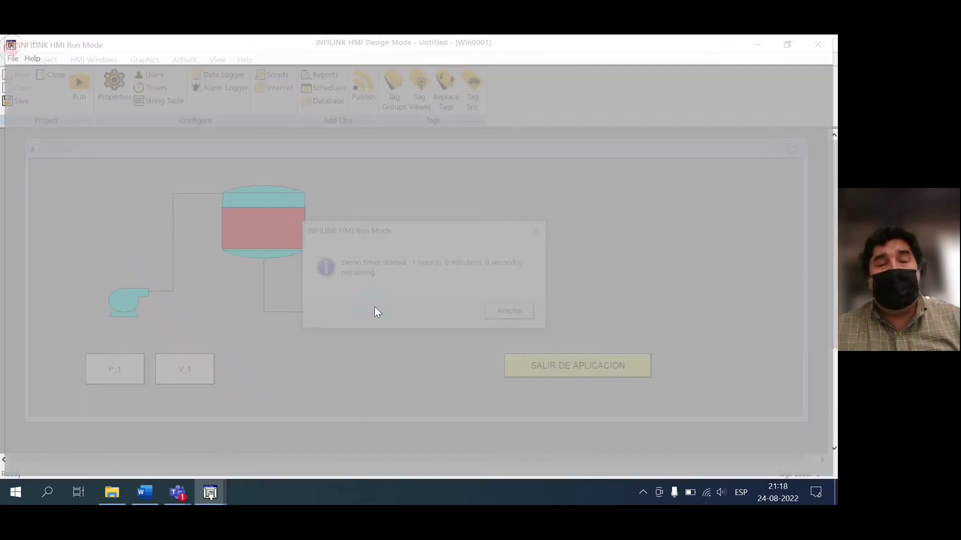
{"action": "left_click", "coordinate": [502, 313]}
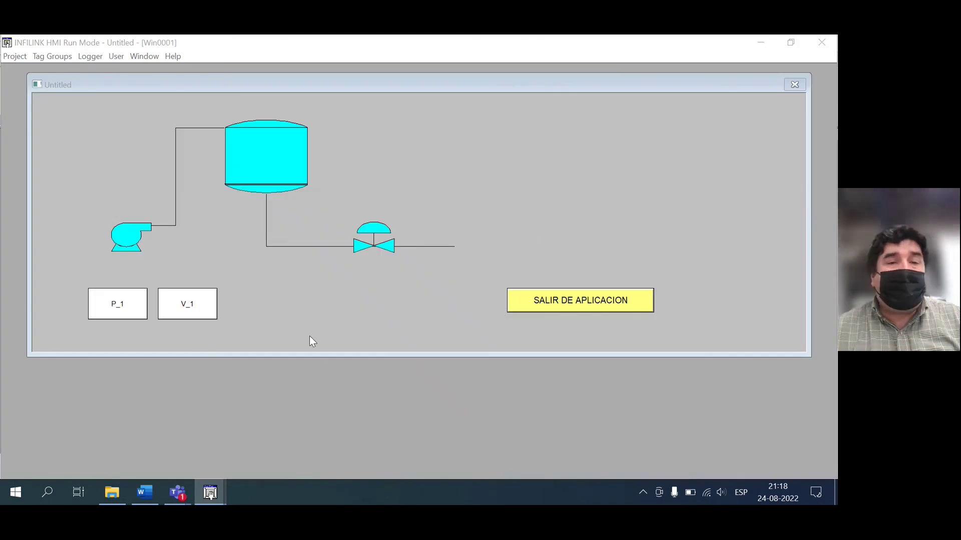
Test the tank simulation by operating pump P_1 and valve V_1, and exit the running application
{"action": "left_click", "coordinate": [117, 314]}
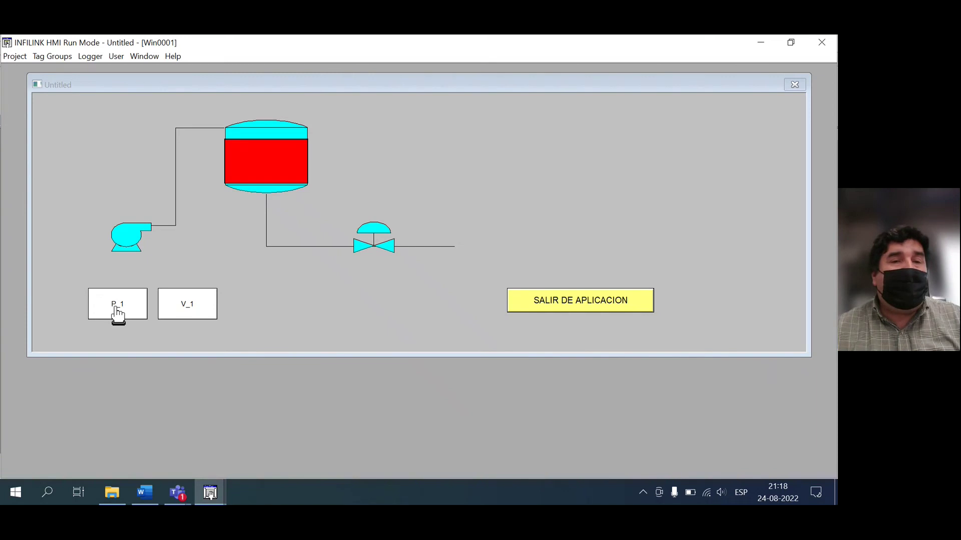
{"action": "left_click", "coordinate": [181, 314]}
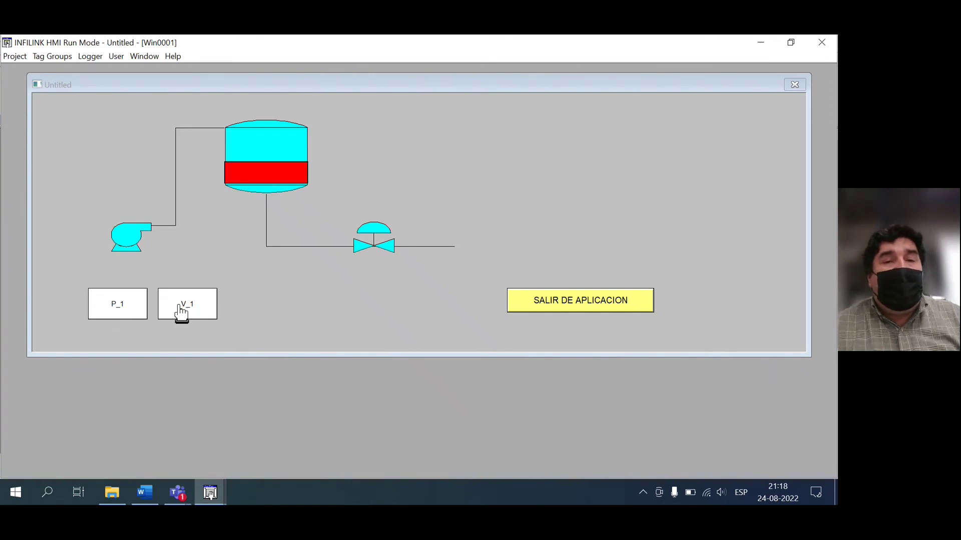
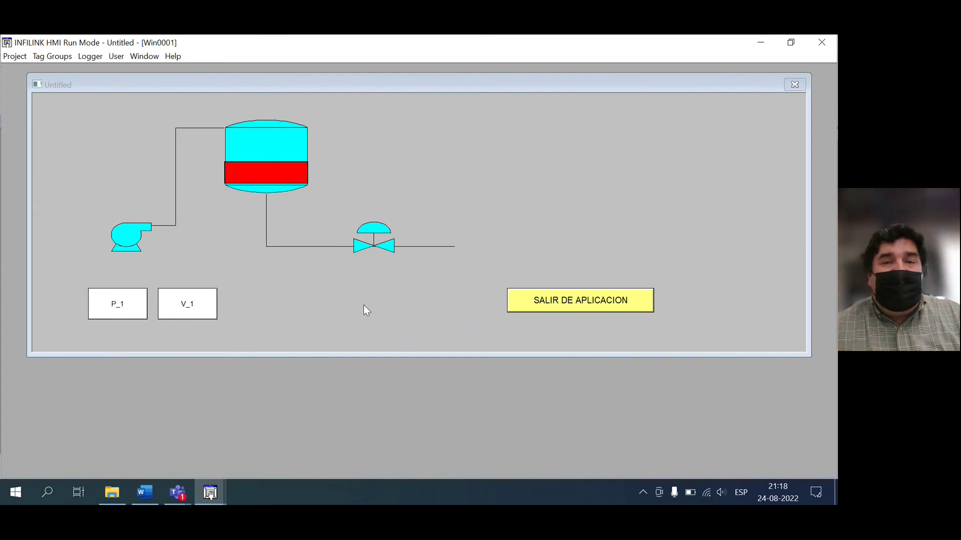
{"action": "left_click", "coordinate": [557, 303]}
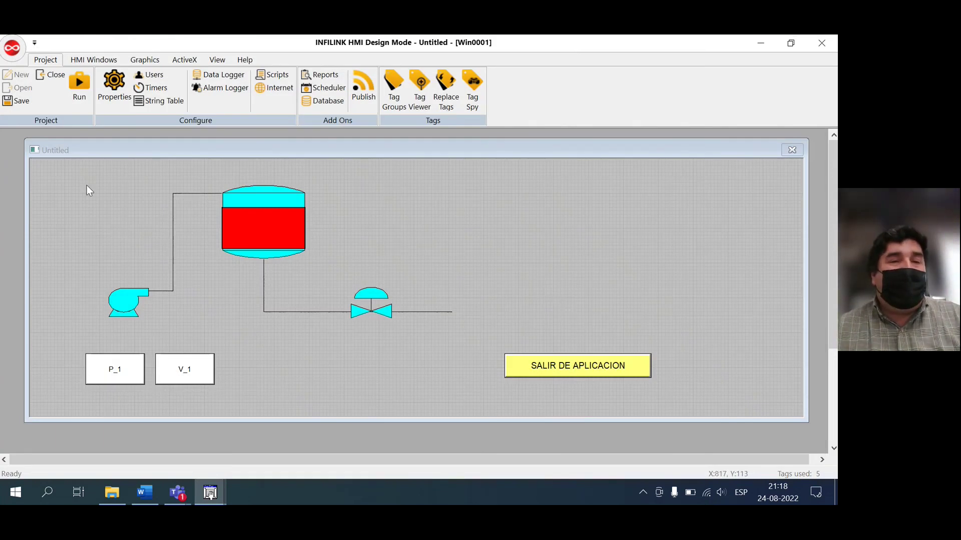
Extend the HMI window slightly to the left and place a 256 x 72 duplicate of the V_1 button below the valve symbol
{"action": "left_click_drag", "start_coordinate": [25, 139], "coordinate": [14, 138]}
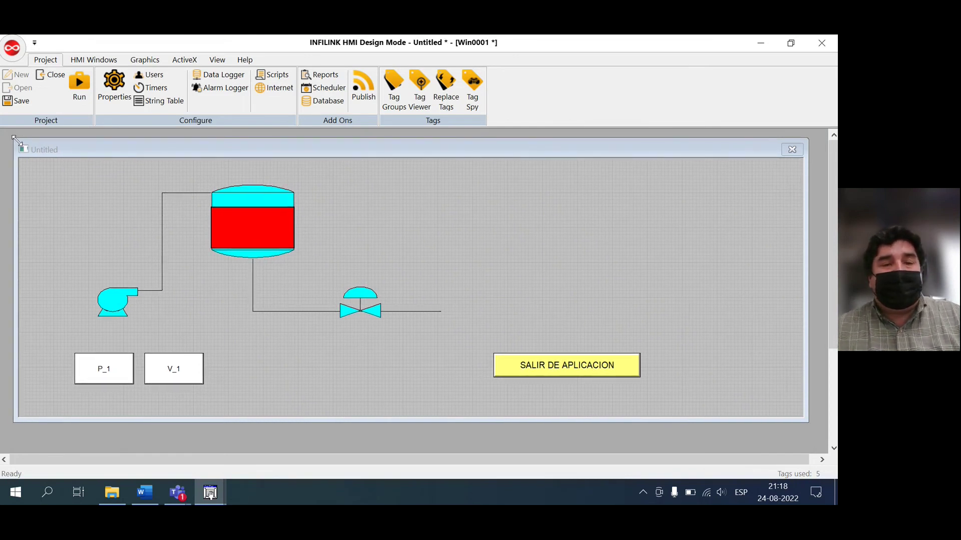
{"action": "left_click", "coordinate": [165, 371]}
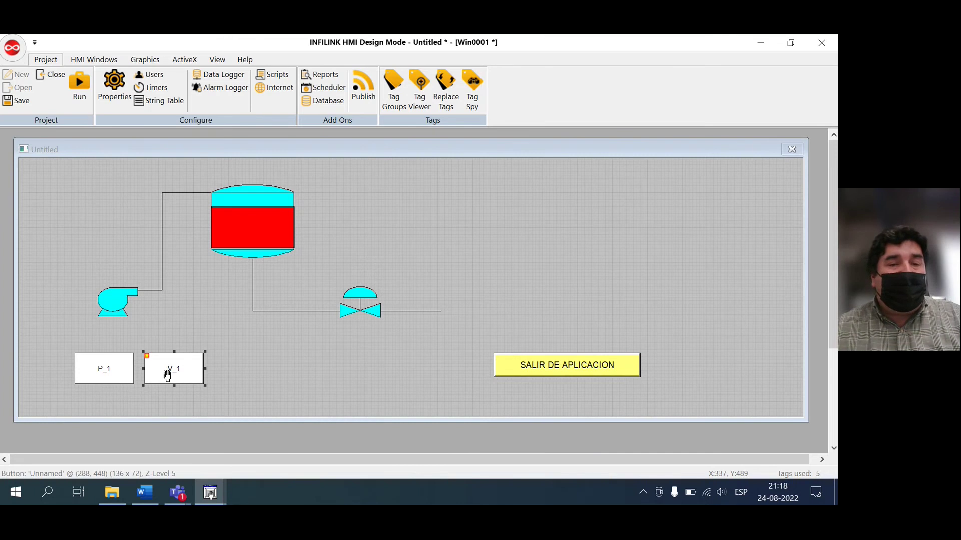
{"action": "right_click", "coordinate": [167, 374]}
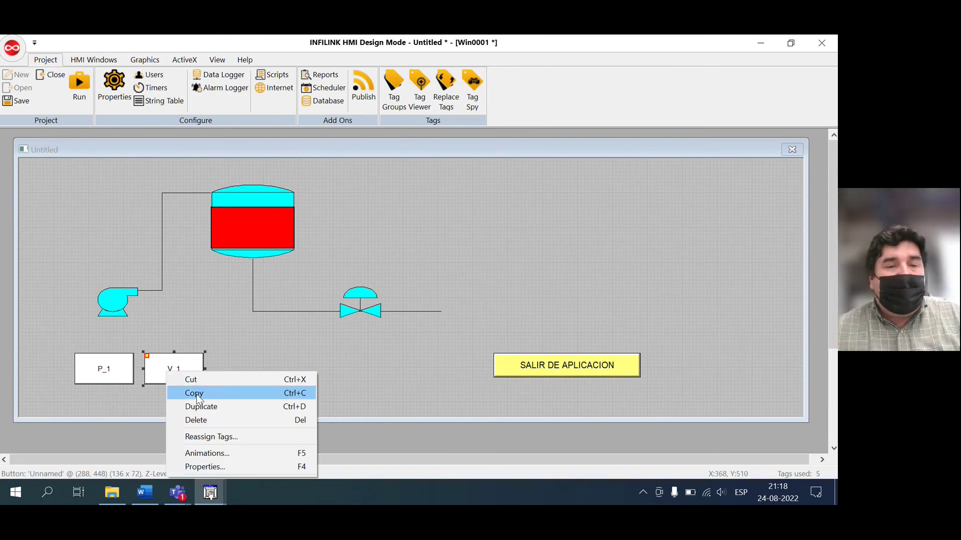
{"action": "left_click", "coordinate": [210, 407]}
{"action": "left_click_drag", "start_coordinate": [188, 386], "coordinate": [313, 379]}
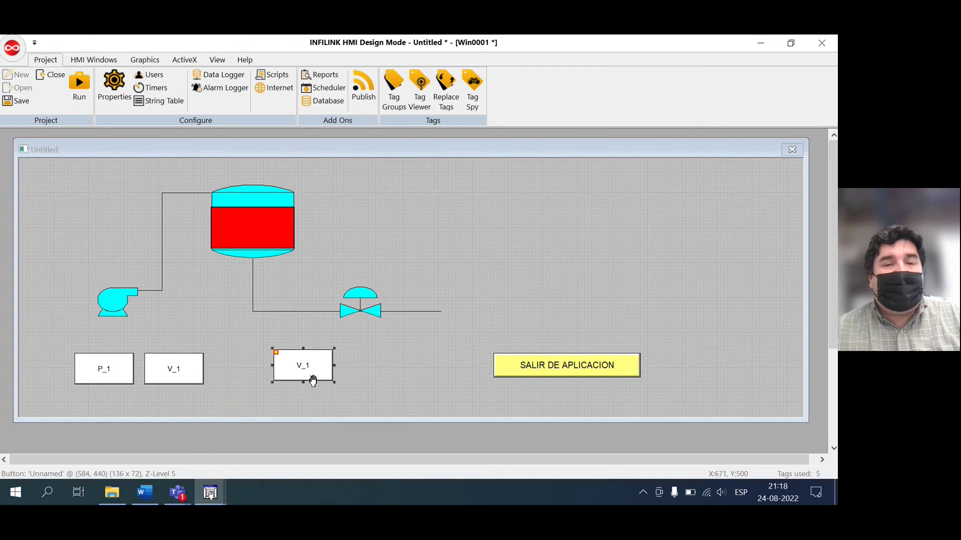
{"action": "left_click_drag", "start_coordinate": [368, 368], "coordinate": [386, 367]}
Change the duplicated button's text to GRAFICA DE NIVEL and apply it
{"action": "right_click", "coordinate": [342, 367]}
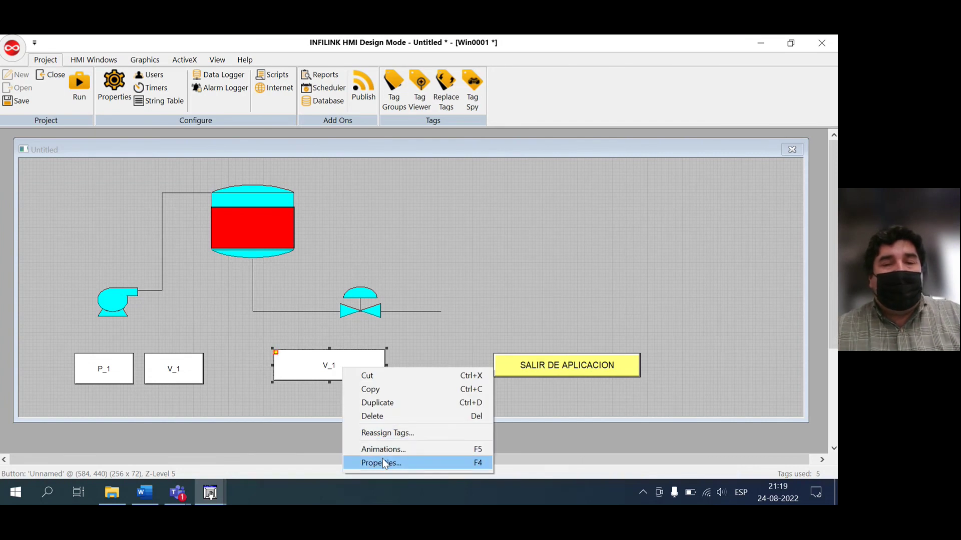
{"action": "left_click", "coordinate": [383, 459]}
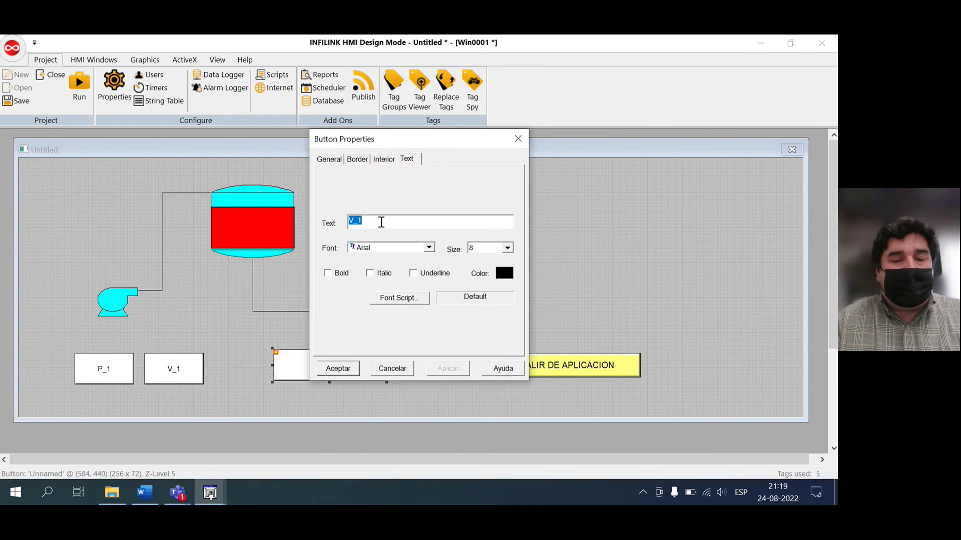
{"action": "type", "text": "graf"}
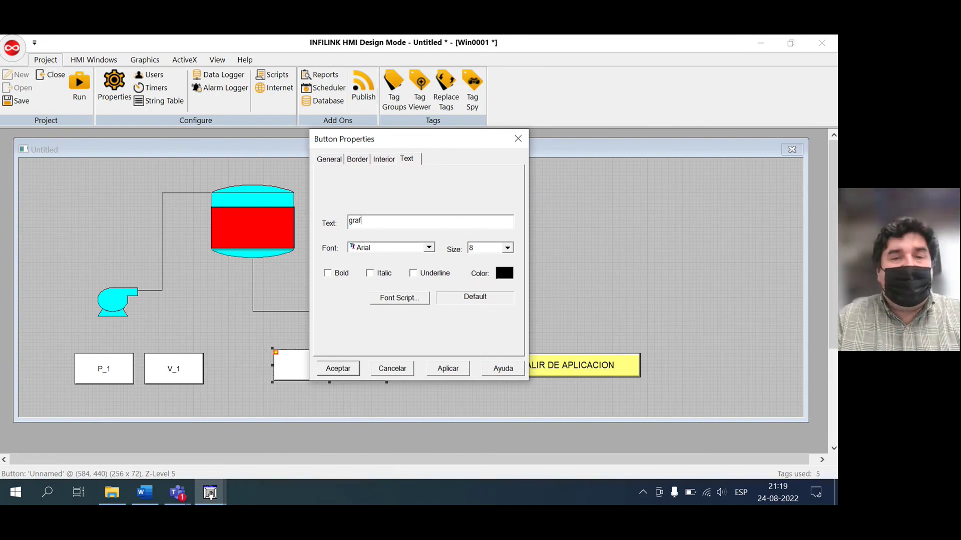
{"action": "key", "text": "BackSpace"}
{"action": "key", "text": "BackSpace"}
{"action": "key", "text": "BackSpace"}
{"action": "type", "text": "GRACI"}
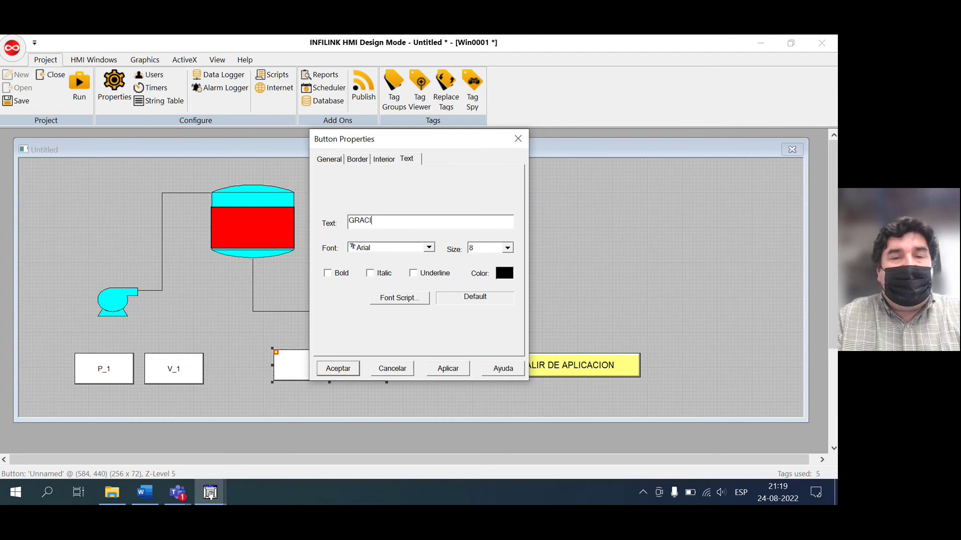
{"action": "key", "text": "BackSpace"}
{"action": "key", "text": "BackSpace"}
{"action": "type", "text": "FICA DE"}
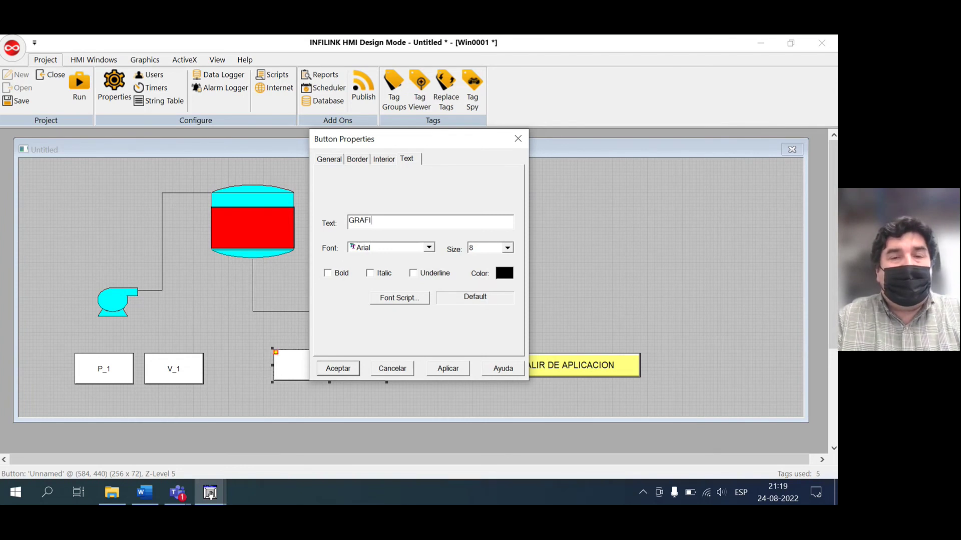
{"action": "type", "text": " NIVEL"}
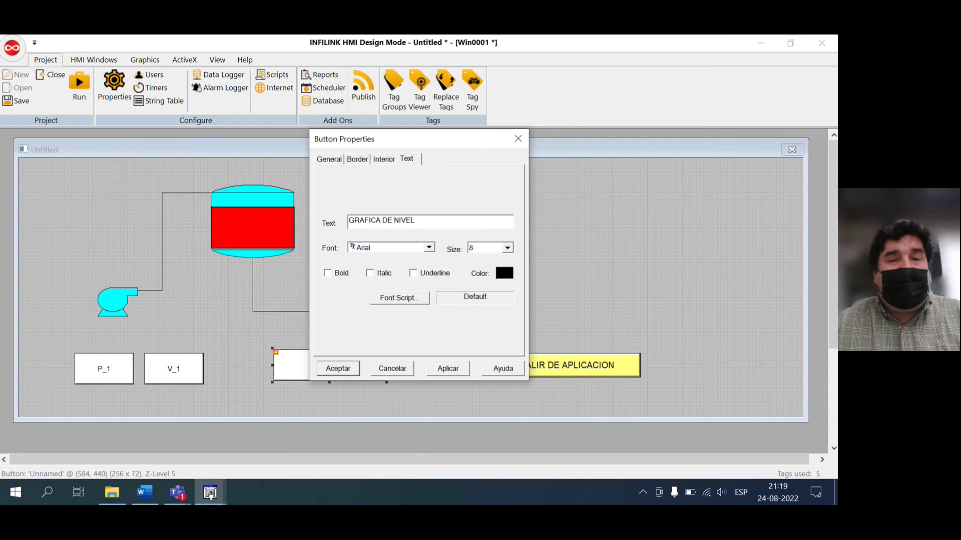
{"action": "left_click", "coordinate": [450, 373]}
{"action": "left_click", "coordinate": [339, 370]}
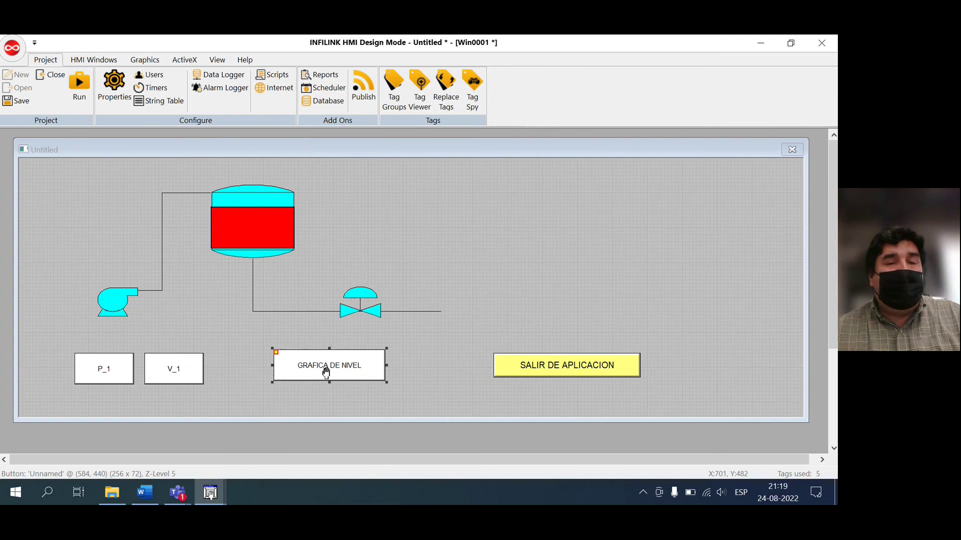
Delete the inherited Enter Data animation from the GRAFICA DE NIVEL button
{"action": "right_click", "coordinate": [325, 371]}
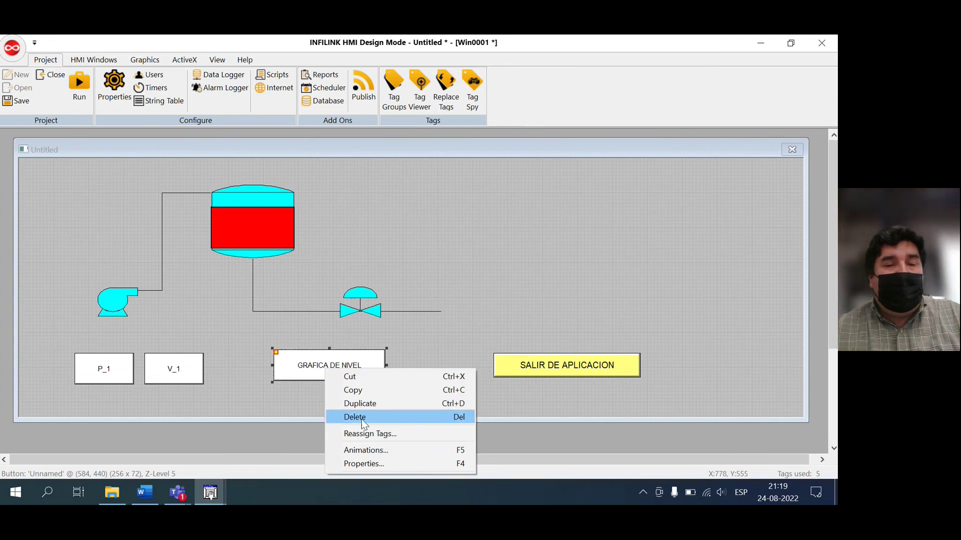
{"action": "left_click", "coordinate": [368, 452]}
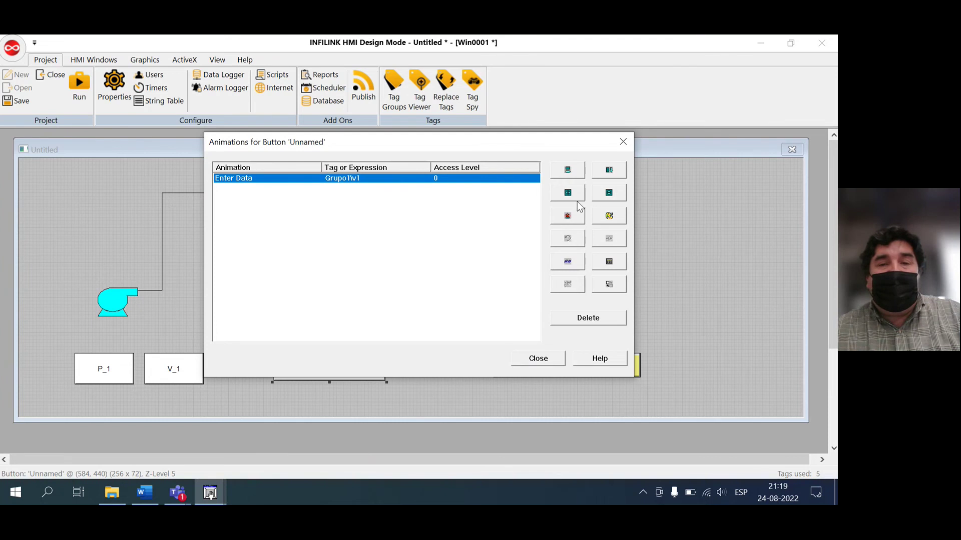
{"action": "left_click", "coordinate": [610, 319]}
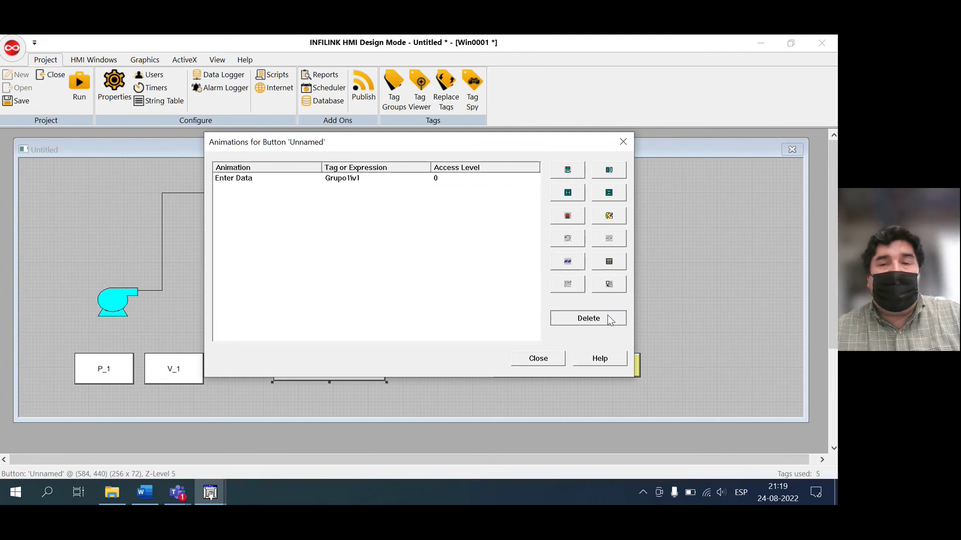
{"action": "left_click", "coordinate": [423, 309]}
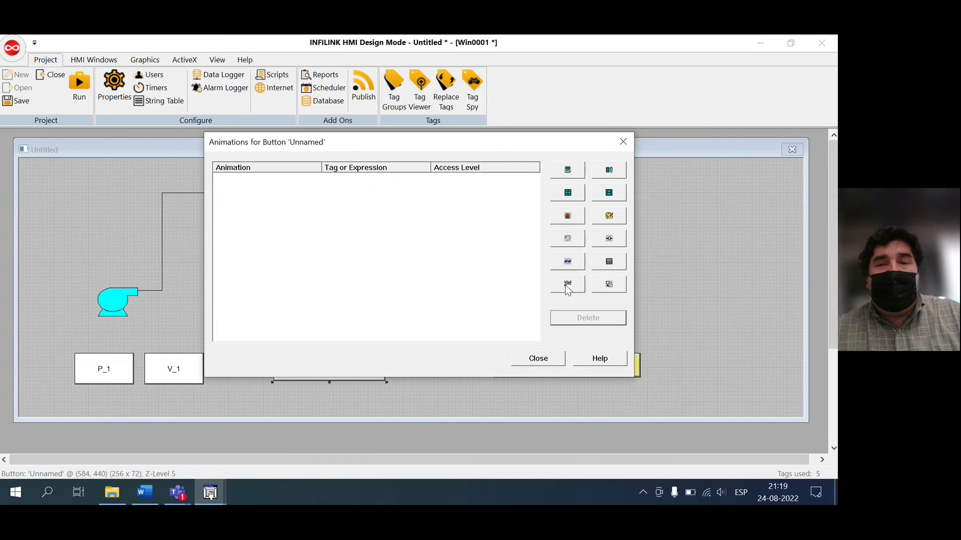
{"action": "left_click", "coordinate": [610, 283]}
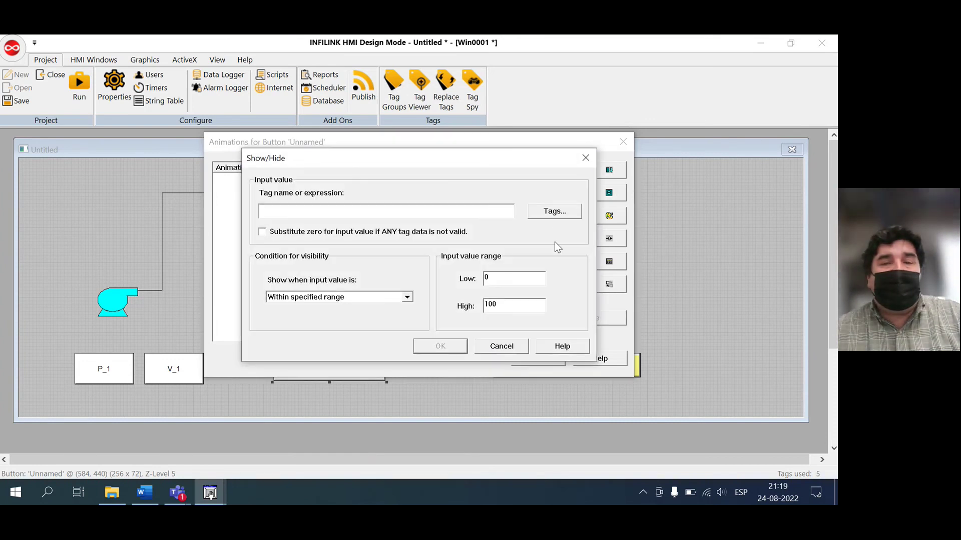
{"action": "left_click", "coordinate": [554, 212]}
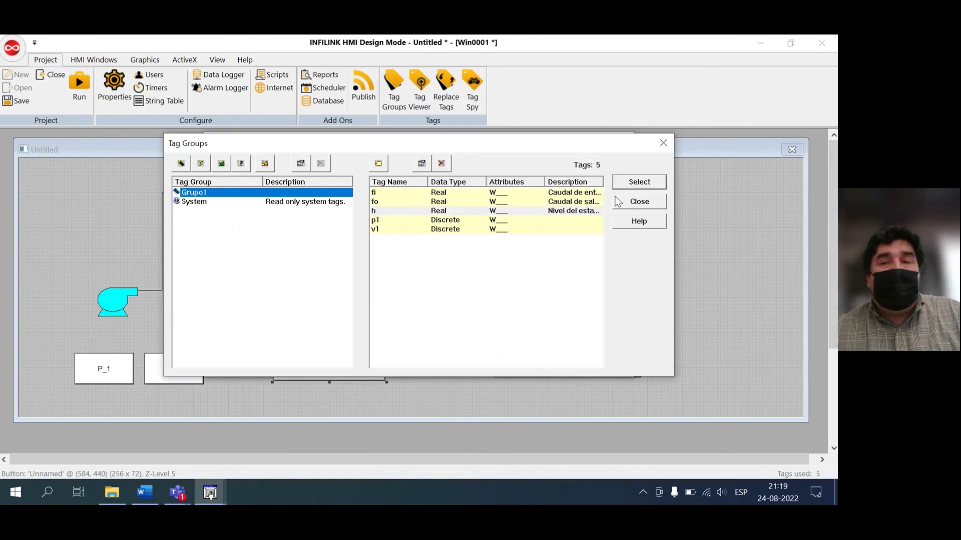
{"action": "left_click", "coordinate": [632, 203]}
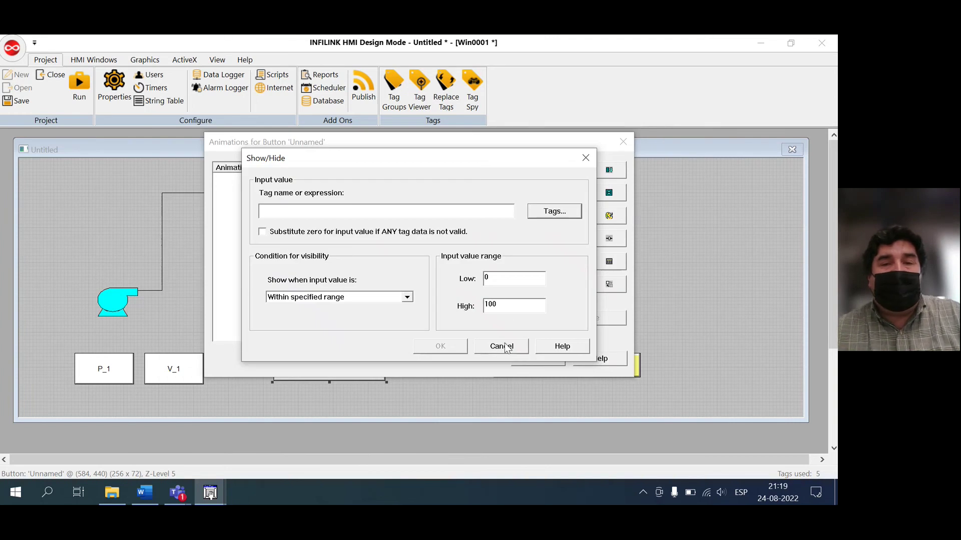
{"action": "left_click", "coordinate": [504, 346]}
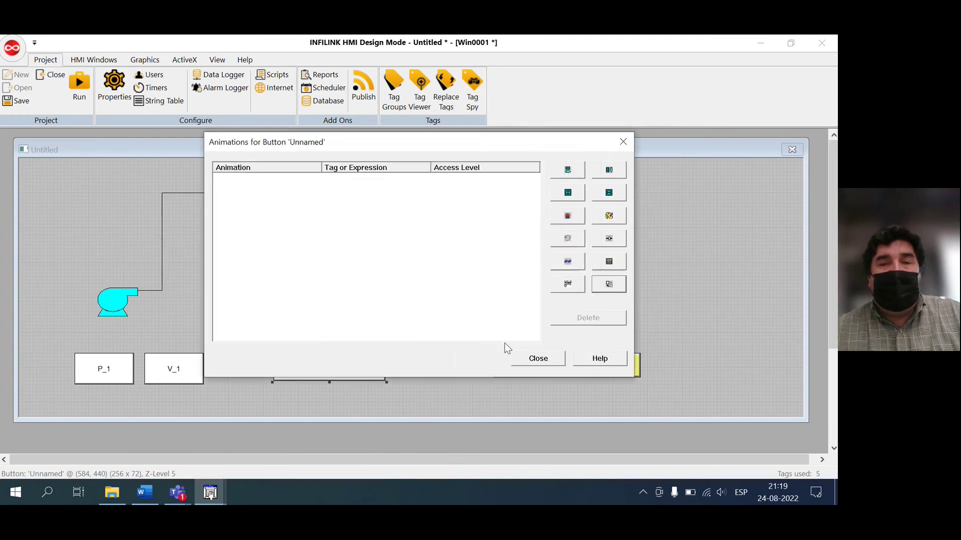
{"action": "left_click", "coordinate": [526, 364]}
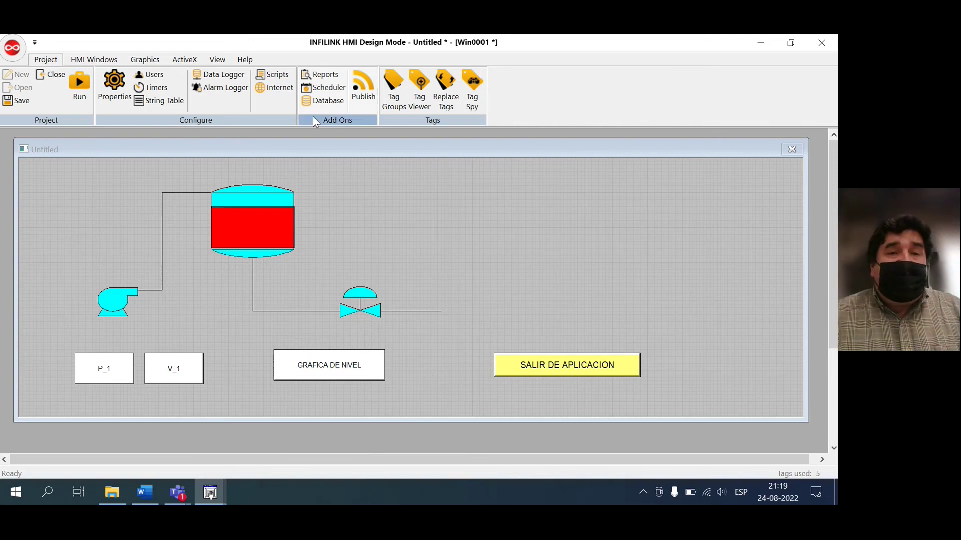
Review the project's script with the tank level, inlet flow and outlet flow equations
{"action": "left_click", "coordinate": [273, 75]}
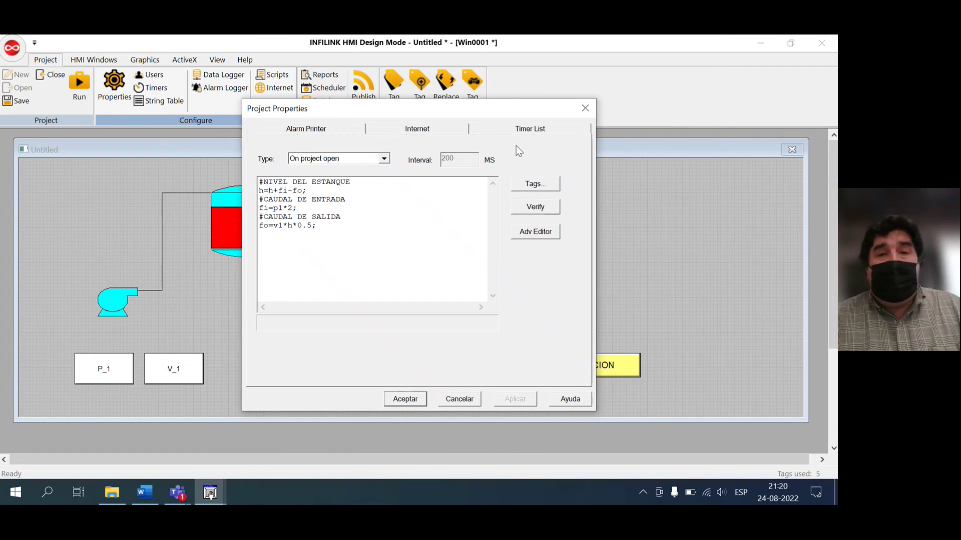
{"action": "left_click", "coordinate": [404, 398]}
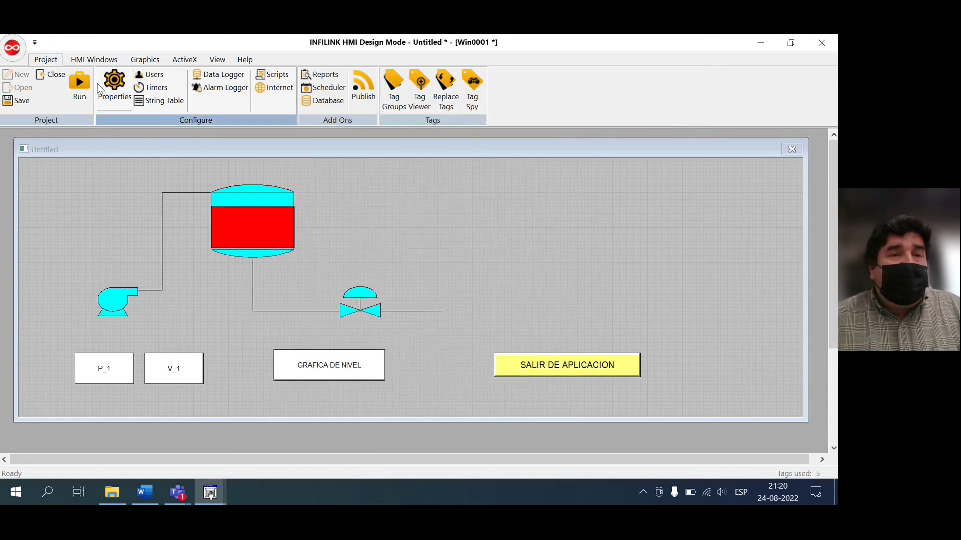
Create a new HMI window and place it over the right part of the tank window
{"action": "left_click", "coordinate": [93, 60]}
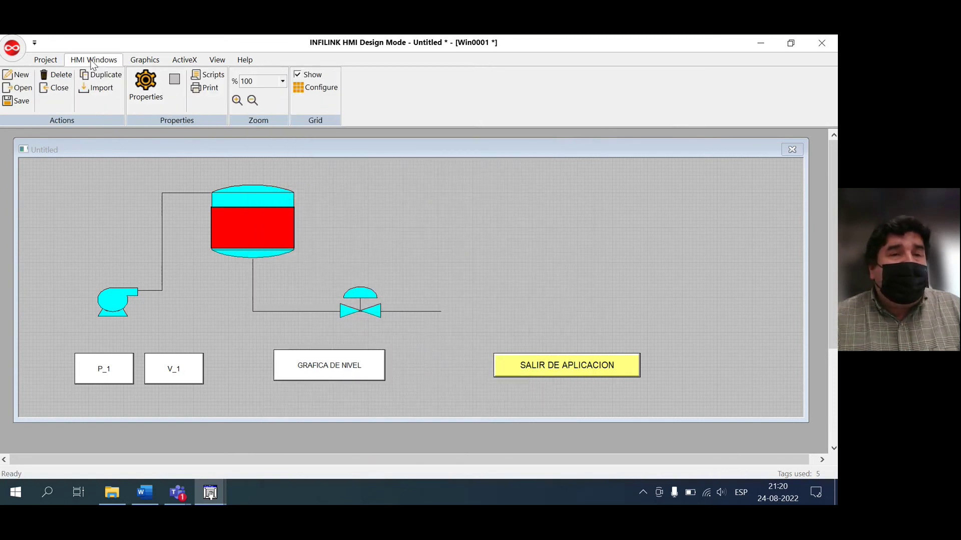
{"action": "left_click", "coordinate": [21, 80]}
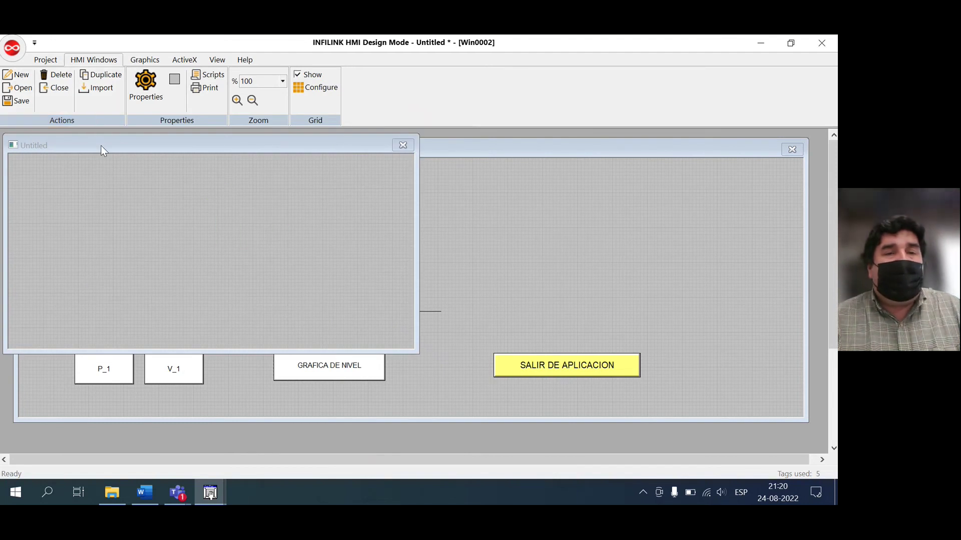
{"action": "left_click_drag", "start_coordinate": [100, 145], "coordinate": [425, 170]}
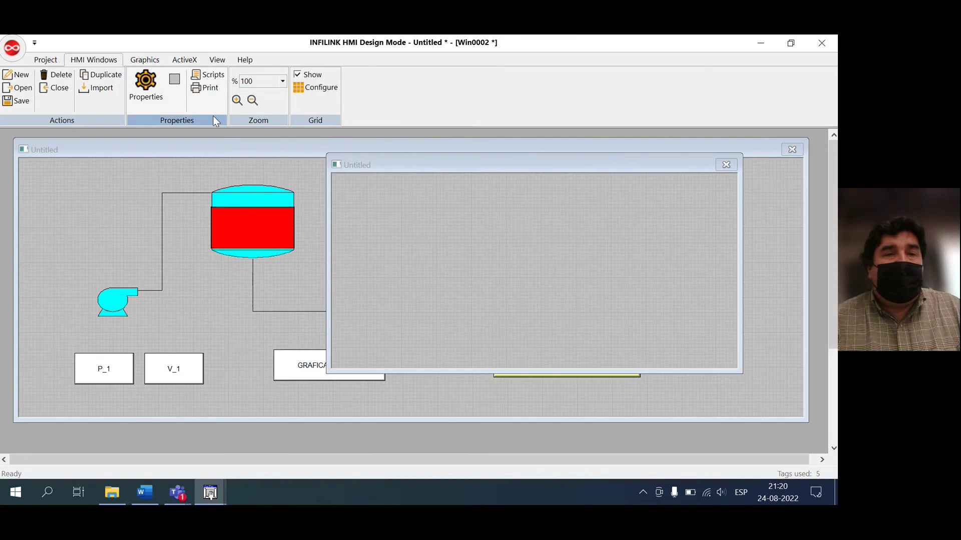
Draw a 640 x 328 trend viewer in the middle of the new window
{"action": "left_click", "coordinate": [149, 63]}
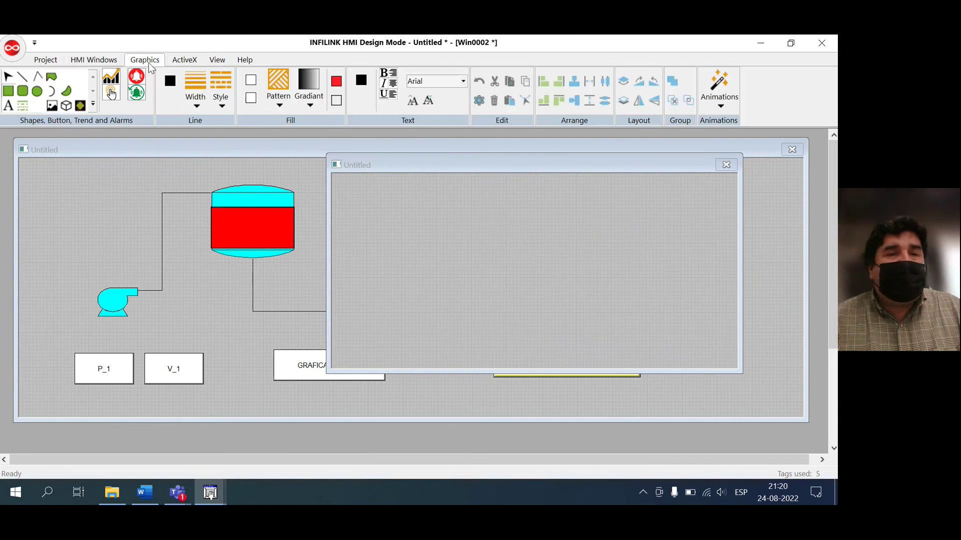
{"action": "left_click", "coordinate": [112, 79]}
{"action": "mouse_move", "coordinate": [372, 186]}
{"action": "left_mouse_down"}
{"action": "mouse_move", "coordinate": [399, 223]}
{"action": "mouse_move", "coordinate": [635, 313]}
{"action": "mouse_move", "coordinate": [654, 332]}
{"action": "left_mouse_up"}
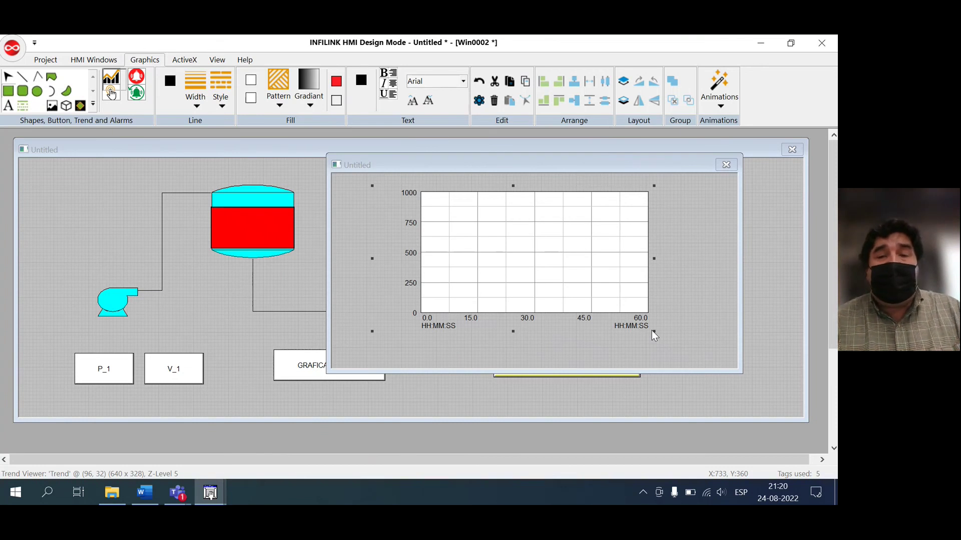
Set the trend viewer's time span unit to Seconds and its refresh rate to 200 Milliseconds
{"action": "right_click", "coordinate": [575, 282]}
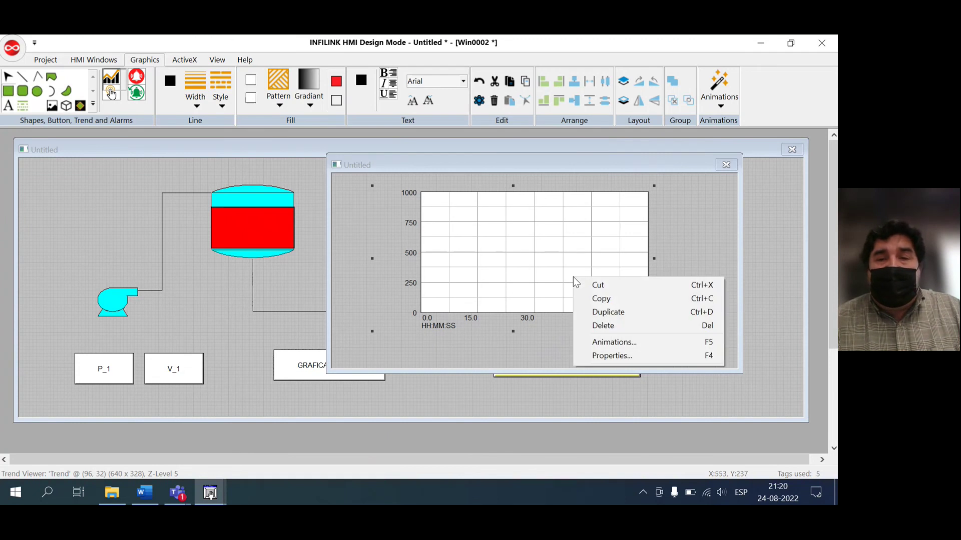
{"action": "left_click", "coordinate": [613, 356]}
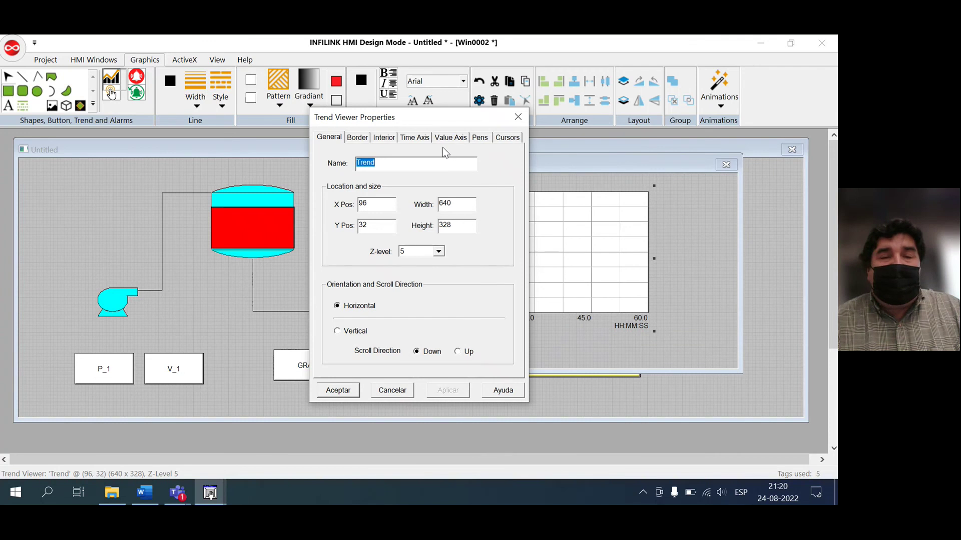
{"action": "left_click", "coordinate": [418, 138]}
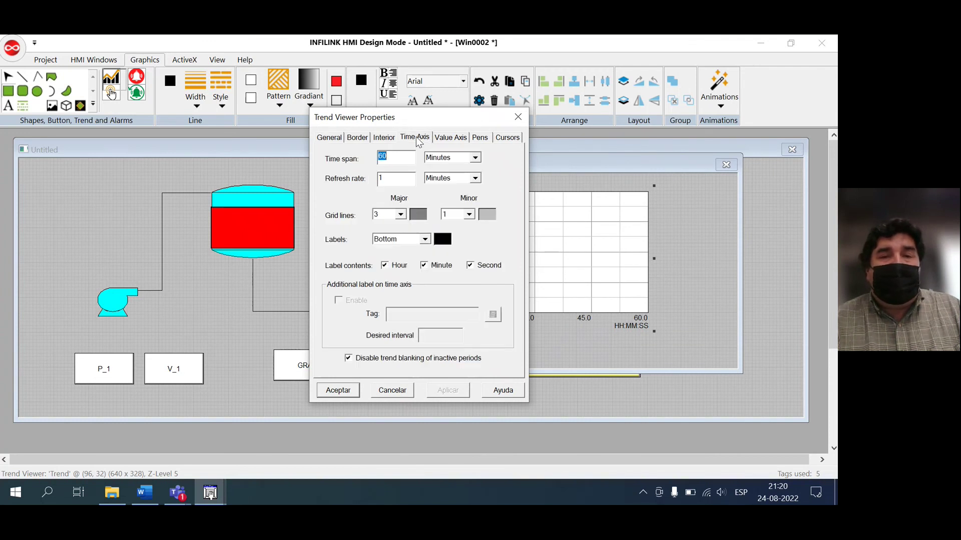
{"action": "left_click", "coordinate": [464, 164]}
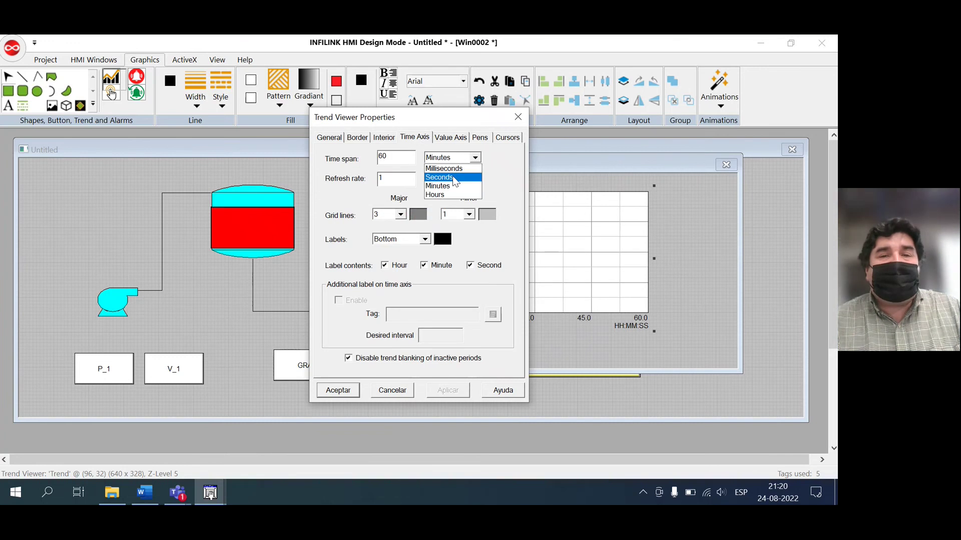
{"action": "left_click", "coordinate": [453, 176]}
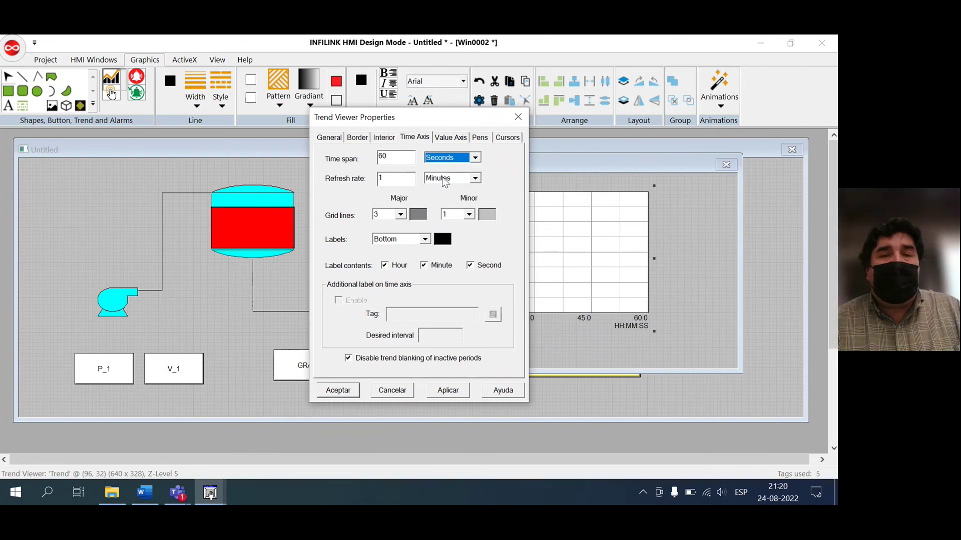
{"action": "left_click", "coordinate": [445, 181]}
{"action": "left_click", "coordinate": [443, 187]}
{"action": "double_click", "coordinate": [405, 179]}
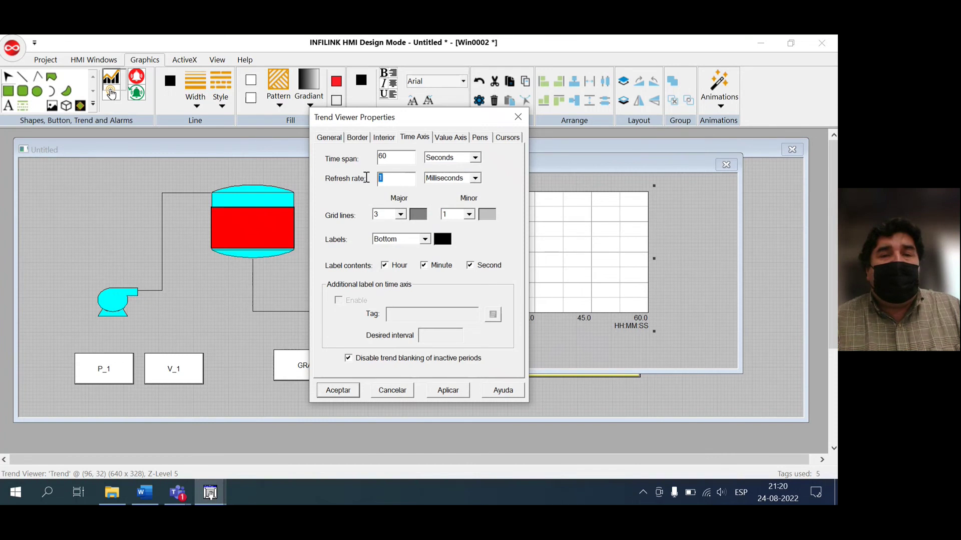
{"action": "type", "text": "200"}
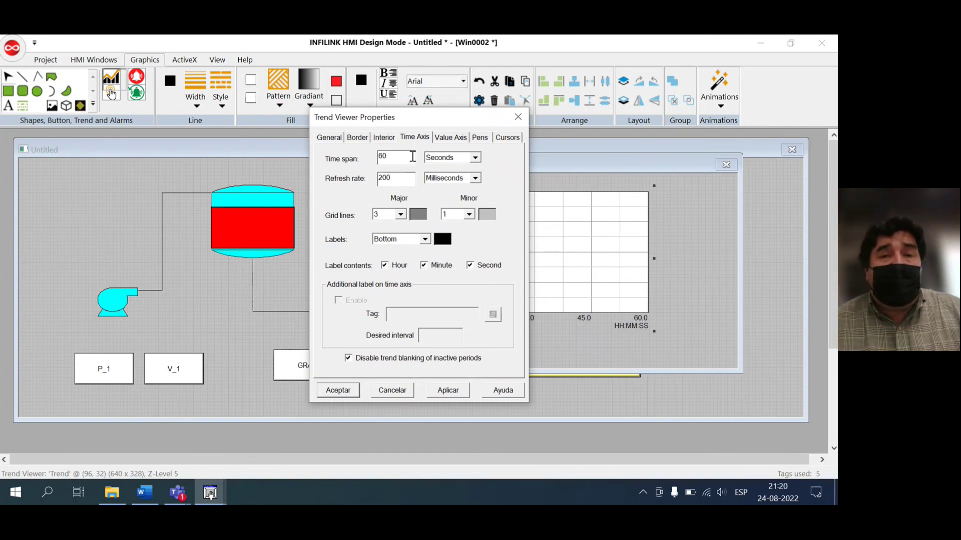
Set the maximum scale value of the trend's value axis to 15
{"action": "left_click", "coordinate": [448, 139]}
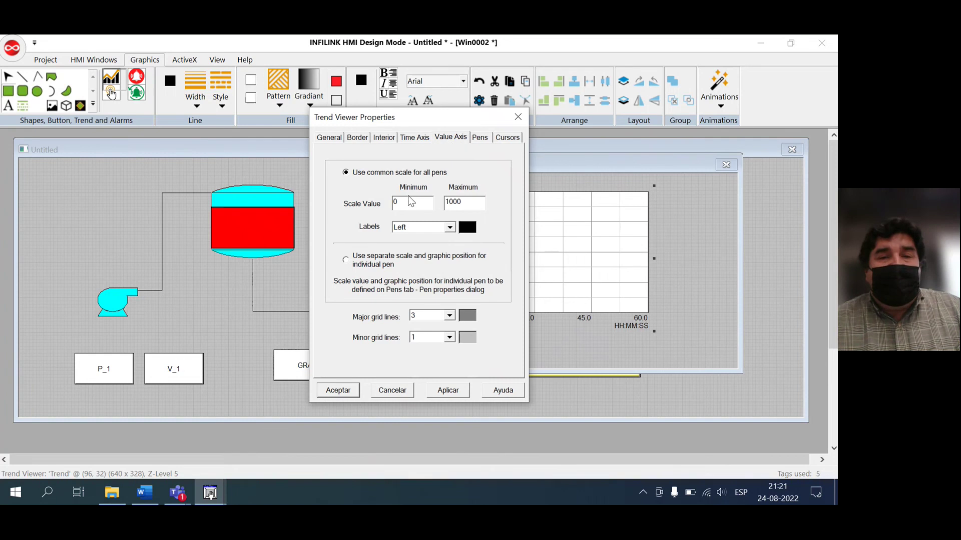
{"action": "left_click", "coordinate": [464, 200]}
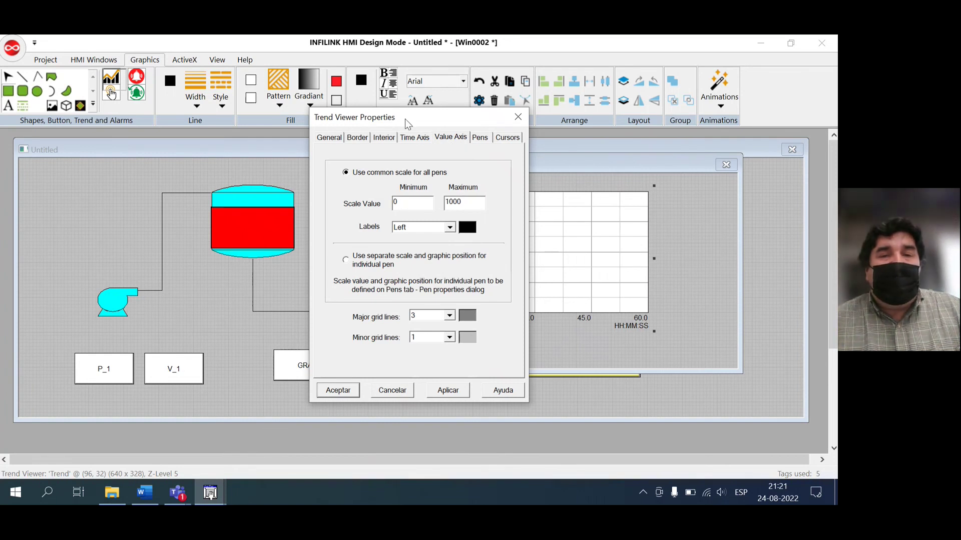
{"action": "left_click_drag", "start_coordinate": [406, 120], "coordinate": [455, 132]}
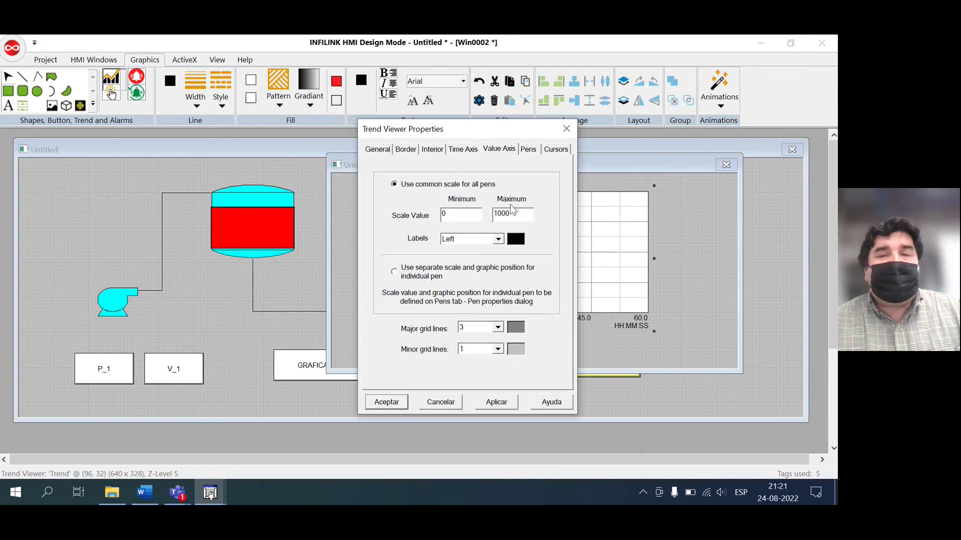
{"action": "left_click_drag", "start_coordinate": [514, 212], "coordinate": [489, 215]}
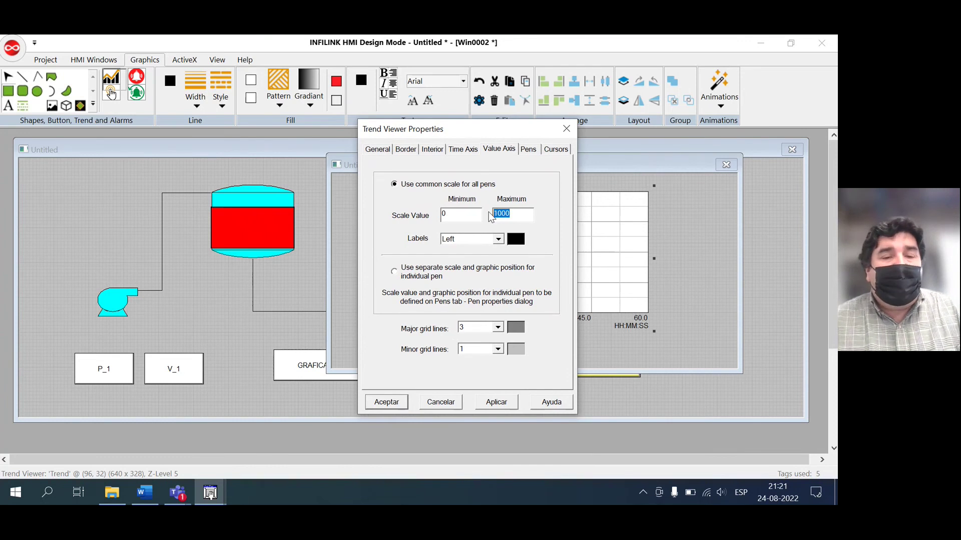
{"action": "type", "text": "15"}
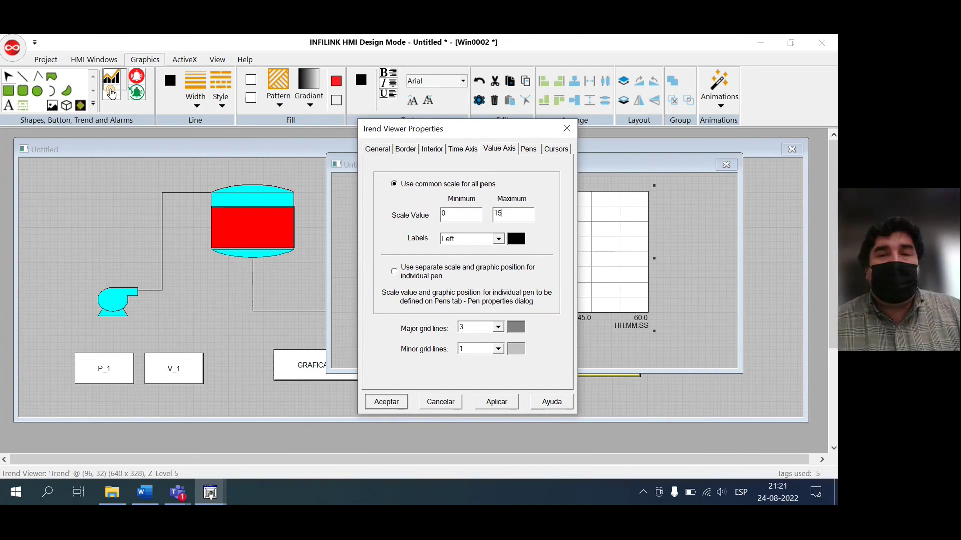
Add a pen for the tag Grupo1\h to the trend viewer and apply the trend properties
{"action": "left_click", "coordinate": [531, 151]}
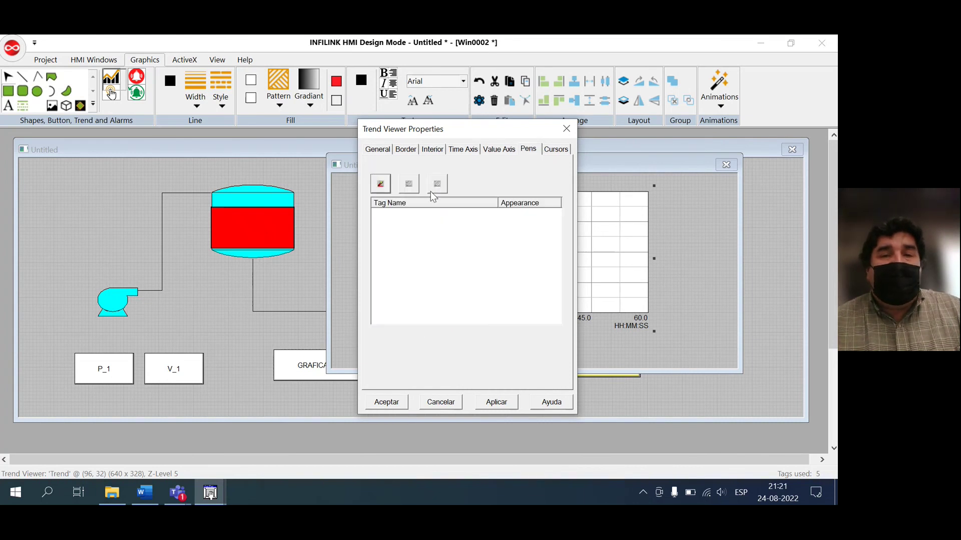
{"action": "left_click", "coordinate": [381, 185]}
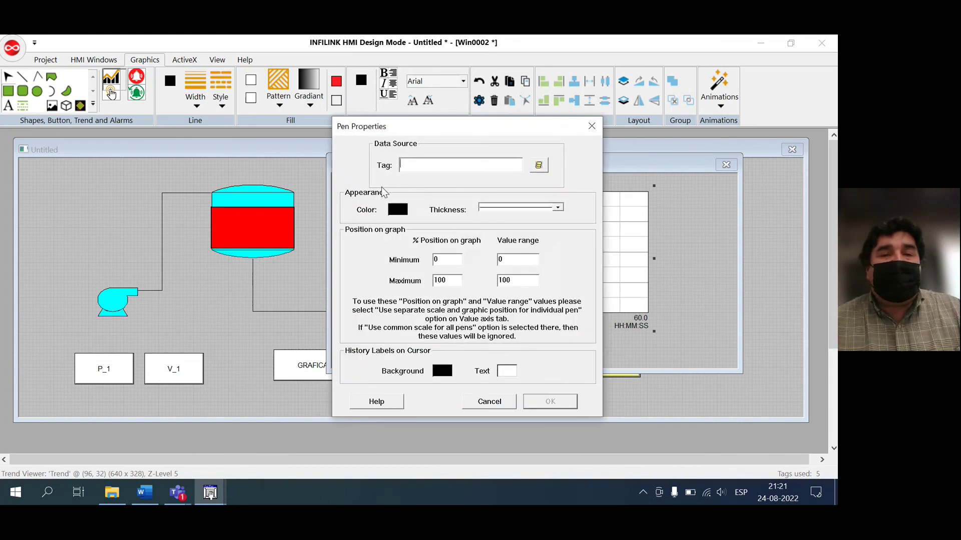
{"action": "left_click", "coordinate": [538, 166]}
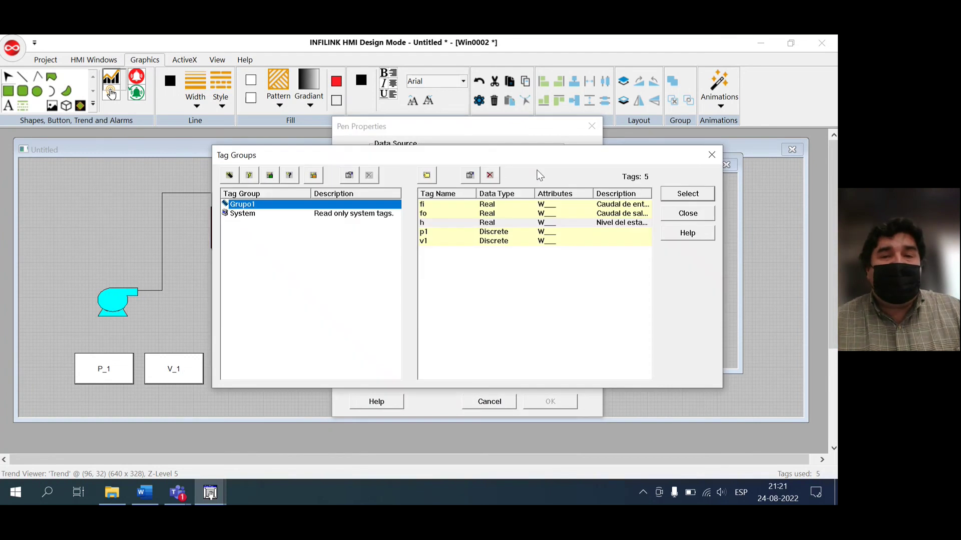
{"action": "double_click", "coordinate": [453, 223]}
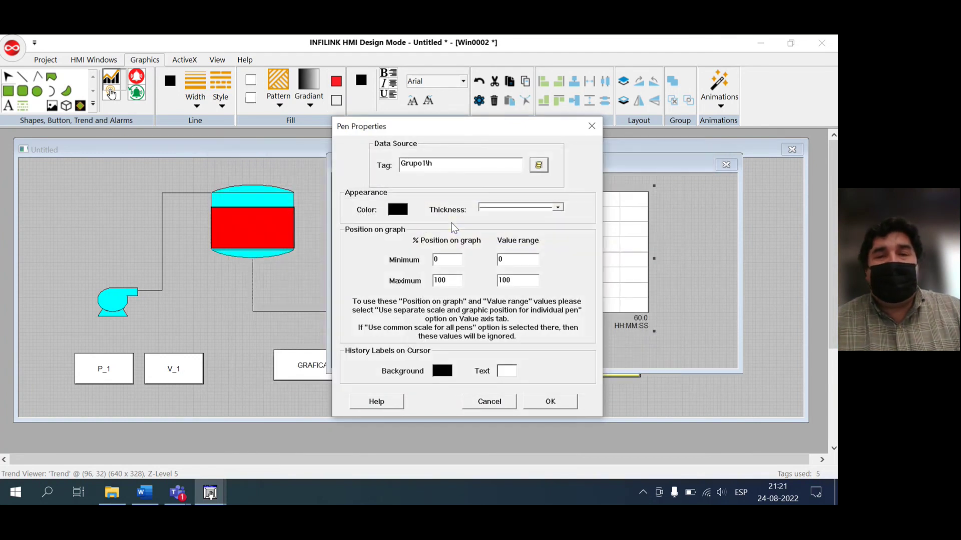
{"action": "left_click", "coordinate": [548, 403]}
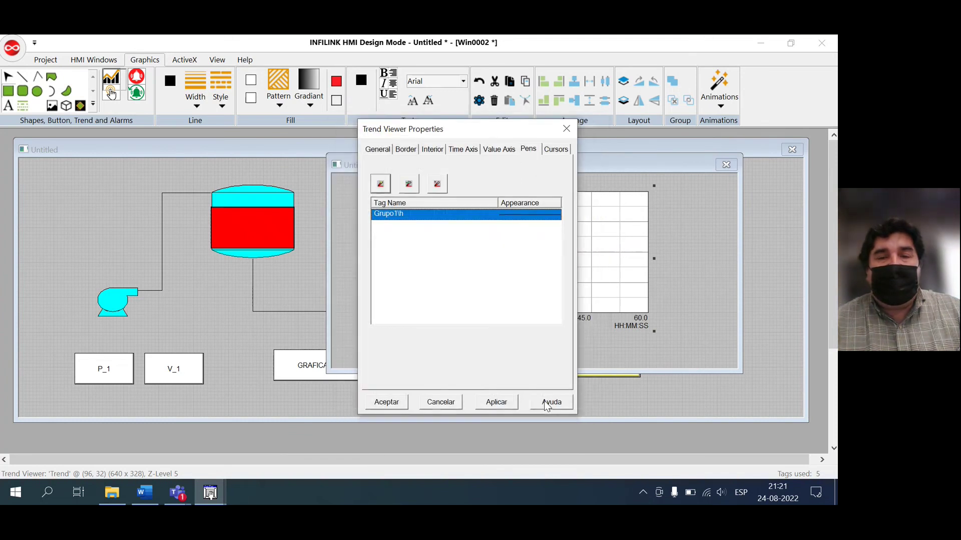
{"action": "left_click", "coordinate": [497, 402]}
{"action": "left_click", "coordinate": [387, 403]}
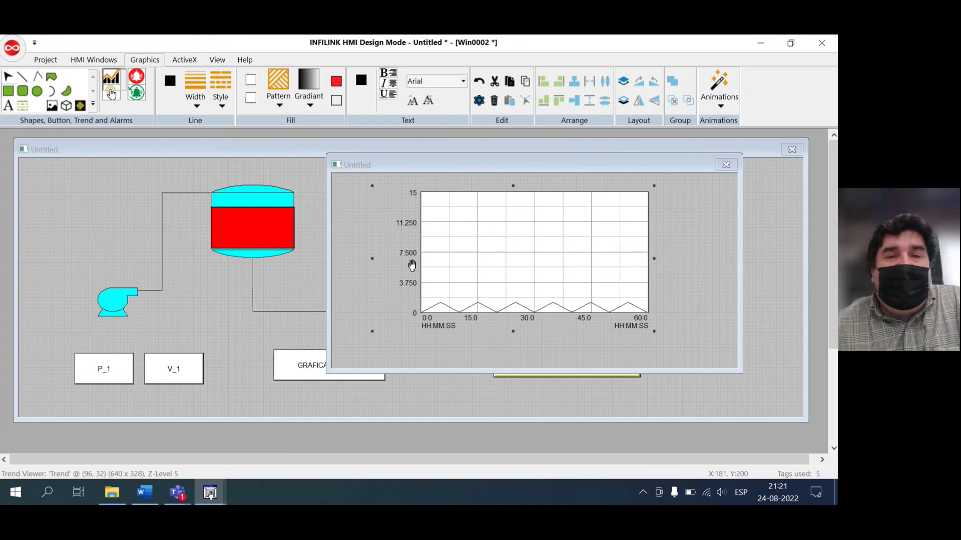
Deselect the trend viewer and turn off the grid in the new window
{"action": "left_click", "coordinate": [698, 250]}
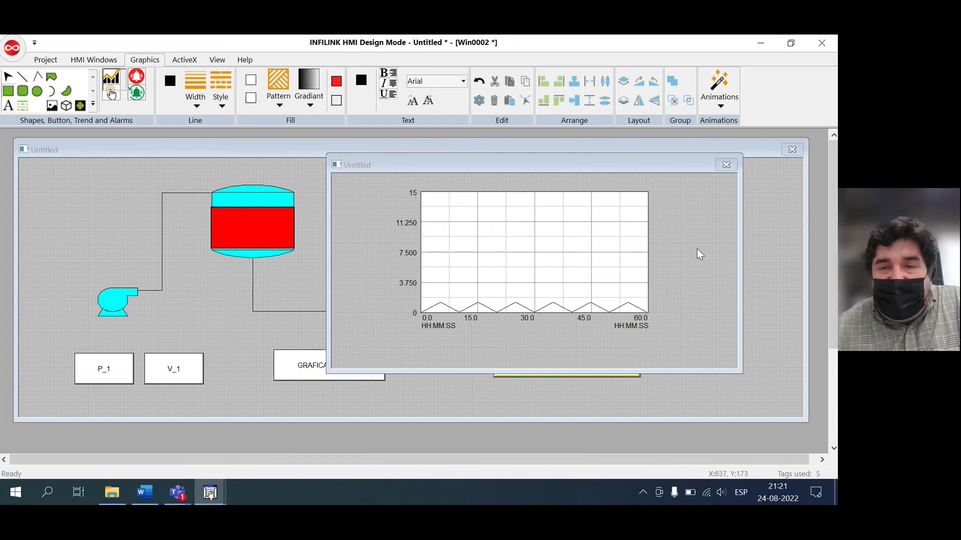
{"action": "right_click", "coordinate": [699, 254]}
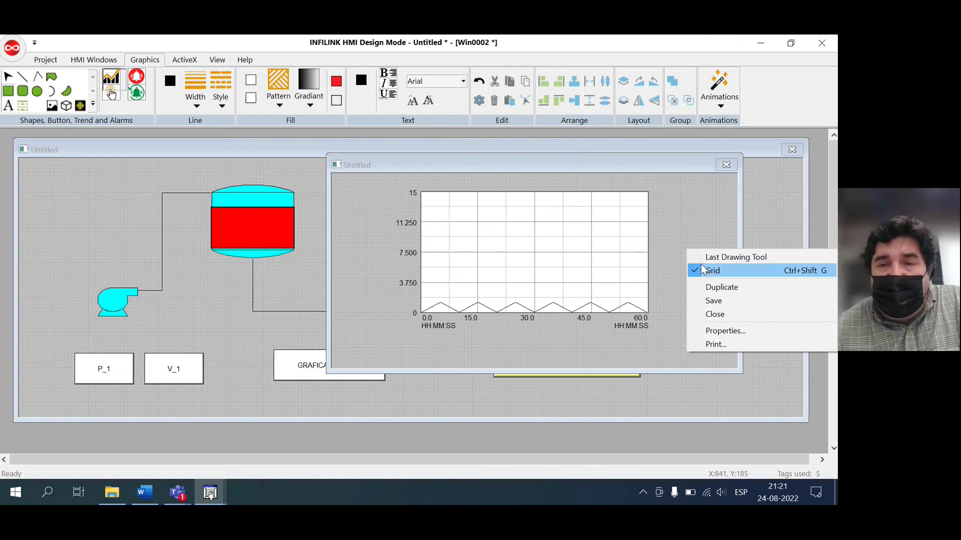
{"action": "left_click", "coordinate": [703, 269]}
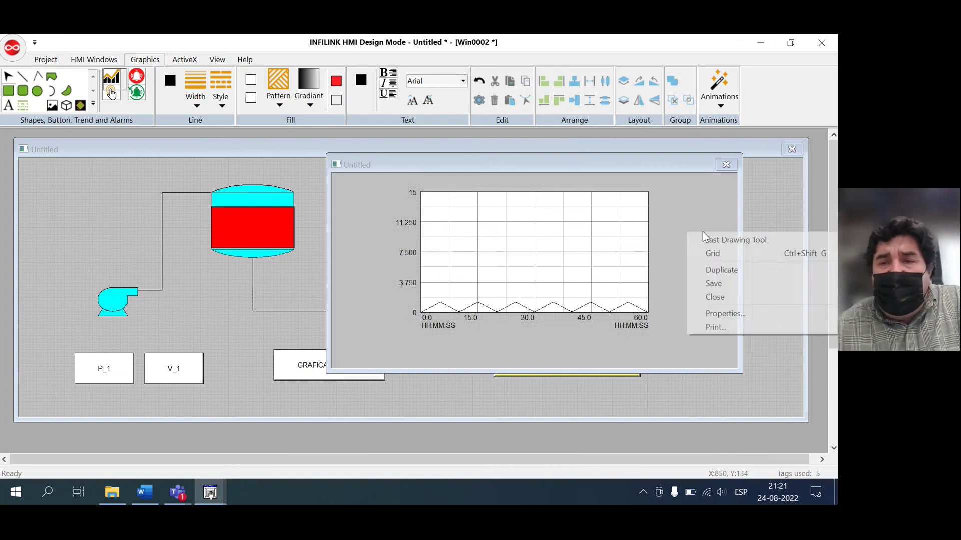
Check the trend window's name, its scripts and the tags available for them in the window properties
{"action": "right_click", "coordinate": [703, 237]}
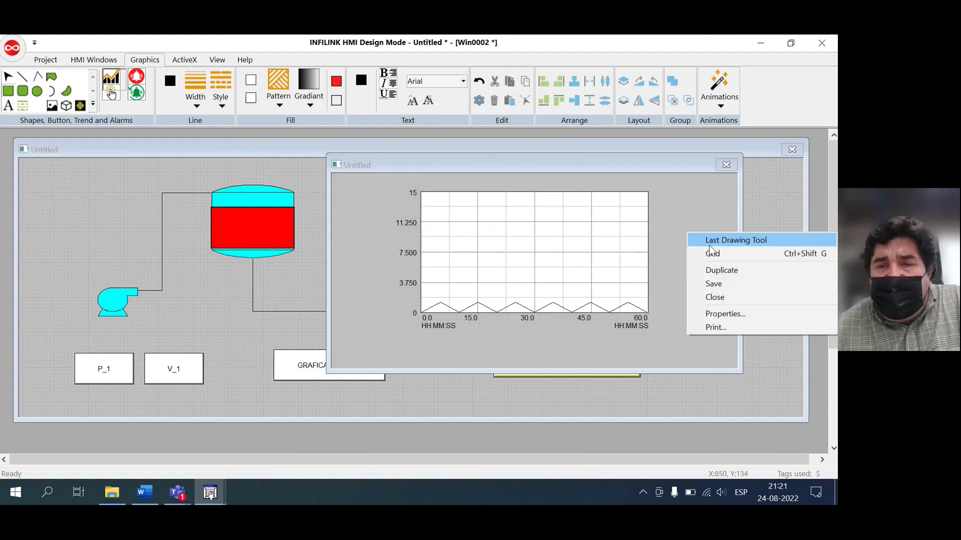
{"action": "left_click", "coordinate": [721, 313]}
{"action": "left_click", "coordinate": [368, 139]}
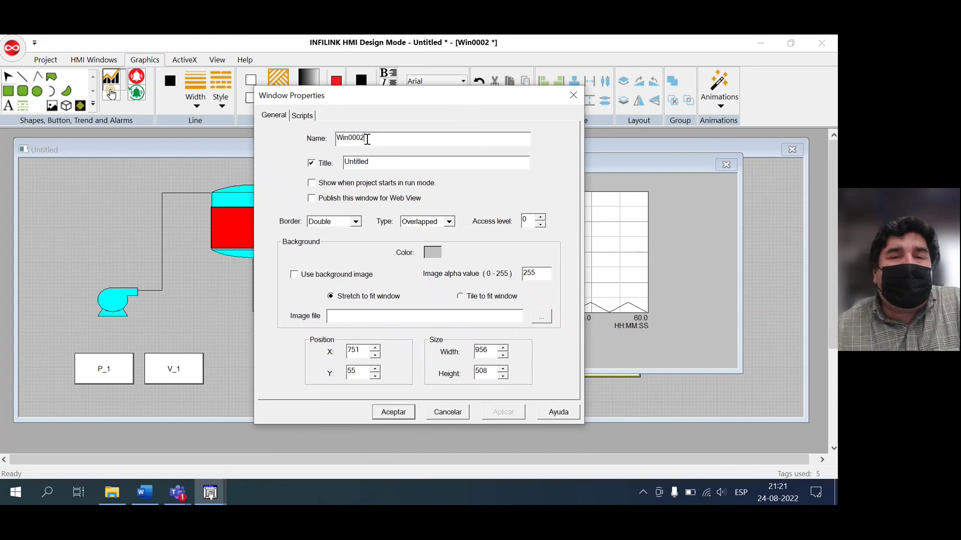
{"action": "left_click_drag", "start_coordinate": [372, 139], "coordinate": [330, 141]}
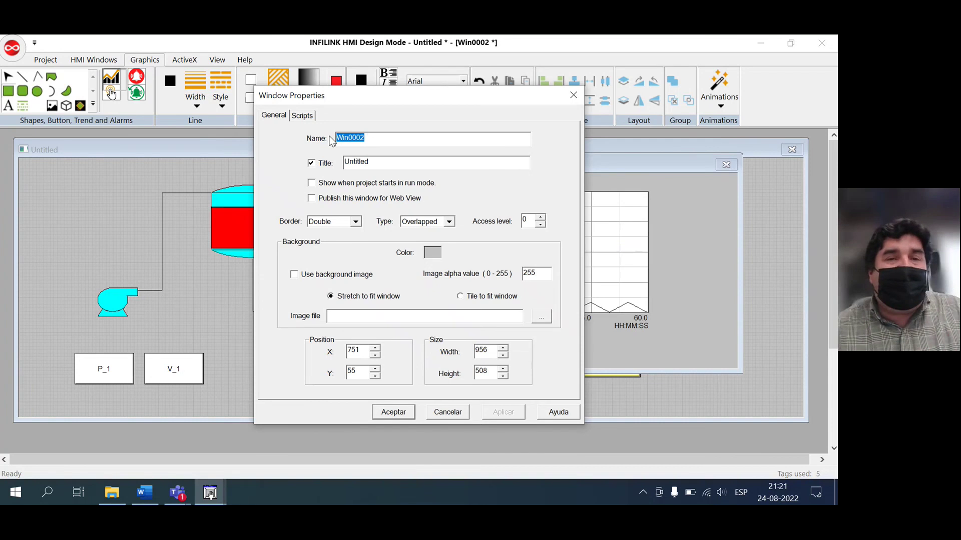
{"action": "left_click", "coordinate": [301, 116]}
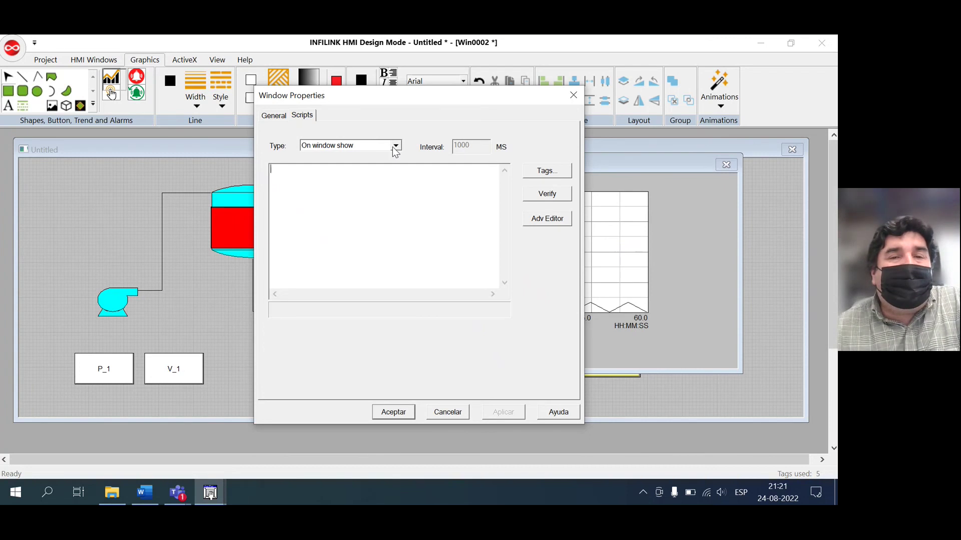
{"action": "left_click", "coordinate": [366, 181]}
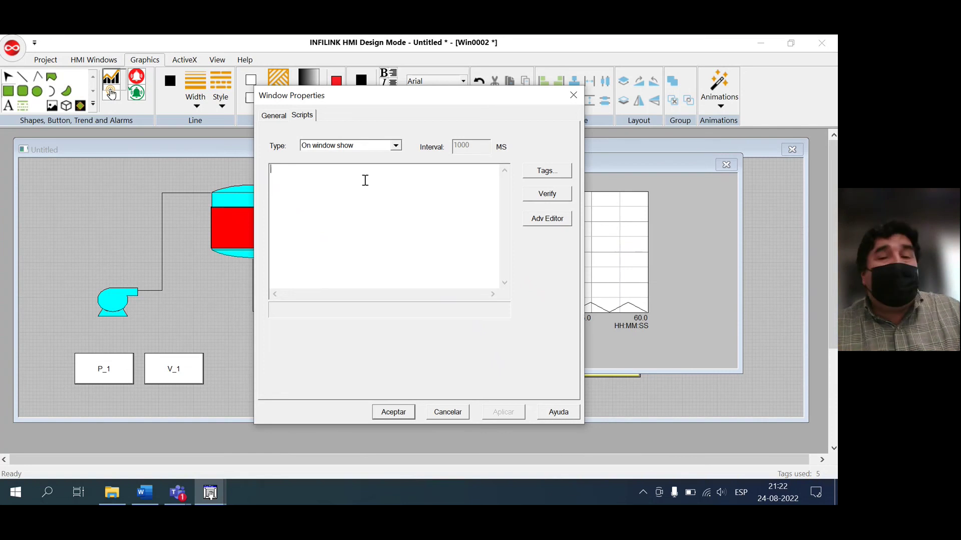
{"action": "left_click", "coordinate": [534, 175]}
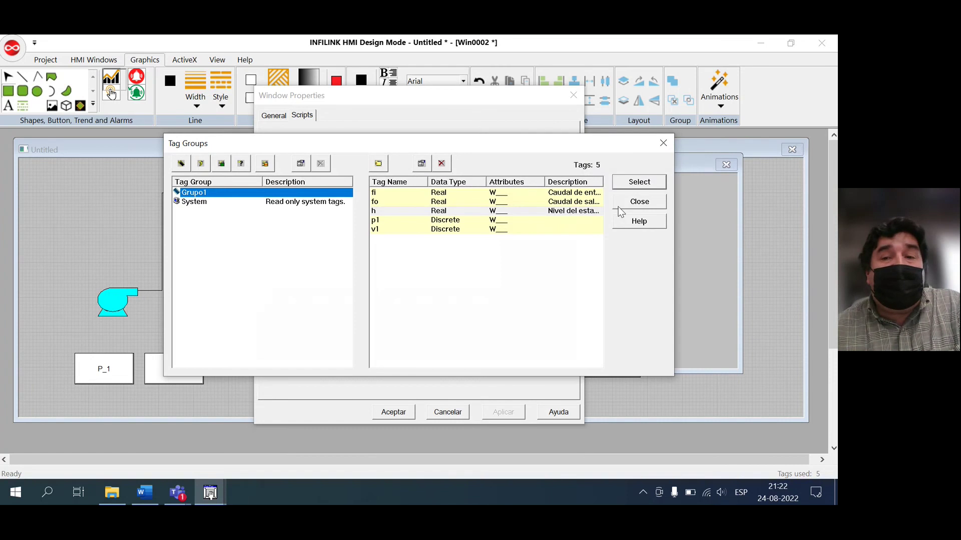
{"action": "left_click", "coordinate": [633, 202]}
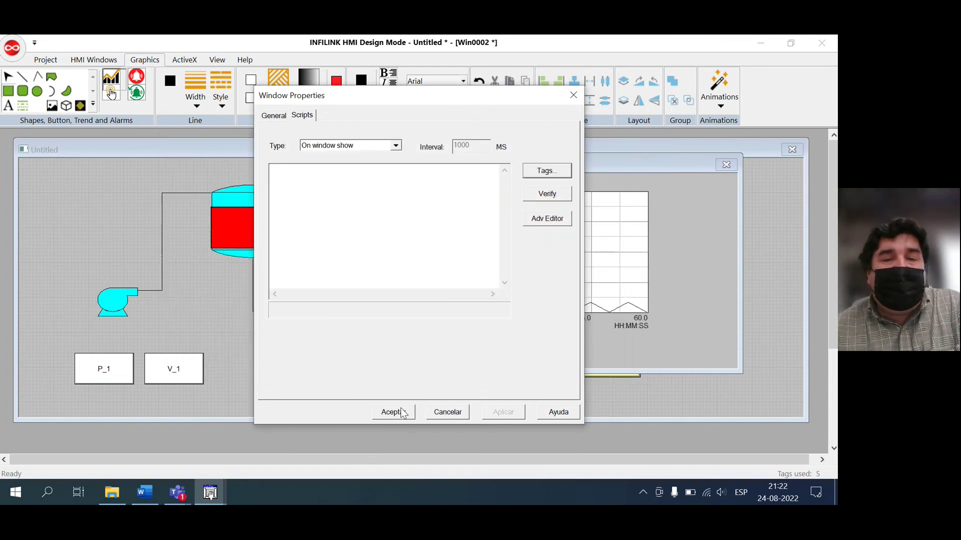
{"action": "left_click", "coordinate": [393, 412]}
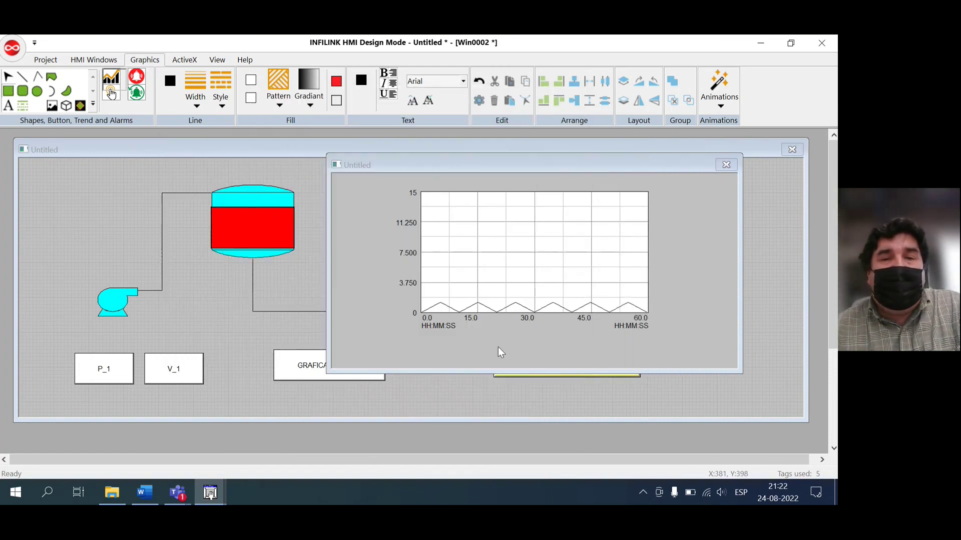
Move the trend window sideways to about X 872, Y 54 and check its name in the window properties
{"action": "left_click_drag", "start_coordinate": [509, 166], "coordinate": [562, 164]}
{"action": "right_click", "coordinate": [410, 202]}
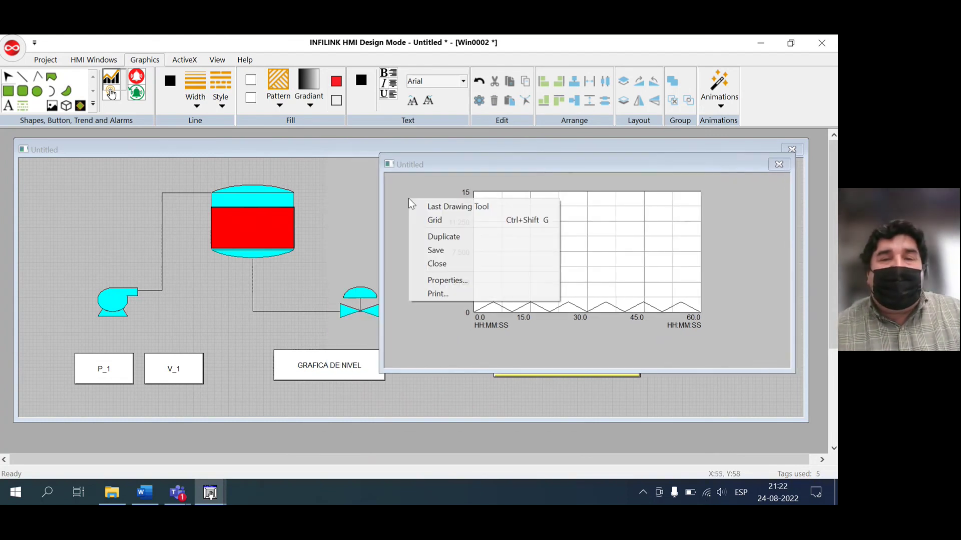
{"action": "left_click", "coordinate": [450, 281]}
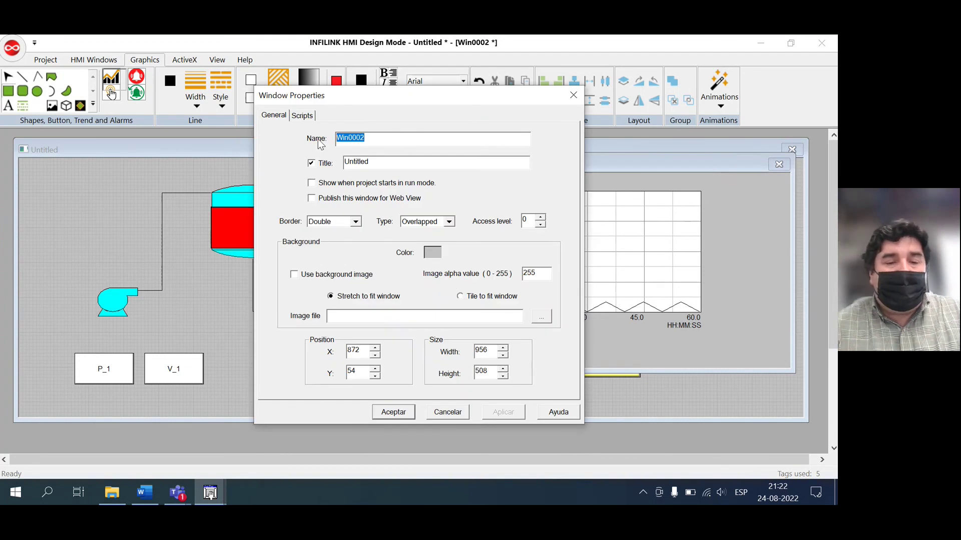
{"action": "left_click", "coordinate": [400, 416]}
Bring the main tank window to the front and open the animations of the GRAFICA DE NIVEL button
{"action": "left_click", "coordinate": [250, 337]}
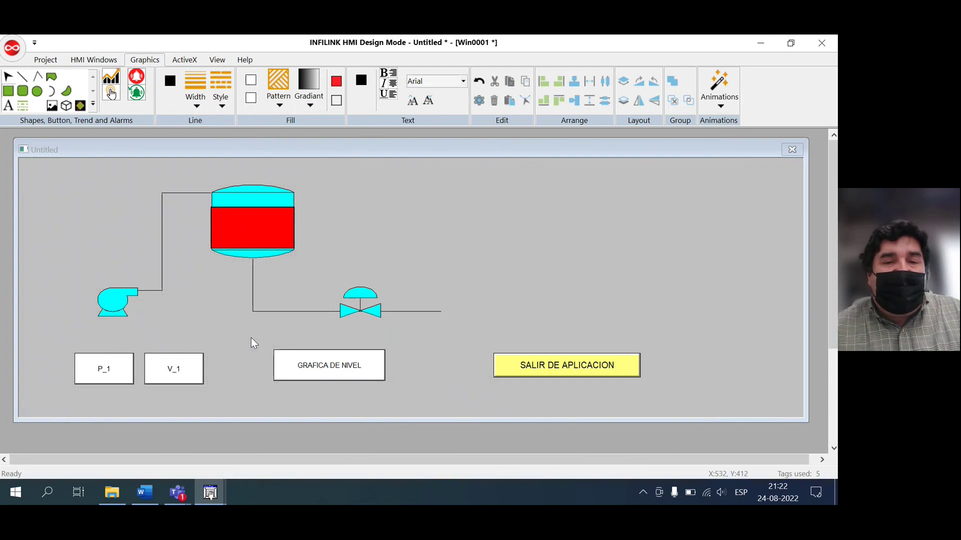
{"action": "left_click", "coordinate": [317, 366]}
{"action": "right_click", "coordinate": [319, 369]}
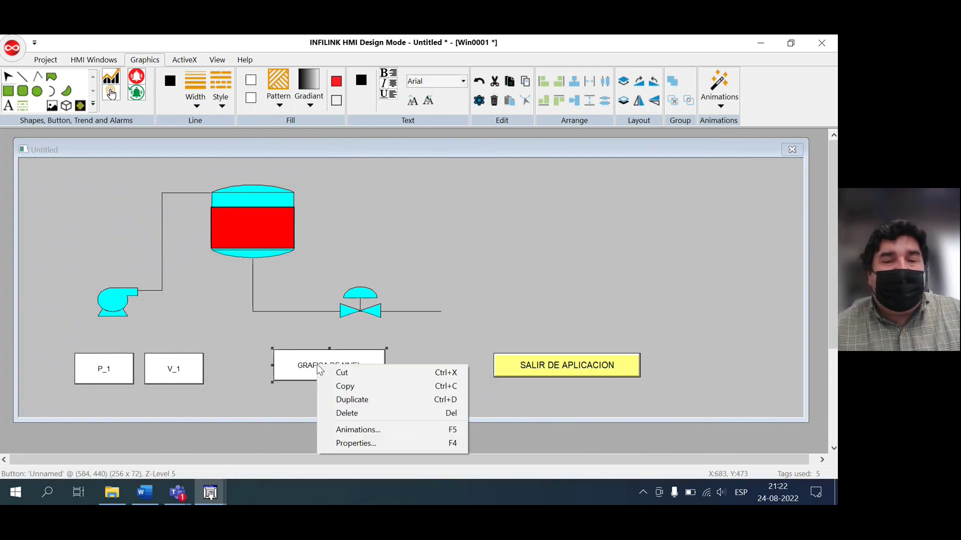
{"action": "left_click", "coordinate": [352, 441]}
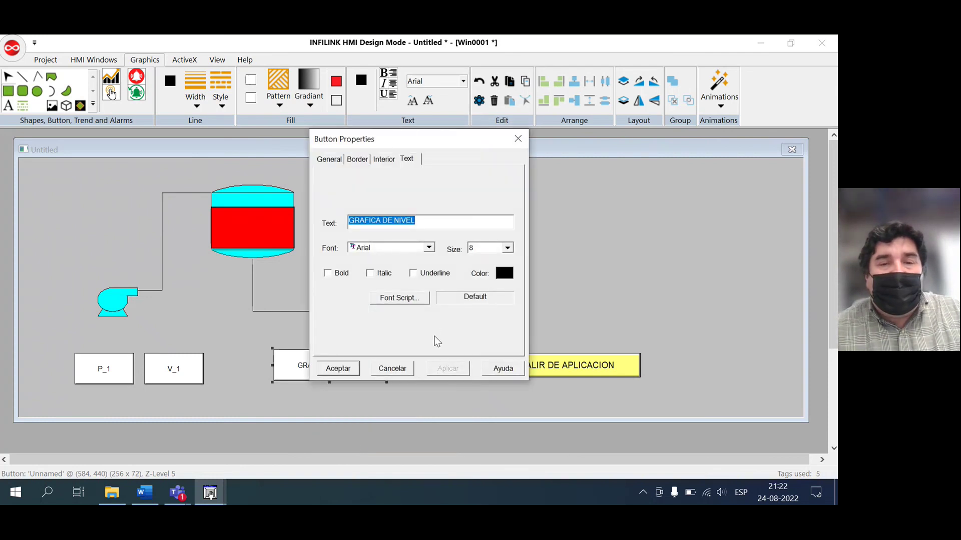
{"action": "left_click", "coordinate": [391, 369]}
{"action": "right_click", "coordinate": [343, 361]}
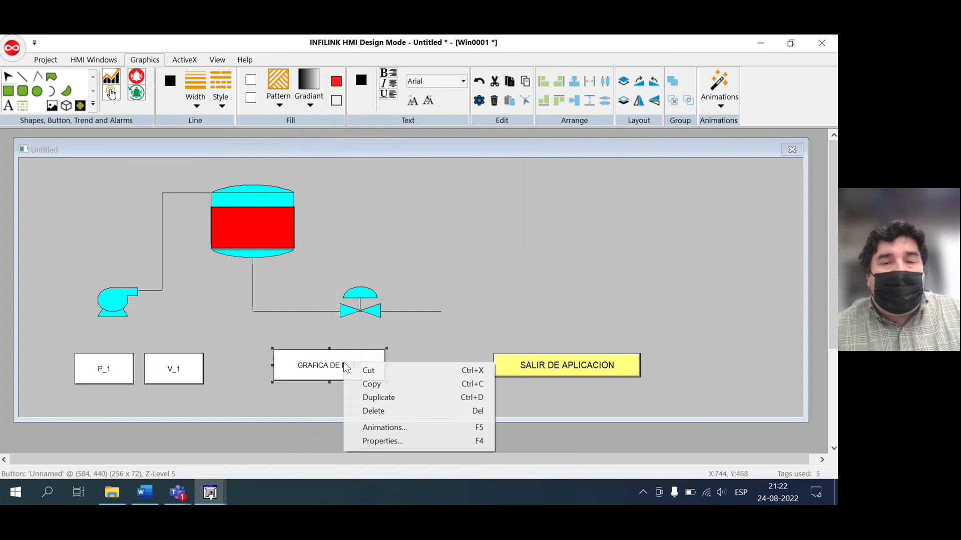
{"action": "left_click", "coordinate": [378, 428]}
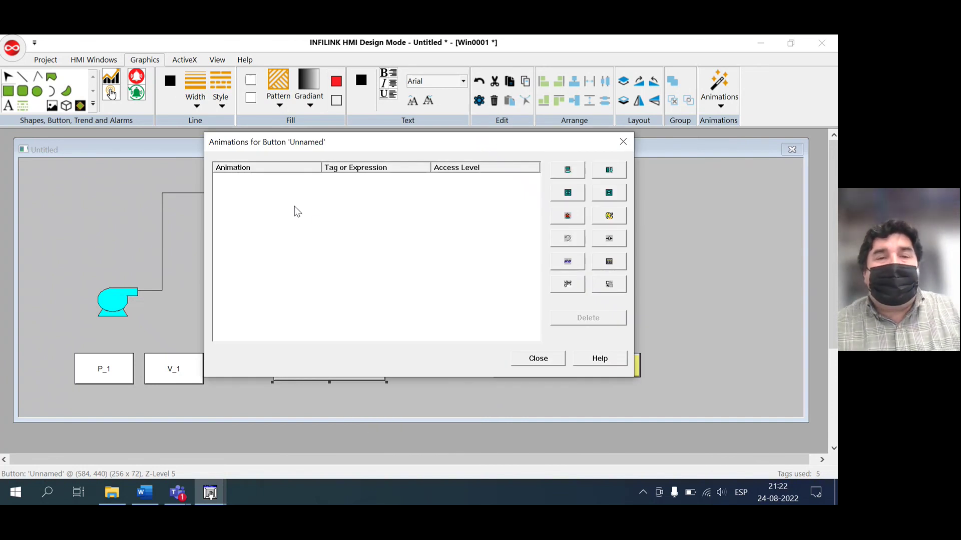
{"action": "left_click", "coordinate": [569, 264]}
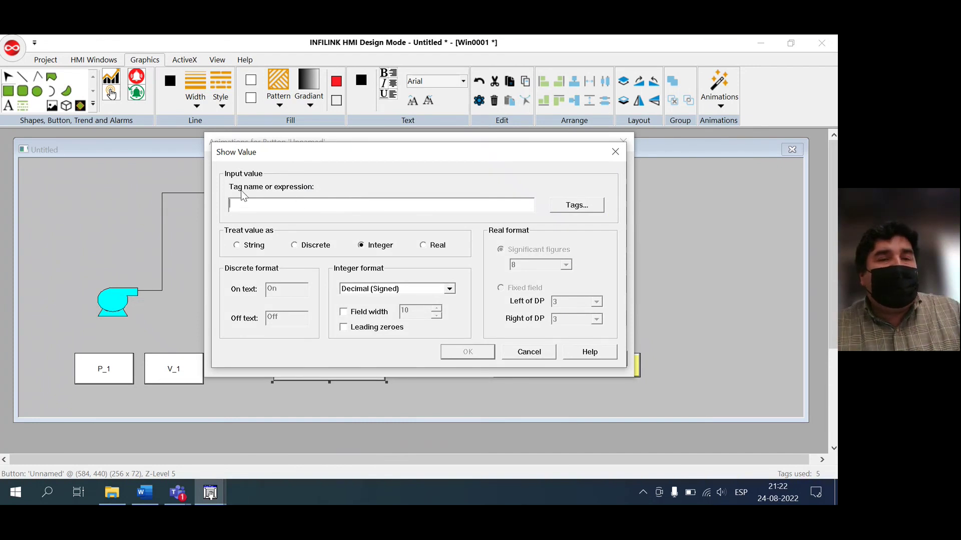
{"action": "left_click", "coordinate": [530, 351]}
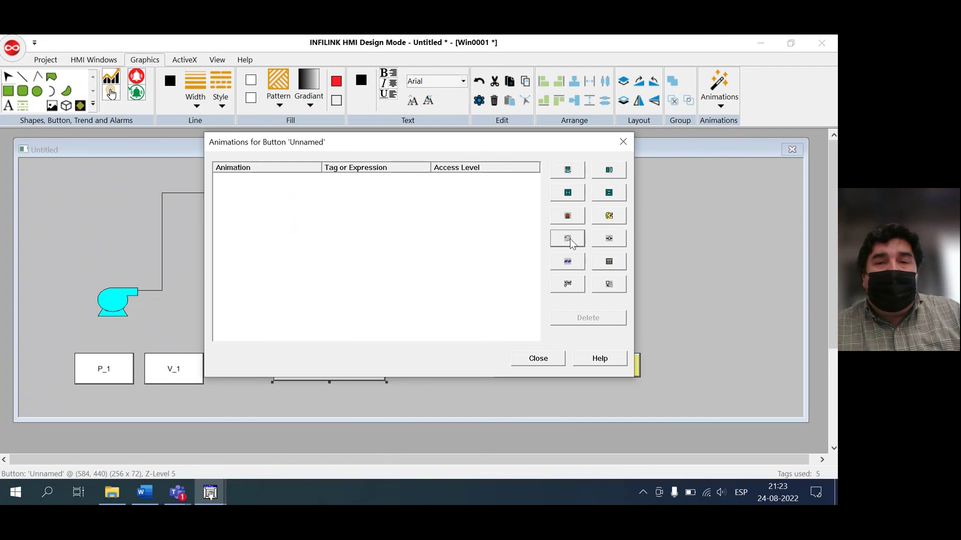
{"action": "left_click", "coordinate": [570, 283]}
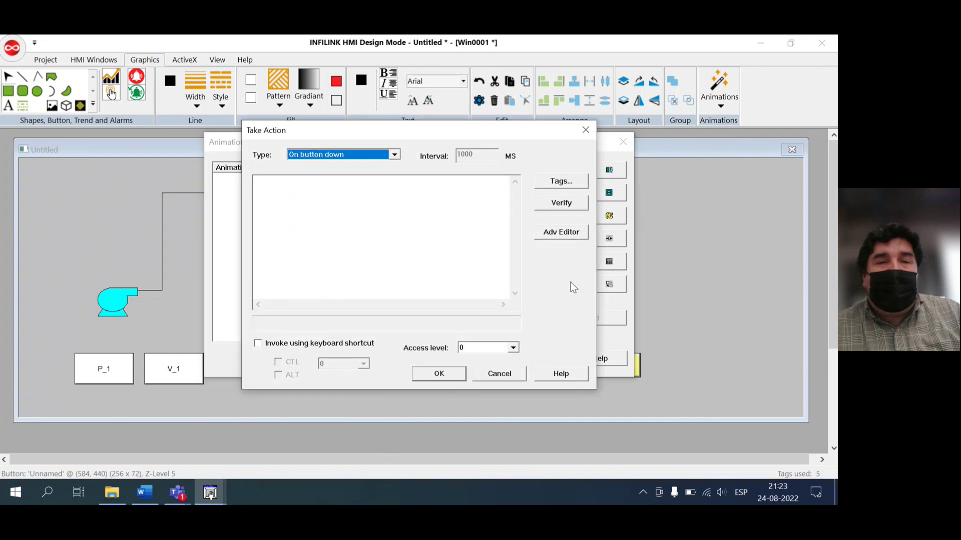
{"action": "left_click", "coordinate": [586, 131]}
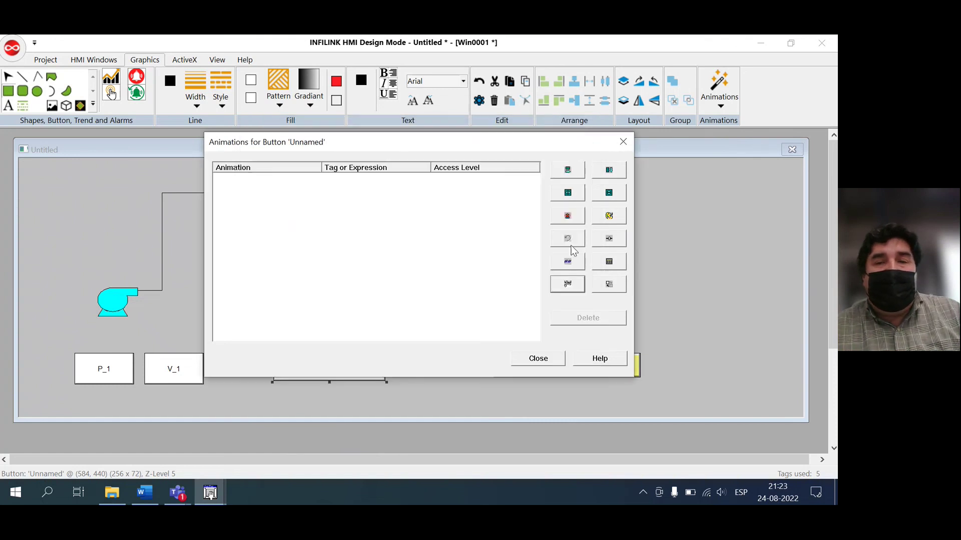
Try a Show Value animation with the tag Grupo1\h on the GRAFICA DE NIVEL button and delete it
{"action": "left_click", "coordinate": [569, 261]}
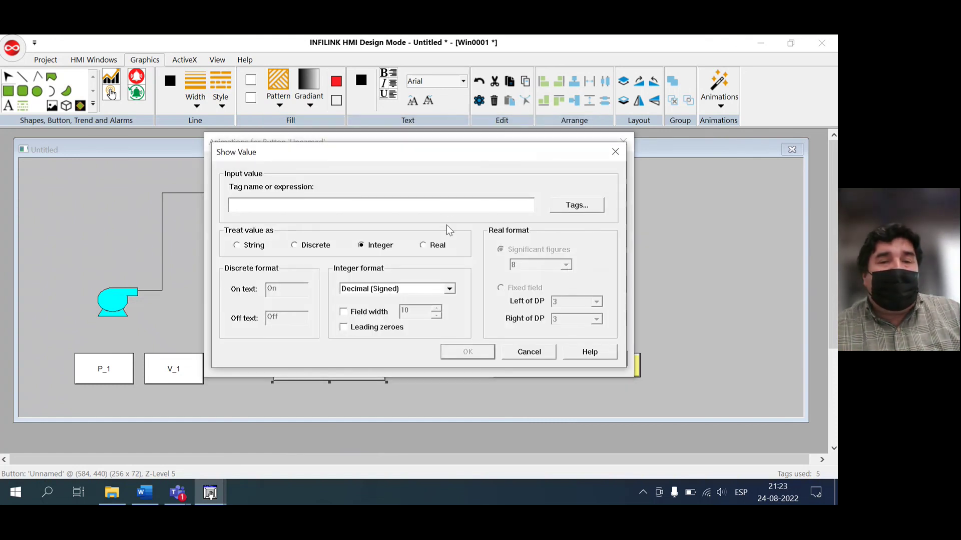
{"action": "left_click", "coordinate": [569, 210]}
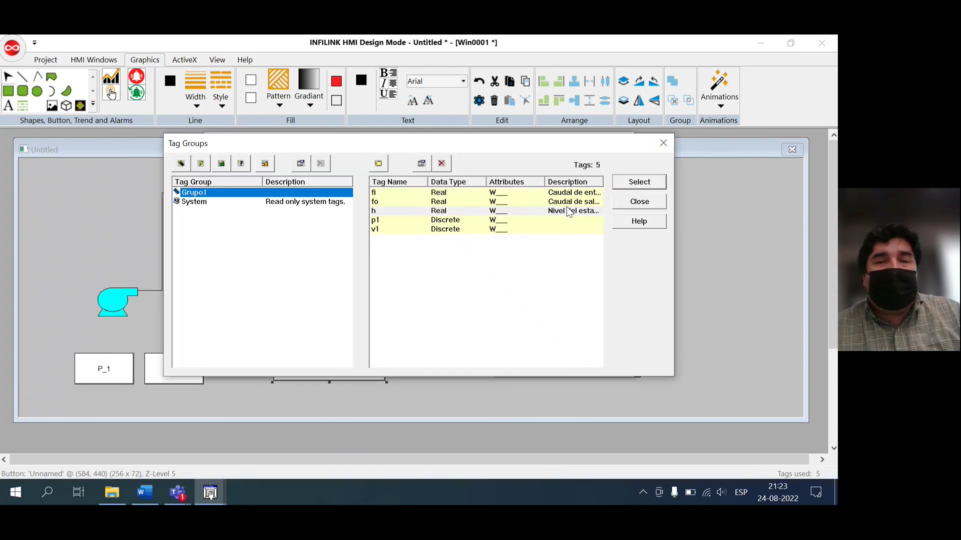
{"action": "double_click", "coordinate": [448, 212]}
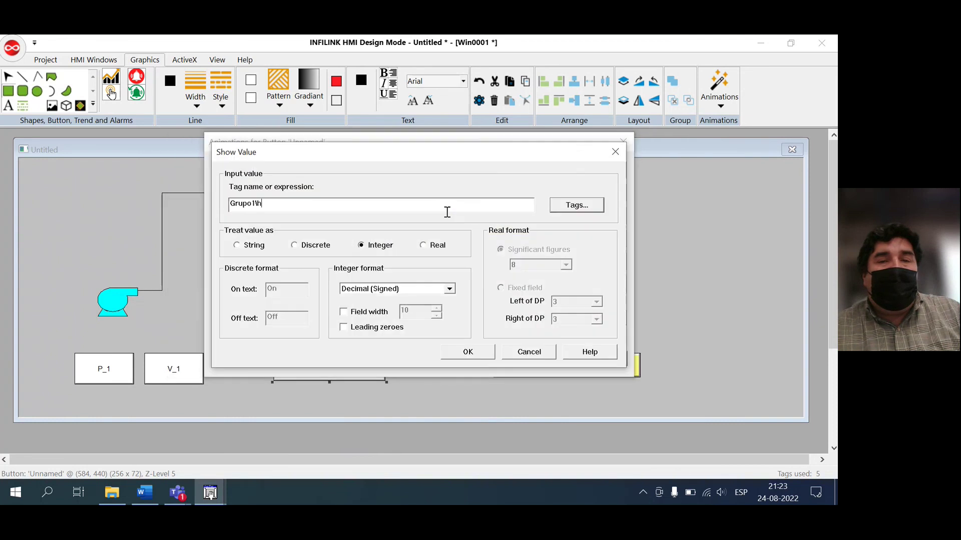
{"action": "left_click", "coordinate": [468, 352]}
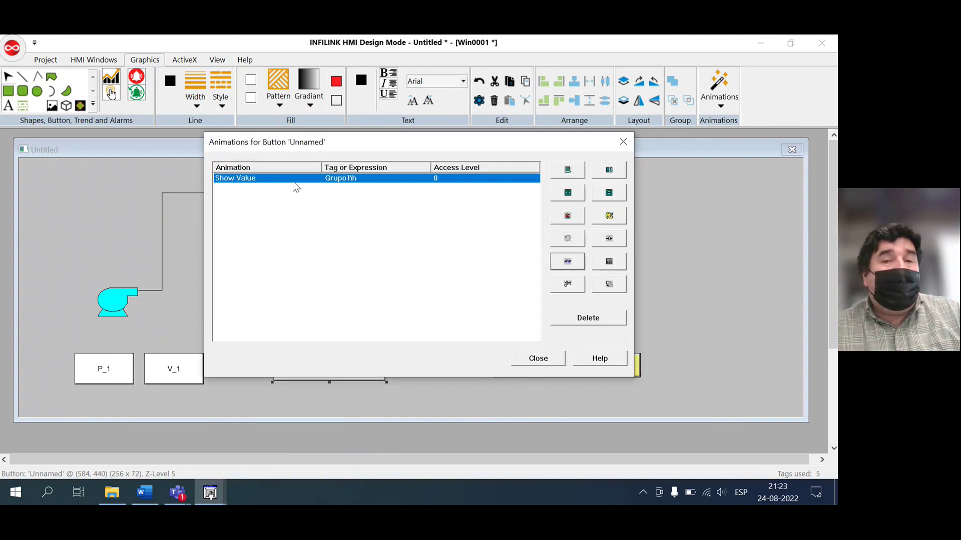
{"action": "left_click", "coordinate": [575, 320]}
{"action": "left_click", "coordinate": [427, 312]}
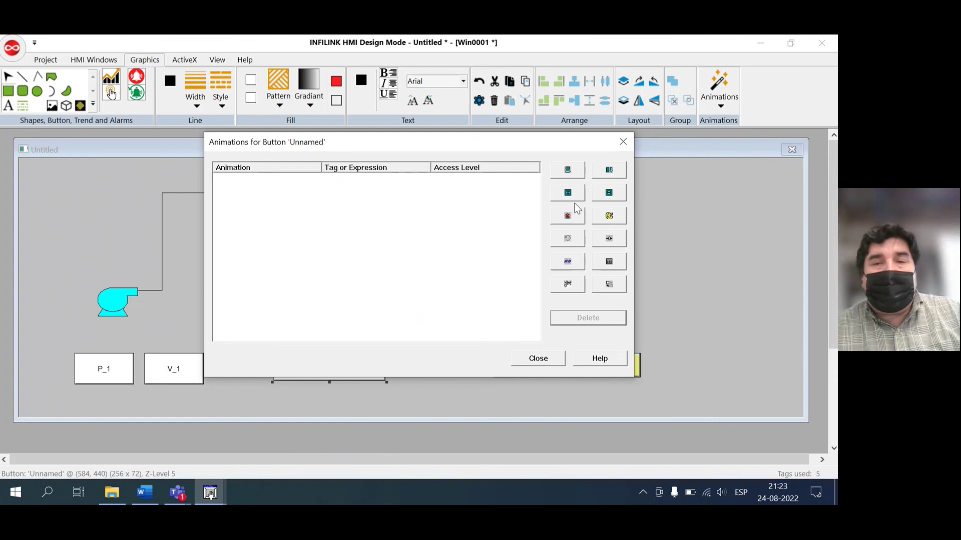
Try to add a Show Value animation with the expression show "Win0002"; to the GRAFICA DE NIVEL button
{"action": "left_click", "coordinate": [573, 265]}
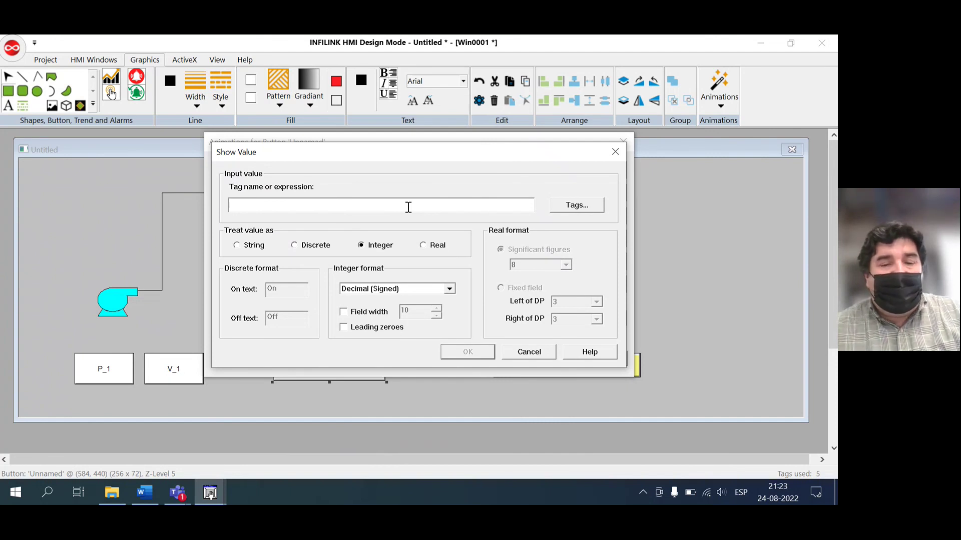
{"action": "type", "text": "SHOW"}
{"action": "key", "text": "BackSpace"}
{"action": "key", "text": "BackSpace"}
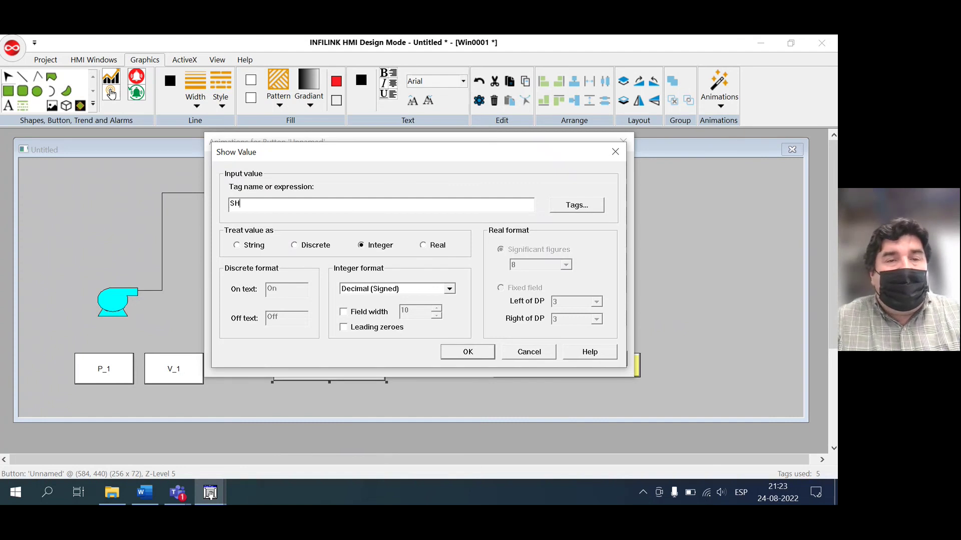
{"action": "key", "text": "BackSpace"}
{"action": "key", "text": "BackSpace"}
{"action": "type", "text": "show_"}
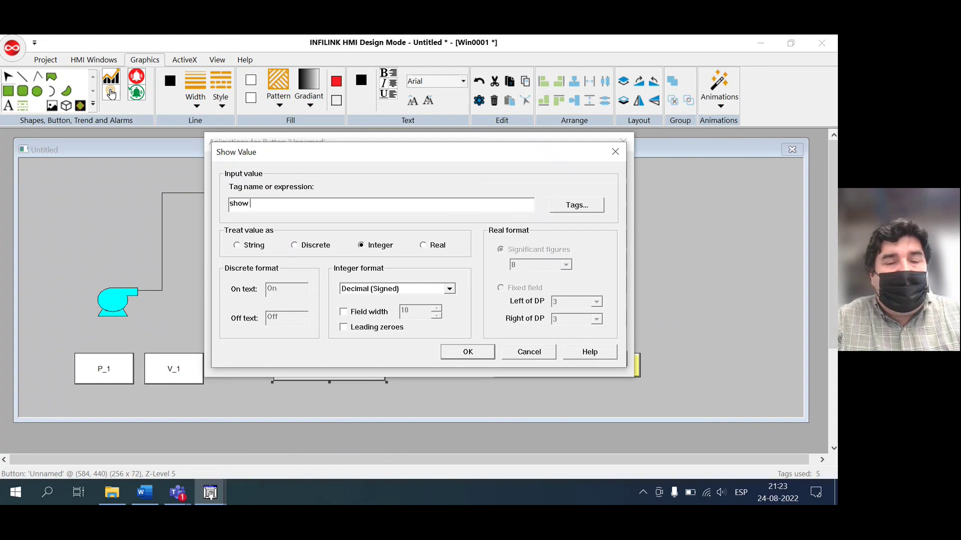
{"action": "type", "text": " Win0002"}
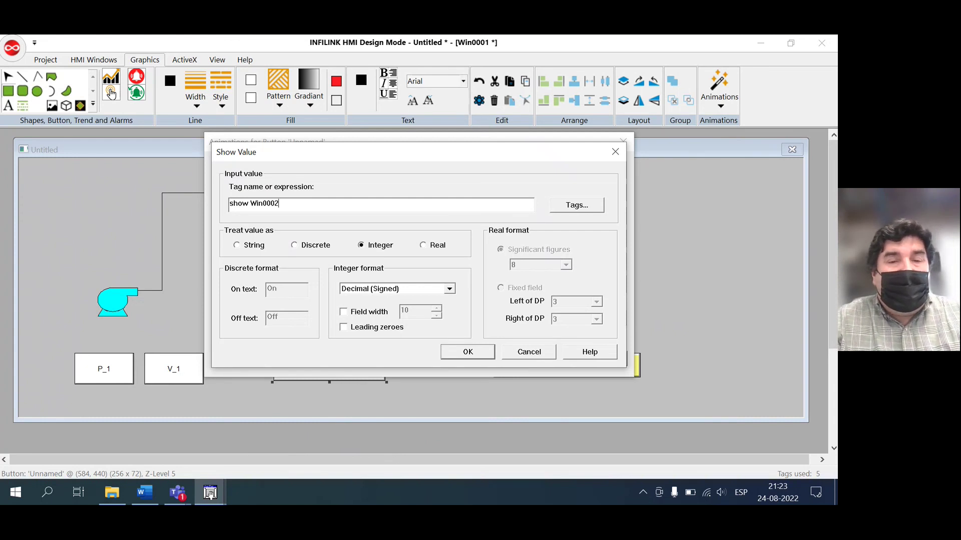
{"action": "left_click", "coordinate": [252, 202]}
{"action": "type", "text": "\""}
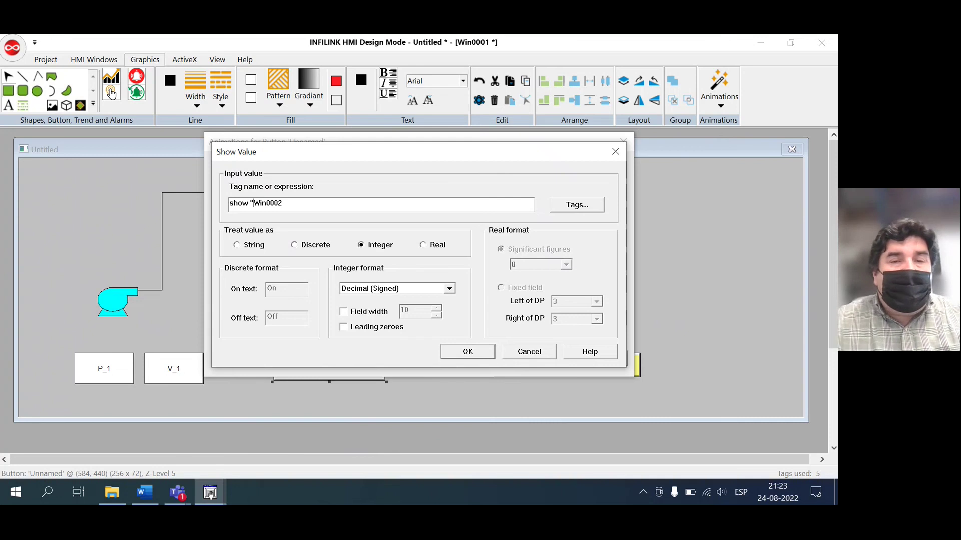
{"action": "left_click", "coordinate": [308, 204]}
{"action": "type", "text": "\";"}
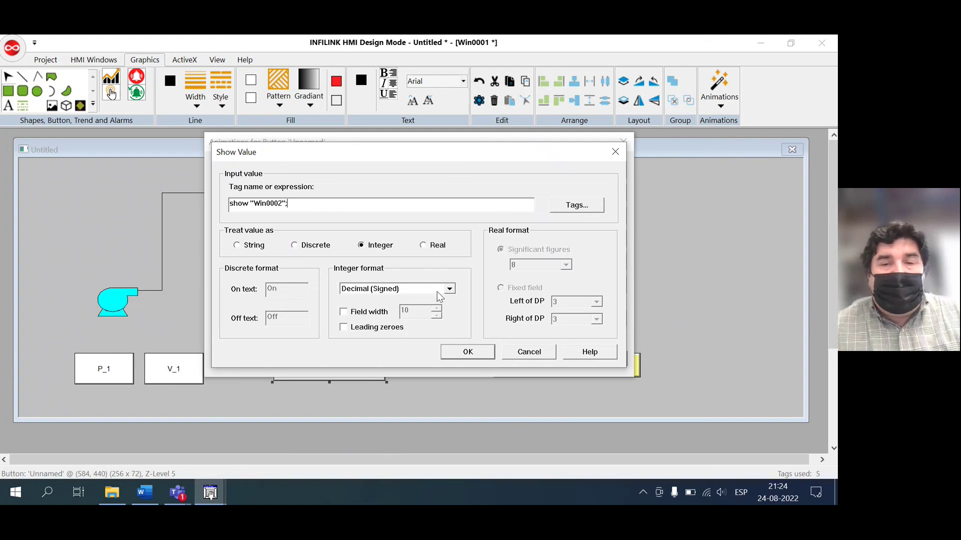
{"action": "left_click", "coordinate": [475, 355]}
{"action": "left_click", "coordinate": [444, 312]}
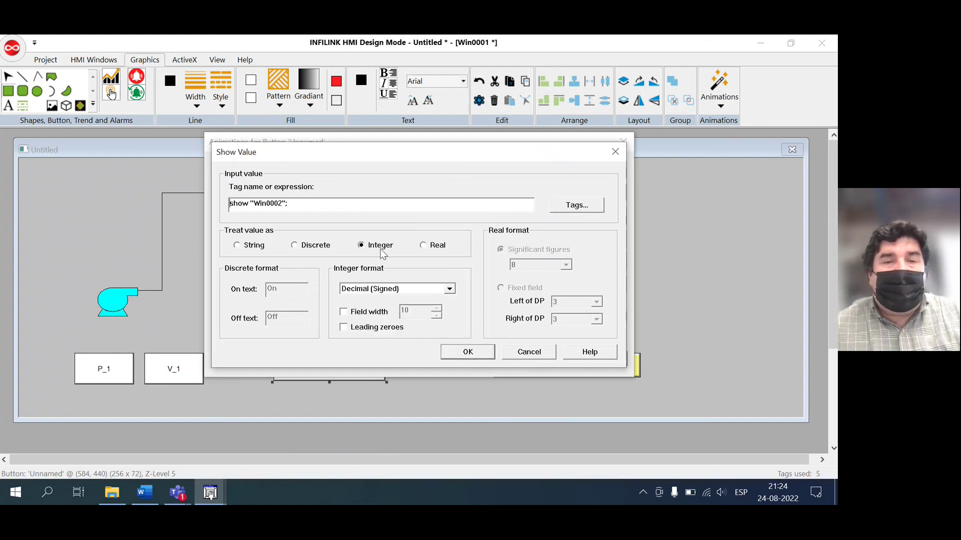
Replace the Show Value expression with the tag Grupo1\h, accept the animation and close the button's animations
{"action": "left_click_drag", "start_coordinate": [328, 208], "coordinate": [211, 208]}
{"action": "key", "text": "BackSpace"}
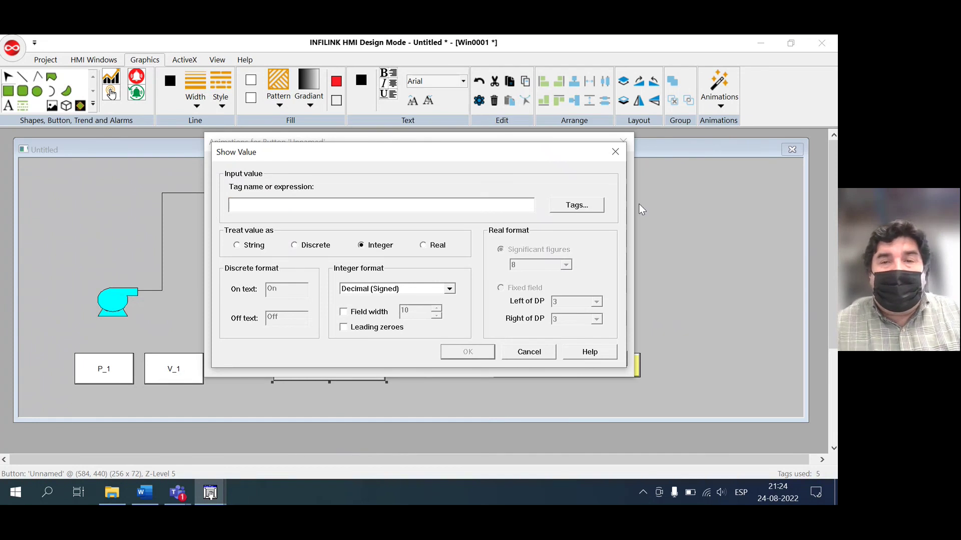
{"action": "left_click", "coordinate": [590, 206]}
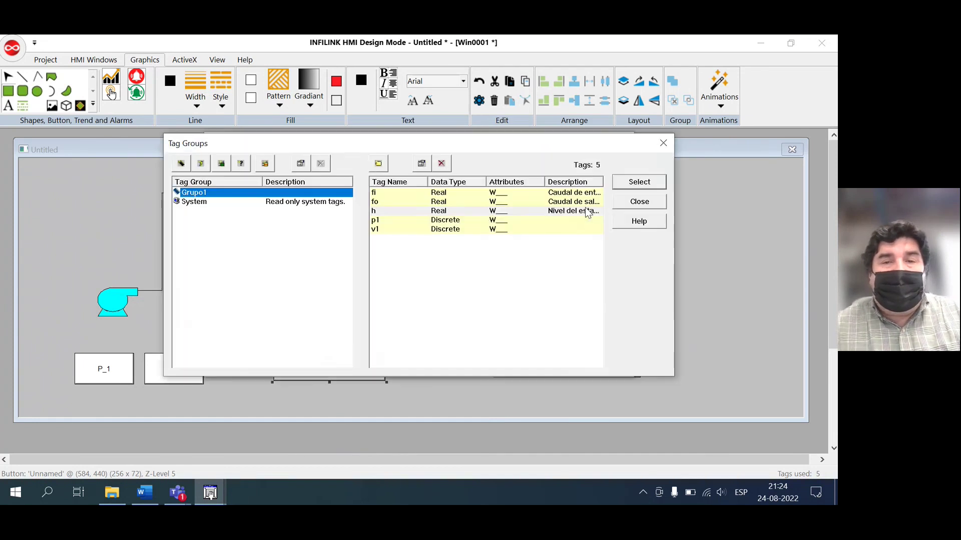
{"action": "double_click", "coordinate": [461, 211]}
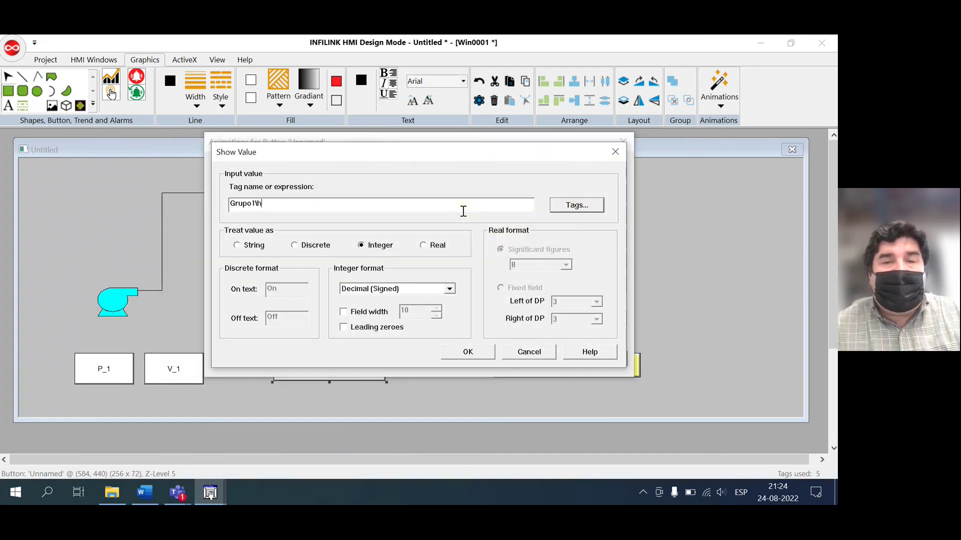
{"action": "left_click", "coordinate": [470, 351]}
{"action": "left_click", "coordinate": [534, 360]}
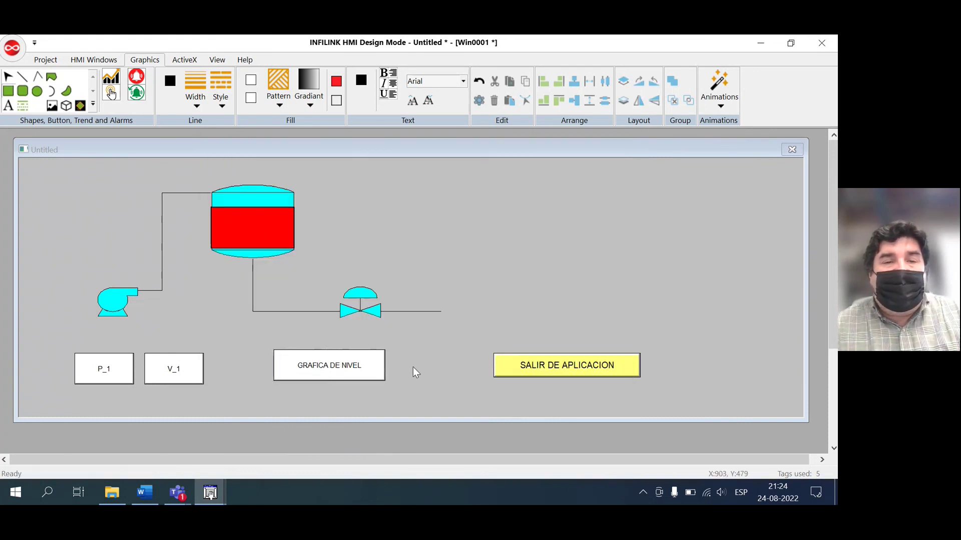
Rearrange the two project windows so the trend window Win0002 sits in front of the main tank window with its buttons still reachable
{"action": "left_click", "coordinate": [223, 497]}
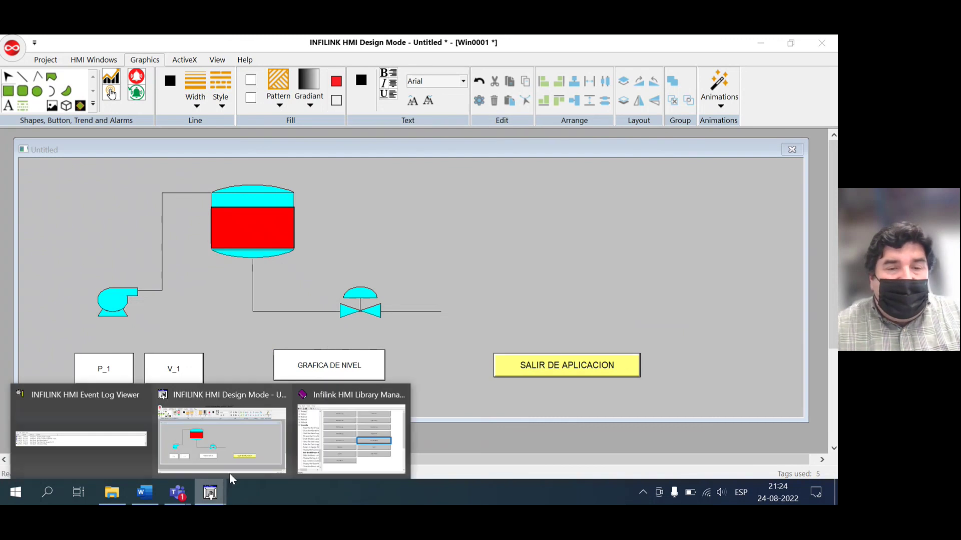
{"action": "left_click", "coordinate": [225, 397]}
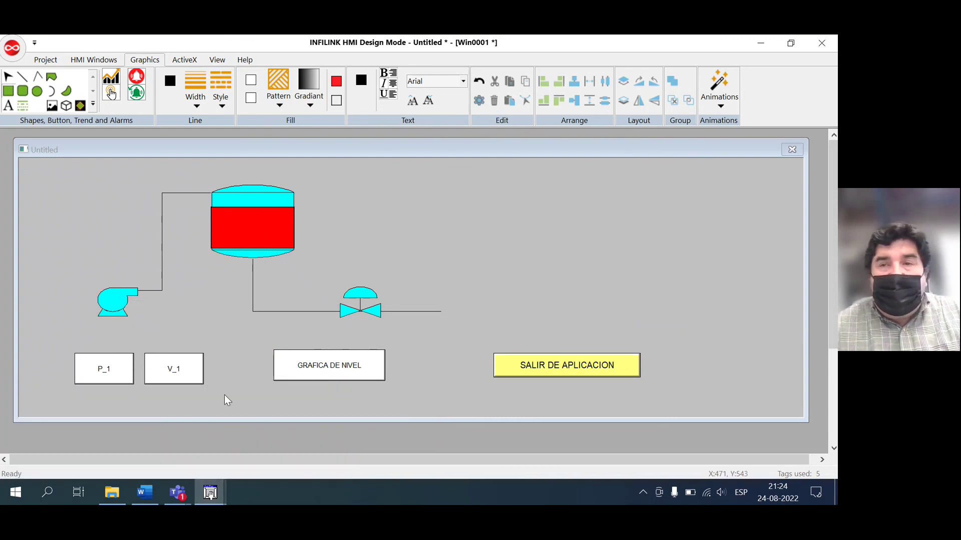
{"action": "left_click_drag", "start_coordinate": [707, 151], "coordinate": [634, 241]}
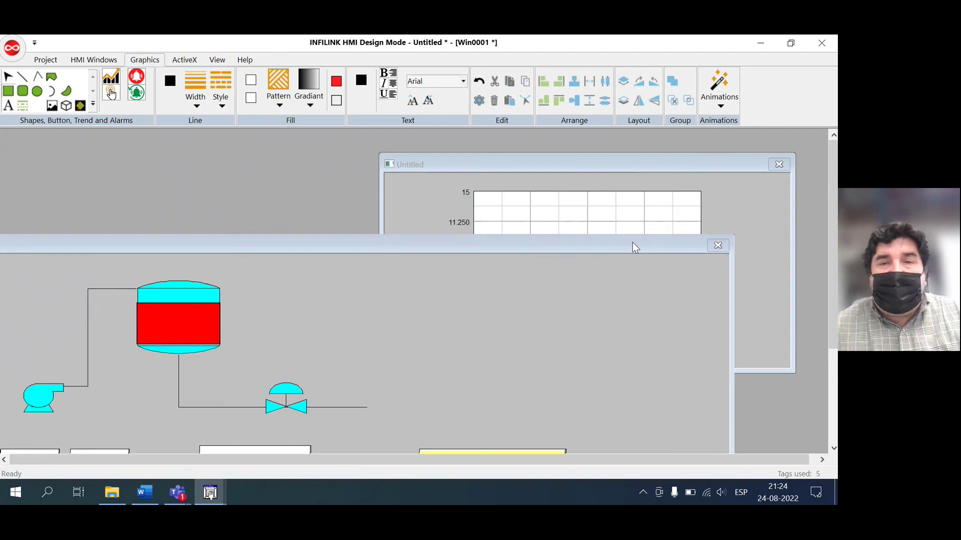
{"action": "left_click", "coordinate": [586, 161]}
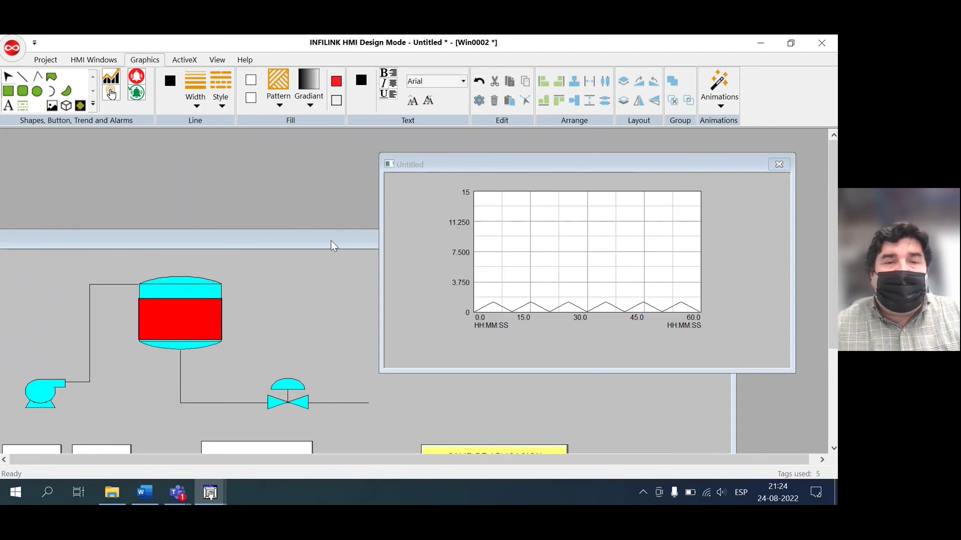
{"action": "left_click_drag", "start_coordinate": [331, 241], "coordinate": [345, 162]}
{"action": "left_click", "coordinate": [756, 165]}
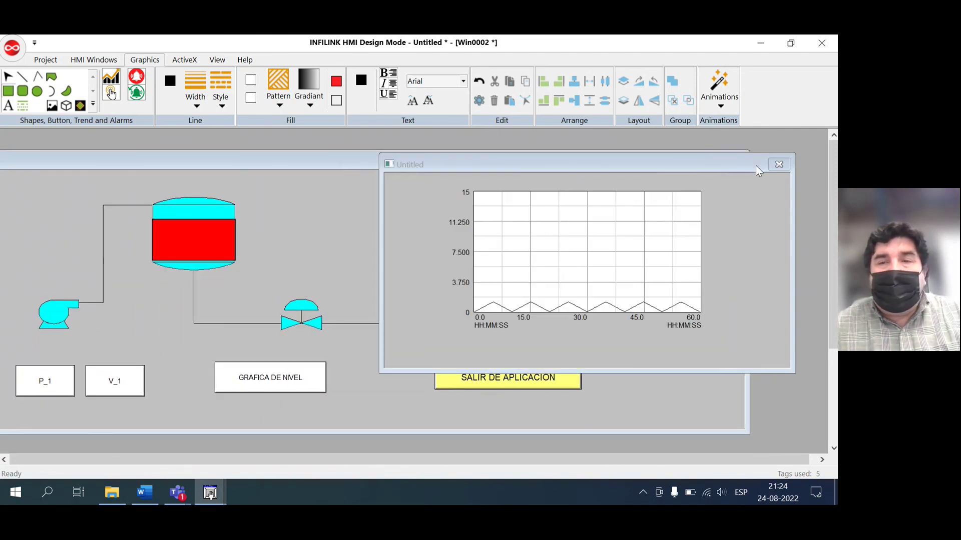
{"action": "left_click", "coordinate": [524, 218]}
{"action": "right_click", "coordinate": [524, 219]}
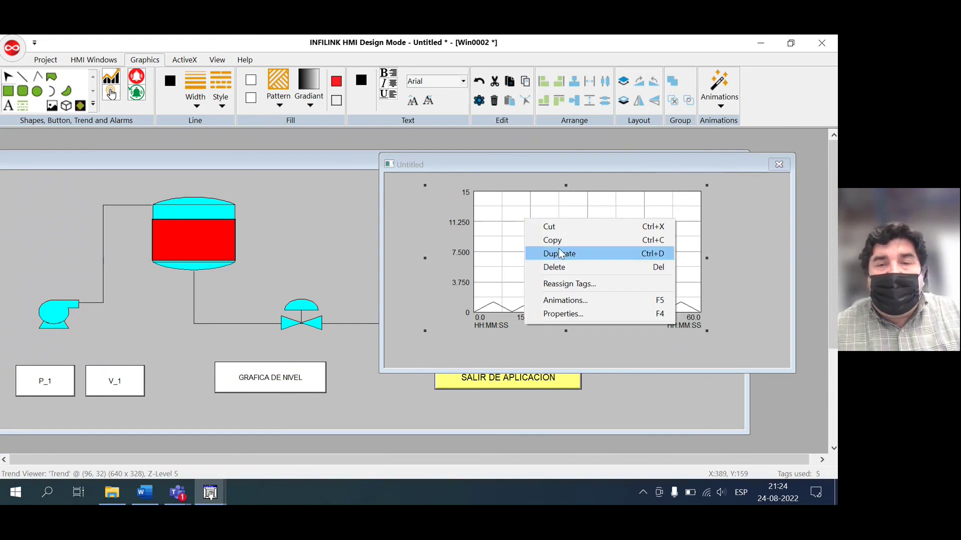
{"action": "left_click", "coordinate": [573, 303]}
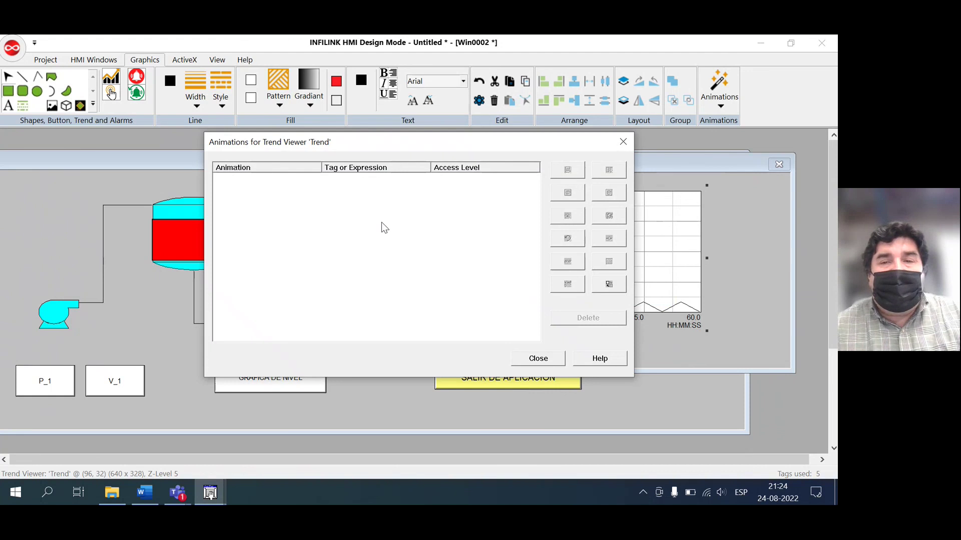
{"action": "left_click", "coordinate": [609, 285]}
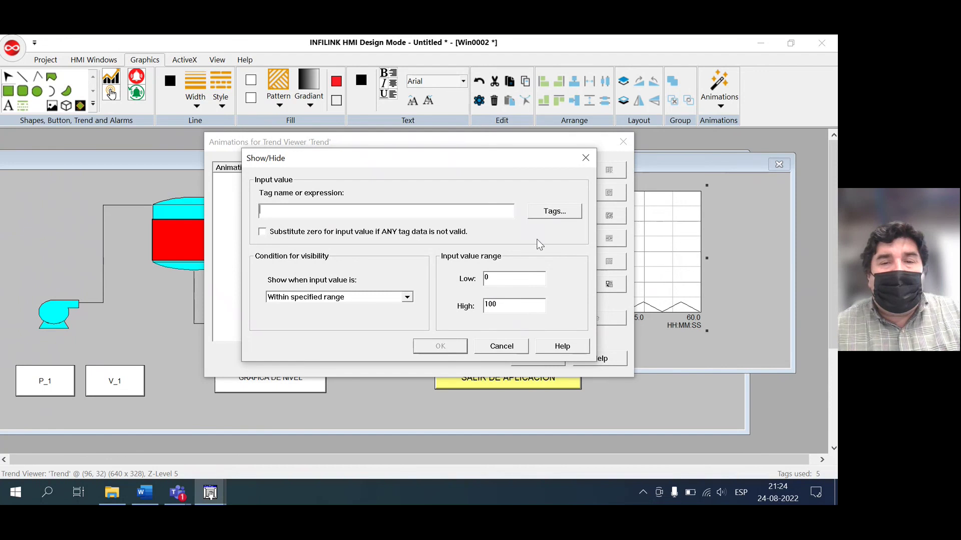
{"action": "left_click", "coordinate": [512, 344]}
{"action": "left_click", "coordinate": [546, 352]}
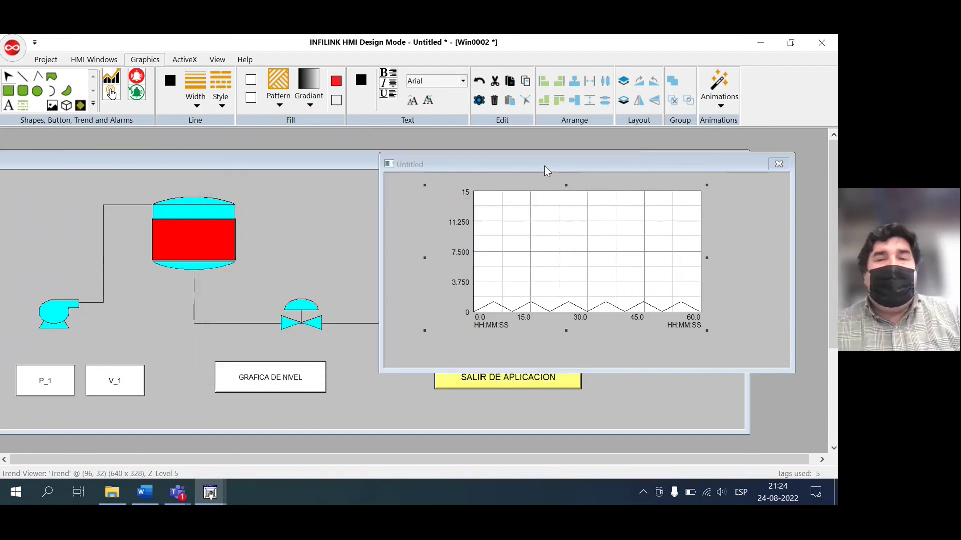
Shift the trend window slightly away from the tank drawing, then save the project changes and start run mode
{"action": "left_click_drag", "start_coordinate": [545, 166], "coordinate": [569, 161]}
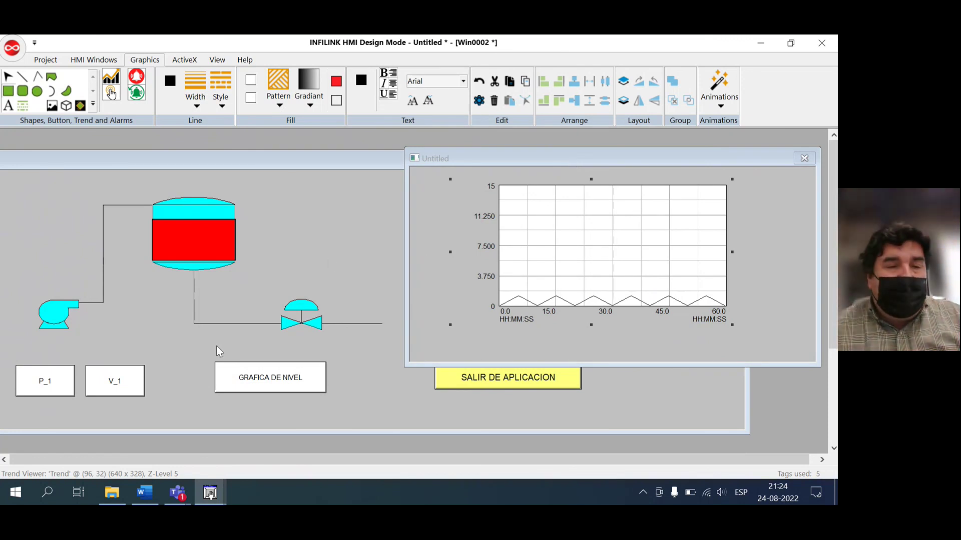
{"action": "left_click", "coordinate": [46, 60]}
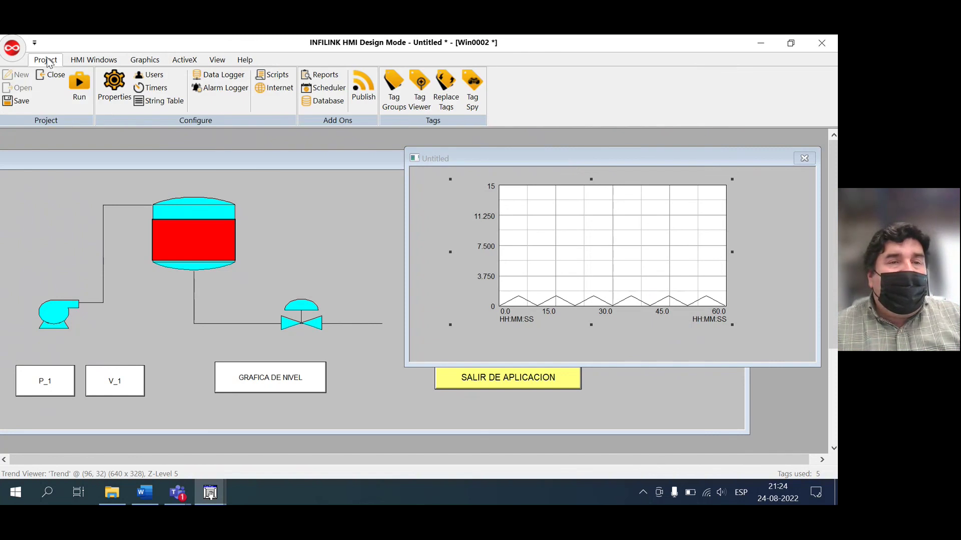
{"action": "left_click", "coordinate": [52, 75]}
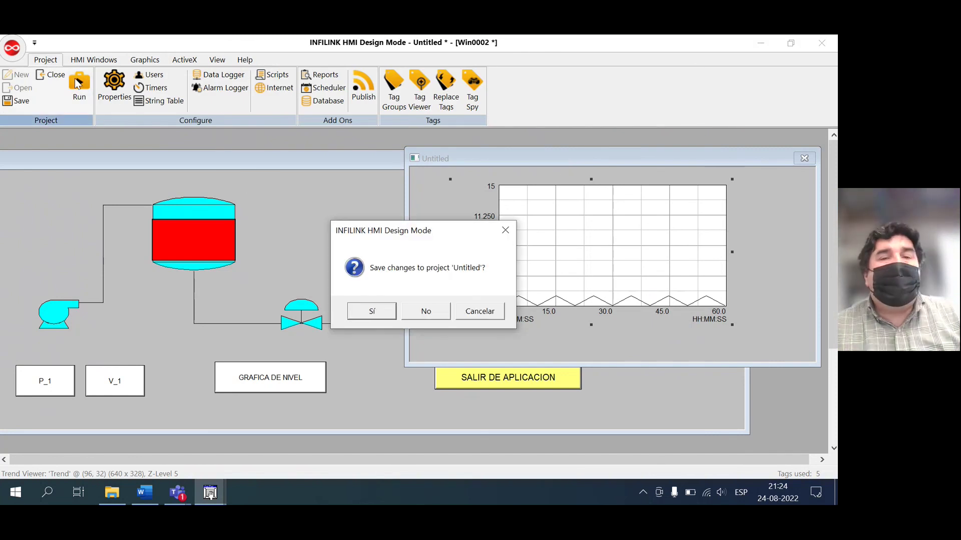
{"action": "left_click", "coordinate": [361, 311]}
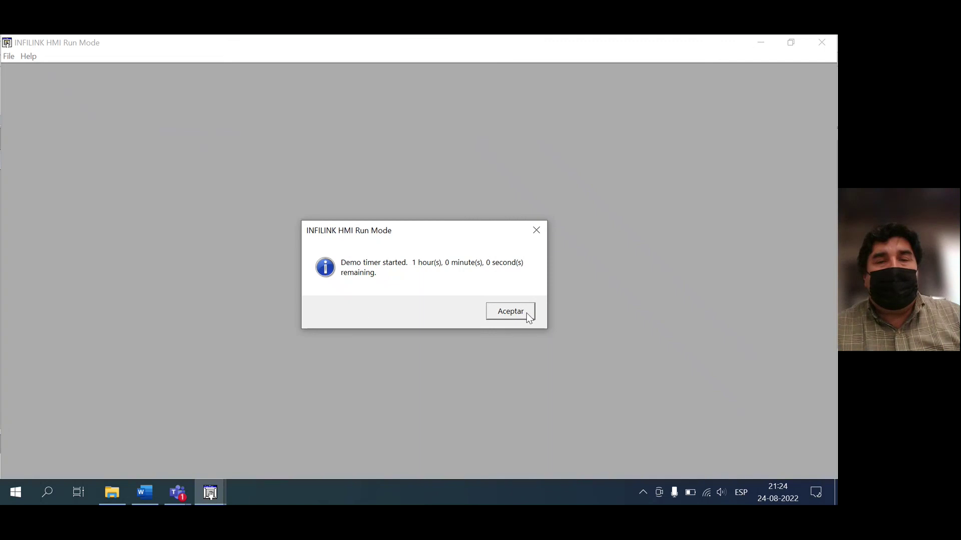
{"action": "left_click", "coordinate": [528, 314]}
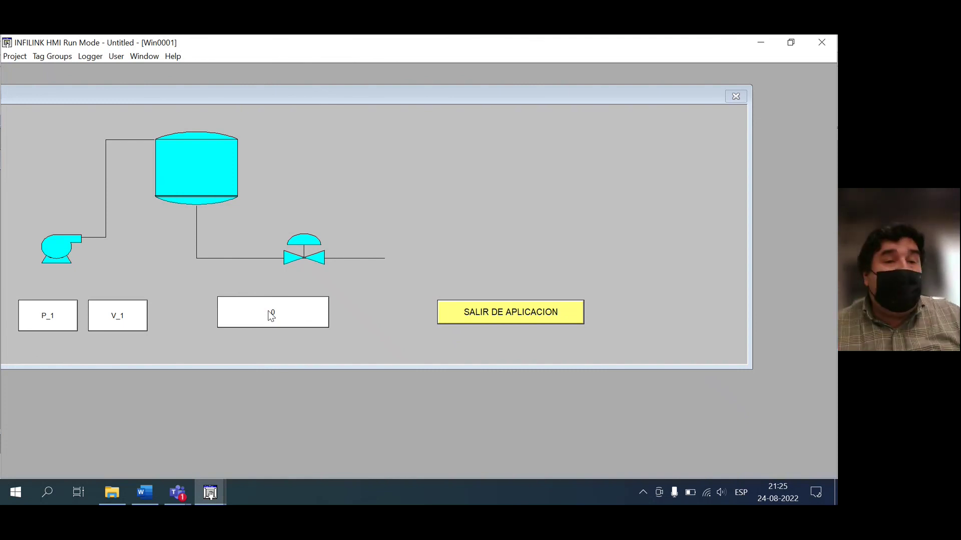
Test filling and draining the tank with the P_1 and V_1 buttons and watch the level value on the middle button
{"action": "left_click", "coordinate": [43, 331]}
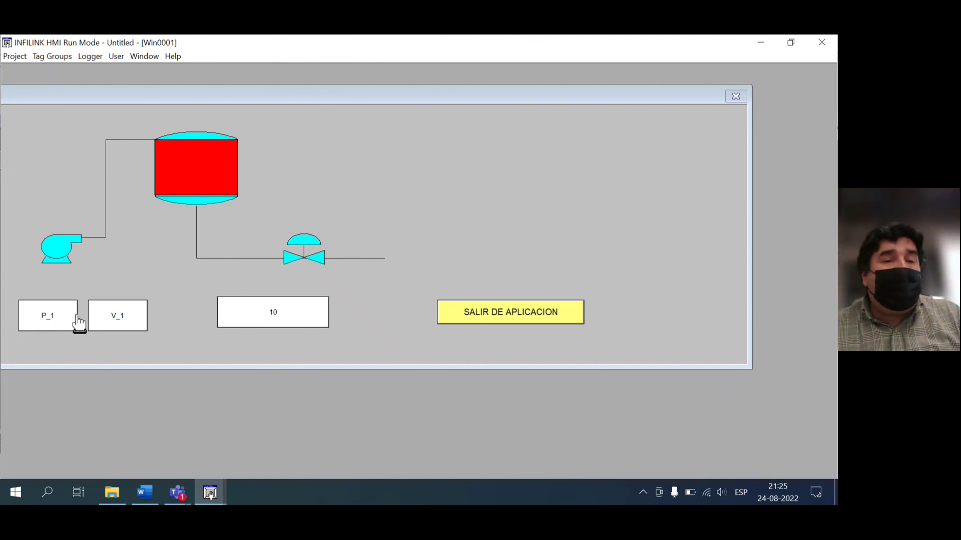
{"action": "left_click", "coordinate": [103, 323]}
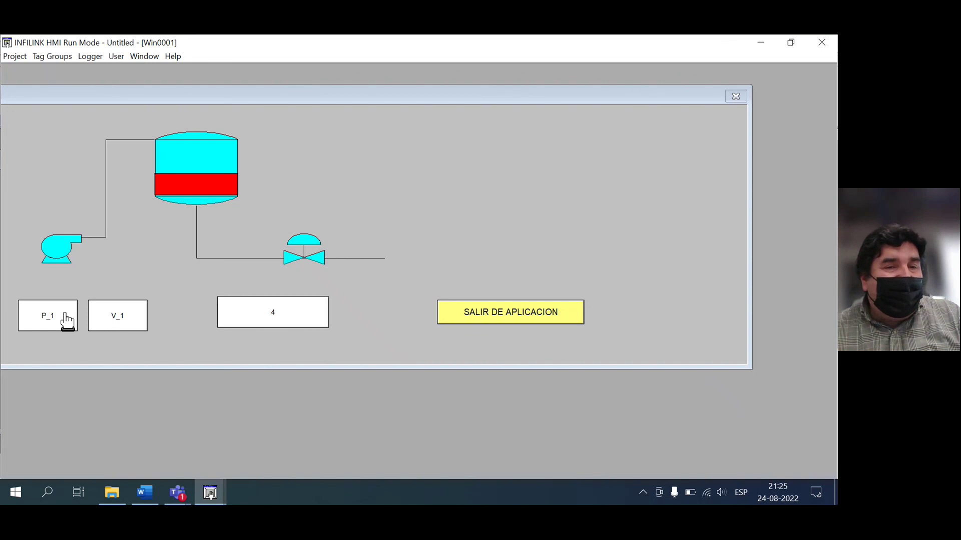
{"action": "left_click", "coordinate": [114, 319]}
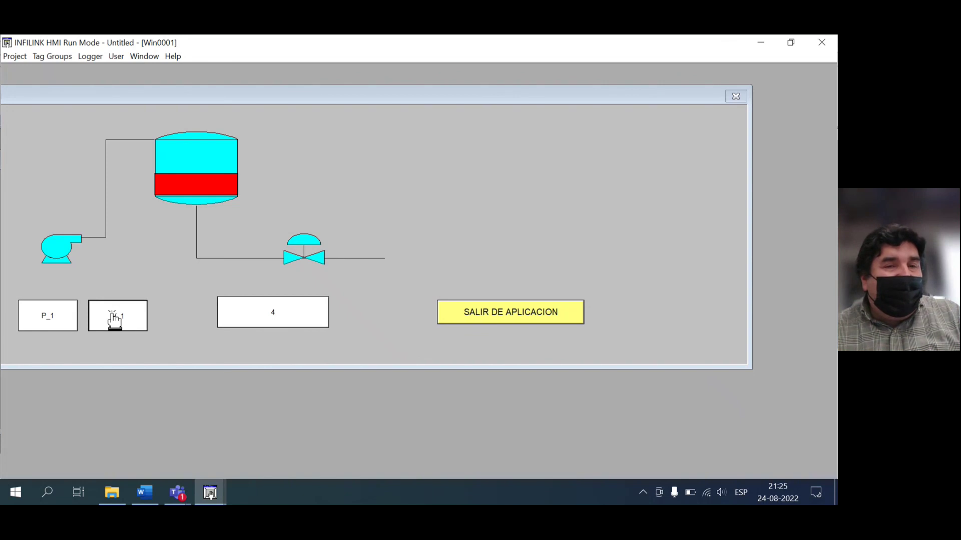
{"action": "left_click", "coordinate": [65, 317]}
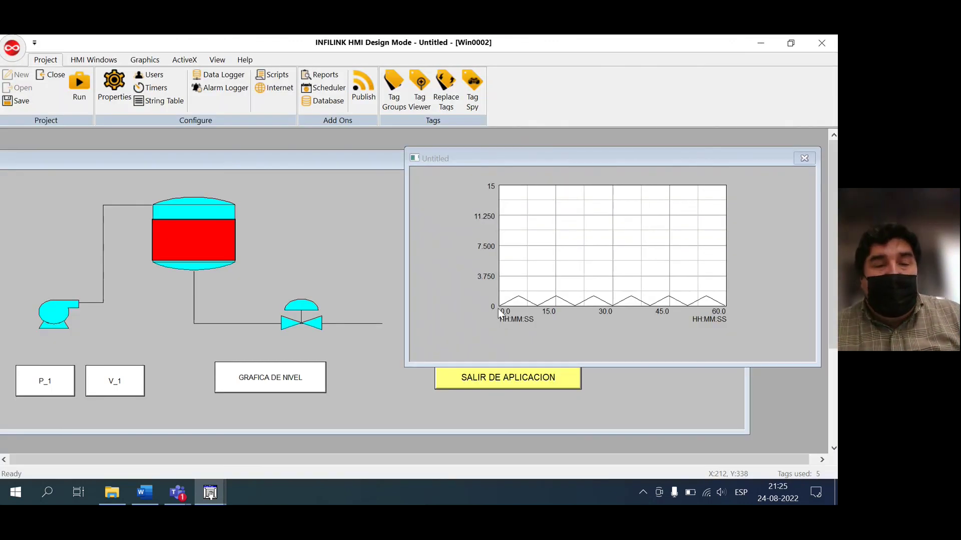
Delete the Show Value animation with the tag Grupo1\h from the GRAFICA DE NIVEL button
{"action": "left_click", "coordinate": [287, 361]}
{"action": "left_click", "coordinate": [277, 373]}
{"action": "right_click", "coordinate": [275, 370]}
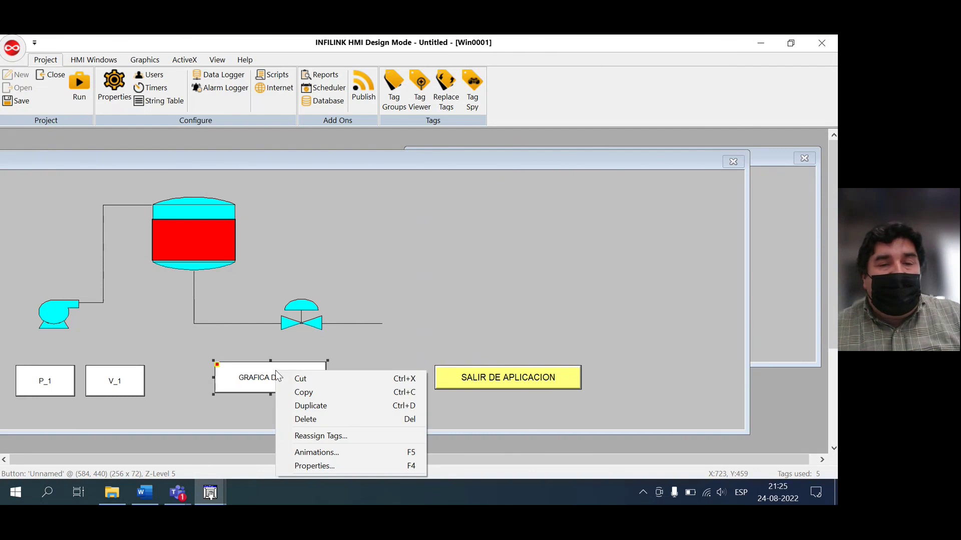
{"action": "left_click", "coordinate": [318, 453]}
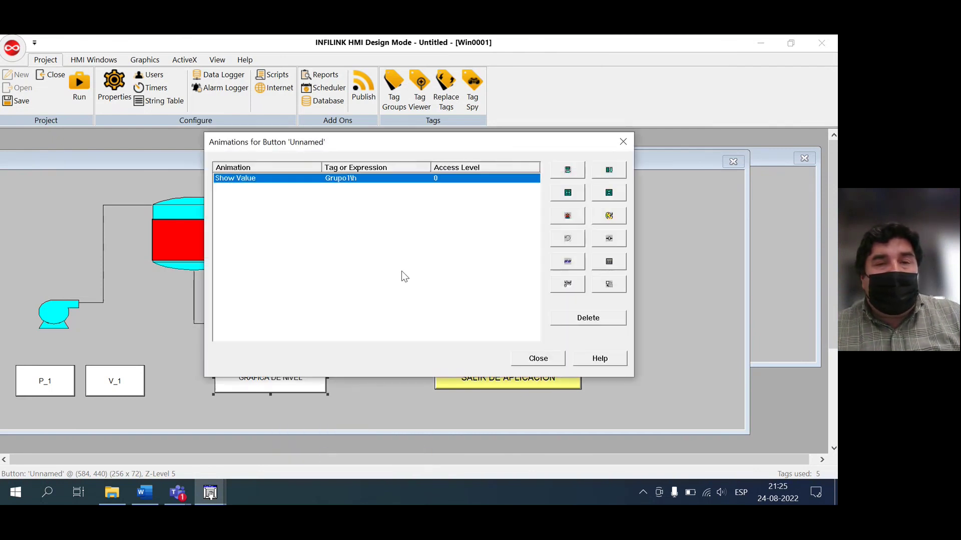
{"action": "double_click", "coordinate": [392, 179]}
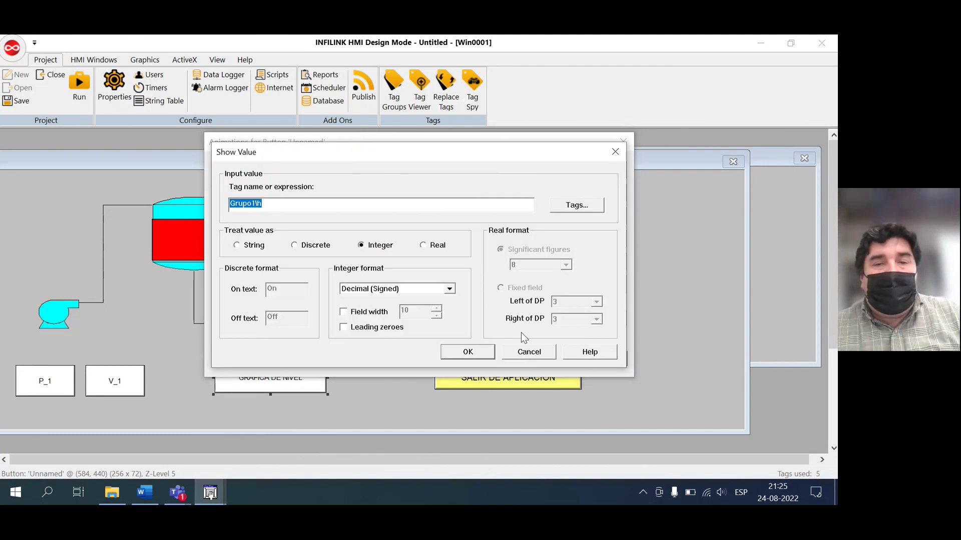
{"action": "left_click", "coordinate": [529, 351]}
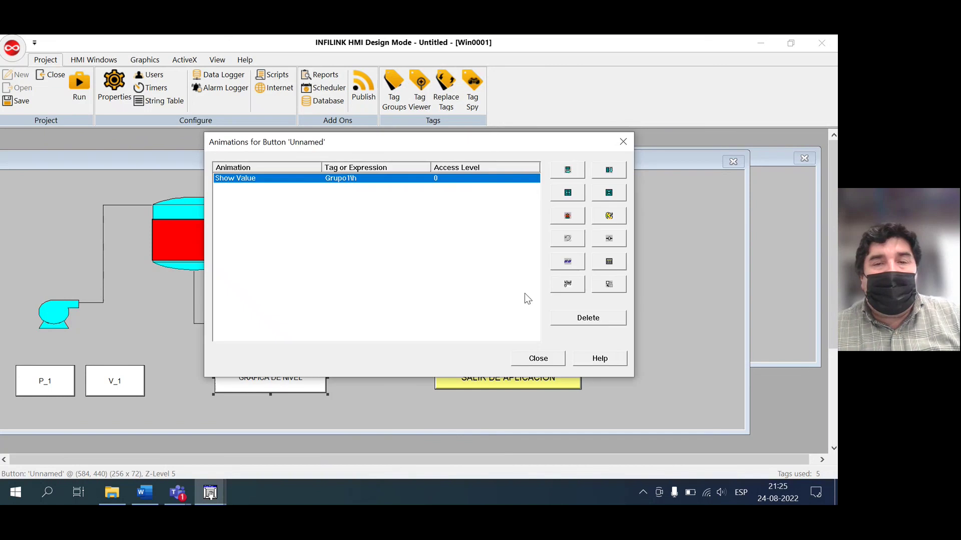
{"action": "left_click", "coordinate": [568, 314]}
{"action": "left_click", "coordinate": [428, 311]}
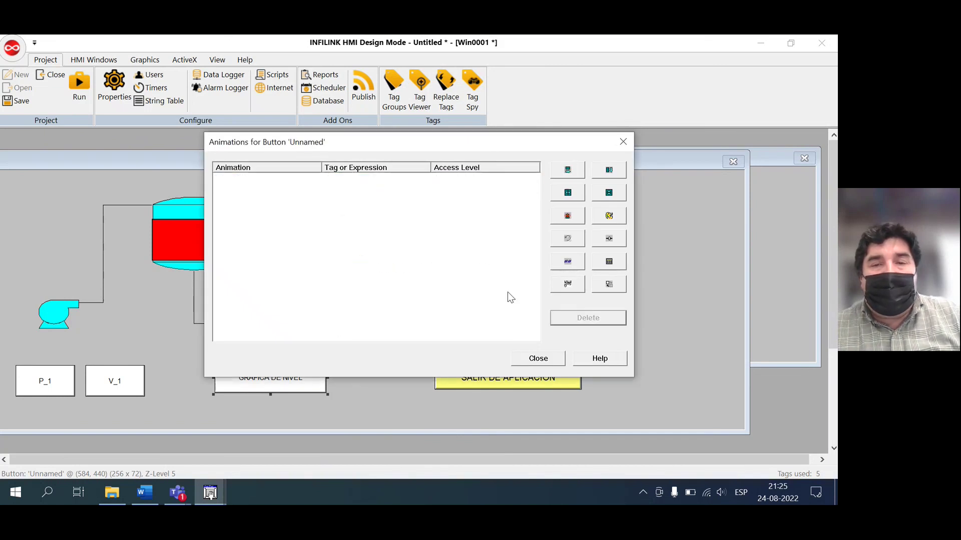
Add an on-button-down Take Action animation with the script show "Win0002"; to the GRAFICA DE NIVEL button, verifying the script before accepting
{"action": "left_click", "coordinate": [567, 284]}
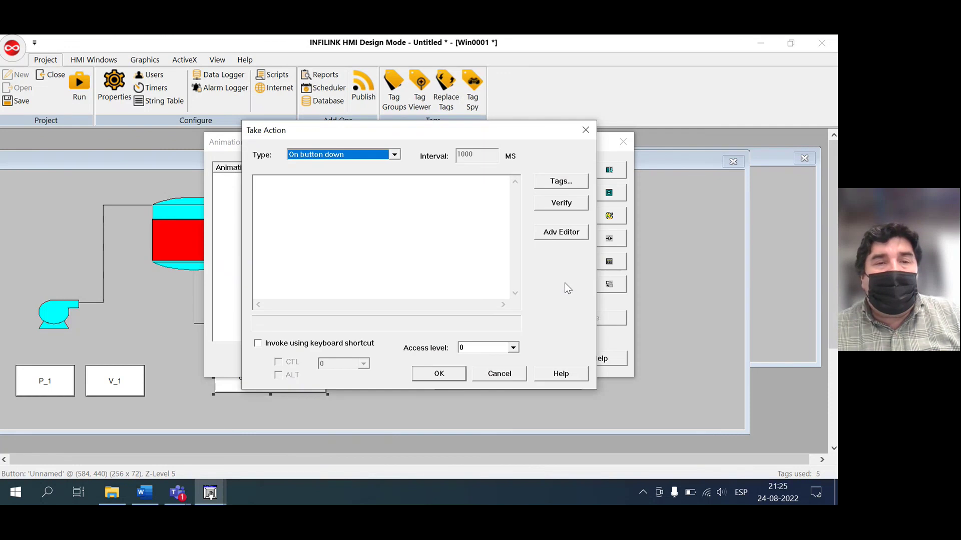
{"action": "left_click", "coordinate": [331, 198]}
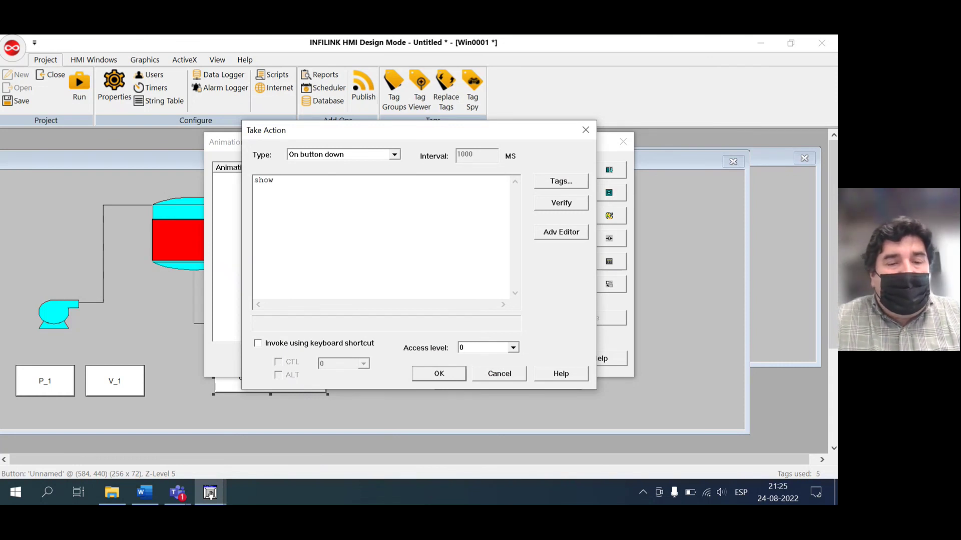
{"action": "type", "text": "show \"Win0002\";"}
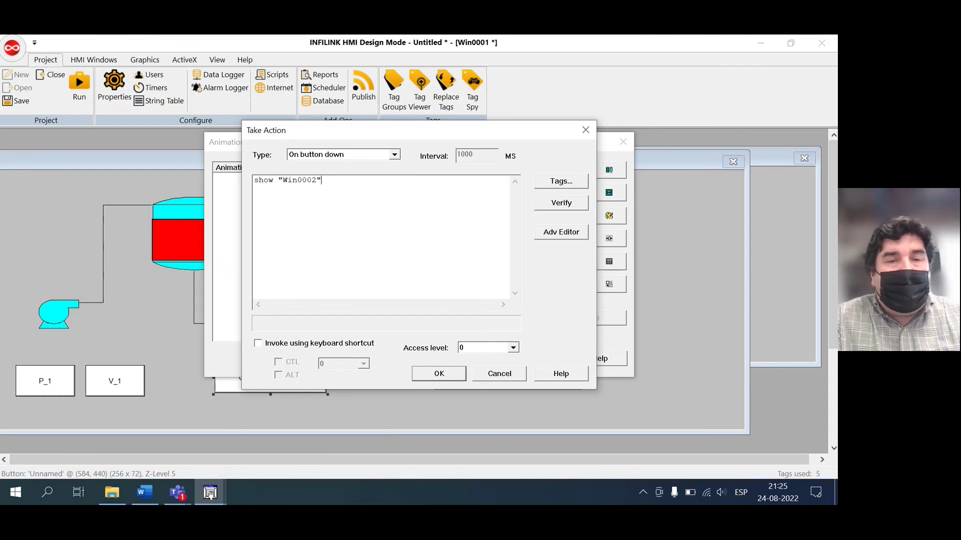
{"action": "left_click", "coordinate": [558, 203]}
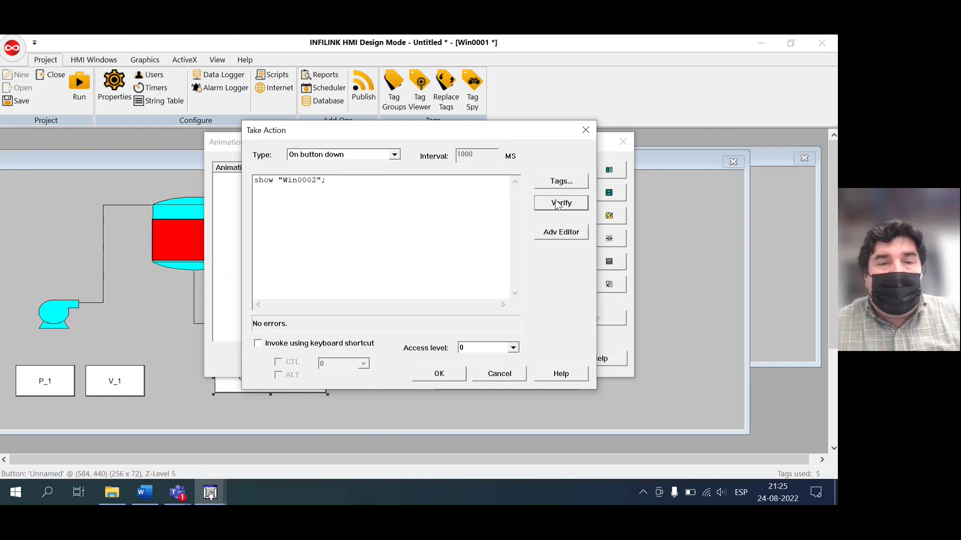
{"action": "left_click", "coordinate": [440, 375]}
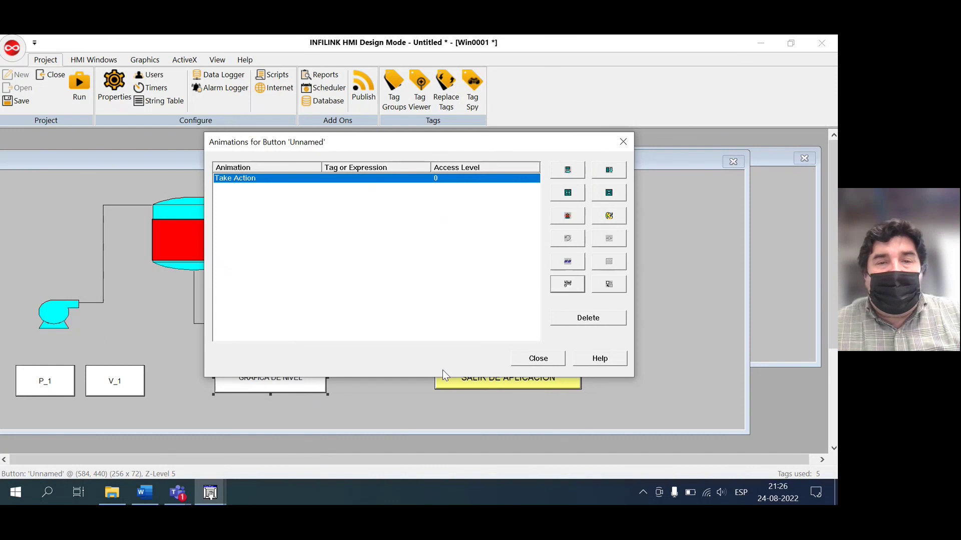
{"action": "left_click", "coordinate": [543, 358]}
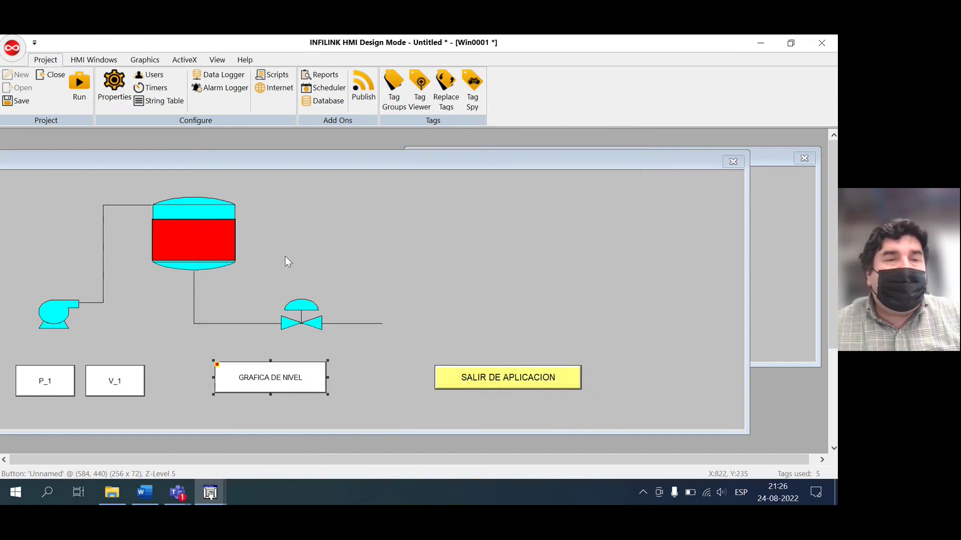
Save the project changes and run the application with the new button action
{"action": "left_click", "coordinate": [79, 86]}
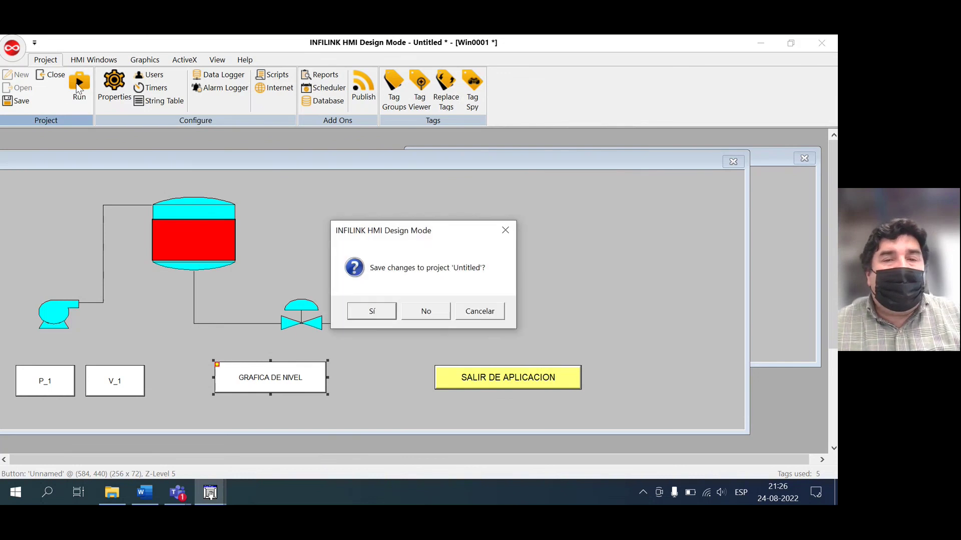
{"action": "left_click", "coordinate": [375, 309]}
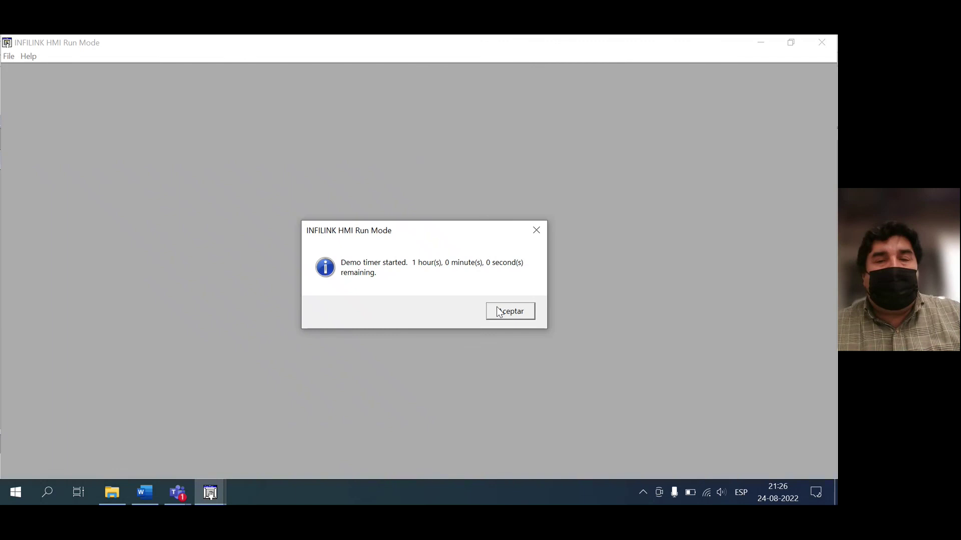
{"action": "left_click", "coordinate": [497, 309]}
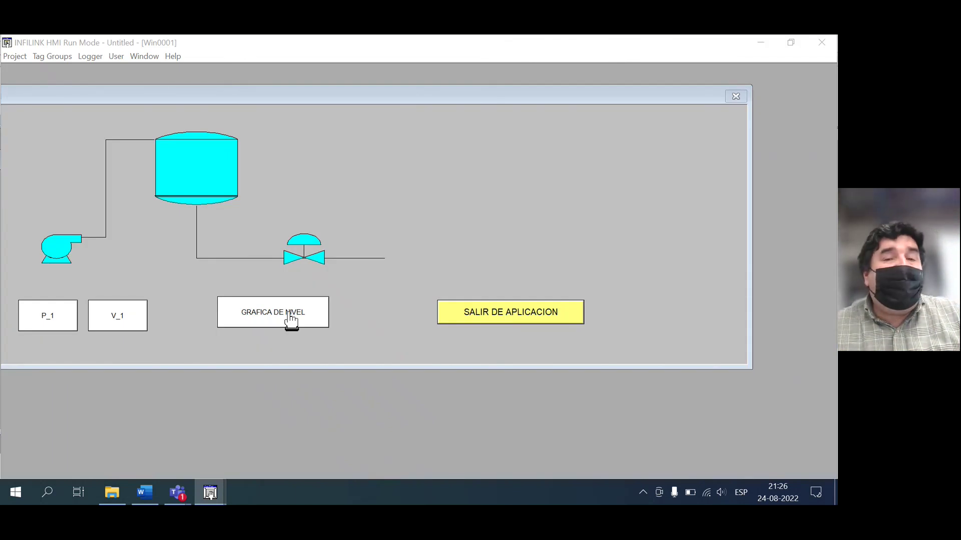
Test opening the level trend with GRAFICA DE NIVEL, fill the tank with P_1, and reopen the trend to examine the curve
{"action": "left_click", "coordinate": [291, 321]}
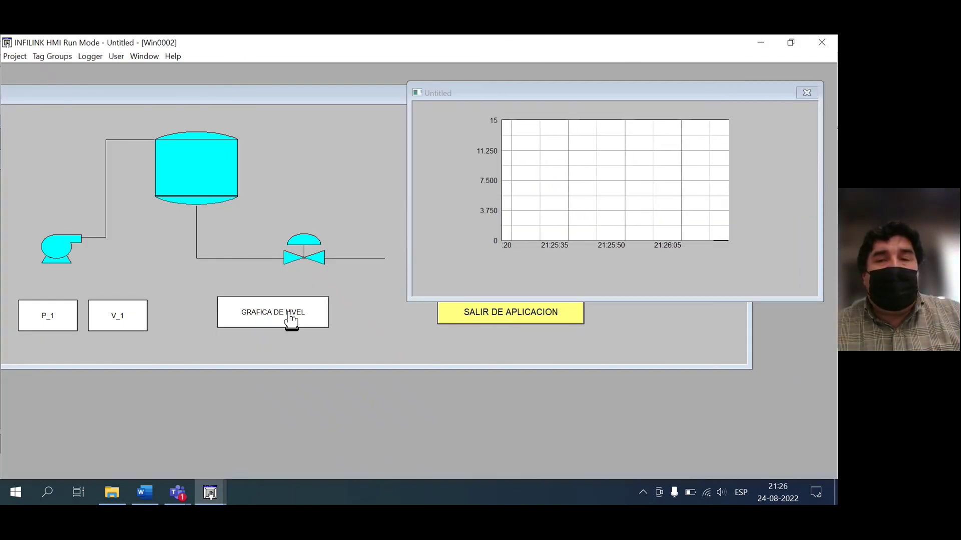
{"action": "left_click", "coordinate": [74, 321]}
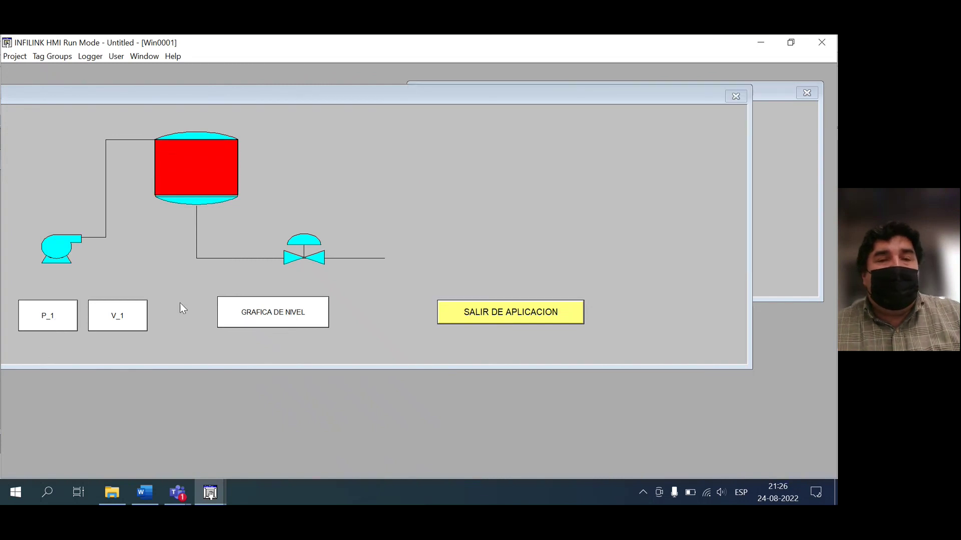
{"action": "left_click", "coordinate": [267, 319]}
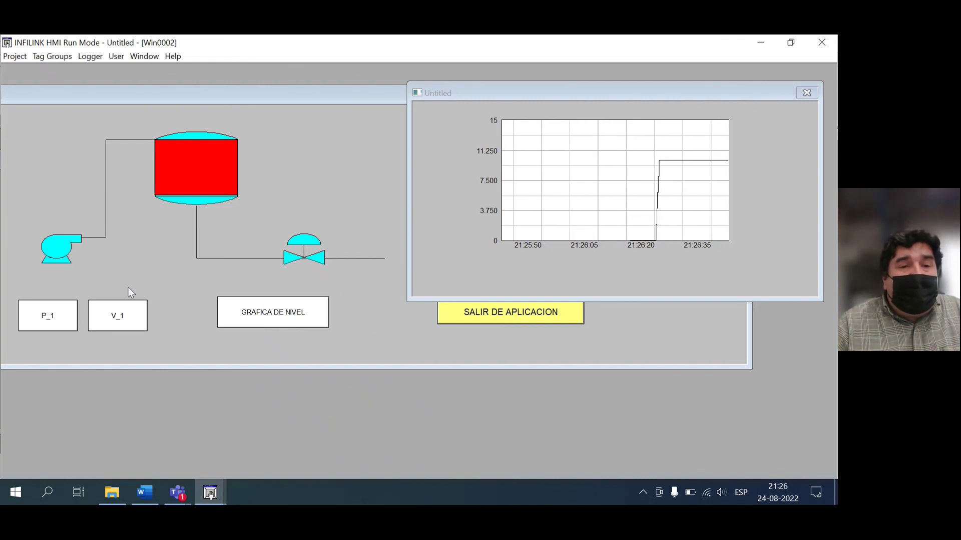
Partly drain the tank with V_1, examine the falling level in the trend window, and exit the running application
{"action": "left_click", "coordinate": [122, 321]}
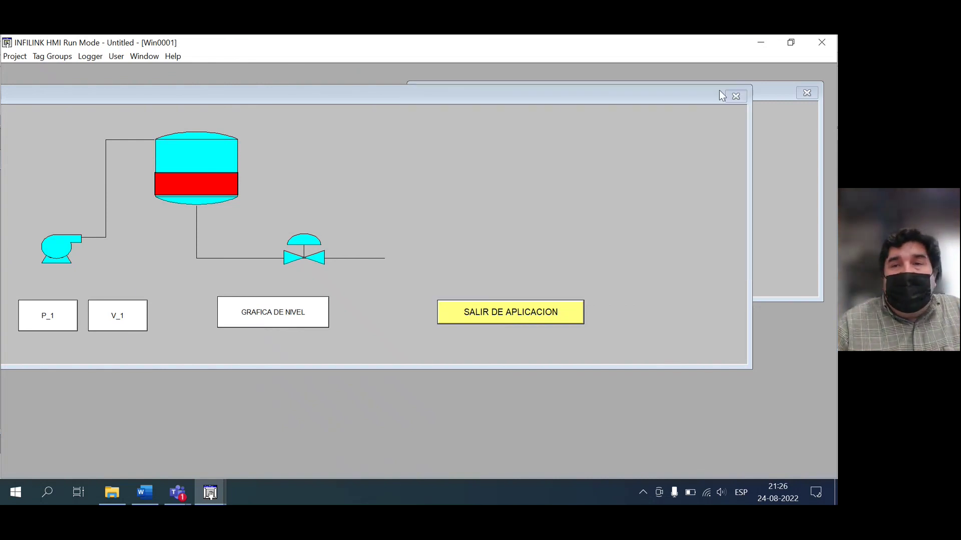
{"action": "left_click", "coordinate": [757, 90]}
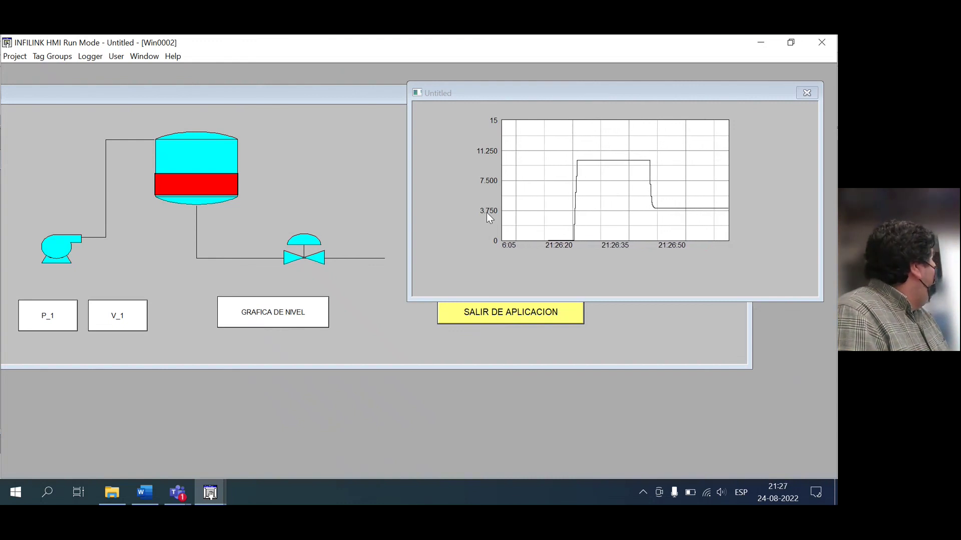
{"action": "left_click", "coordinate": [506, 312]}
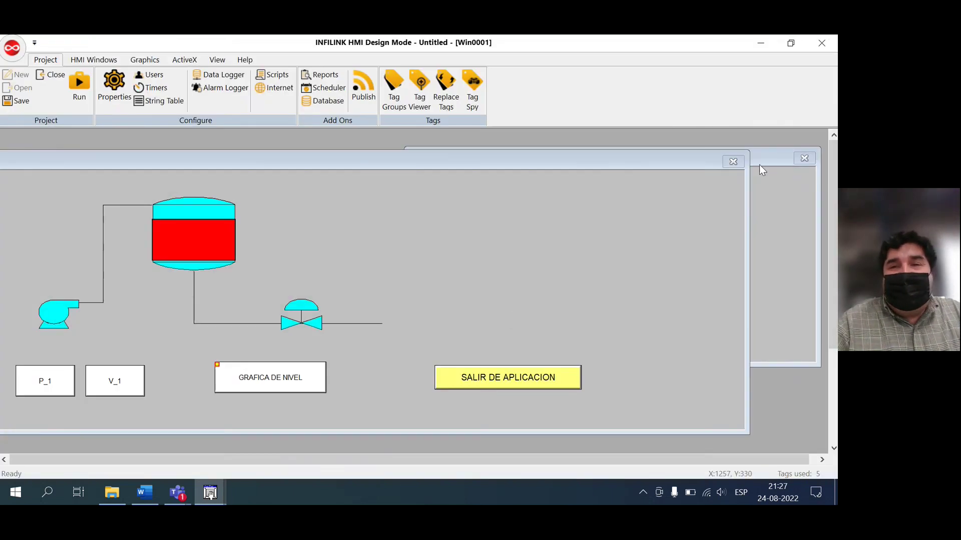
View the trend window Win0002 in design mode and reposition the tank window Win0001 slightly higher and further right
{"action": "left_click", "coordinate": [764, 153]}
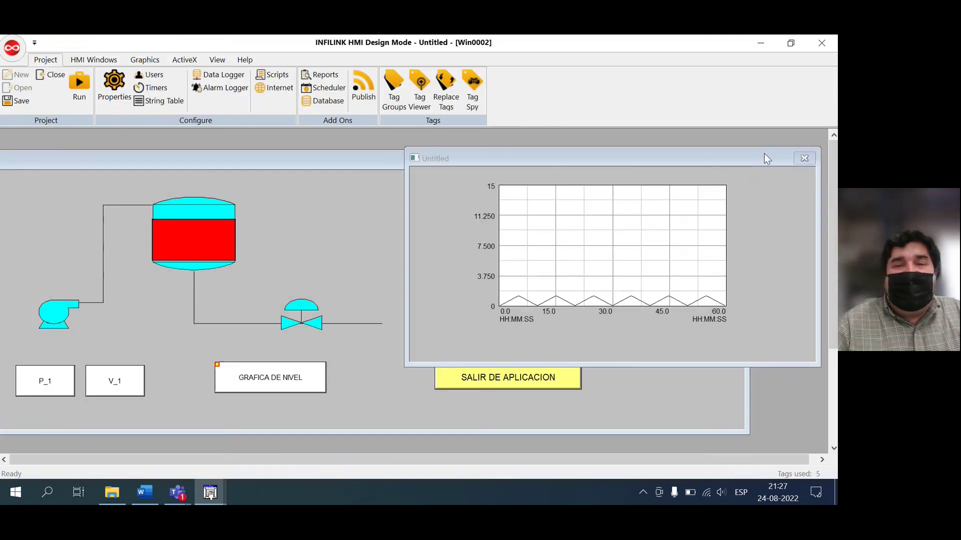
{"action": "left_click", "coordinate": [312, 163]}
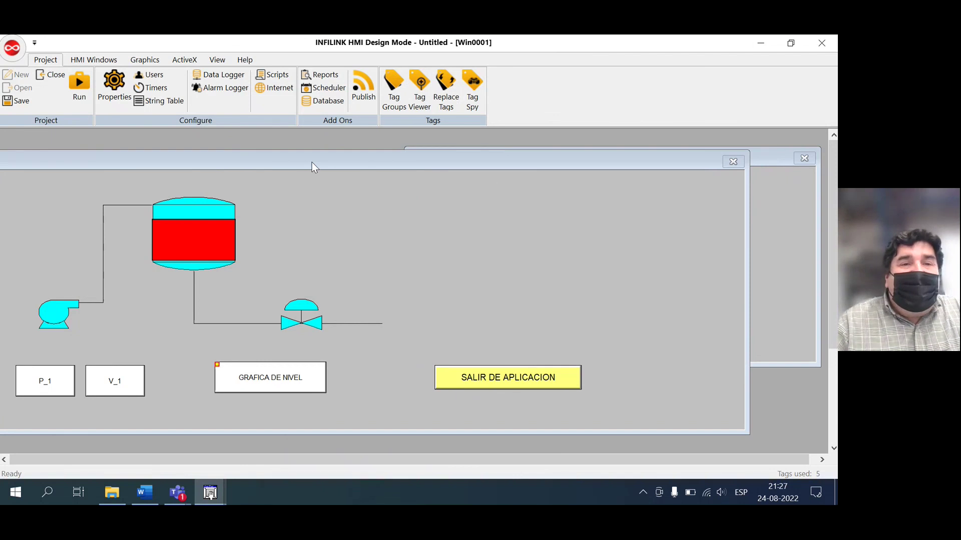
{"action": "left_click_drag", "start_coordinate": [311, 163], "coordinate": [350, 141]}
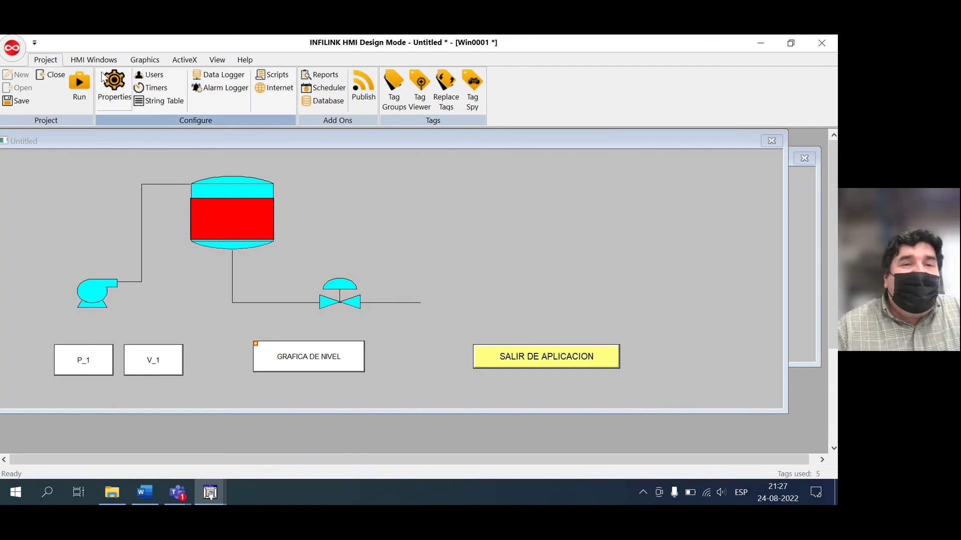
Review the tags in Grupo1 and the While project running script containing the tank level and flow equations
{"action": "left_click", "coordinate": [394, 88]}
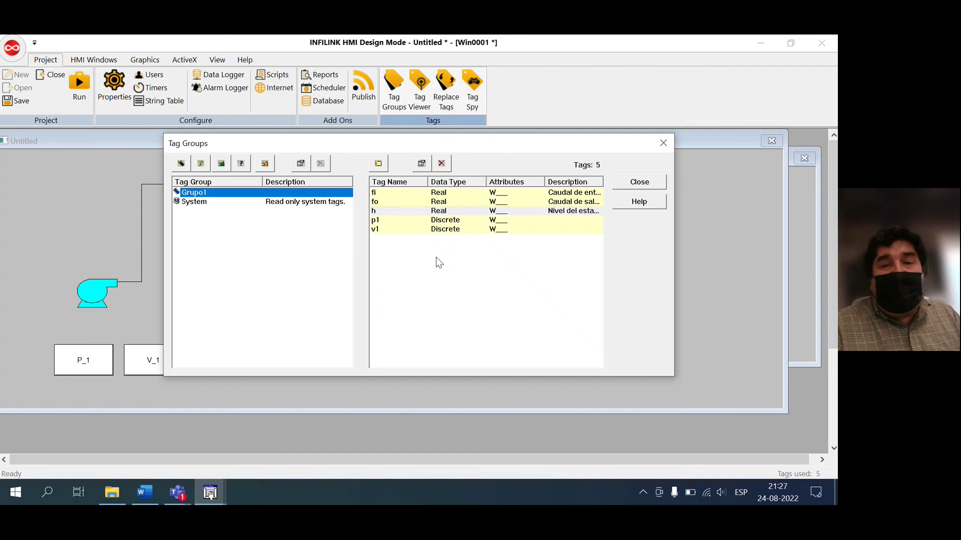
{"action": "left_click", "coordinate": [626, 184]}
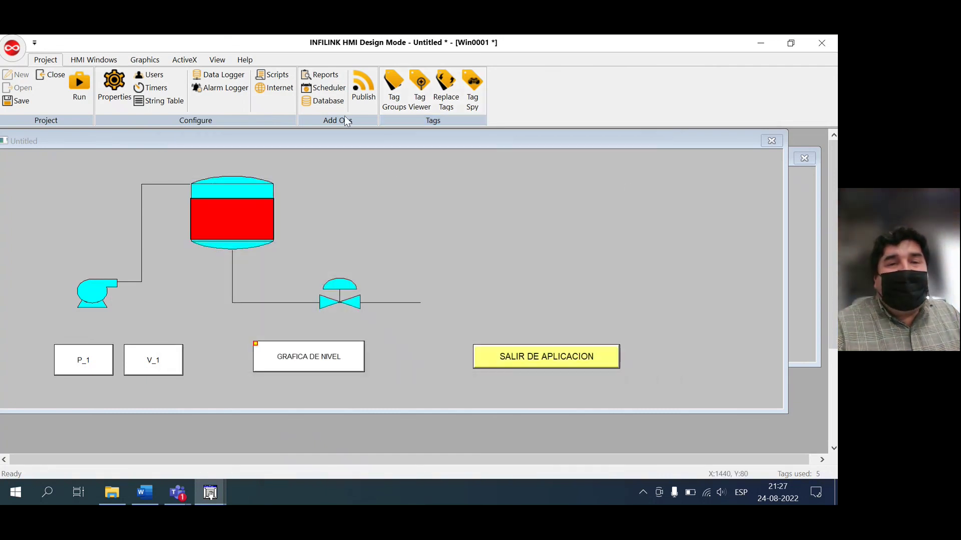
{"action": "left_click", "coordinate": [282, 78]}
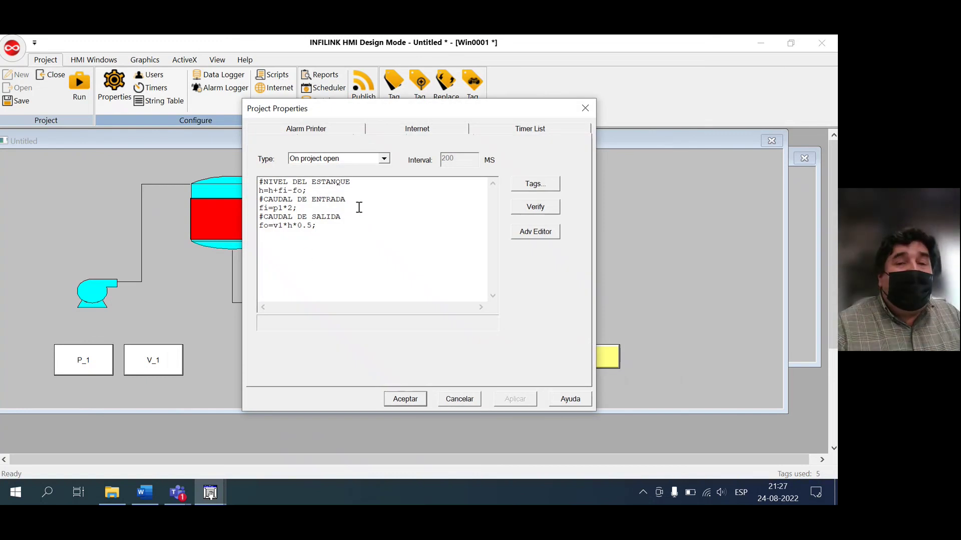
{"action": "left_click", "coordinate": [384, 158]}
{"action": "left_click", "coordinate": [363, 176]}
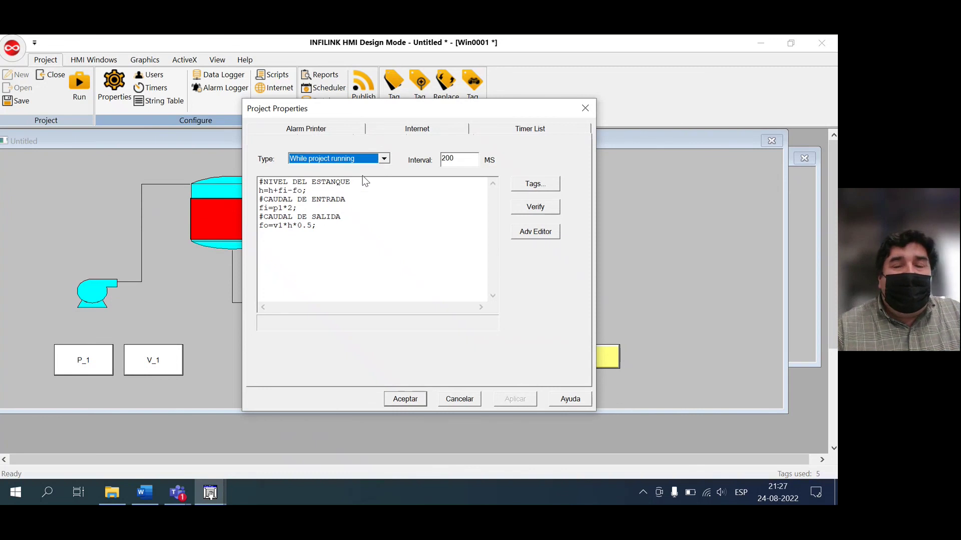
{"action": "left_click", "coordinate": [411, 400]}
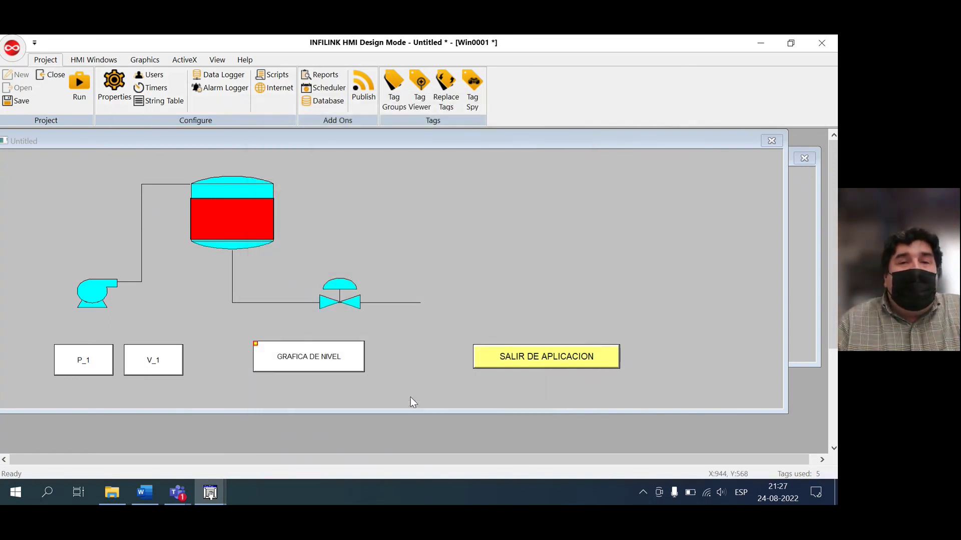
{"action": "left_click", "coordinate": [395, 80]}
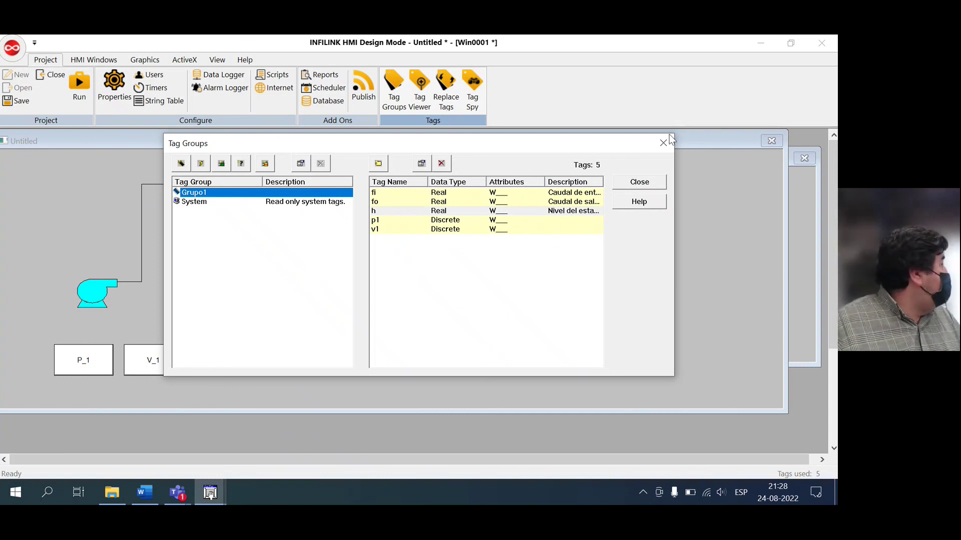
{"action": "left_click", "coordinate": [648, 182]}
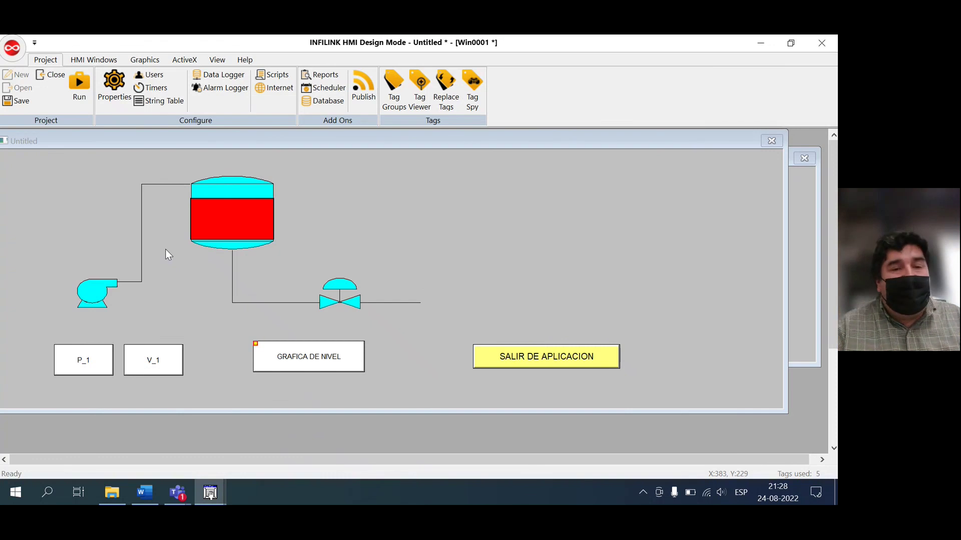
Switch to the HMI Infilink meeting in Microsoft Teams and request to stop its recording
{"action": "mouse_move", "coordinate": [177, 493]}
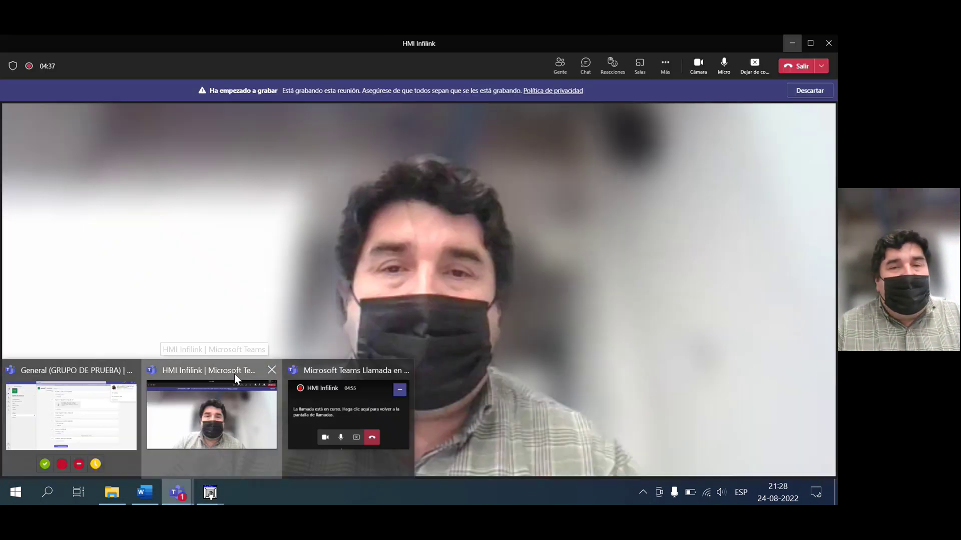
{"action": "left_click", "coordinate": [234, 374]}
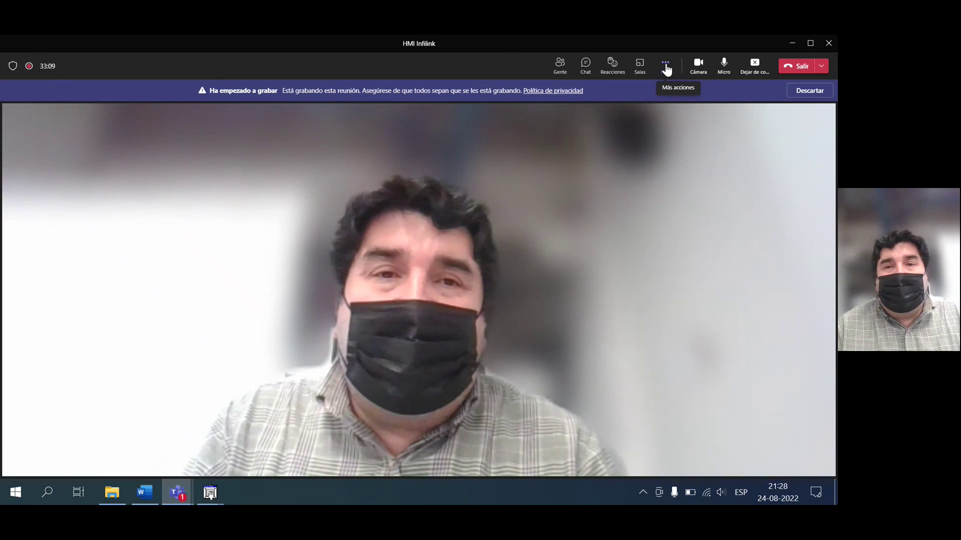
{"action": "left_click", "coordinate": [666, 64]}
{"action": "left_click", "coordinate": [684, 302]}
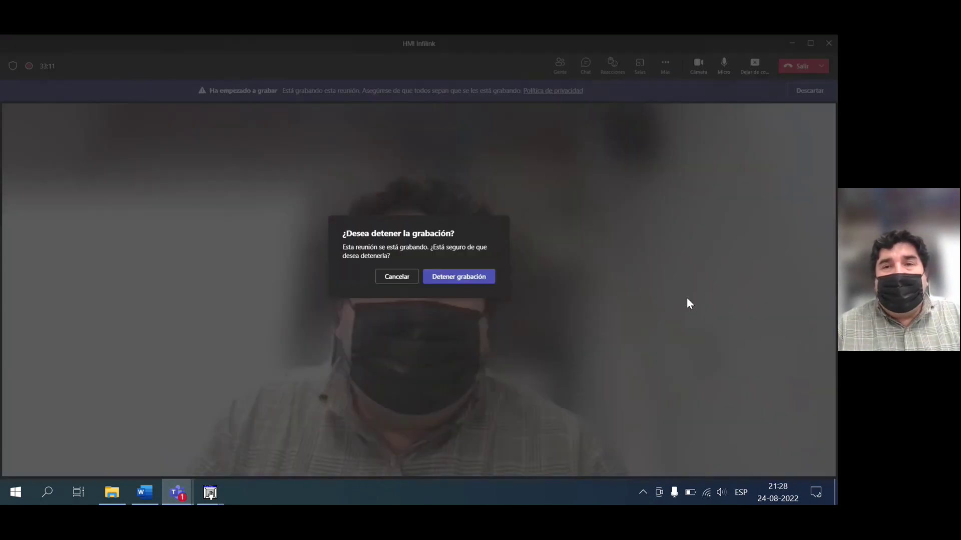